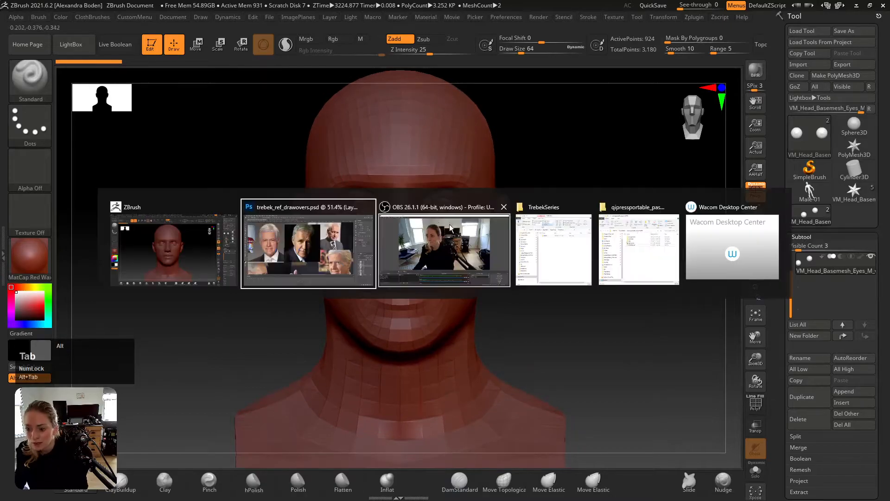
- Switch to Photoshop and review the reference photos in Untitled-1 and Untitled-2, hiding Layers 5, 4 and 3 to see those beneath
{"action": "left_click", "coordinate": [364, 233]}
{"action": "left_click", "coordinate": [241, 34]}
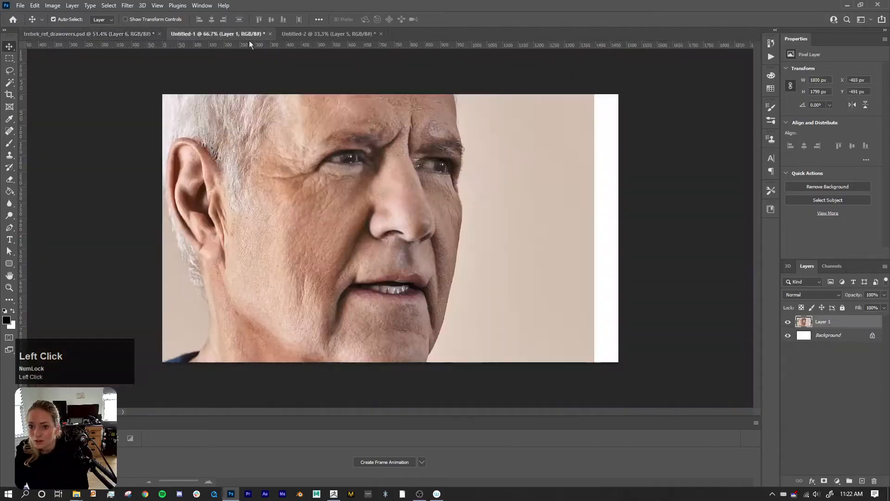
{"action": "left_click", "coordinate": [315, 33]}
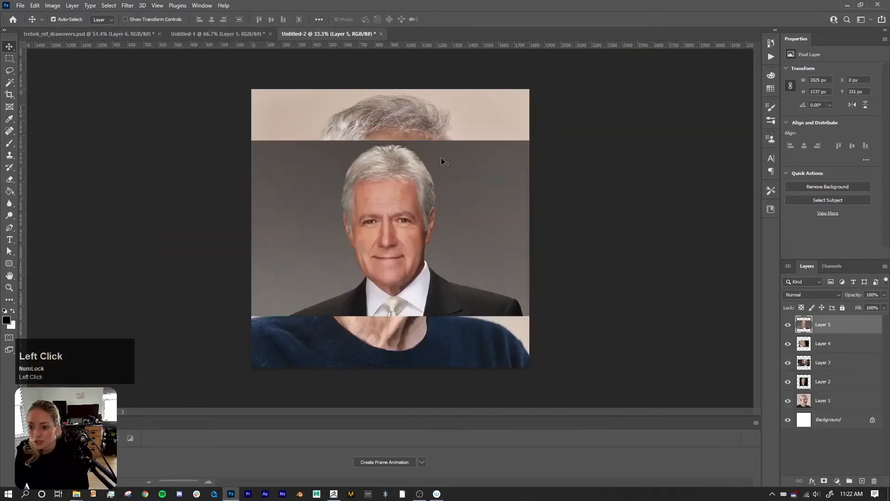
{"action": "left_click", "coordinate": [787, 324]}
{"action": "left_click", "coordinate": [787, 344]}
{"action": "left_click", "coordinate": [787, 362]}
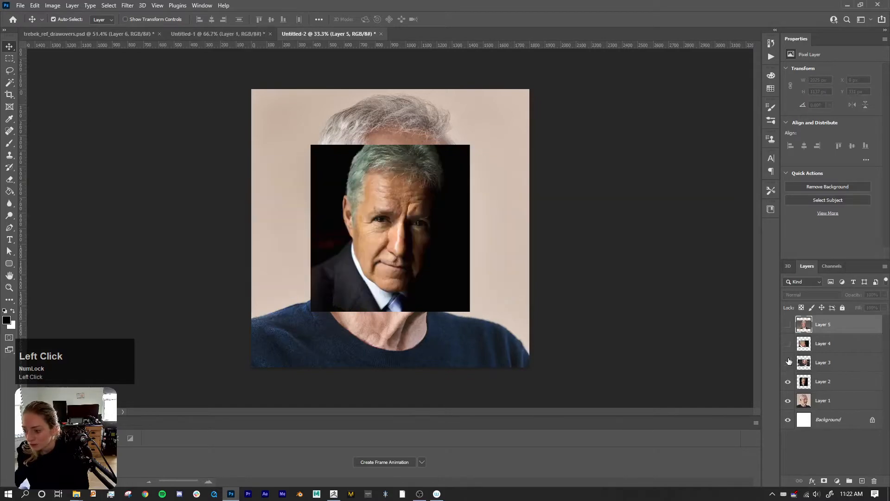
{"action": "key", "text": "alt+Tab"}
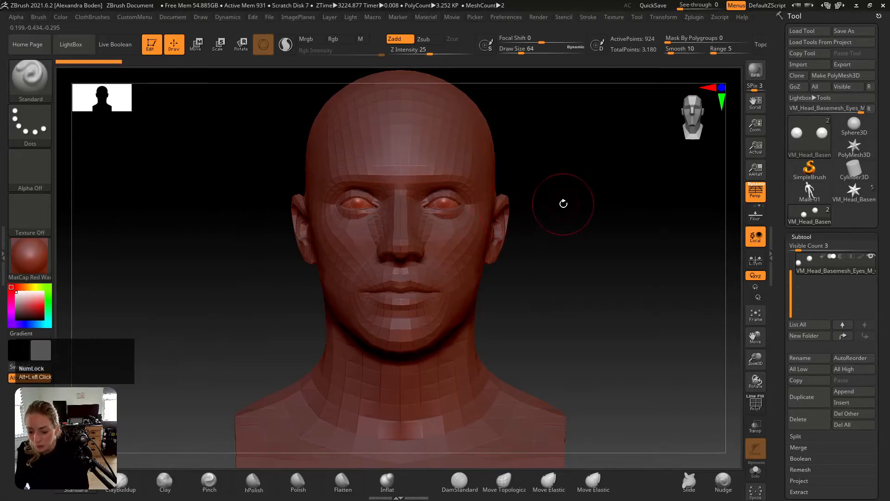
{"action": "key", "text": "super"}
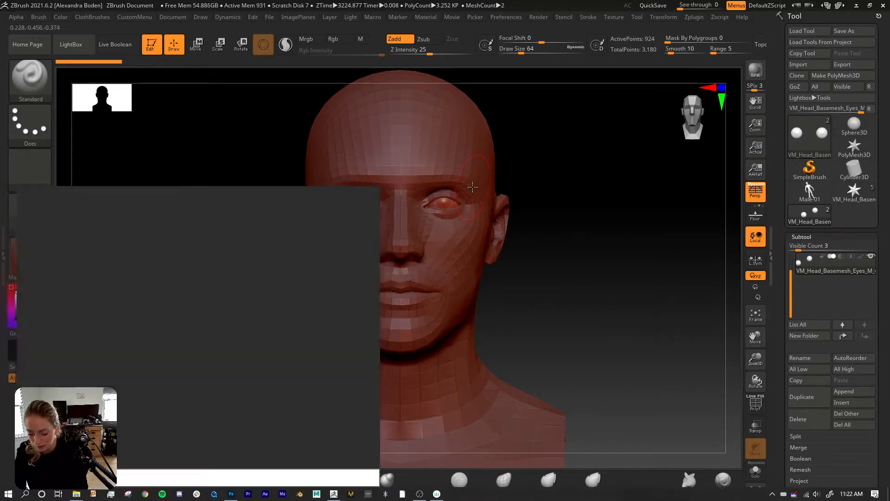
{"action": "type", "text": "snip"}
{"action": "key", "text": "Return"}
{"action": "left_click", "coordinate": [770, 62]}
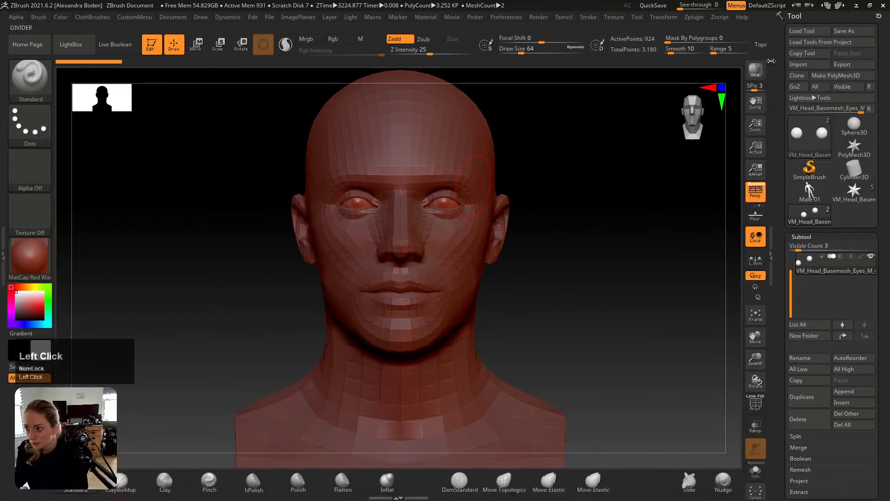
{"action": "left_click_drag", "start_coordinate": [57, 69], "coordinate": [746, 475]}
{"action": "left_click", "coordinate": [779, 7]}
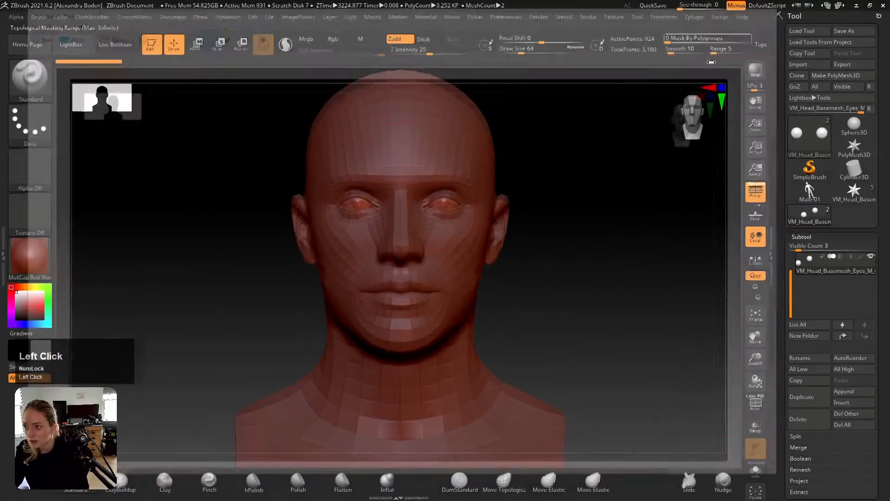
- Make the head mesh VM_Head_Basemesh_M_v2 the active subtool and frame its face larger from the front
{"action": "right_click_drag", "start_coordinate": [456, 218], "coordinate": [416, 275], "text": "alt"}
{"action": "left_click", "coordinate": [444, 278], "text": "alt"}
{"action": "right_click_drag", "start_coordinate": [347, 269], "coordinate": [388, 268]}
- Capture the ZBrush viewport with Snipping Tool and copy the screenshot to the clipboard
{"action": "key", "text": "super"}
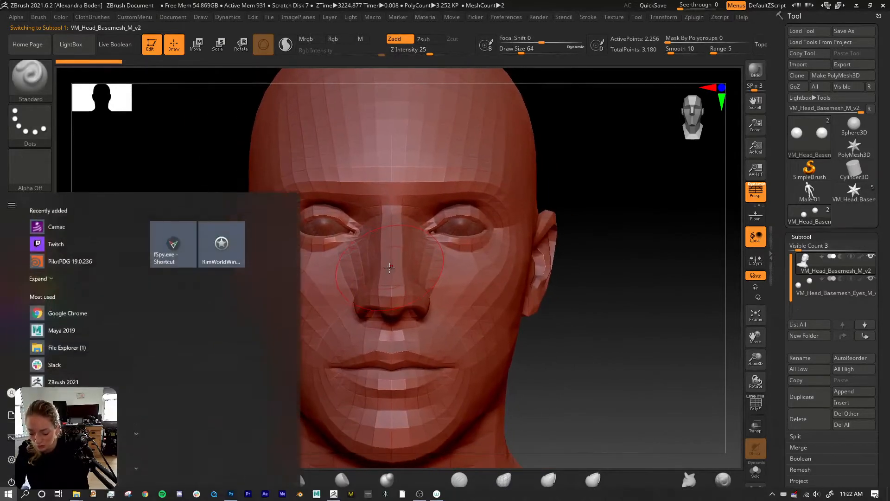
{"action": "type", "text": "snip"}
{"action": "key", "text": "Return"}
{"action": "left_click", "coordinate": [773, 62]}
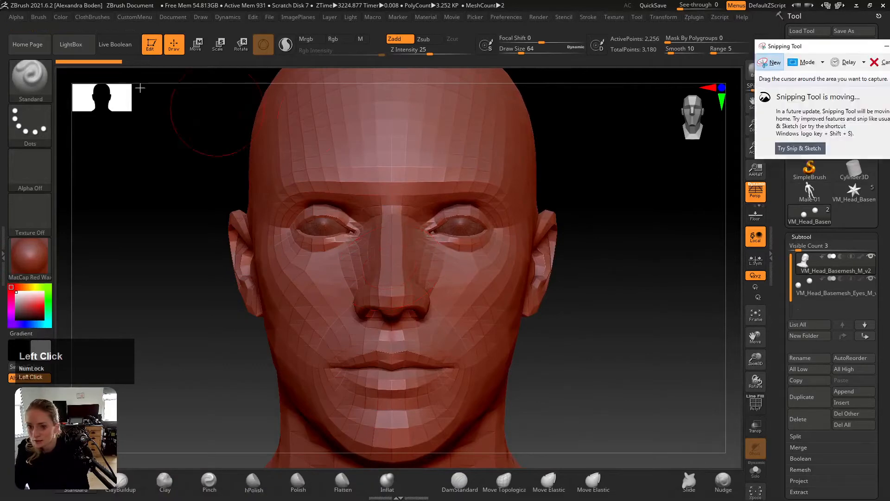
{"action": "left_click_drag", "start_coordinate": [57, 69], "coordinate": [740, 467]}
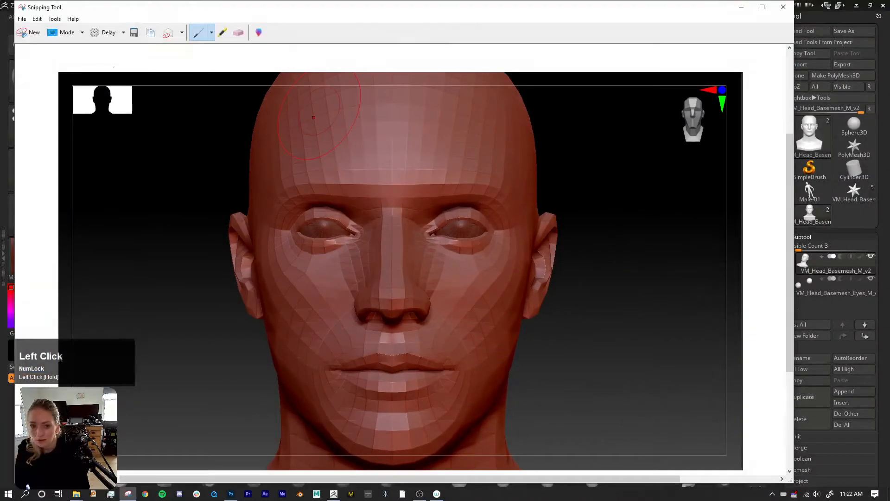
{"action": "left_click", "coordinate": [37, 19]}
{"action": "left_click", "coordinate": [47, 29]}
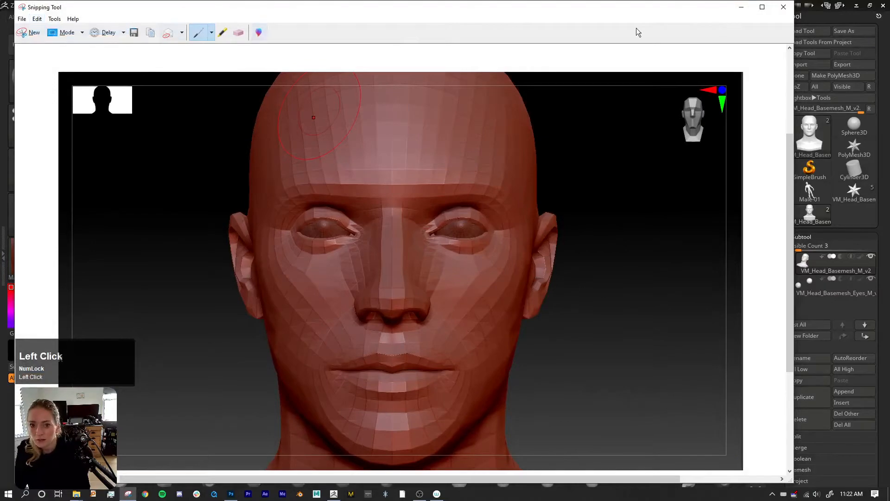
{"action": "left_click", "coordinate": [783, 7]}
- Switch to Photoshop, create a clipboard-sized 1477 x 859 px document at 72 ppi, and paste the head screenshot into it
{"action": "key", "text": "alt+Tab"}
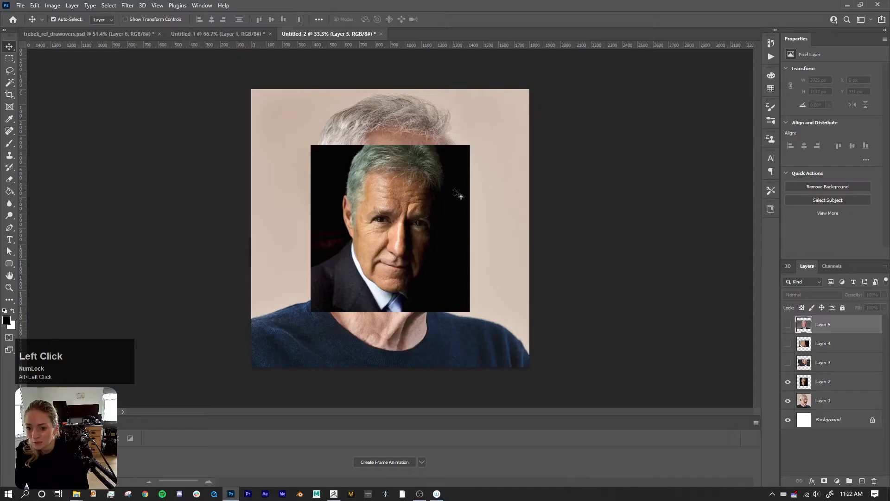
{"action": "key", "text": "ctrl+n"}
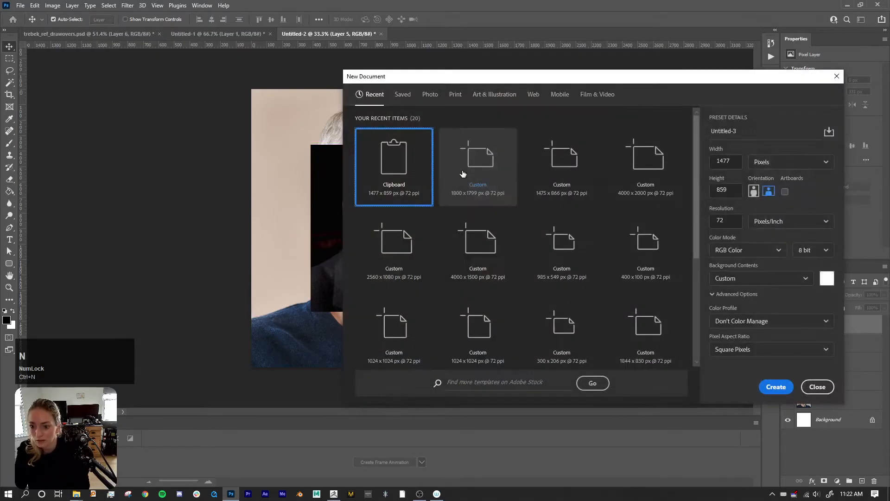
{"action": "left_click", "coordinate": [502, 76]}
{"action": "left_click_drag", "start_coordinate": [502, 76], "coordinate": [404, 71]}
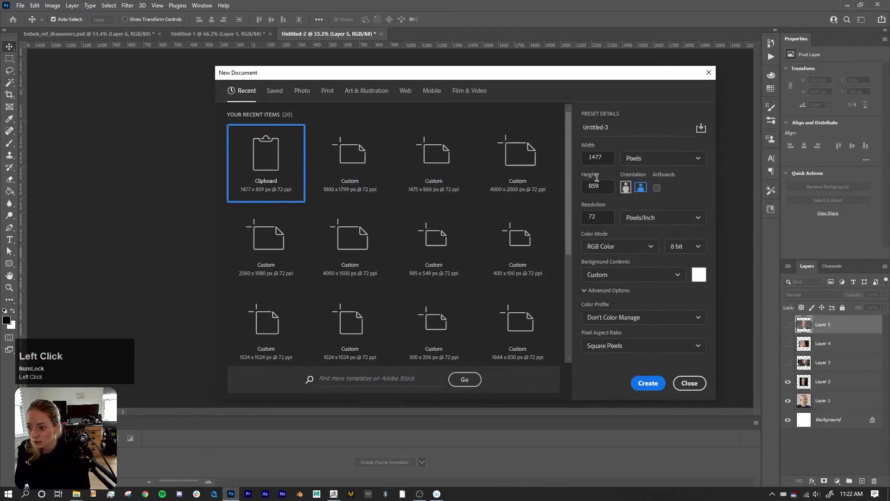
{"action": "left_click", "coordinate": [648, 390]}
{"action": "key", "text": "ctrl+v"}
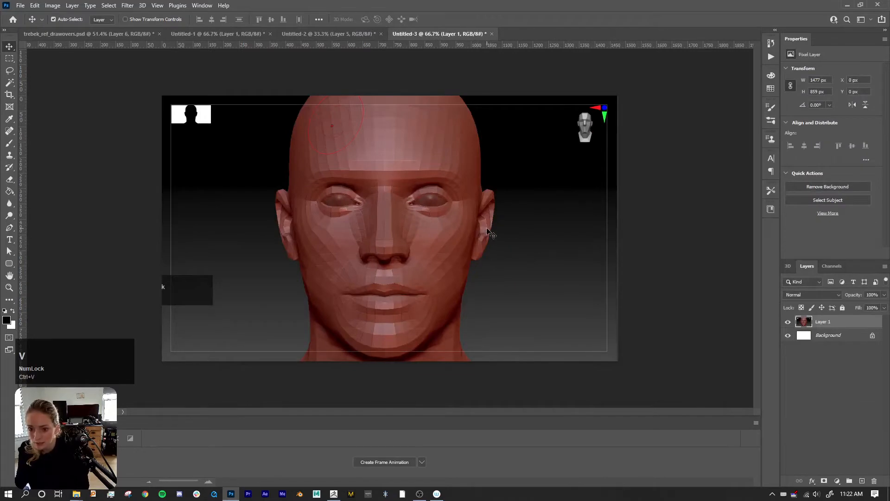
- Show all photo layers in Untitled-2 and duplicate Layers 1 to 5 into the Untitled-3 document
{"action": "left_click", "coordinate": [306, 34]}
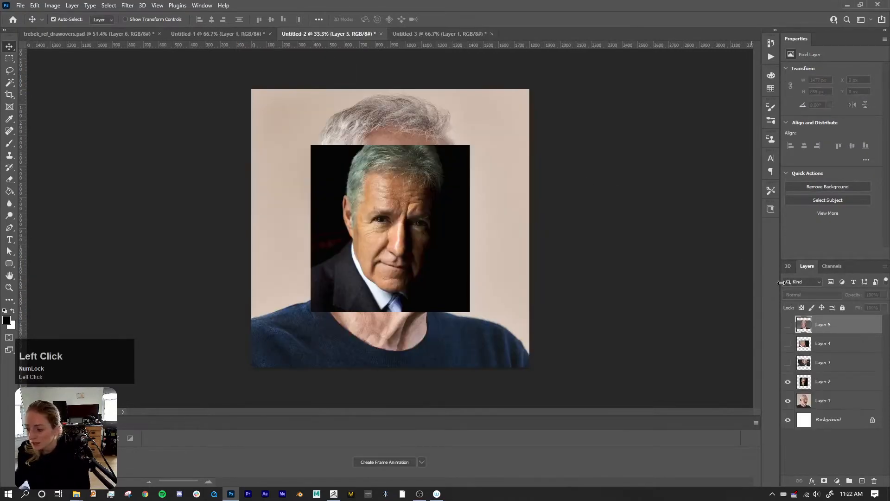
{"action": "left_click_drag", "start_coordinate": [788, 325], "coordinate": [787, 362]}
{"action": "left_click", "coordinate": [823, 400], "text": "shift"}
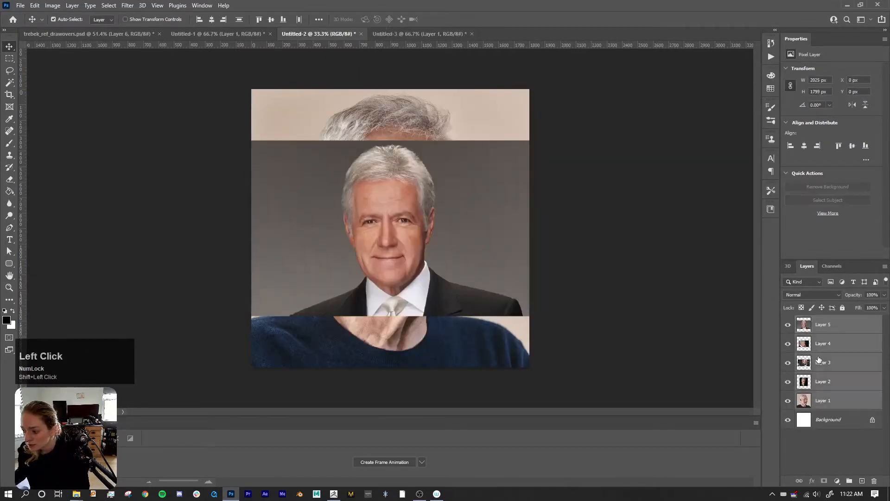
{"action": "right_click", "coordinate": [820, 360]}
{"action": "left_click", "coordinate": [723, 152]}
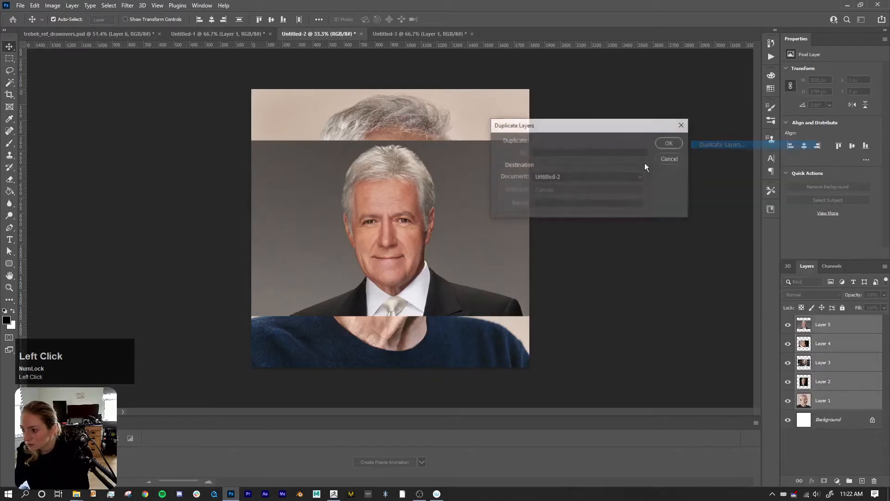
{"action": "left_click", "coordinate": [580, 177]}
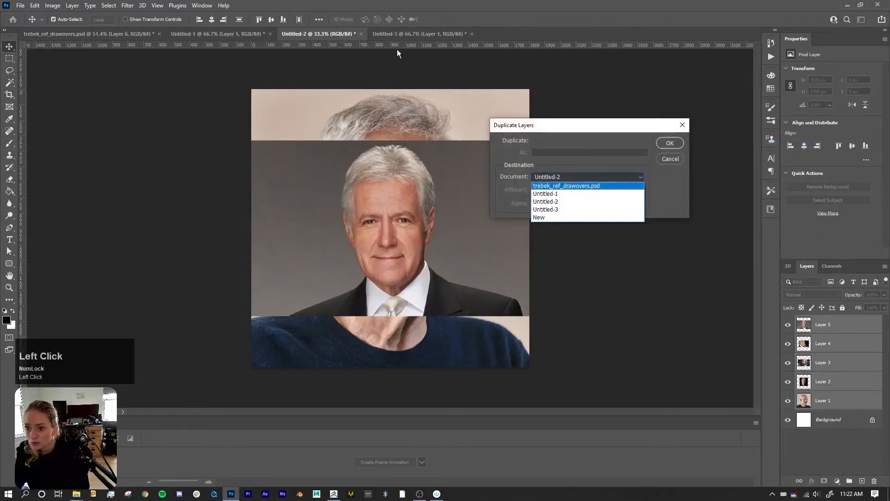
{"action": "left_click", "coordinate": [564, 209]}
{"action": "left_click", "coordinate": [669, 143]}
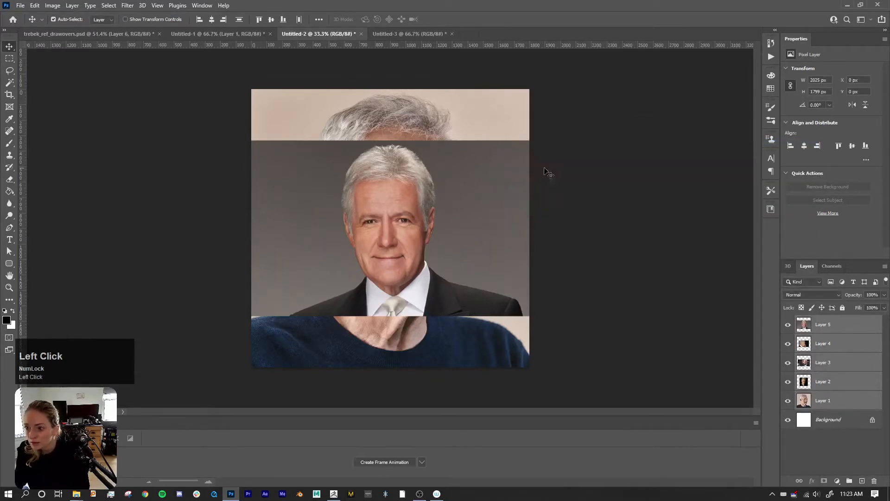
- In Untitled-3, scale the Layer 2 portrait down to about 1101 px wide and hide Layers 3 to 6
{"action": "left_click", "coordinate": [384, 33]}
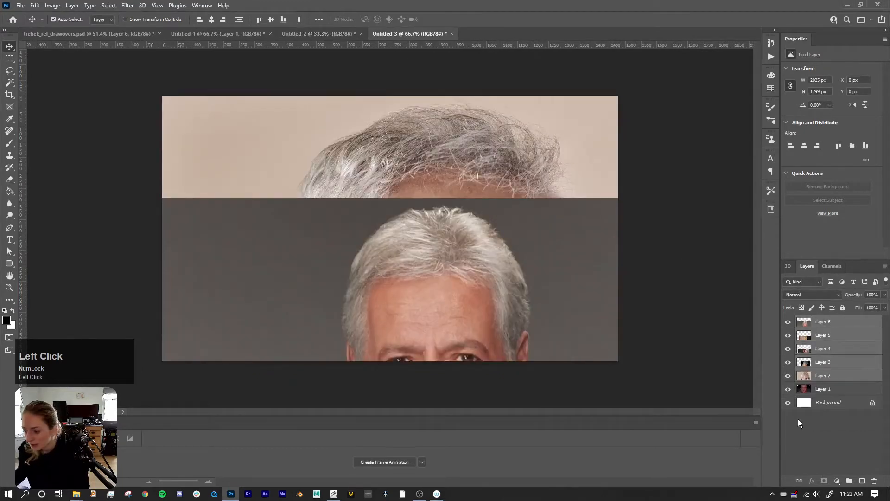
{"action": "left_click", "coordinate": [806, 375]}
{"action": "key", "text": "ctrl+t"}
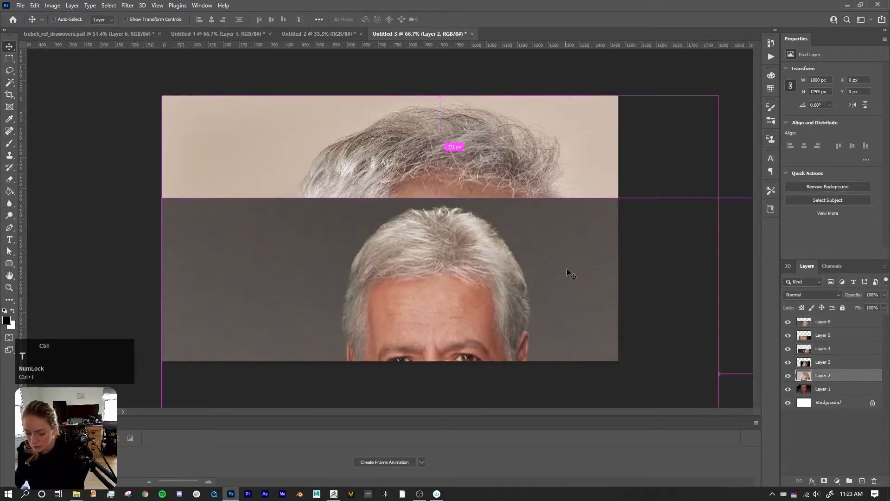
{"action": "left_click_drag", "start_coordinate": [570, 179], "coordinate": [548, 140]}
{"action": "left_click_drag", "start_coordinate": [696, 56], "coordinate": [549, 235]}
{"action": "left_click", "coordinate": [786, 361]}
{"action": "left_click", "coordinate": [787, 335]}
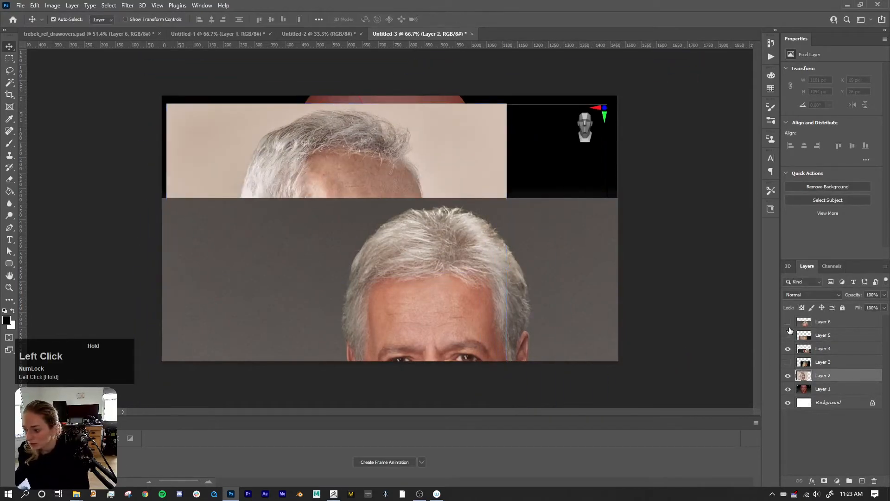
{"action": "left_click", "coordinate": [787, 322]}
{"action": "left_click", "coordinate": [787, 348]}
- Scale the Layer 2 portrait to about 40%, place it left of the sculpted head, and erase the backdrop along its right edge
{"action": "left_click_drag", "start_coordinate": [427, 247], "coordinate": [455, 213]}
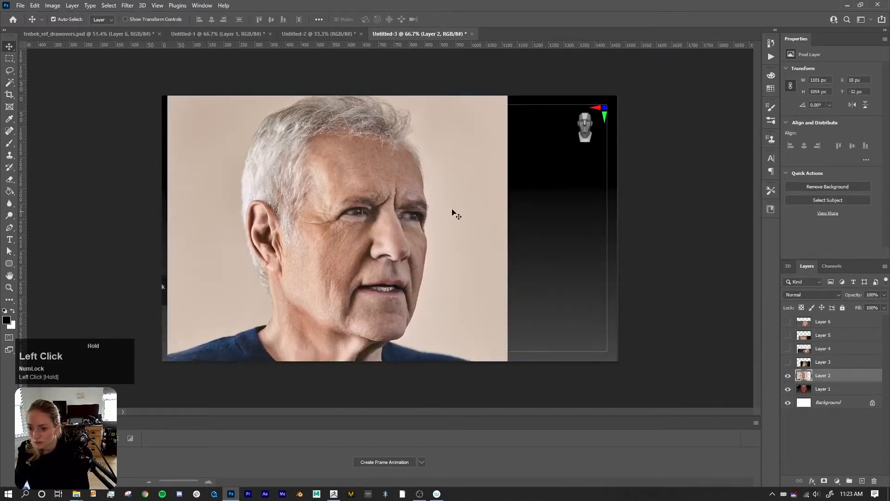
{"action": "key", "text": "ctrl+t"}
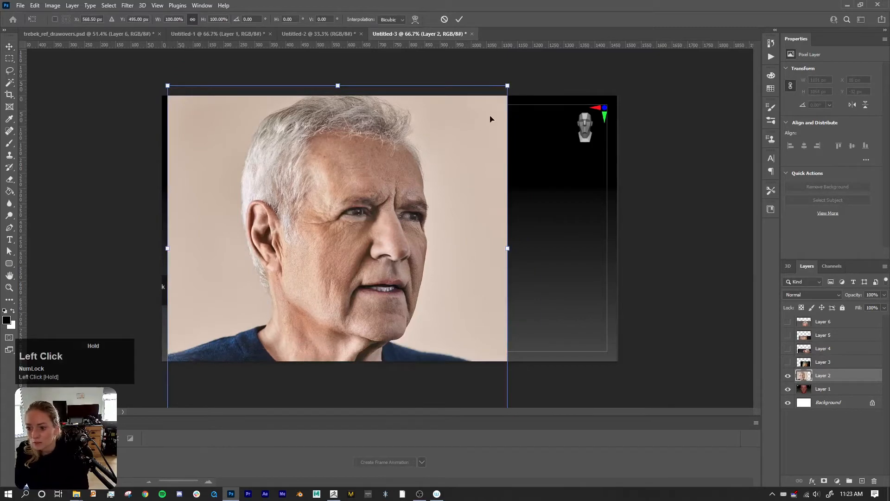
{"action": "left_click_drag", "start_coordinate": [508, 84], "coordinate": [408, 242]}
{"action": "key", "text": "ctrl+z"}
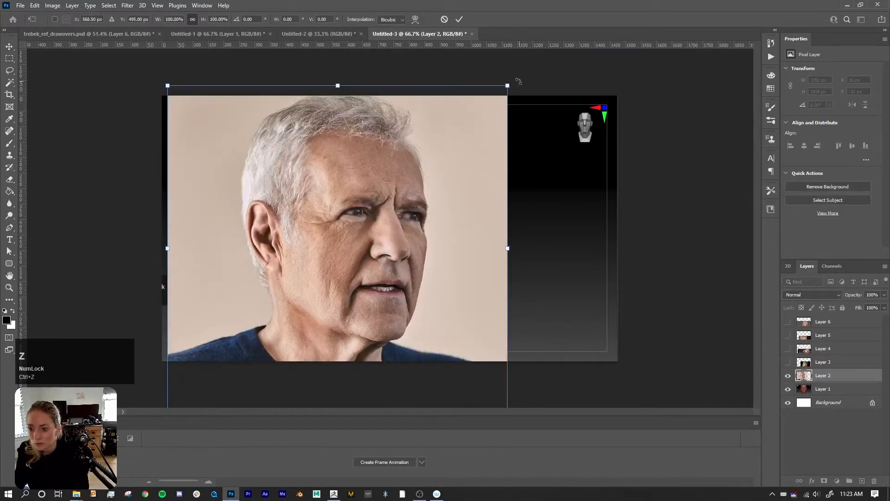
{"action": "left_click_drag", "start_coordinate": [505, 91], "coordinate": [233, 189]}
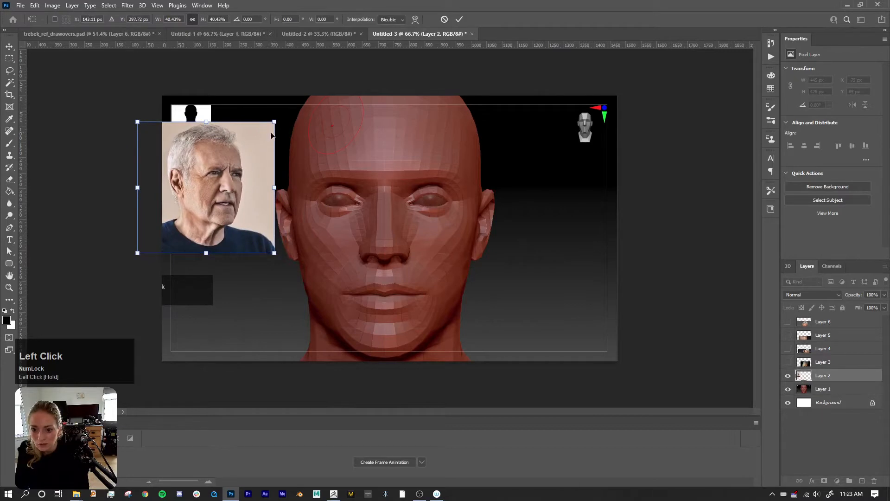
{"action": "key", "text": "Return"}
{"action": "key", "text": "e"}
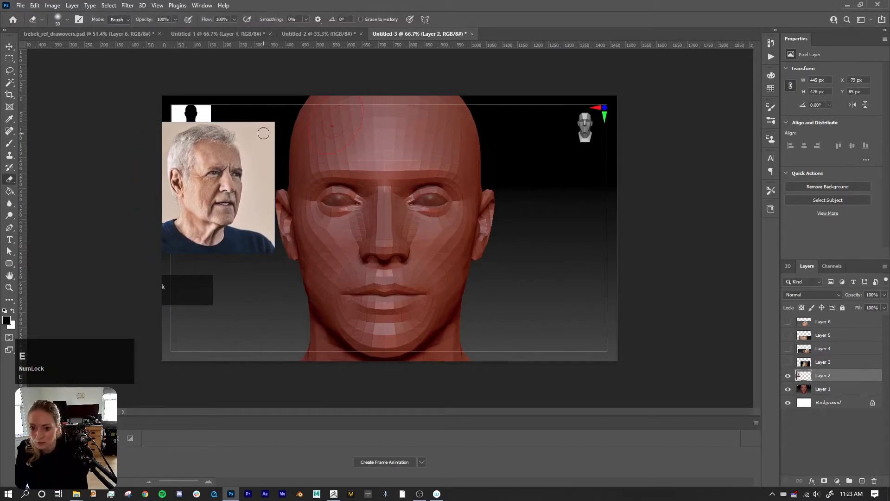
{"action": "mouse_move", "coordinate": [277, 156]}
{"action": "left_mouse_down"}
{"action": "mouse_move", "coordinate": [237, 119]}
{"action": "mouse_move", "coordinate": [271, 158]}
{"action": "mouse_move", "coordinate": [238, 118]}
{"action": "mouse_move", "coordinate": [273, 181]}
{"action": "mouse_move", "coordinate": [267, 197]}
{"action": "mouse_move", "coordinate": [260, 143]}
{"action": "mouse_move", "coordinate": [275, 212]}
{"action": "mouse_move", "coordinate": [253, 131]}
{"action": "left_mouse_up"}
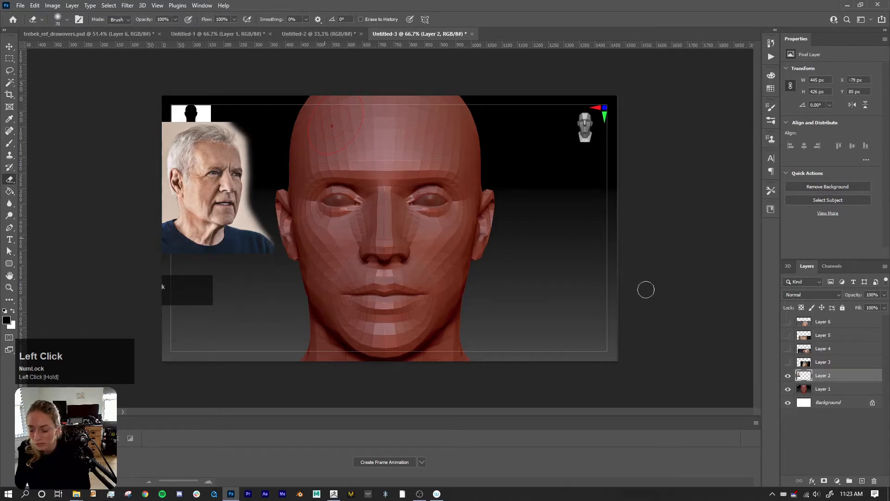
- Show the Layer 3 portrait, scale it to about 37%, and place it to the right of the sculpted head
{"action": "left_click", "coordinate": [787, 362]}
{"action": "key", "text": "v"}
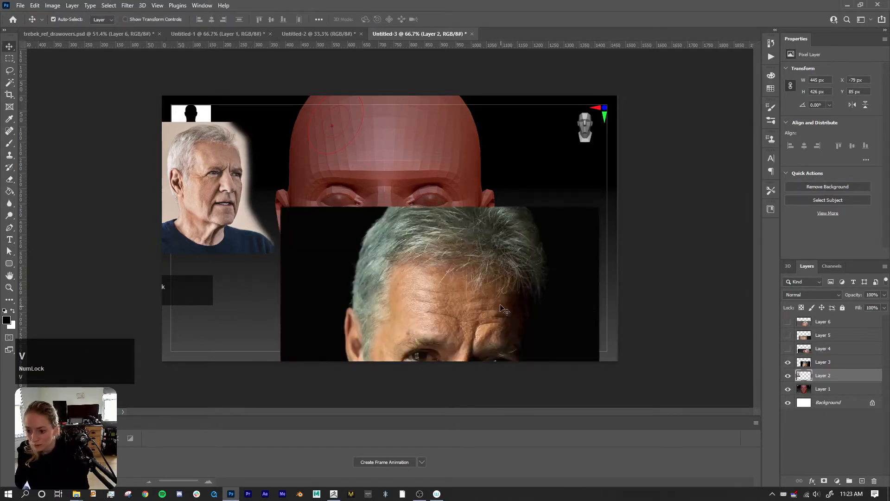
{"action": "left_click_drag", "start_coordinate": [500, 306], "coordinate": [508, 202], "text": "ctrl"}
{"action": "left_click_drag", "start_coordinate": [507, 252], "coordinate": [508, 225]}
{"action": "key", "text": "ctrl+t"}
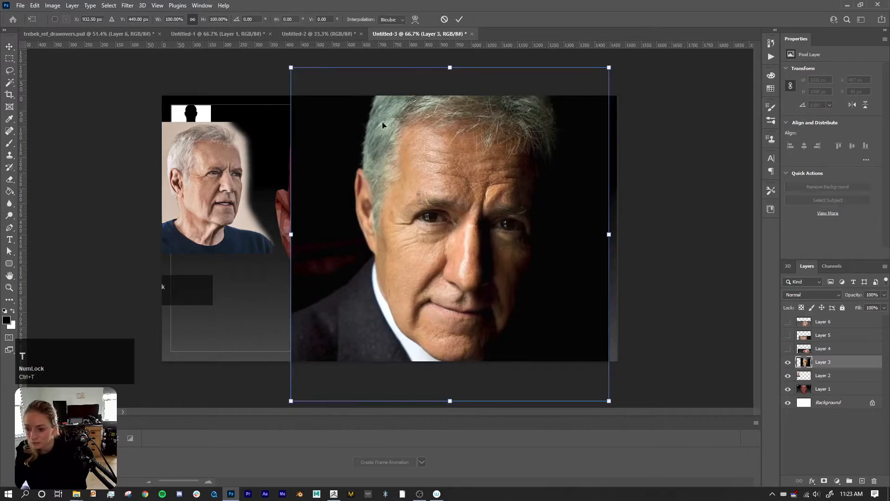
{"action": "left_click_drag", "start_coordinate": [292, 68], "coordinate": [502, 292]}
{"action": "left_click_drag", "start_coordinate": [561, 346], "coordinate": [560, 174]}
{"action": "left_click_drag", "start_coordinate": [609, 232], "coordinate": [622, 245]}
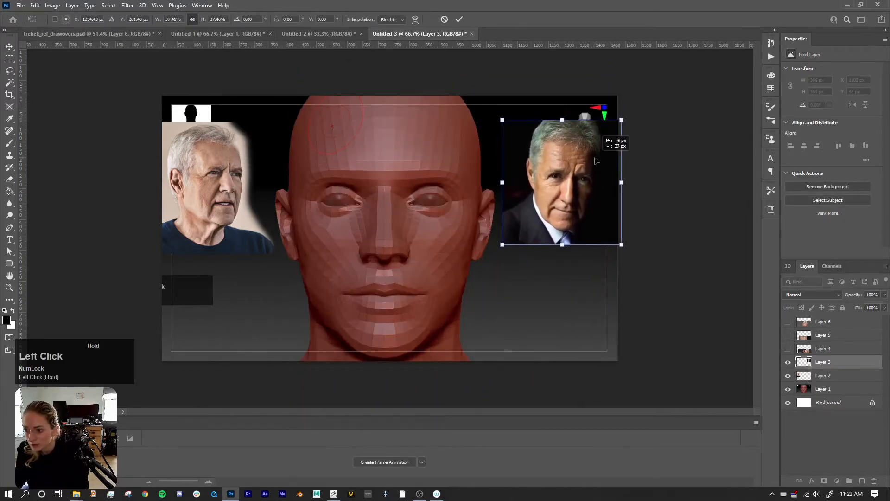
{"action": "key", "text": "Return"}
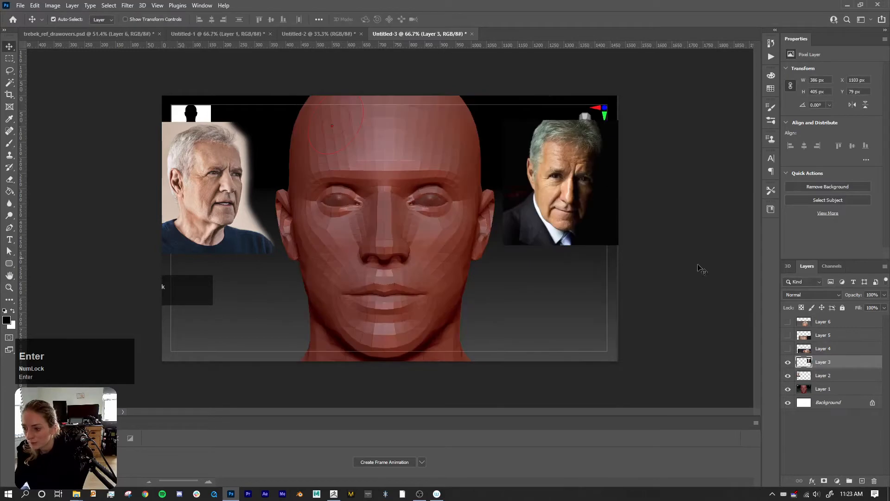
- Show the Layer 4 portrait, scale it to about 991 px wide, and place it below the Layer 3 portrait
{"action": "left_click", "coordinate": [788, 348]}
{"action": "left_click_drag", "start_coordinate": [514, 293], "coordinate": [460, 140]}
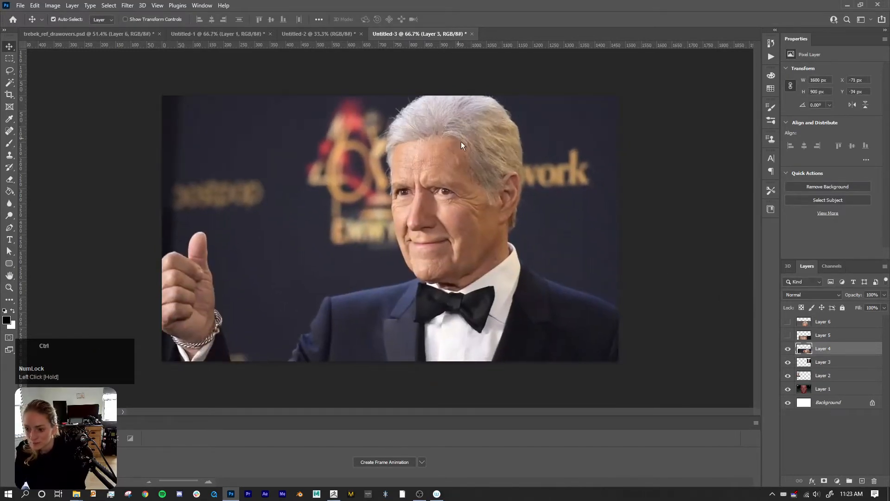
{"action": "key", "text": "ctrl+t"}
{"action": "left_click_drag", "start_coordinate": [633, 85], "coordinate": [370, 234]}
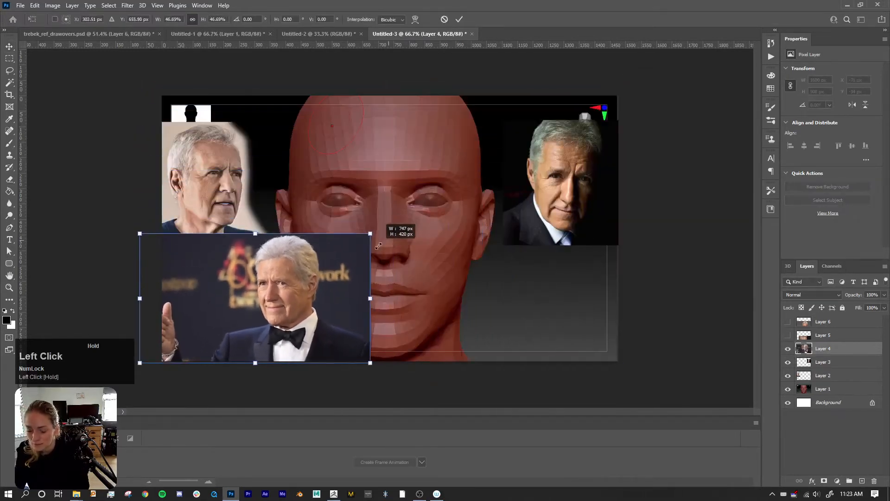
{"action": "left_click_drag", "start_coordinate": [324, 308], "coordinate": [593, 296]}
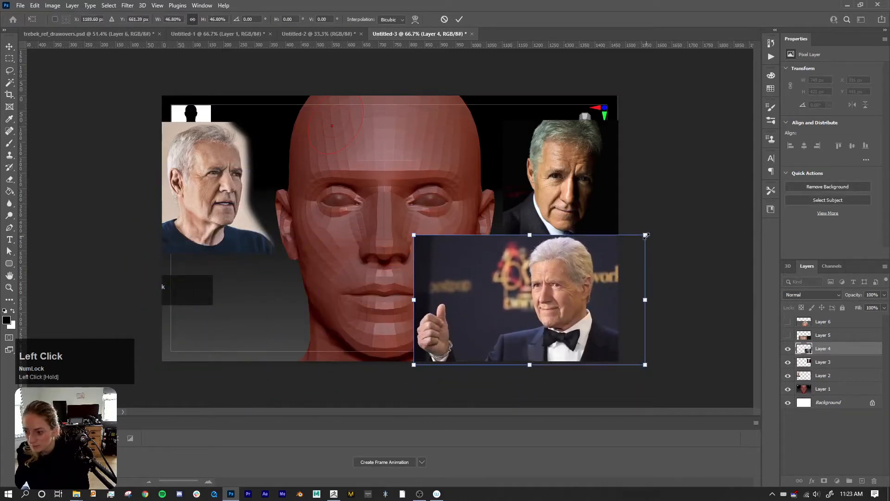
{"action": "left_click_drag", "start_coordinate": [646, 236], "coordinate": [683, 213]}
{"action": "left_click_drag", "start_coordinate": [608, 260], "coordinate": [577, 299]}
{"action": "left_click_drag", "start_coordinate": [653, 251], "coordinate": [687, 233]}
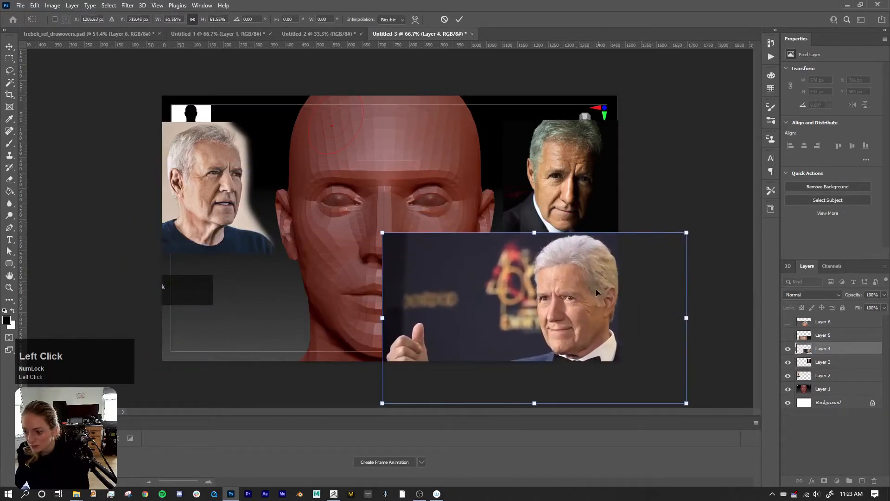
{"action": "left_click_drag", "start_coordinate": [596, 288], "coordinate": [574, 287]}
{"action": "key", "text": "Return"}
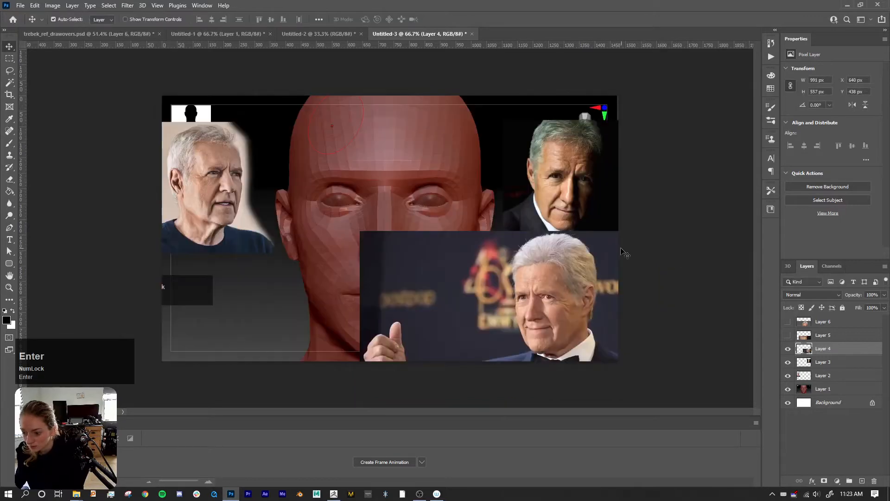
- Lasso and delete the part of the Layer 4 photo left of the portrait that covers the sculpted head
{"action": "key", "text": "l"}
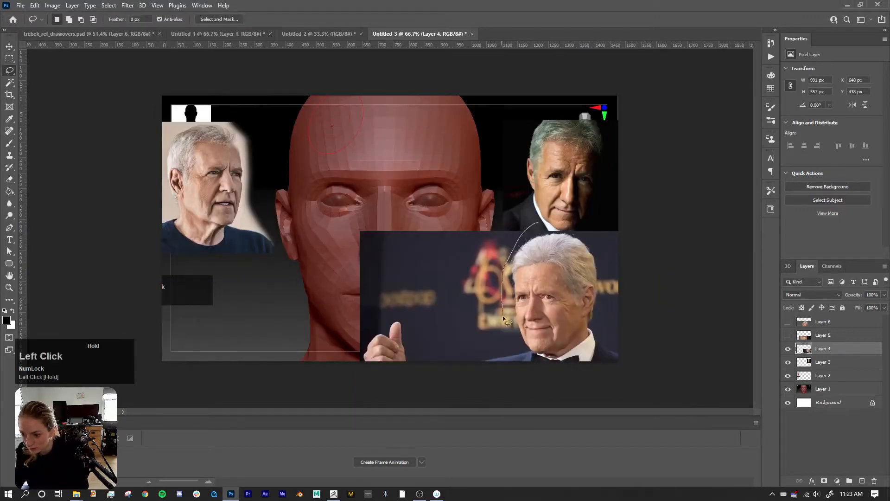
{"action": "left_click_drag", "start_coordinate": [518, 186], "coordinate": [532, 216]}
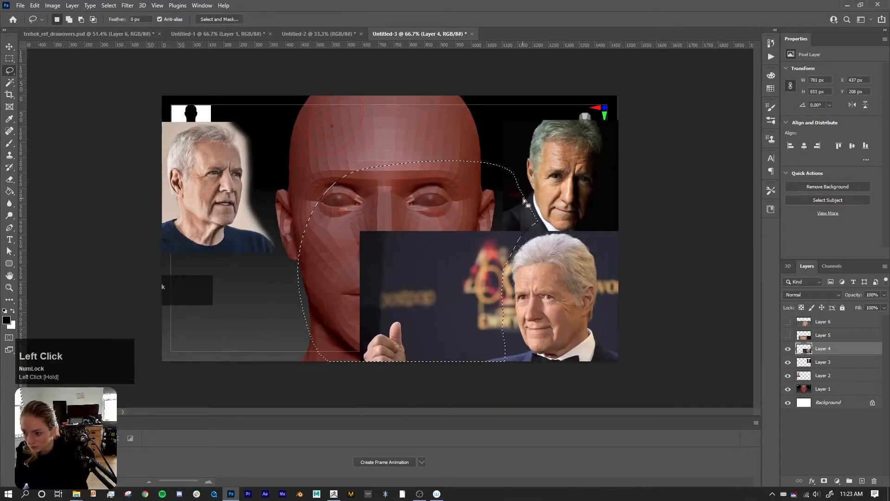
{"action": "key", "text": "Delete"}
{"action": "key", "text": "ctrl+d"}
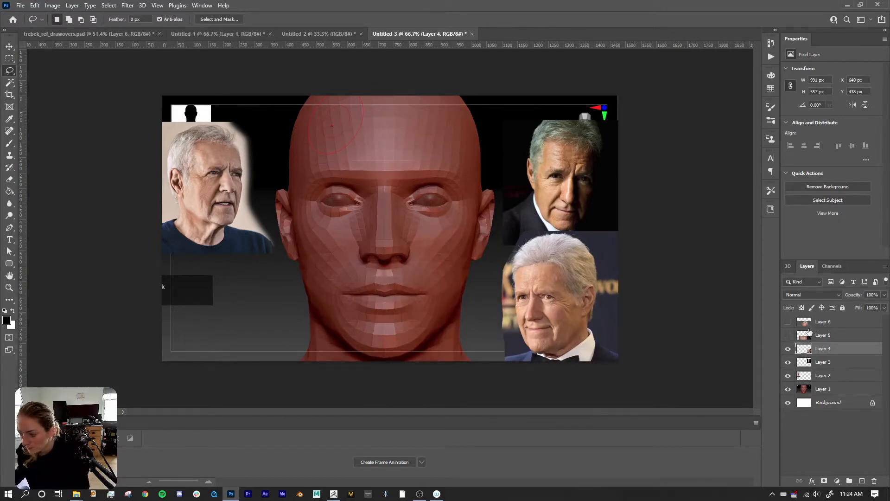
- Show the Layer 5 profile portrait, move it up into view, and delete the dark backdrop to the right of the face
{"action": "left_click", "coordinate": [788, 336]}
{"action": "key", "text": "v"}
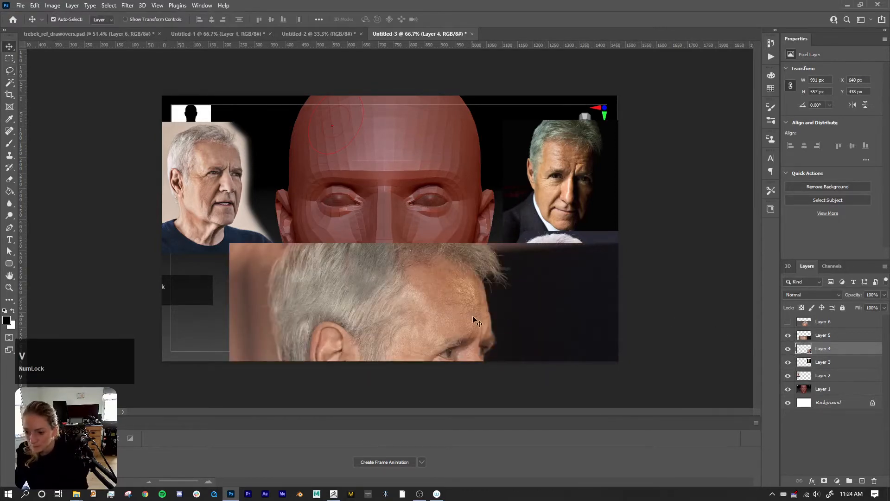
{"action": "mouse_move", "coordinate": [469, 307]}
{"action": "left_mouse_down"}
{"action": "mouse_move", "coordinate": [432, 182]}
{"action": "mouse_move", "coordinate": [398, 164]}
{"action": "mouse_move", "coordinate": [415, 188]}
{"action": "left_mouse_up"}
{"action": "key", "text": "l"}
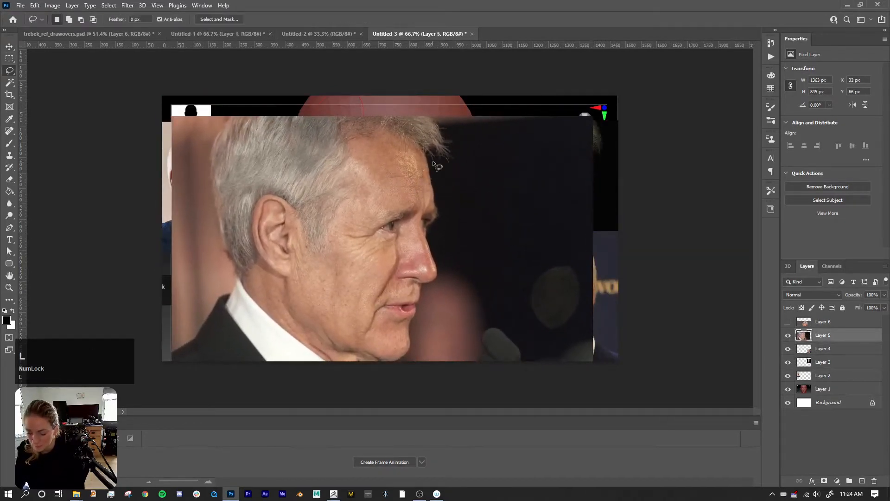
{"action": "left_click_drag", "start_coordinate": [444, 110], "coordinate": [462, 183]}
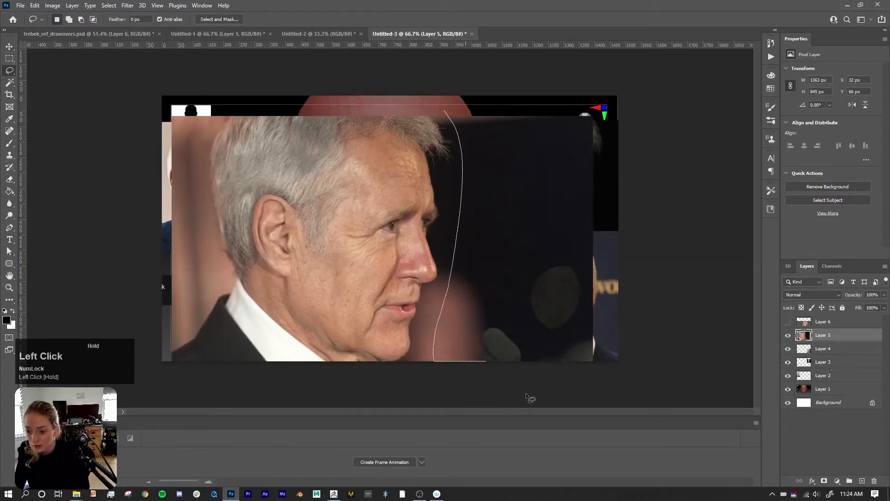
{"action": "left_click_drag", "start_coordinate": [603, 124], "coordinate": [513, 99]}
{"action": "key", "text": "Delete"}
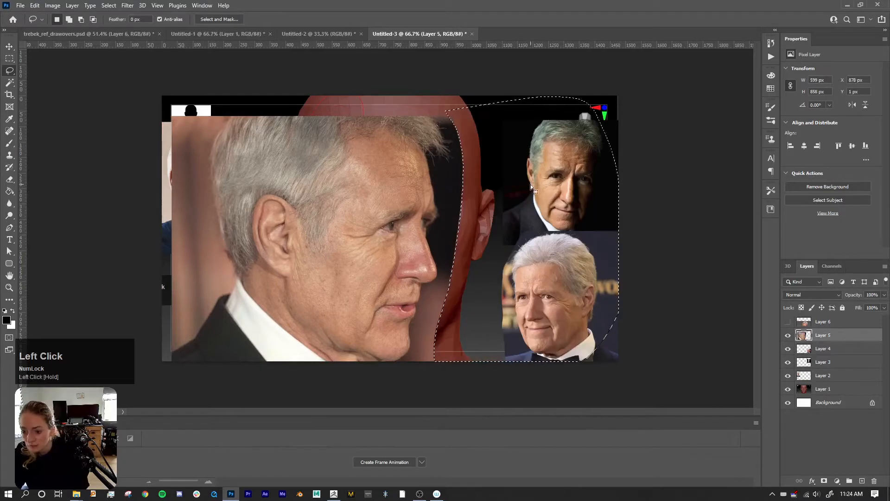
{"action": "key", "text": "ctrl+d"}
- Scale the Layer 5 portrait to about 48% and place it below the Layer 2 portrait
{"action": "key", "text": "ctrl+t"}
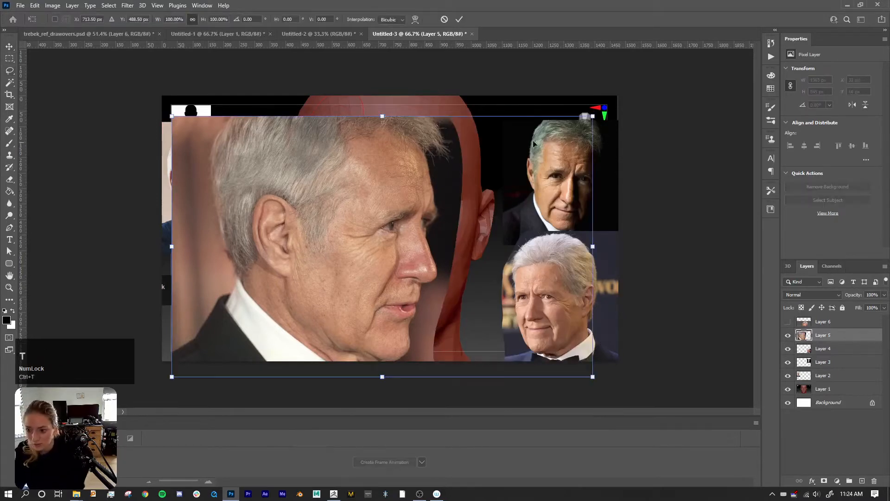
{"action": "left_click_drag", "start_coordinate": [593, 116], "coordinate": [374, 254]}
{"action": "left_click_drag", "start_coordinate": [290, 316], "coordinate": [257, 303]}
{"action": "left_click_drag", "start_coordinate": [341, 237], "coordinate": [345, 234]}
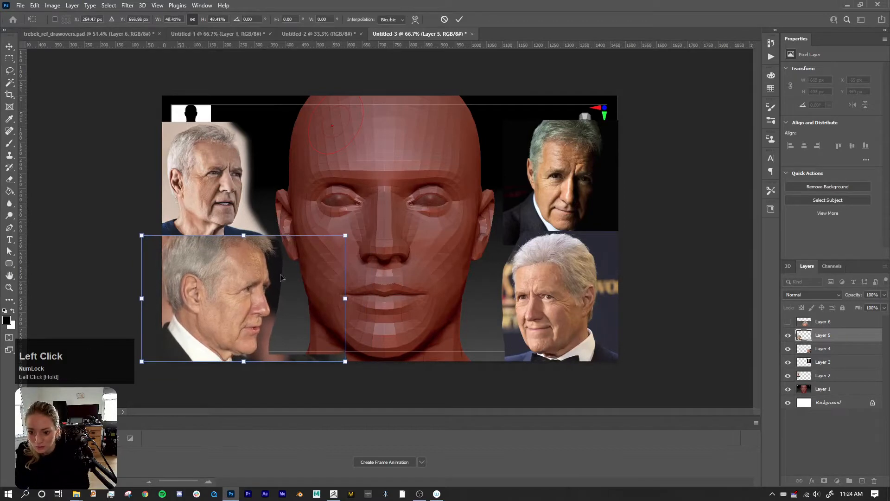
{"action": "left_click_drag", "start_coordinate": [269, 287], "coordinate": [270, 285]}
{"action": "key", "text": "Return"}
- Lasso and delete the leftover strip of Layer 5 beside the lower right of the profile portrait
{"action": "key", "text": "l"}
{"action": "mouse_move", "coordinate": [271, 340]}
{"action": "left_mouse_down"}
{"action": "mouse_move", "coordinate": [273, 360]}
{"action": "mouse_move", "coordinate": [384, 364]}
{"action": "mouse_move", "coordinate": [380, 296]}
{"action": "left_mouse_up"}
{"action": "key", "text": "Delete"}
{"action": "key", "text": "ctrl+d"}
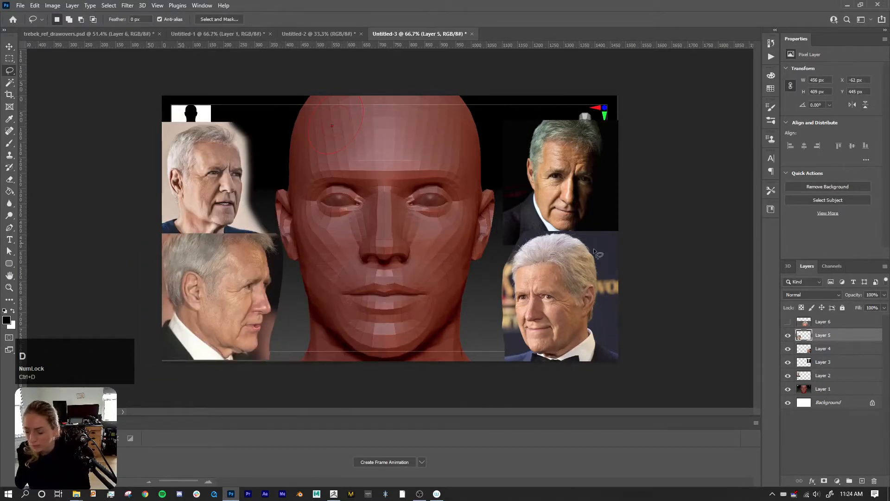
- On Layer 2, lasso and delete the soft-edged backdrop to the right of the portrait
{"action": "left_click", "coordinate": [804, 379]}
{"action": "left_click", "coordinate": [788, 376]}
{"action": "left_click", "coordinate": [787, 375]}
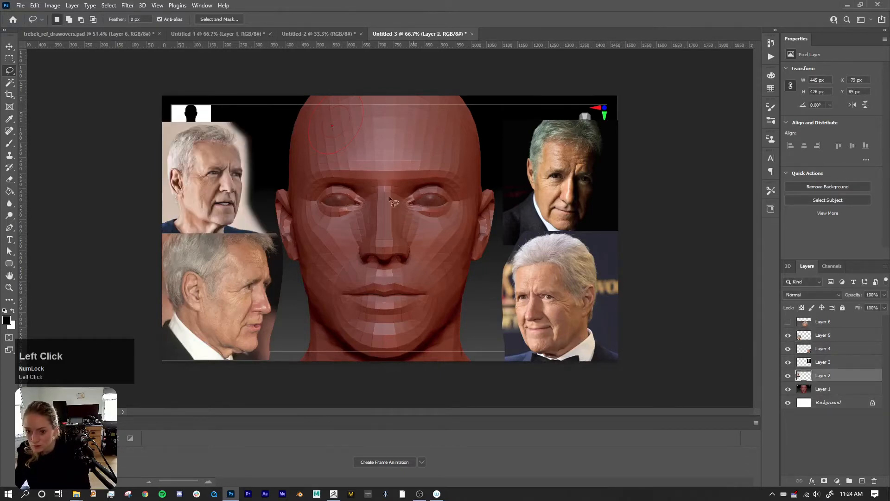
{"action": "left_click_drag", "start_coordinate": [224, 119], "coordinate": [236, 129]}
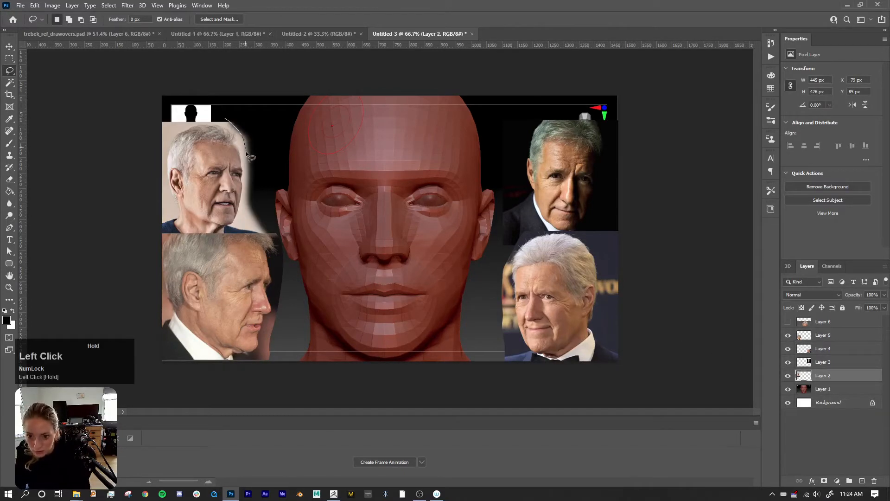
{"action": "left_click_drag", "start_coordinate": [320, 204], "coordinate": [294, 129]}
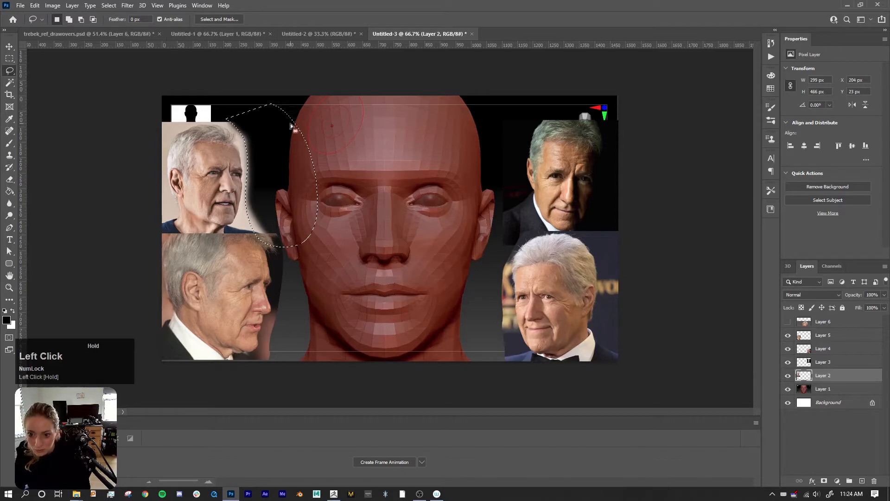
{"action": "key", "text": "Delete"}
{"action": "key", "text": "ctrl+d"}
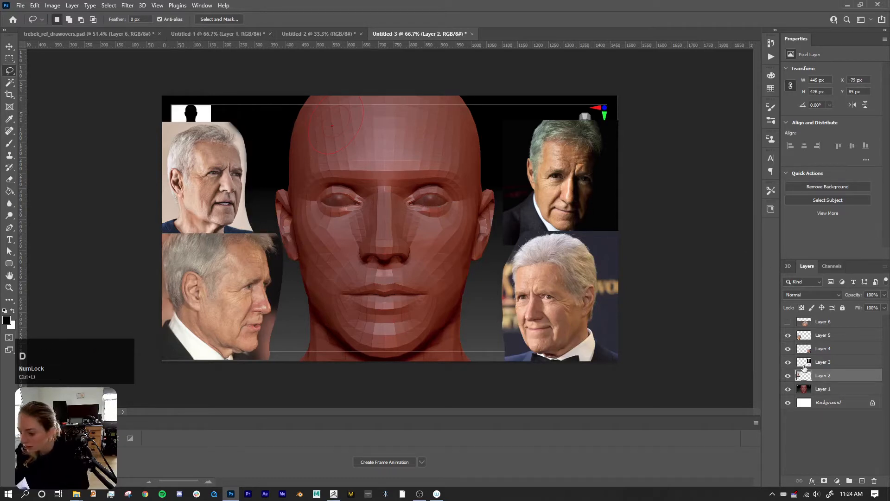
- Show the Layer 6 front portrait, scale it to about 44%, and place it over the Layer 4 portrait
{"action": "left_click", "coordinate": [787, 321]}
{"action": "key", "text": "v"}
{"action": "left_click_drag", "start_coordinate": [535, 307], "coordinate": [456, 212]}
{"action": "key", "text": "ctrl+t"}
{"action": "left_click_drag", "start_coordinate": [694, 109], "coordinate": [535, 200]}
{"action": "left_click_drag", "start_coordinate": [361, 305], "coordinate": [491, 233]}
{"action": "left_click_drag", "start_coordinate": [665, 134], "coordinate": [480, 234]}
{"action": "left_click_drag", "start_coordinate": [403, 304], "coordinate": [586, 311]}
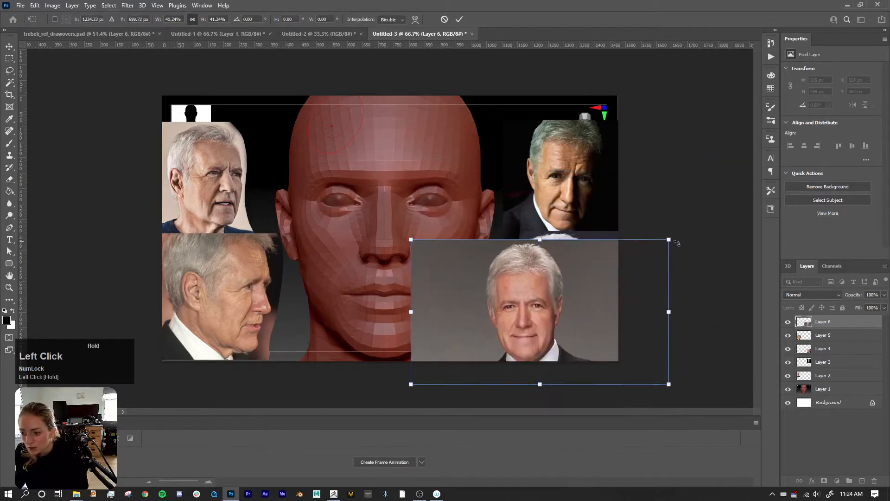
{"action": "left_click_drag", "start_coordinate": [665, 241], "coordinate": [685, 229]}
{"action": "left_click_drag", "start_coordinate": [606, 272], "coordinate": [628, 258]}
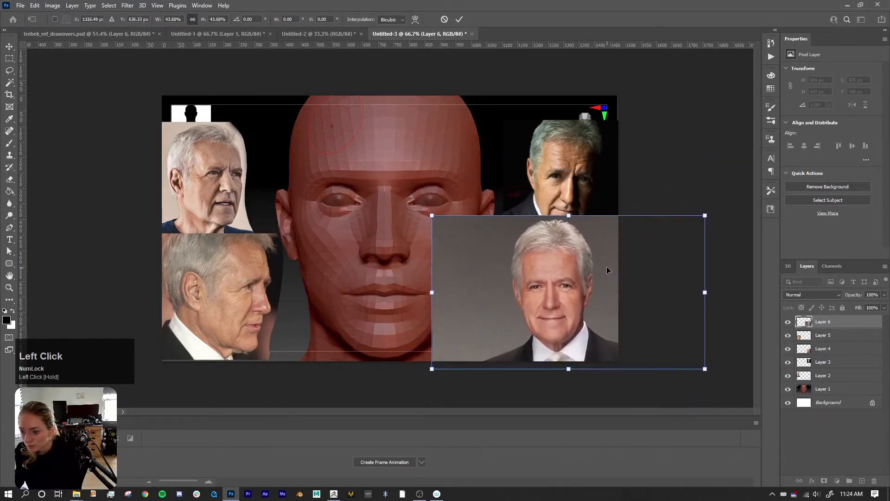
{"action": "key", "text": "Return"}
- Trim the grey backdrop around the Layer 6 portrait's sides and top with the Lasso, and nudge the portrait slightly down
{"action": "key", "text": "l"}
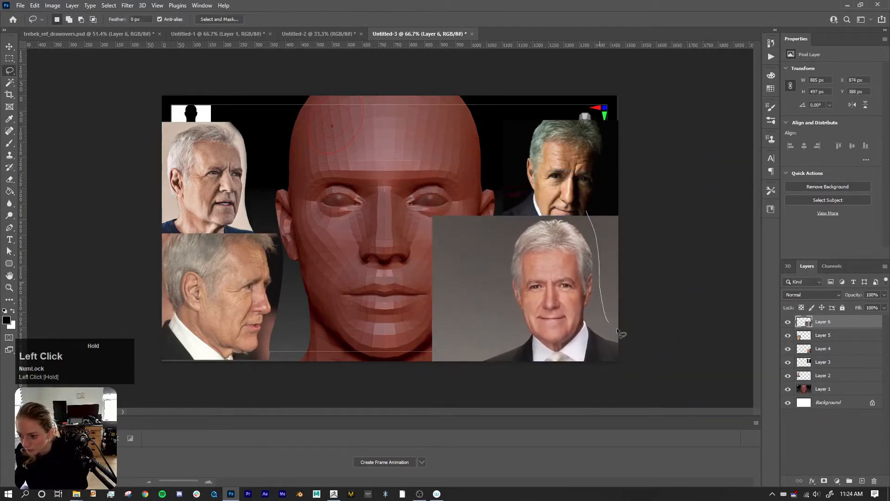
{"action": "left_click_drag", "start_coordinate": [636, 167], "coordinate": [588, 212]}
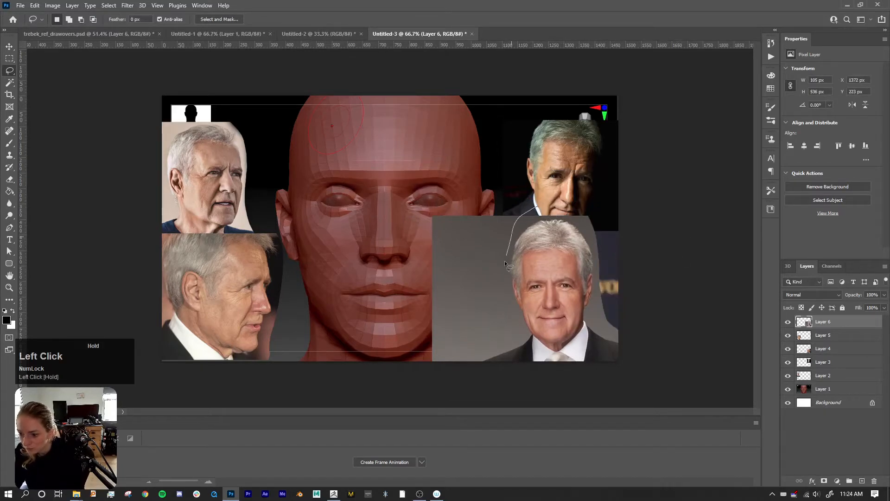
{"action": "left_click_drag", "start_coordinate": [548, 174], "coordinate": [537, 206]}
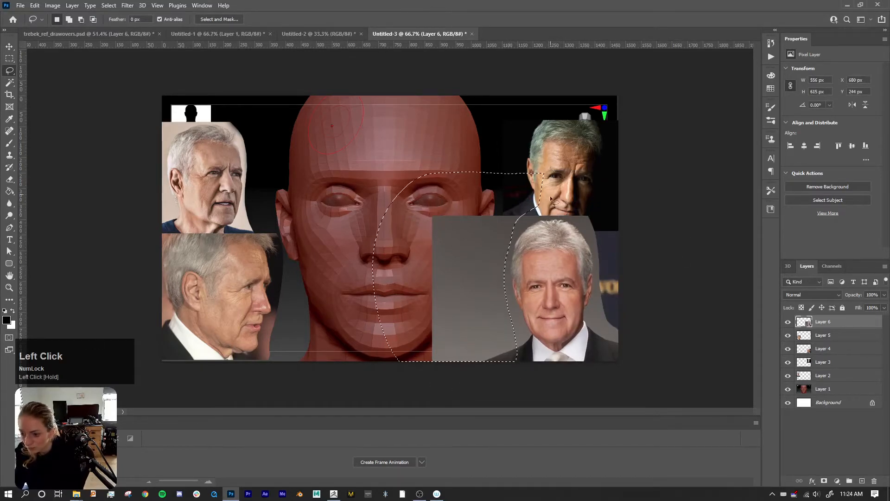
{"action": "key", "text": "Delete"}
{"action": "left_click_drag", "start_coordinate": [499, 238], "coordinate": [507, 233]}
{"action": "key", "text": "ctrl+d"}
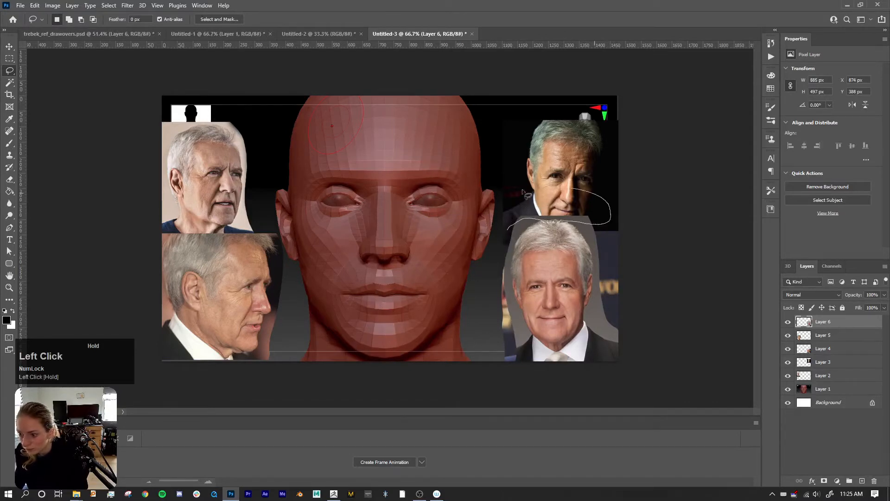
{"action": "key", "text": "ctrl+d"}
{"action": "key", "text": "v"}
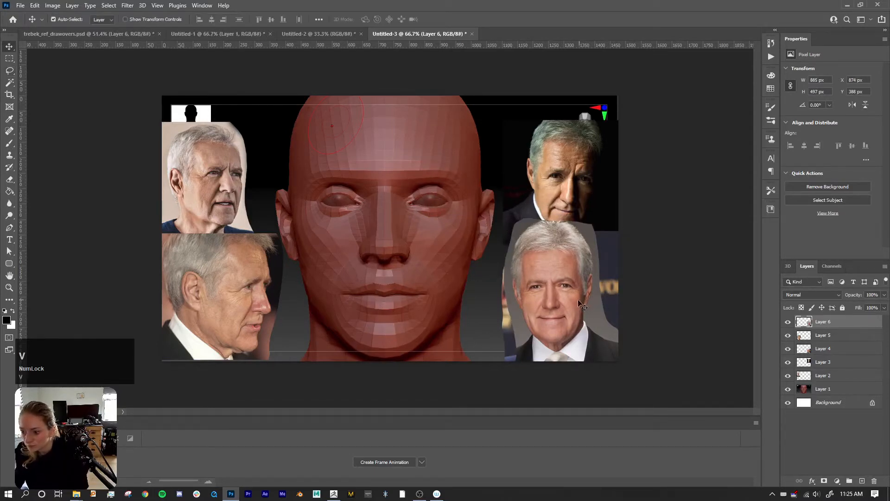
{"action": "mouse_move", "coordinate": [574, 310]}
{"action": "left_mouse_down"}
{"action": "mouse_move", "coordinate": [559, 304]}
{"action": "mouse_move", "coordinate": [570, 309]}
{"action": "left_mouse_up"}
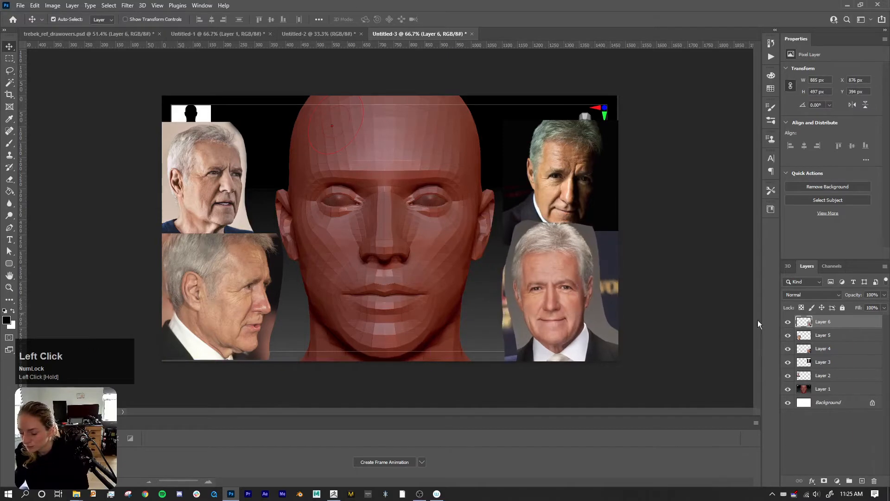
- Hide Layer 4, the Layer 1 head screenshot, and the Background so the remaining portraits sit on transparency
{"action": "left_click", "coordinate": [788, 363]}
{"action": "left_click", "coordinate": [788, 363]}
{"action": "left_click", "coordinate": [788, 352]}
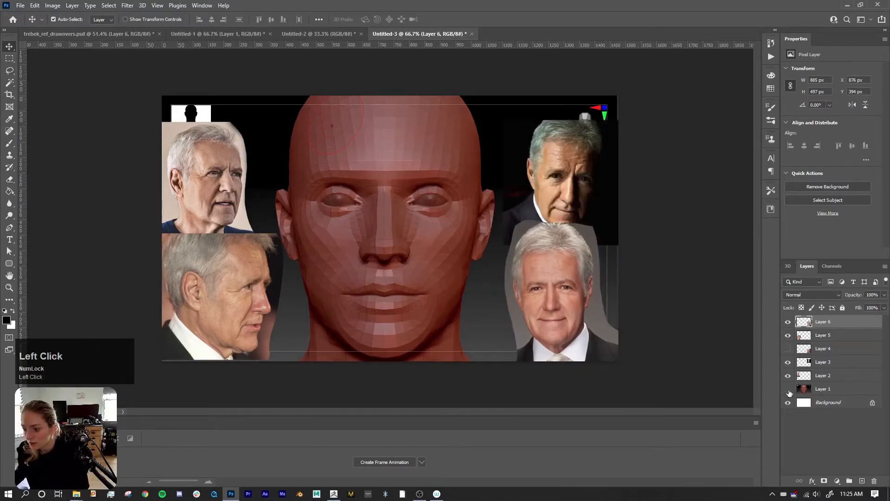
{"action": "left_click", "coordinate": [787, 390]}
{"action": "left_click", "coordinate": [788, 403]}
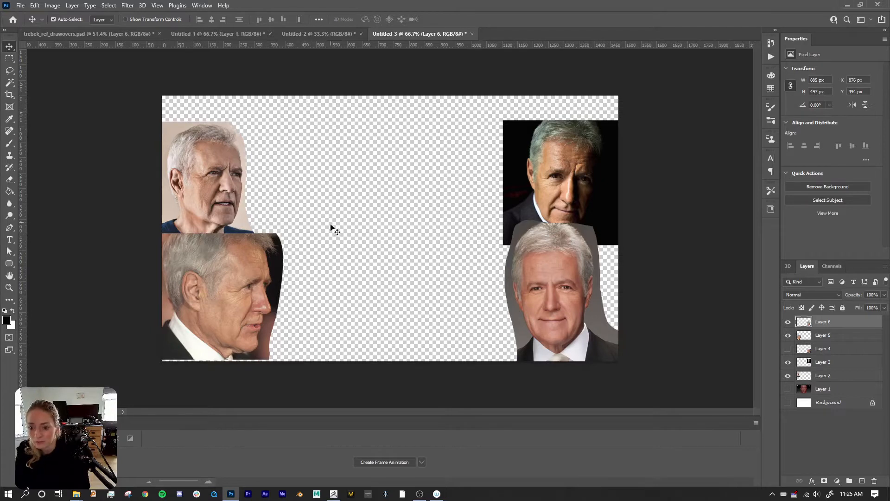
- Save a PNG copy as trebek_onscreen_reference.png in the reference folder, replacing the existing file and using the smallest file size option
{"action": "left_click", "coordinate": [130, 278]}
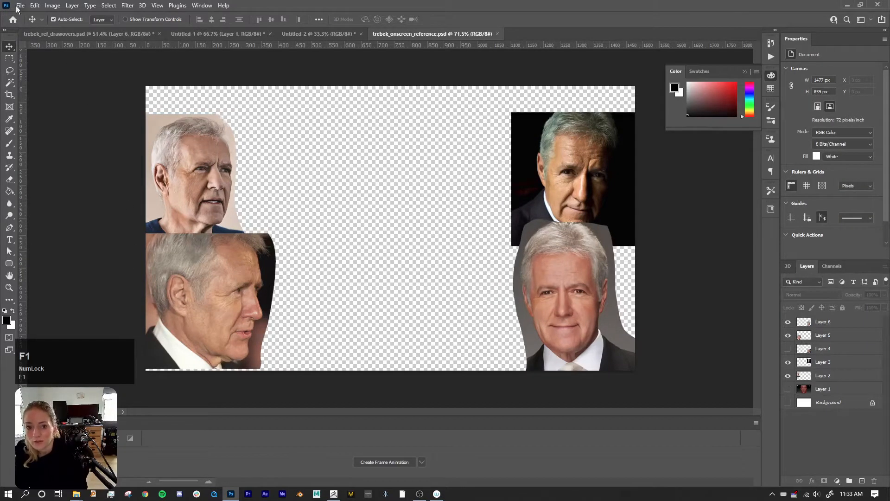
{"action": "left_click", "coordinate": [20, 6]}
{"action": "left_click", "coordinate": [112, 118]}
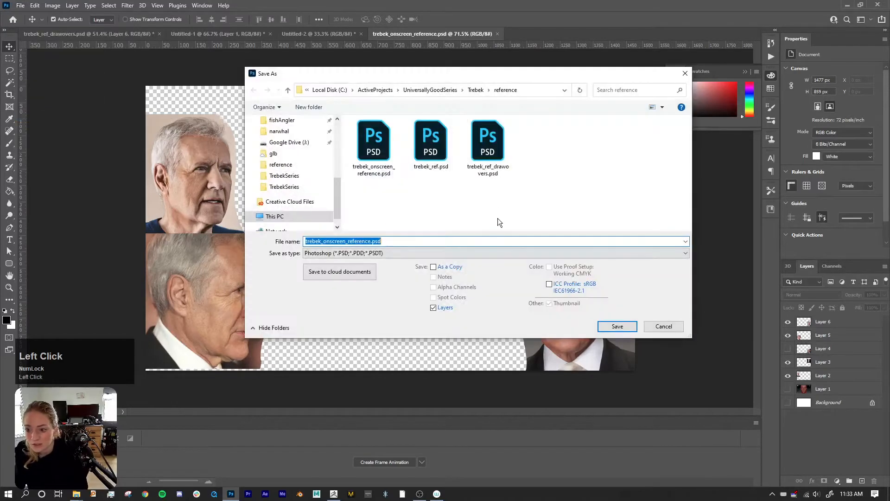
{"action": "left_click", "coordinate": [385, 252]}
{"action": "left_click", "coordinate": [367, 380]}
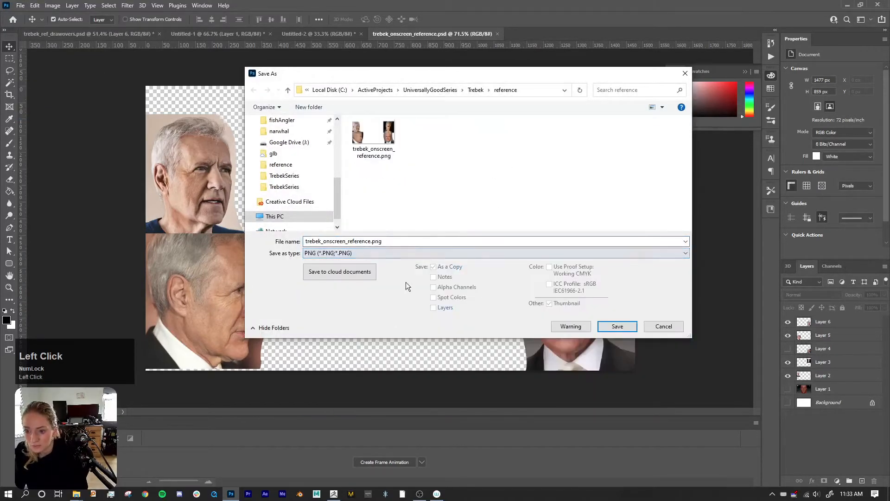
{"action": "left_click", "coordinate": [612, 326]}
{"action": "left_click", "coordinate": [463, 248]}
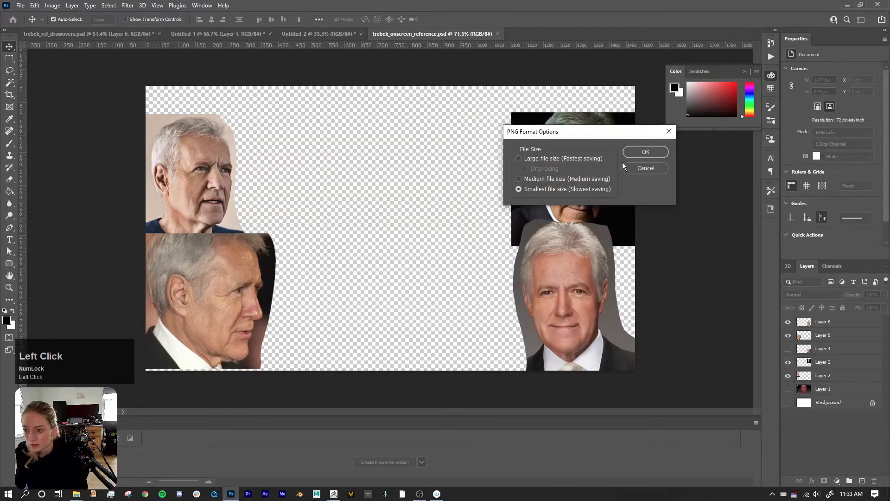
{"action": "left_click", "coordinate": [633, 153]}
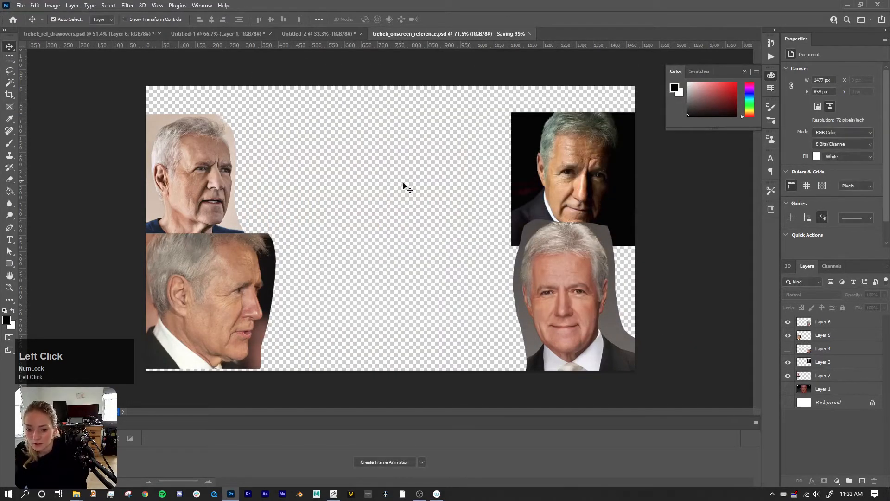
- Switch to ZBrush with the head basemesh open
{"action": "key", "text": "alt+Tab"}
{"action": "left_click", "coordinate": [347, 247], "text": "alt"}
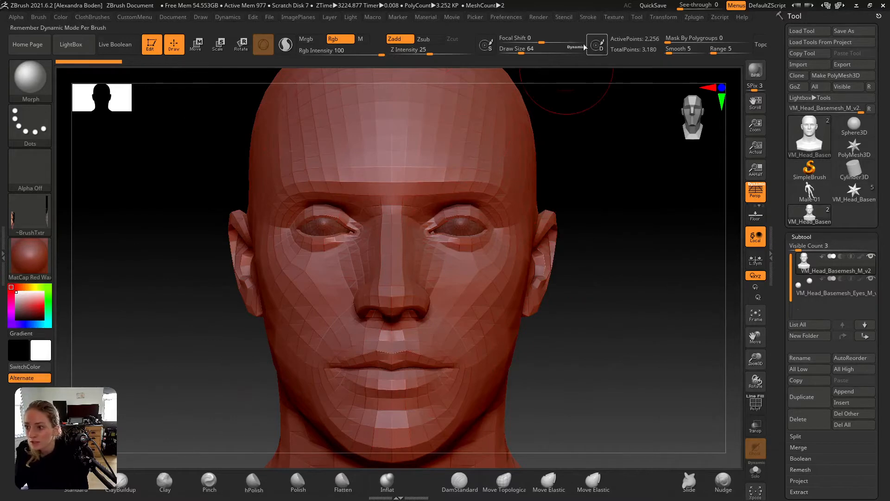
- Import trebek_onscreen_reference.png from the reference folder as a texture and load it into Spotlight
{"action": "left_click", "coordinate": [615, 17]}
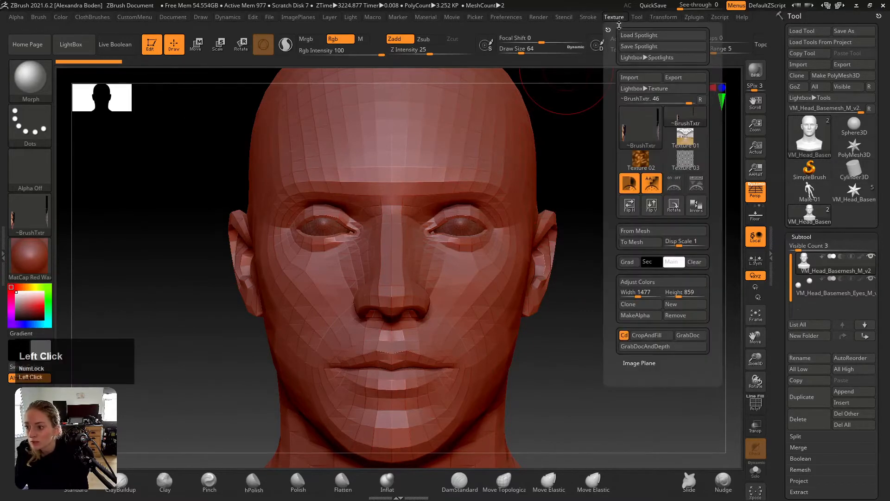
{"action": "left_click", "coordinate": [640, 77]}
{"action": "left_click", "coordinate": [304, 181]}
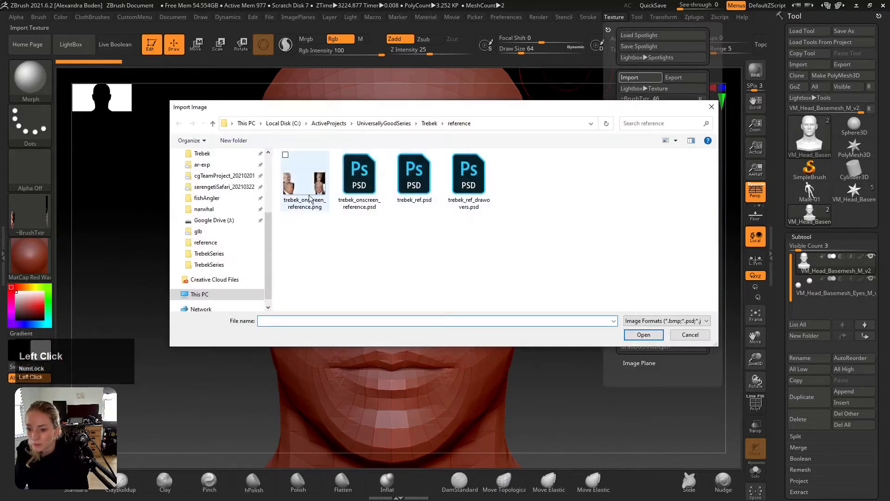
{"action": "left_click", "coordinate": [643, 335]}
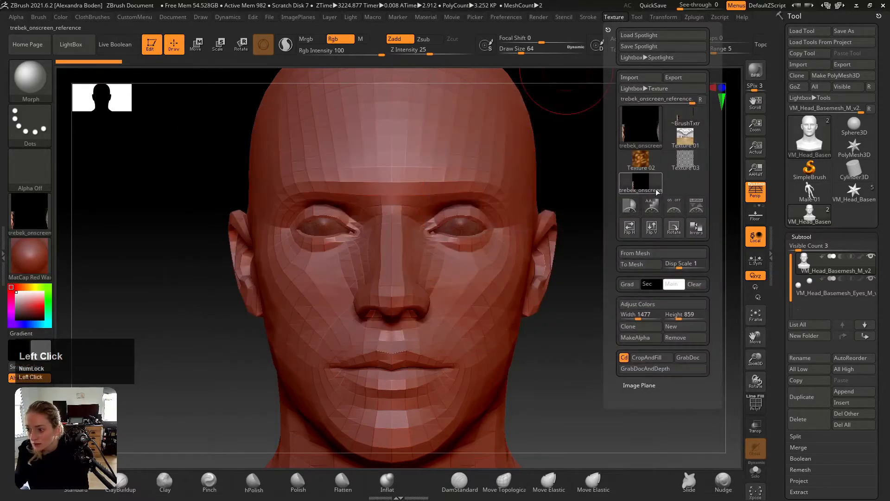
{"action": "left_click", "coordinate": [698, 209]}
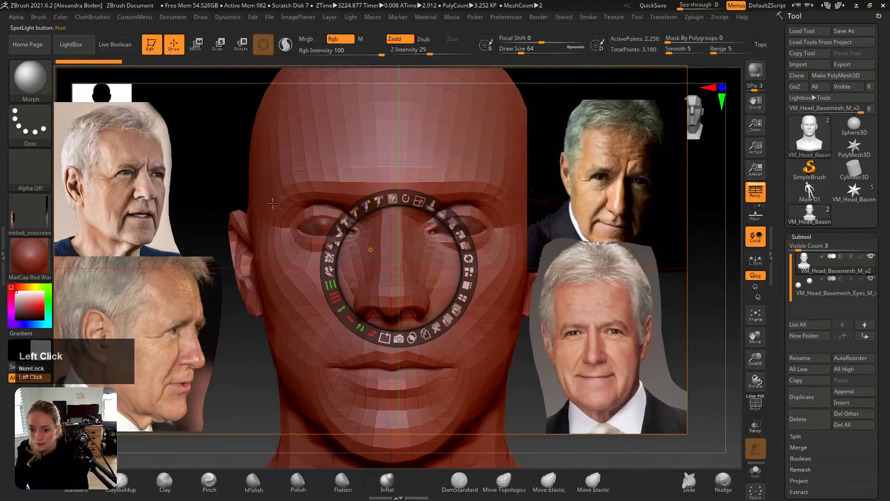
- Enlarge the Spotlight reference sheet slightly and position it so the portraits frame the head, finishing by leaving Spotlight editing
{"action": "left_click_drag", "start_coordinate": [420, 201], "coordinate": [414, 219]}
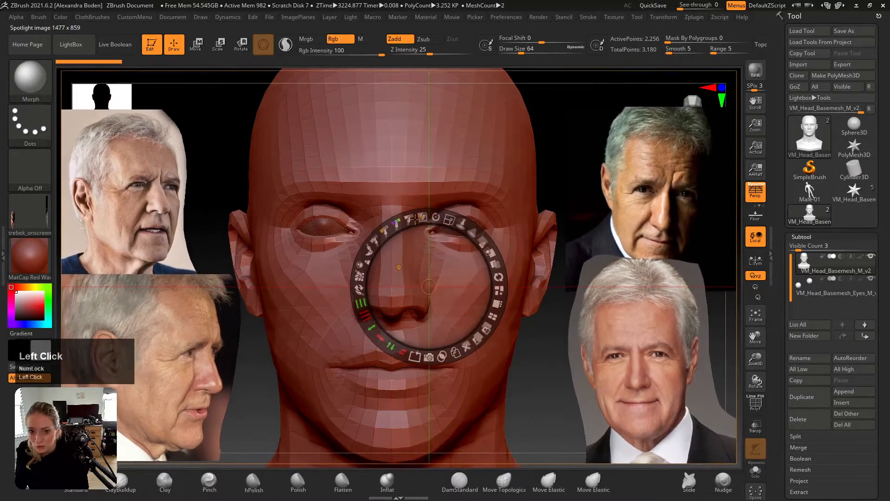
{"action": "left_click_drag", "start_coordinate": [435, 273], "coordinate": [431, 287]}
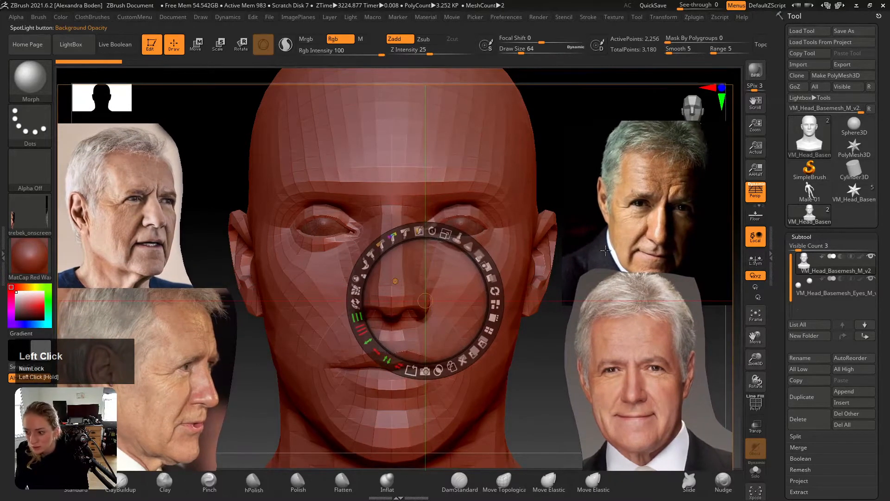
{"action": "left_click_drag", "start_coordinate": [445, 235], "coordinate": [440, 270]}
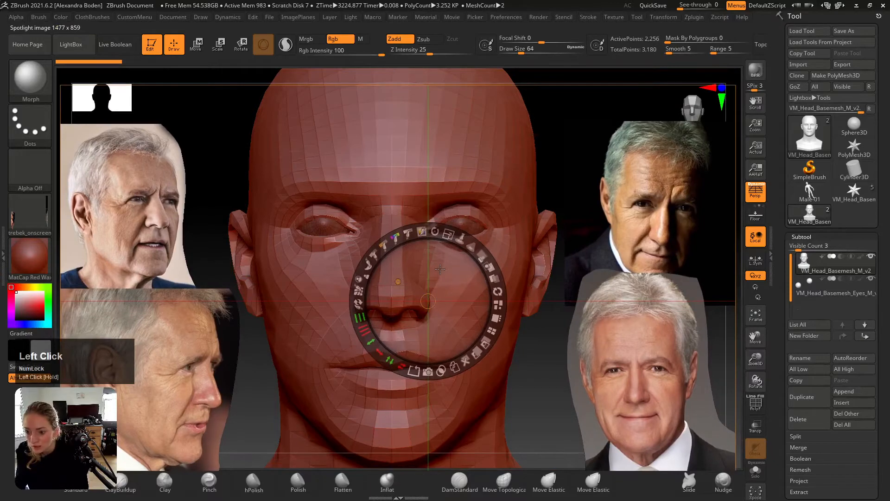
{"action": "key", "text": "z"}
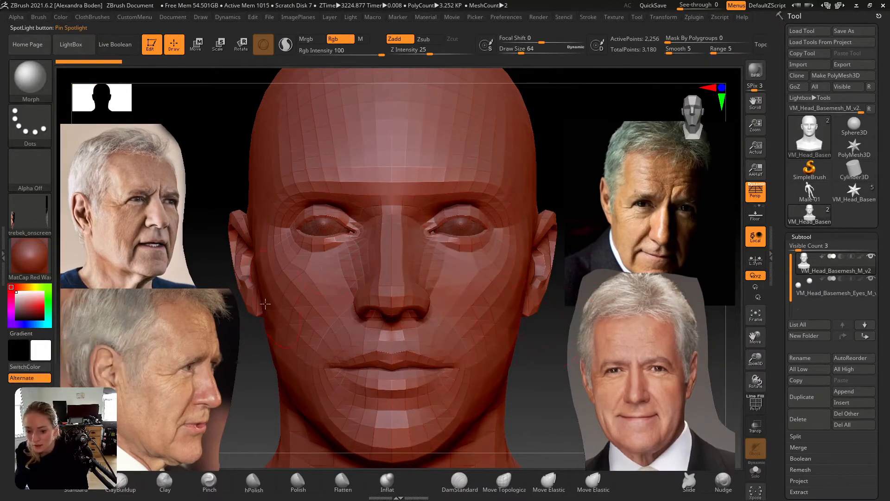
- Toggle the Spotlight sheet off and on, and shift it slightly up and to the right around the head
{"action": "key", "text": "shift+z"}
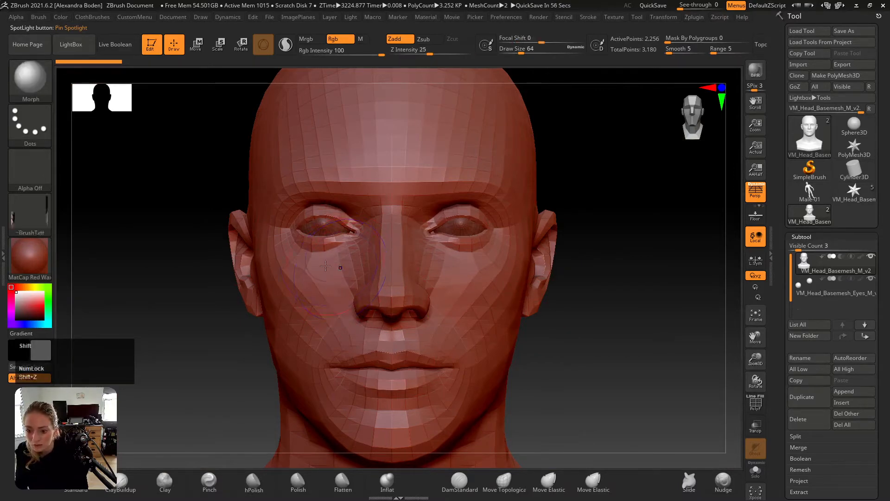
{"action": "key", "text": "shift+z"}
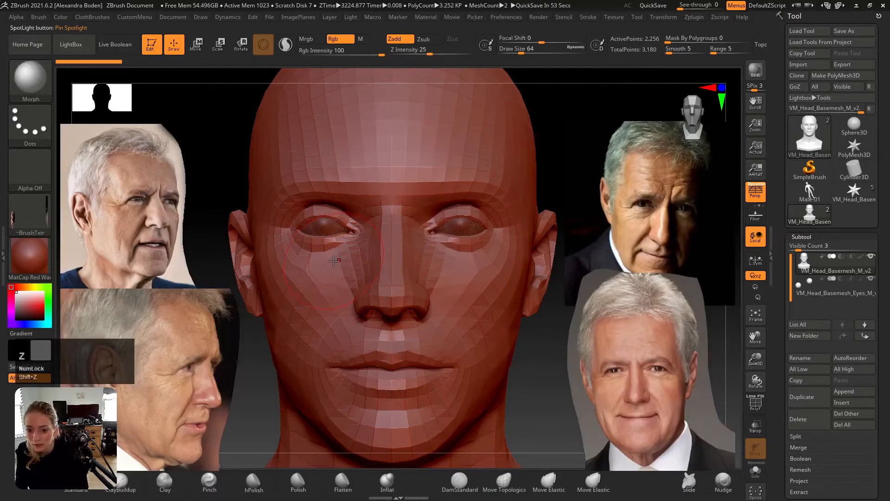
{"action": "key", "text": "z"}
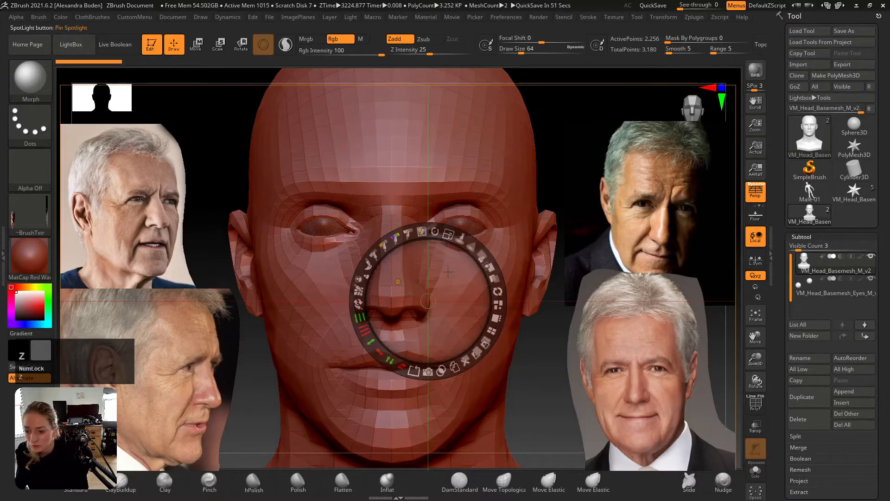
{"action": "mouse_move", "coordinate": [448, 271]}
{"action": "left_mouse_down"}
{"action": "mouse_move", "coordinate": [455, 264]}
{"action": "mouse_move", "coordinate": [454, 271]}
{"action": "left_mouse_up"}
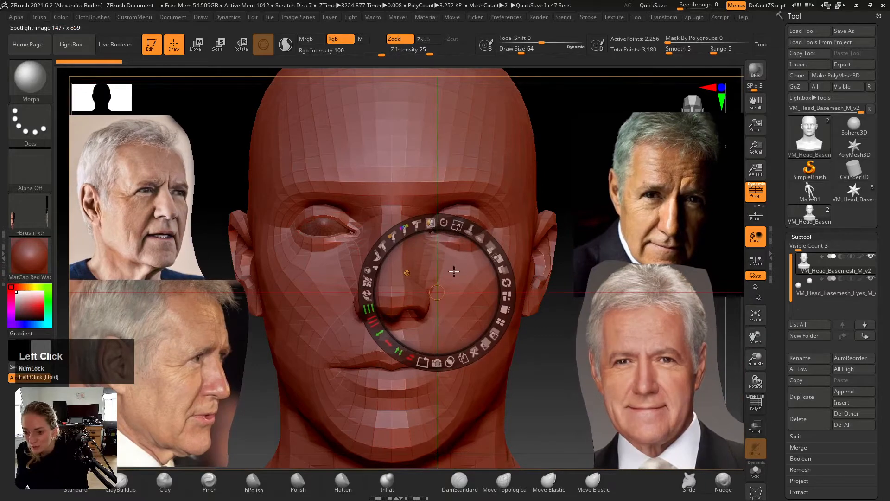
{"action": "left_click_drag", "start_coordinate": [483, 239], "coordinate": [482, 344]}
{"action": "key", "text": "z"}
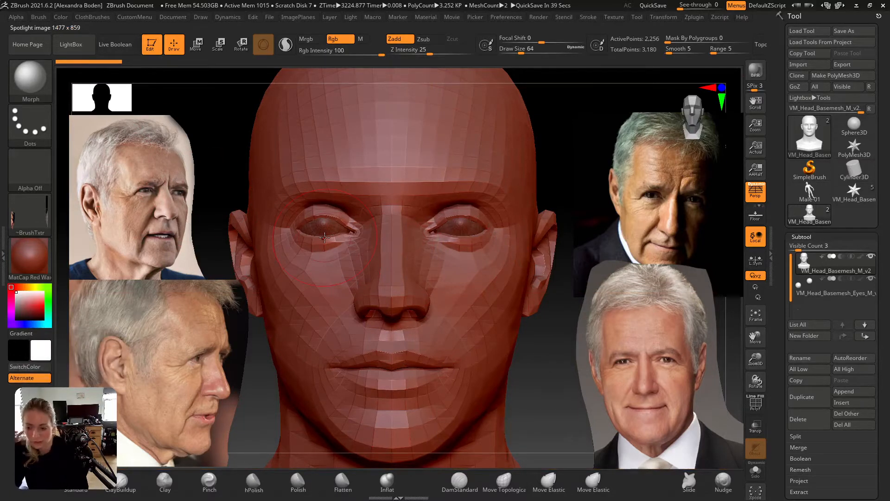
{"action": "left_click", "coordinate": [39, 17]}
{"action": "left_click_drag", "start_coordinate": [117, 311], "coordinate": [117, 175]}
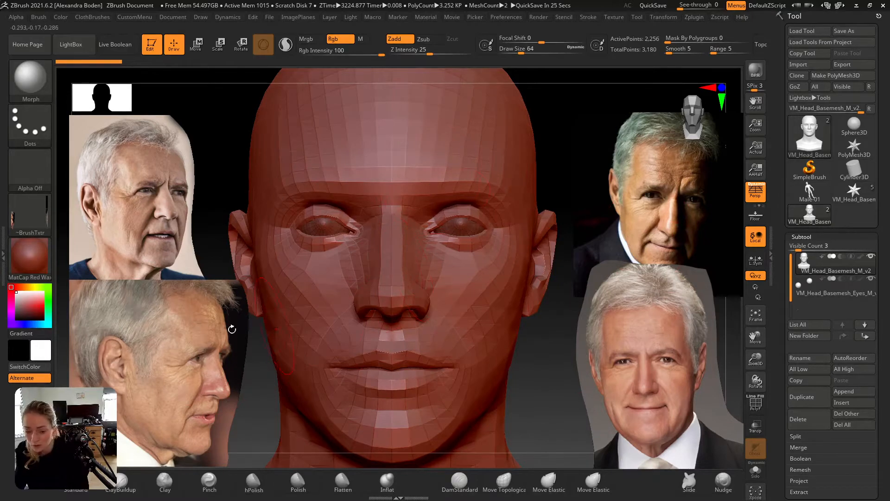
{"action": "mouse_move", "coordinate": [447, 242]}
{"action": "right_mouse_down"}
{"action": "mouse_move", "coordinate": [503, 252]}
{"action": "mouse_move", "coordinate": [420, 267]}
{"action": "right_mouse_up"}
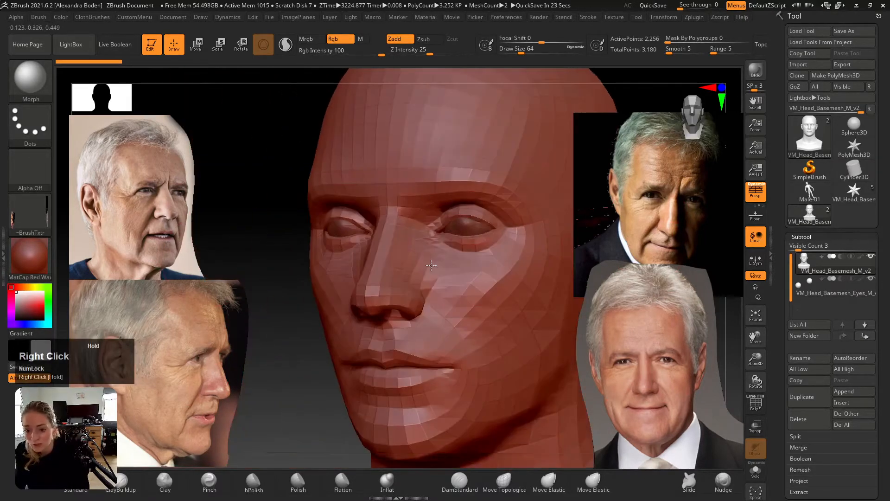
{"action": "left_click", "coordinate": [452, 270]}
{"action": "left_click", "coordinate": [402, 286]}
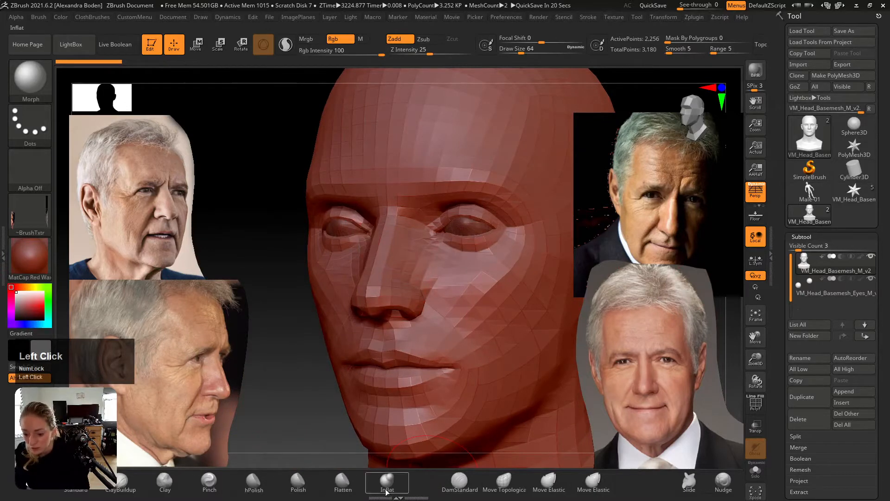
{"action": "right_click_drag", "start_coordinate": [486, 275], "coordinate": [387, 281]}
{"action": "left_click", "coordinate": [351, 302]}
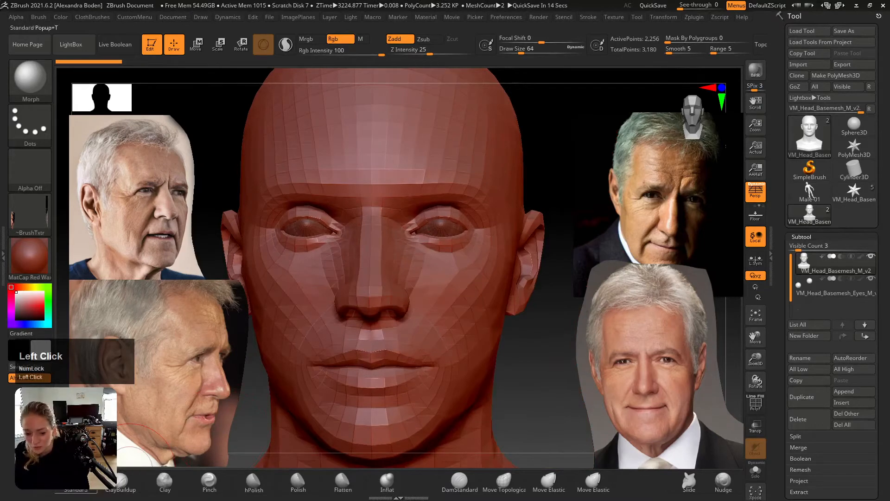
- Choose the Move Topological brush with a draw size of about 202 and X symmetry for the whole head
{"action": "left_click", "coordinate": [76, 483]}
{"action": "mouse_move", "coordinate": [468, 282]}
{"action": "right_mouse_down"}
{"action": "mouse_move", "coordinate": [456, 287]}
{"action": "mouse_move", "coordinate": [448, 266]}
{"action": "mouse_move", "coordinate": [478, 292]}
{"action": "mouse_move", "coordinate": [511, 295]}
{"action": "mouse_move", "coordinate": [482, 285]}
{"action": "right_mouse_up"}
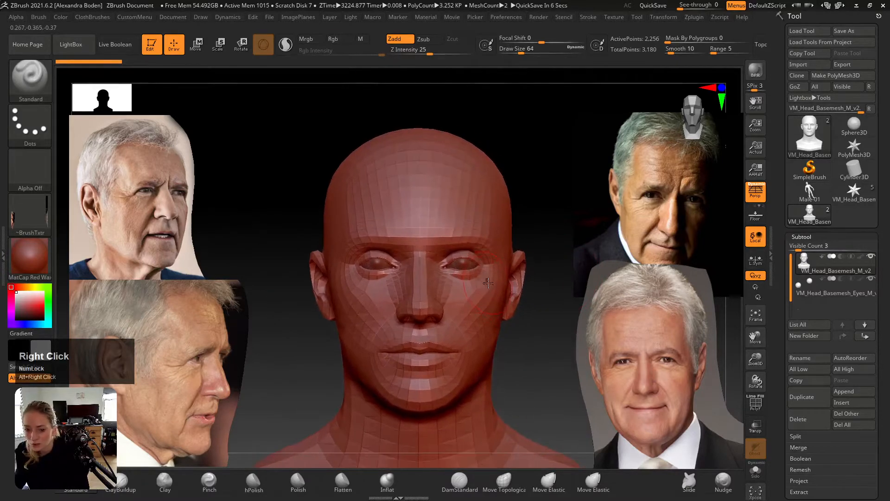
{"action": "key", "text": "s"}
{"action": "left_click_drag", "start_coordinate": [486, 284], "coordinate": [497, 284]}
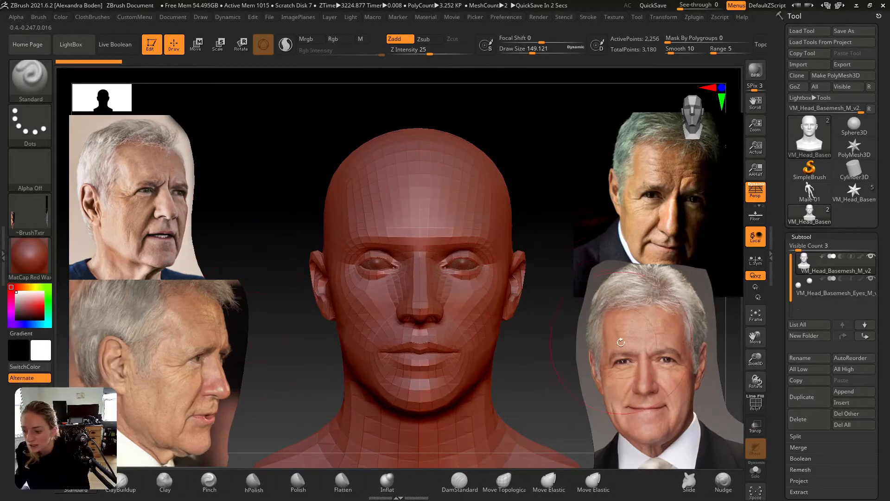
{"action": "right_click_drag", "start_coordinate": [572, 260], "coordinate": [520, 239]}
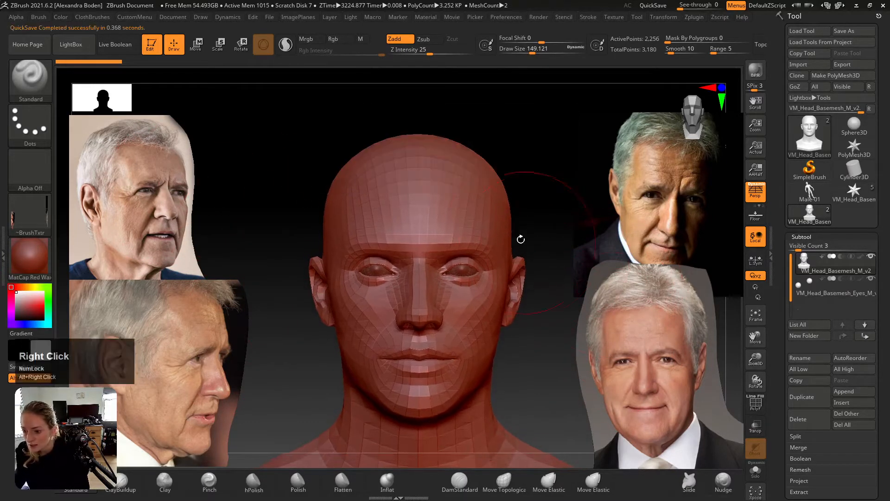
{"action": "key", "text": "s"}
{"action": "left_click_drag", "start_coordinate": [482, 193], "coordinate": [492, 189]}
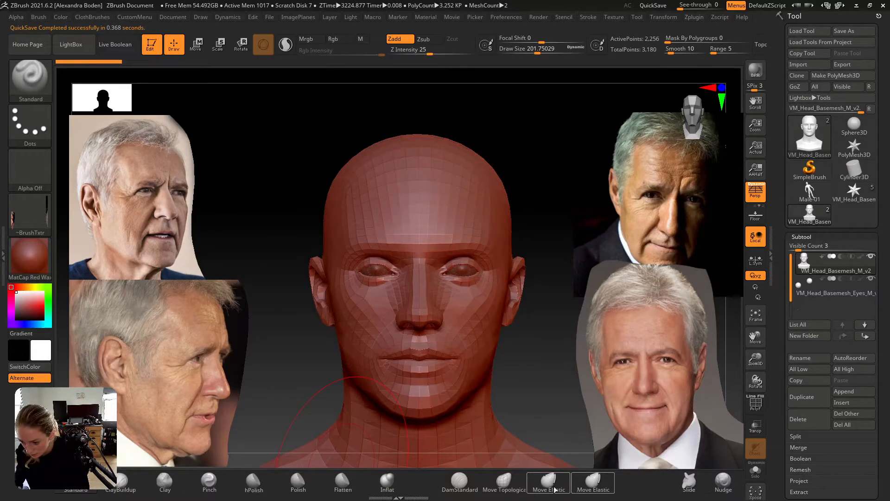
{"action": "left_click", "coordinate": [504, 482]}
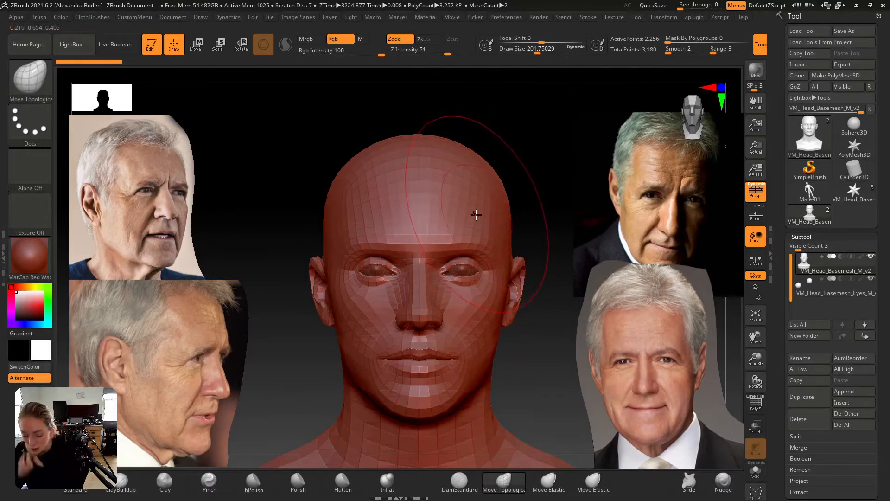
{"action": "key", "text": "x"}
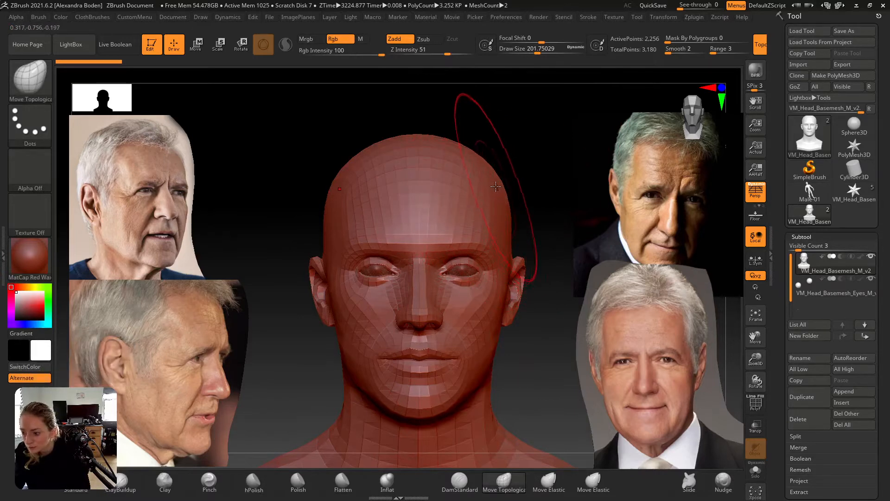
- Reshape the upper sides of the skull and temples symmetrically to follow the front portrait, undoing the last stroke
{"action": "left_click", "coordinate": [495, 188]}
{"action": "left_click_drag", "start_coordinate": [488, 166], "coordinate": [483, 170]}
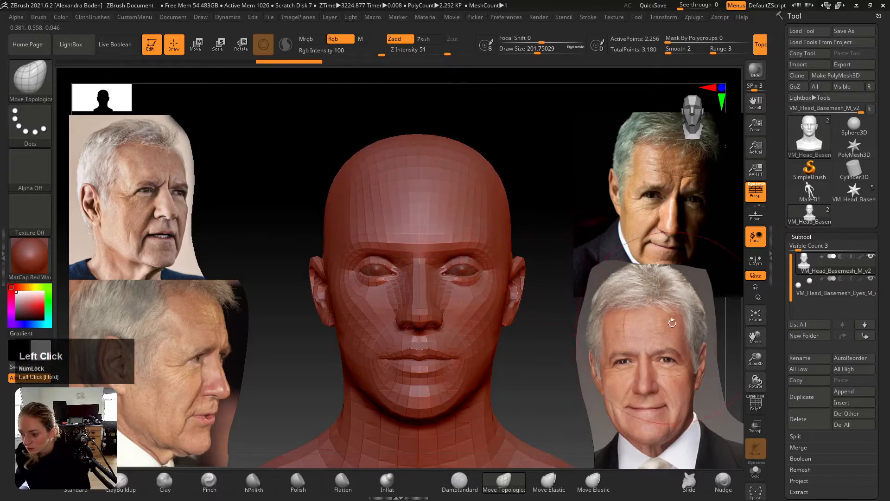
{"action": "left_click", "coordinate": [602, 317]}
{"action": "right_click_drag", "start_coordinate": [556, 206], "coordinate": [488, 216]}
{"action": "left_click_drag", "start_coordinate": [483, 163], "coordinate": [481, 152]}
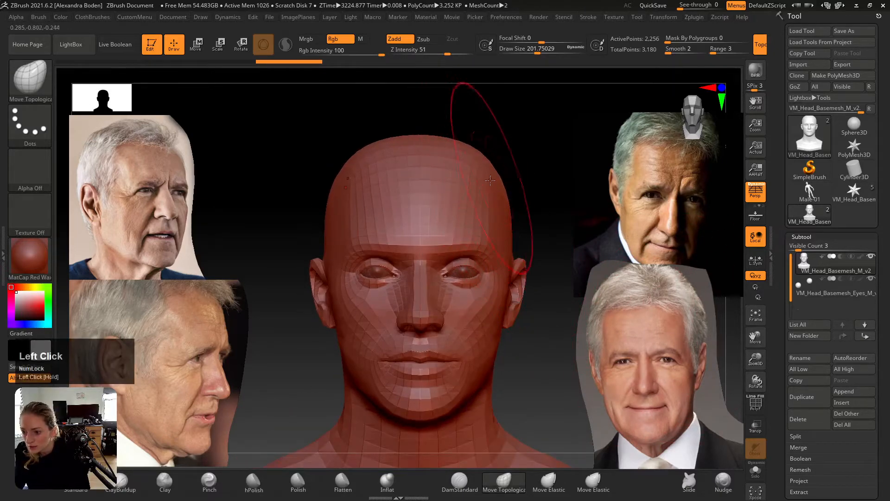
{"action": "mouse_move", "coordinate": [487, 190]}
{"action": "left_mouse_down"}
{"action": "mouse_move", "coordinate": [487, 234]}
{"action": "mouse_move", "coordinate": [490, 223]}
{"action": "left_mouse_up"}
{"action": "key", "text": "ctrl+z"}
- Adjust the forehead's side profile in a three-quarter view with the Move Topological brush at a draw size of about 128
{"action": "key", "text": "s"}
{"action": "mouse_move", "coordinate": [488, 224]}
{"action": "right_mouse_down"}
{"action": "mouse_move", "coordinate": [504, 218]}
{"action": "mouse_move", "coordinate": [496, 179]}
{"action": "mouse_move", "coordinate": [510, 236]}
{"action": "mouse_move", "coordinate": [497, 215]}
{"action": "right_mouse_up"}
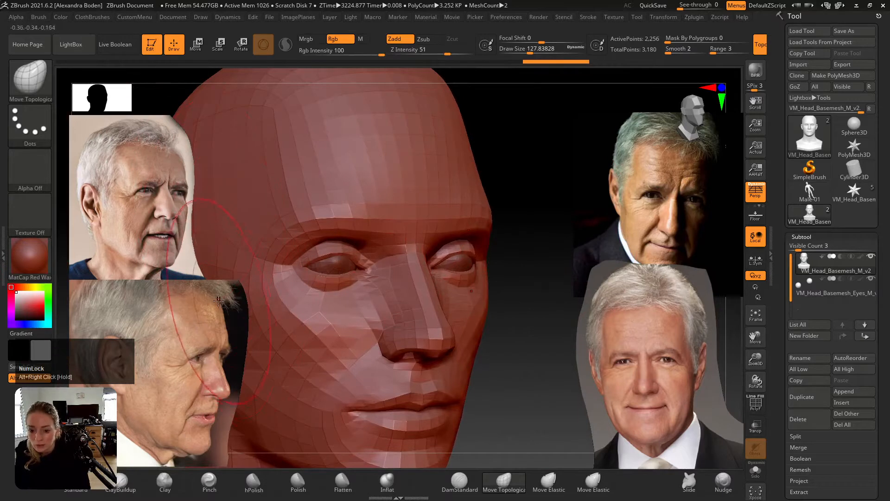
{"action": "right_click_drag", "start_coordinate": [465, 141], "coordinate": [460, 170], "text": "alt"}
{"action": "mouse_move", "coordinate": [458, 167]}
{"action": "left_mouse_down"}
{"action": "mouse_move", "coordinate": [470, 158]}
{"action": "mouse_move", "coordinate": [480, 182]}
{"action": "left_mouse_up"}
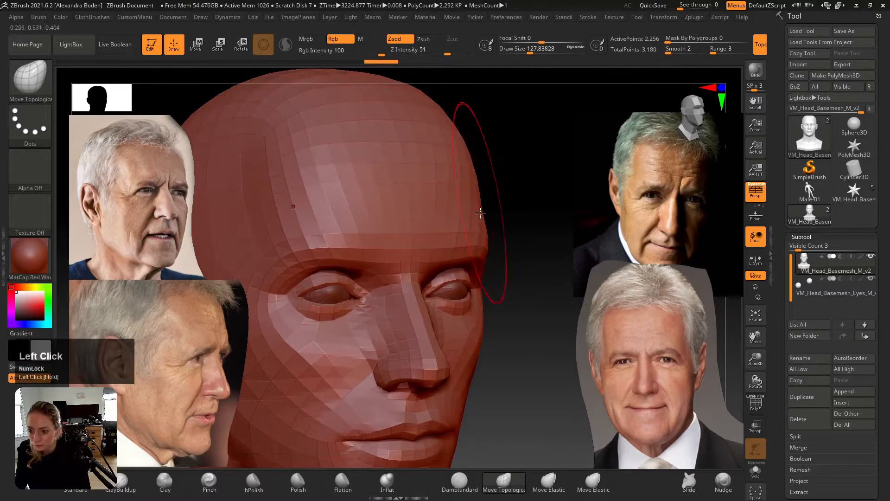
{"action": "key", "text": "ctrl+z"}
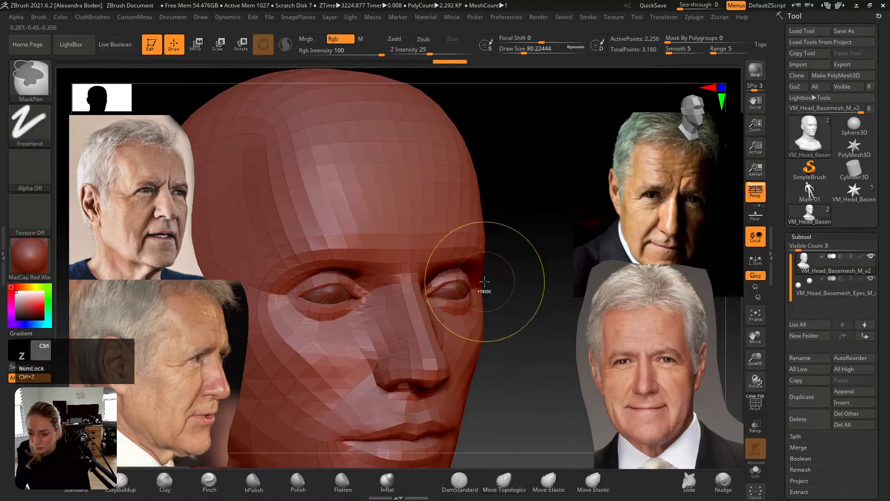
- Reshape the outer brow ridge and eye-socket edge in the three-quarter view at a draw size of about 80
{"action": "left_click_drag", "start_coordinate": [466, 264], "coordinate": [481, 276]}
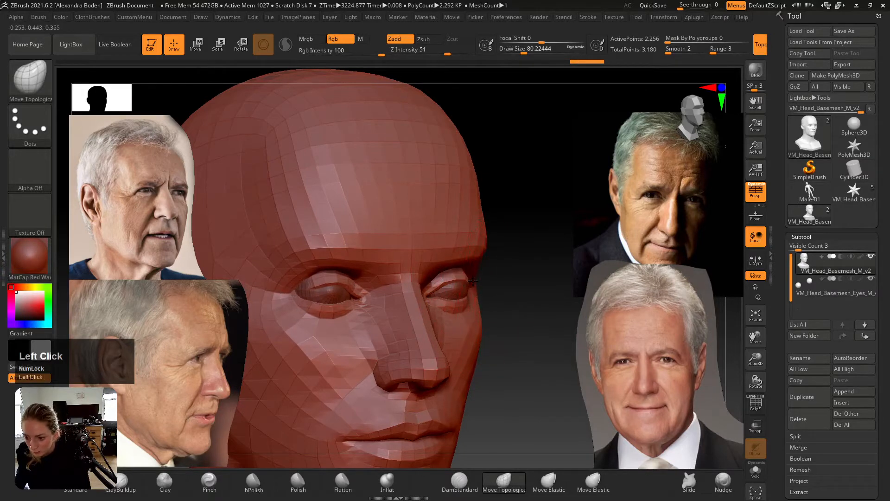
{"action": "left_click_drag", "start_coordinate": [301, 288], "coordinate": [311, 287], "text": "alt"}
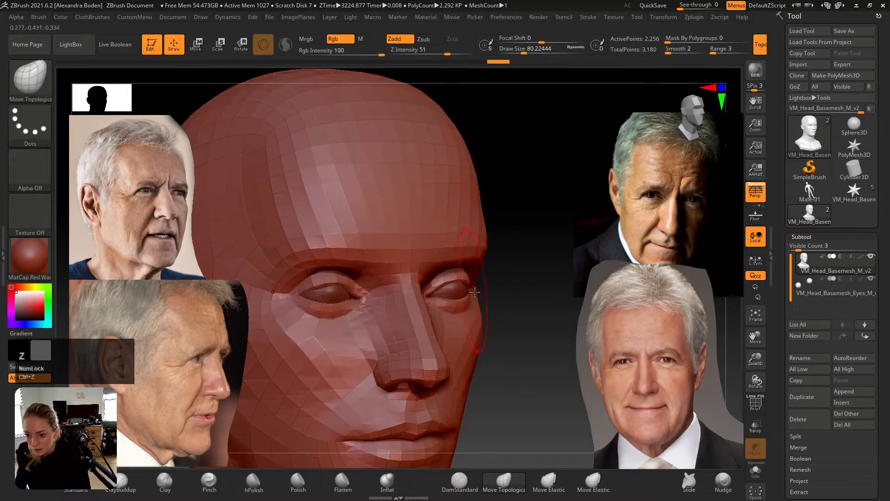
{"action": "right_click_drag", "start_coordinate": [465, 283], "coordinate": [496, 238]}
{"action": "left_click_drag", "start_coordinate": [481, 201], "coordinate": [487, 207]}
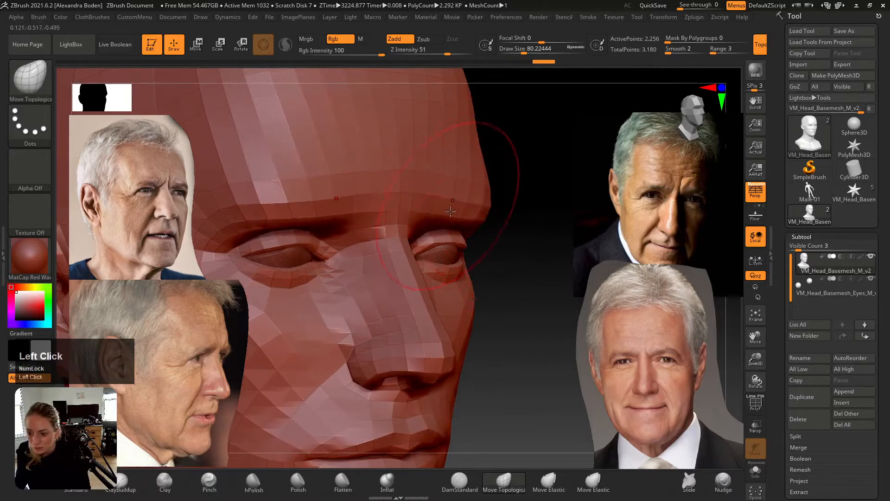
- Raise the upper eyelids symmetrically from the front at a draw size of about 35, stepping back unwanted strokes
{"action": "key", "text": "s"}
{"action": "left_click_drag", "start_coordinate": [449, 255], "coordinate": [452, 255]}
{"action": "right_click_drag", "start_coordinate": [506, 254], "coordinate": [454, 253]}
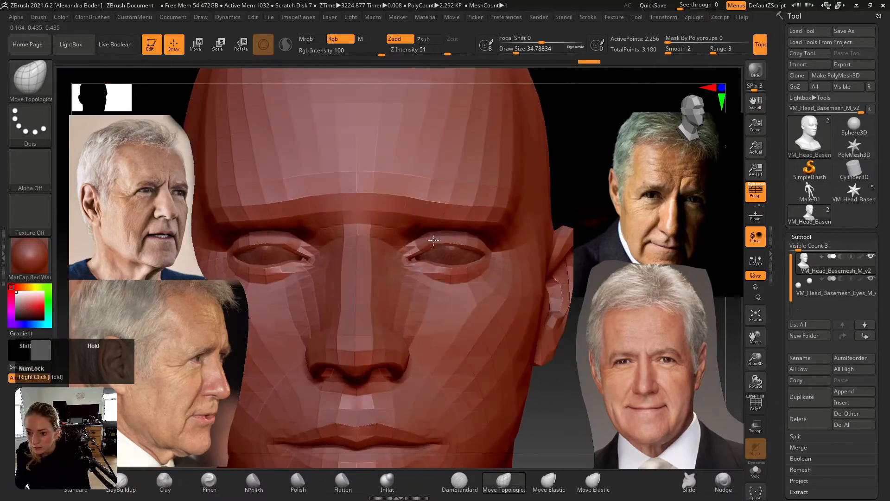
{"action": "left_click_drag", "start_coordinate": [455, 246], "coordinate": [458, 238]}
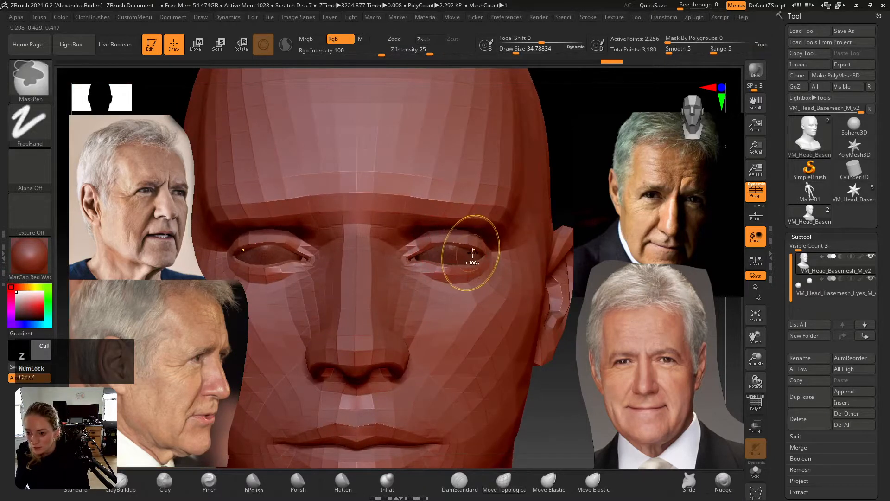
{"action": "key", "text": "ctrl+z"}
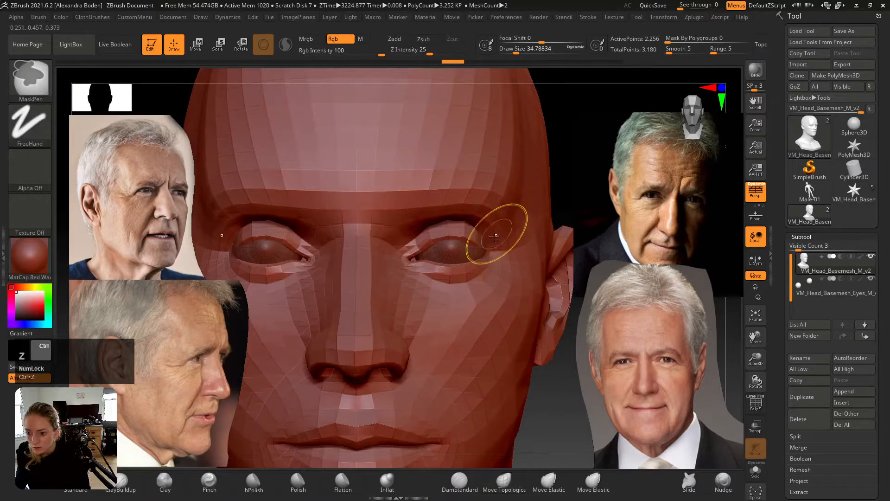
{"action": "left_click_drag", "start_coordinate": [496, 238], "coordinate": [485, 242]}
{"action": "key", "text": "ctrl+z"}
{"action": "key", "text": "s"}
{"action": "right_click_drag", "start_coordinate": [463, 237], "coordinate": [467, 218], "text": "alt"}
{"action": "left_click_drag", "start_coordinate": [467, 218], "coordinate": [472, 217], "text": "alt"}
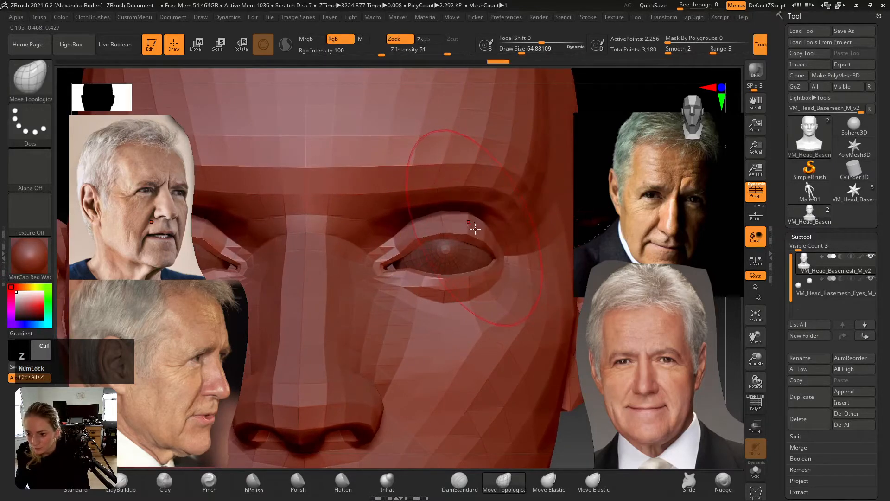
{"action": "key", "text": "ctrl+z"}
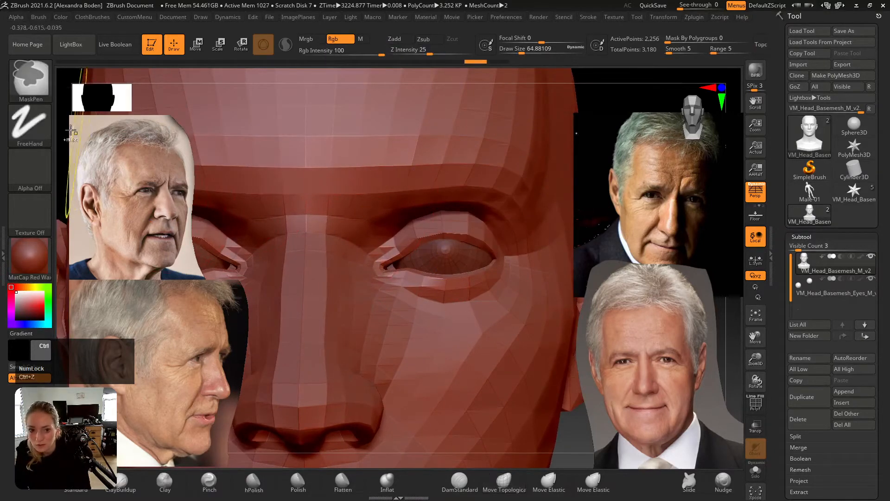
- Switch the masking stroke to Lasso and mask the upper and lower eyelids around both eyes symmetrically
{"action": "left_click", "coordinate": [29, 124], "text": "ctrl"}
{"action": "left_click", "coordinate": [177, 156], "text": "ctrl"}
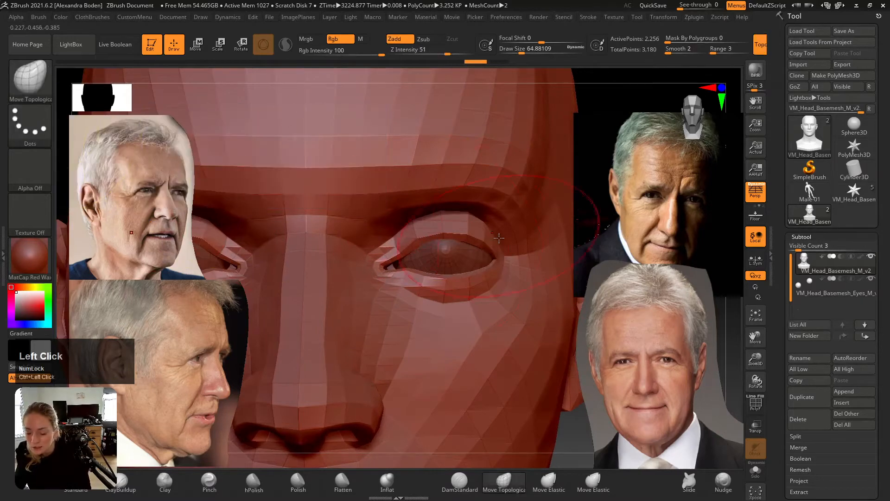
{"action": "mouse_move", "coordinate": [439, 210]}
{"action": "left_mouse_down", "text": "ctrl"}
{"action": "mouse_move", "coordinate": [385, 242]}
{"action": "mouse_move", "coordinate": [408, 291]}
{"action": "mouse_move", "coordinate": [482, 297]}
{"action": "mouse_move", "coordinate": [507, 268]}
{"action": "left_mouse_up", "text": "ctrl"}
{"action": "left_click_drag", "start_coordinate": [495, 225], "coordinate": [417, 217], "text": "ctrl"}
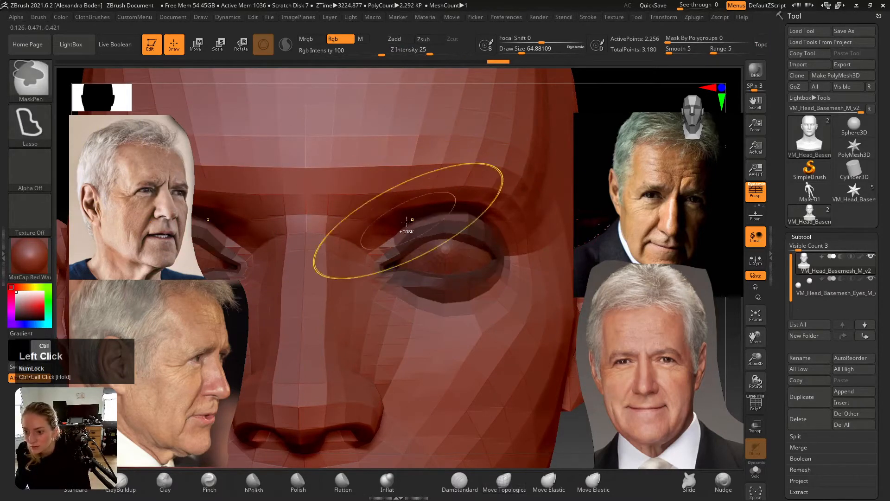
{"action": "mouse_move", "coordinate": [486, 231]}
{"action": "left_mouse_down", "text": "ctrl"}
{"action": "mouse_move", "coordinate": [433, 319]}
{"action": "mouse_move", "coordinate": [408, 301]}
{"action": "left_mouse_up", "text": "ctrl"}
{"action": "mouse_move", "coordinate": [390, 237]}
{"action": "left_mouse_down", "text": "ctrl"}
{"action": "mouse_move", "coordinate": [365, 259]}
{"action": "mouse_move", "coordinate": [368, 274]}
{"action": "left_mouse_up", "text": "ctrl"}
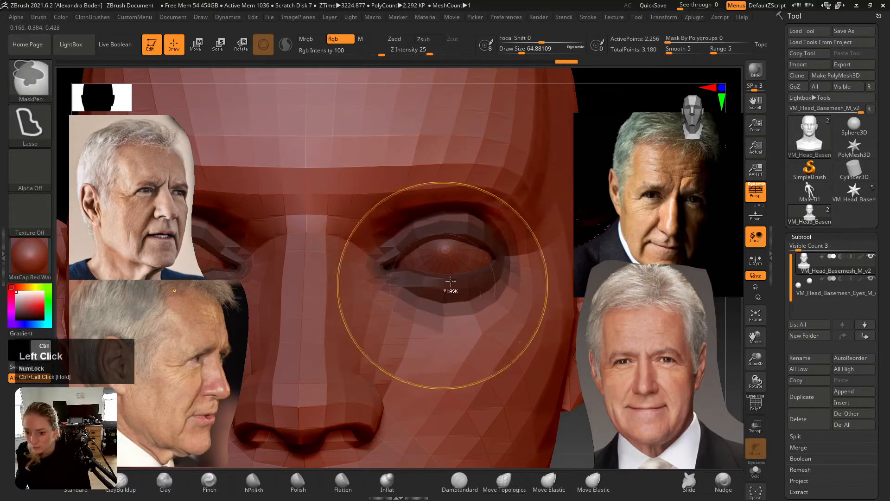
{"action": "right_click_drag", "start_coordinate": [385, 267], "coordinate": [355, 266]}
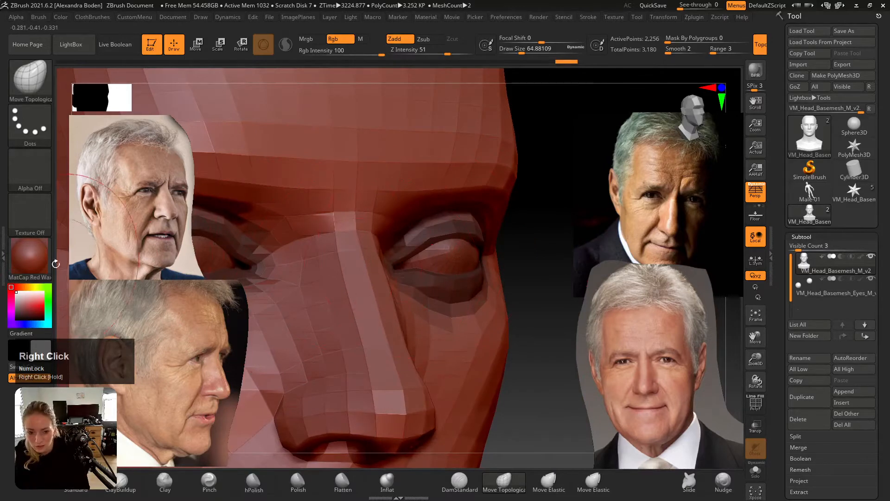
- Try the BasicMaterial and BasicMaterial2 materials on the head, viewing the eye area in a three-quarter view
{"action": "left_click", "coordinate": [32, 257]}
{"action": "left_click", "coordinate": [146, 391]}
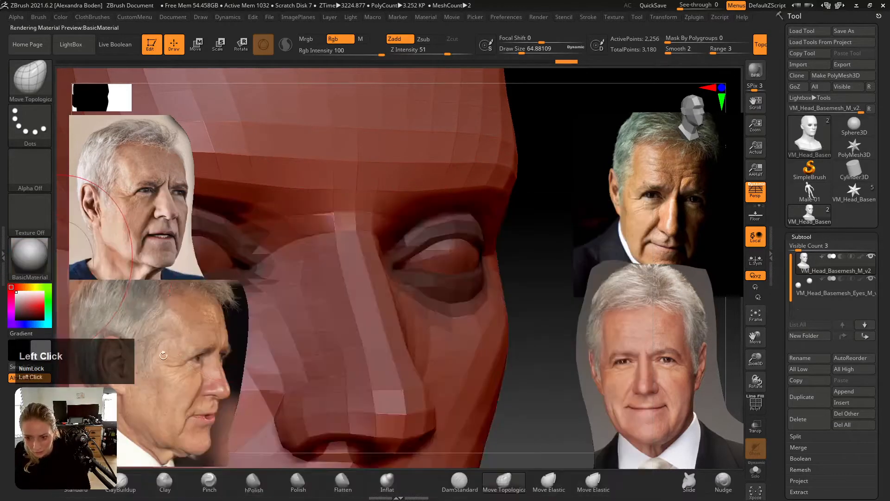
{"action": "left_click", "coordinate": [23, 263]}
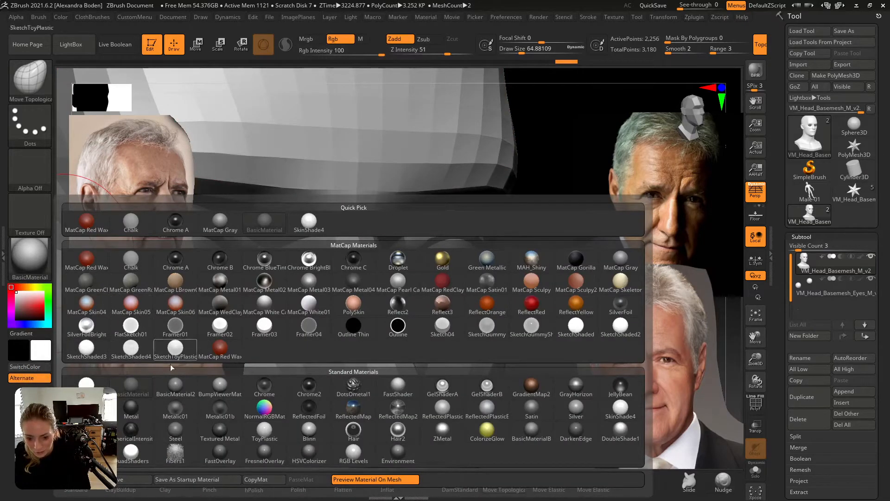
{"action": "left_click", "coordinate": [178, 390]}
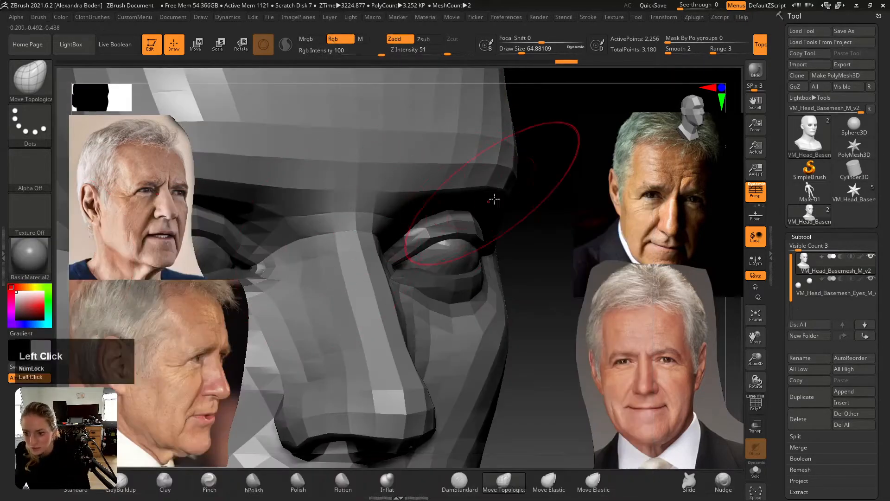
{"action": "right_click_drag", "start_coordinate": [493, 199], "coordinate": [463, 222]}
{"action": "left_click", "coordinate": [14, 265]}
{"action": "left_click", "coordinate": [178, 391]}
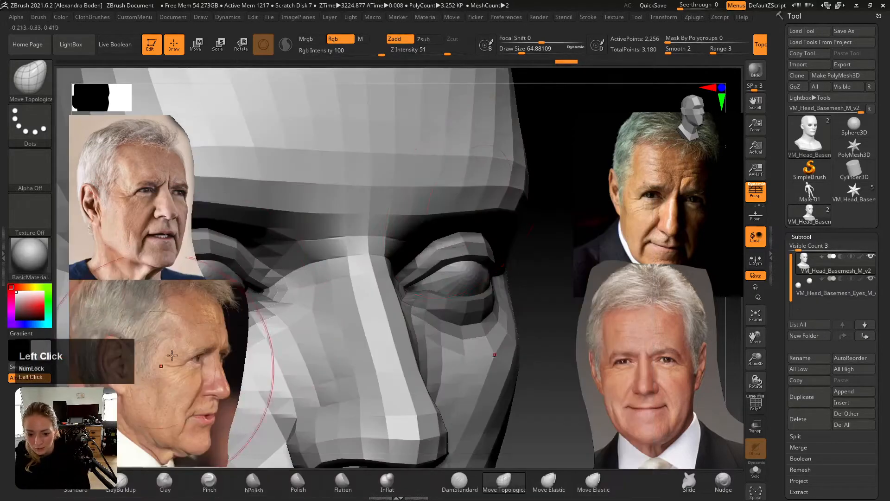
{"action": "right_click_drag", "start_coordinate": [491, 195], "coordinate": [506, 224]}
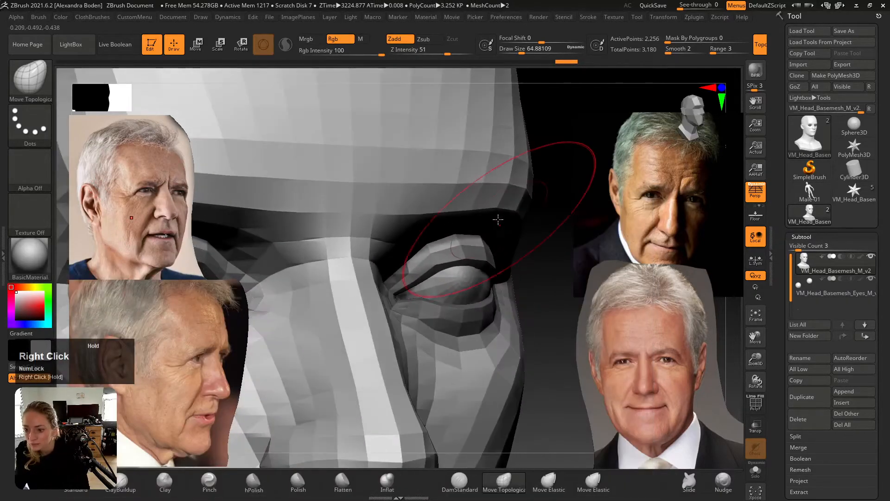
- Set the draw size to about 74 and, after trying MatCap White Cavity, apply the MatCap LBrownClay material to the head
{"action": "key", "text": "s"}
{"action": "left_click_drag", "start_coordinate": [505, 223], "coordinate": [506, 226]}
{"action": "left_click", "coordinate": [48, 267]}
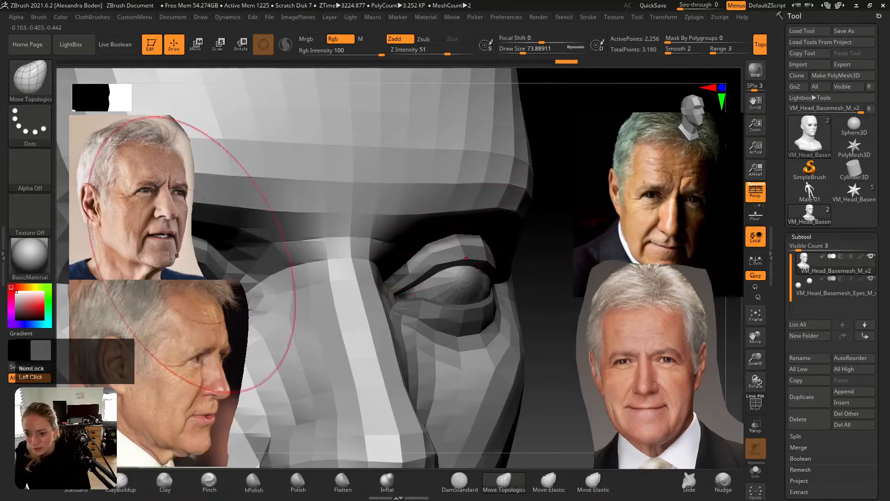
{"action": "left_click", "coordinate": [32, 265]}
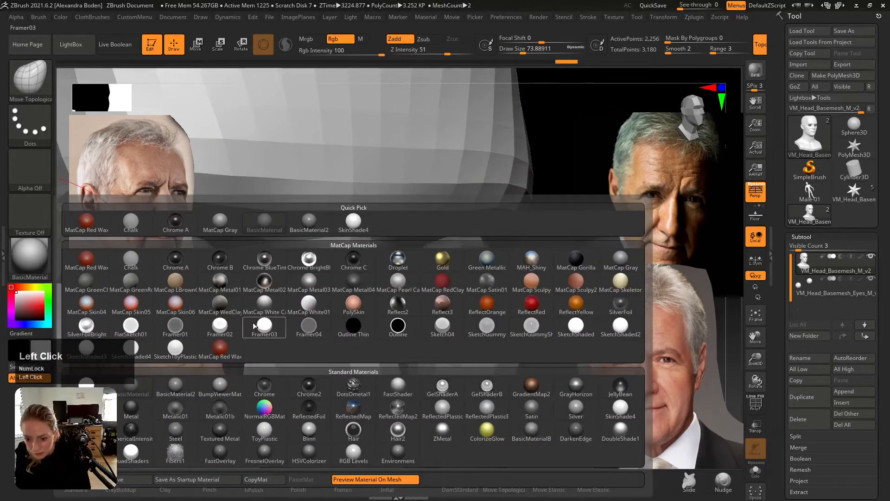
{"action": "left_click", "coordinate": [264, 306]}
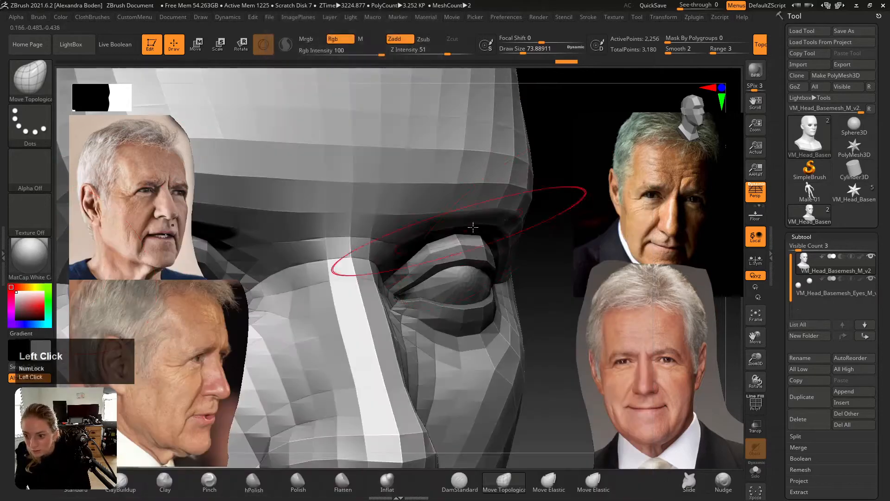
{"action": "left_click", "coordinate": [30, 256]}
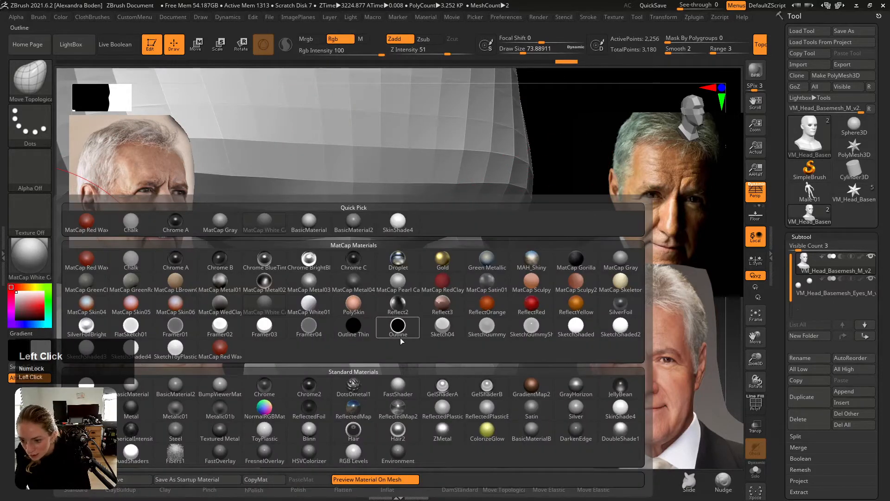
{"action": "left_click", "coordinate": [177, 281]}
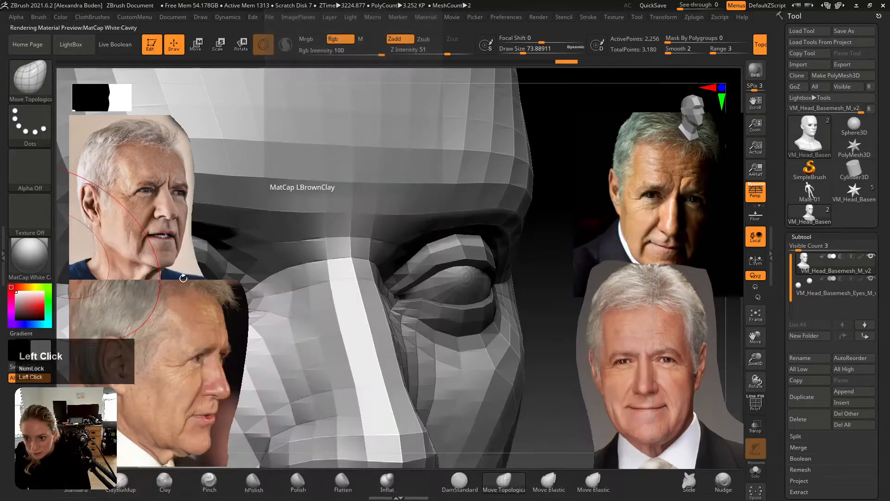
- Reshape the outer brow, lower forehead and root of the nose in a three-quarter view with the Move Topological brush
{"action": "right_click_drag", "start_coordinate": [325, 232], "coordinate": [483, 207]}
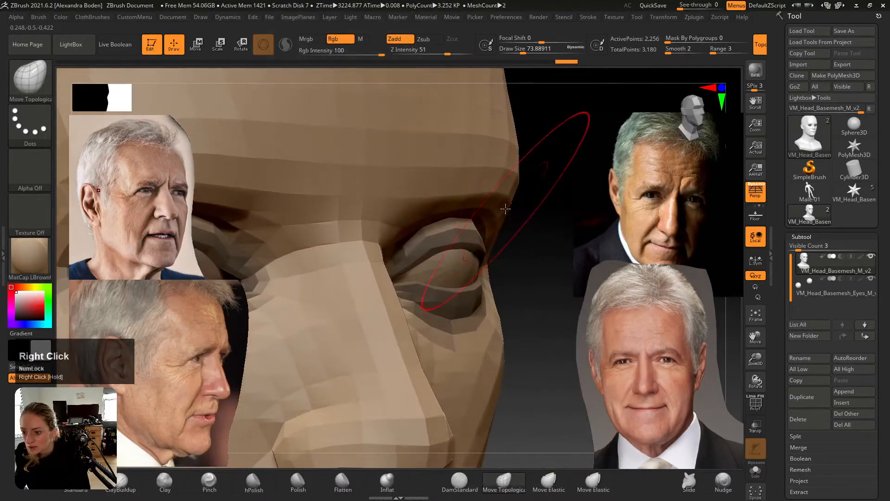
{"action": "left_click", "coordinate": [509, 144]}
{"action": "left_click_drag", "start_coordinate": [509, 143], "coordinate": [510, 154]}
{"action": "left_click_drag", "start_coordinate": [413, 131], "coordinate": [408, 141]}
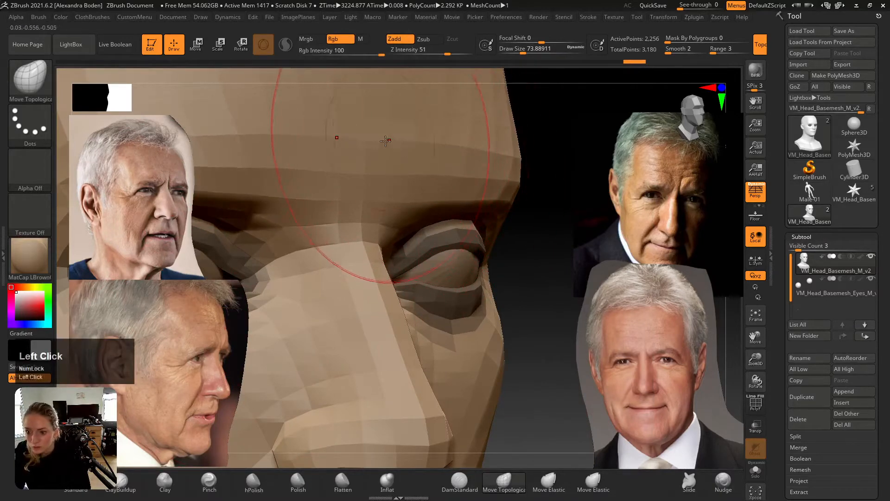
{"action": "left_click_drag", "start_coordinate": [380, 206], "coordinate": [377, 195]}
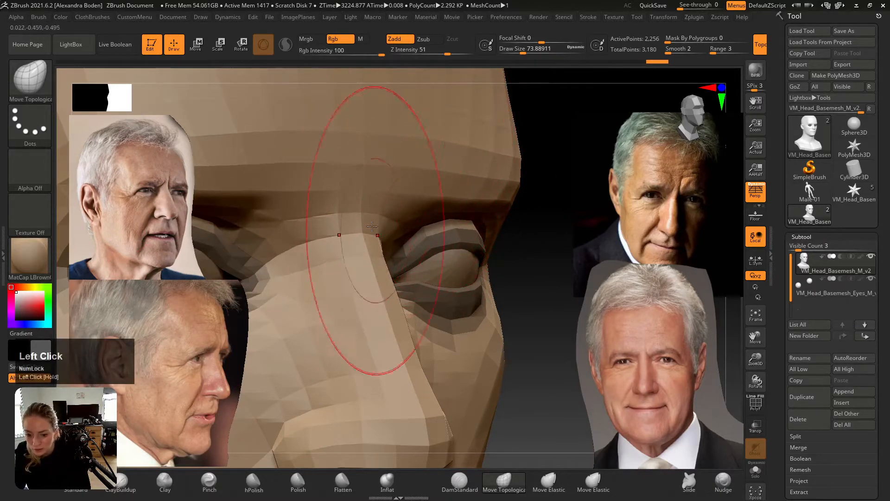
- Reshape the nose profile from the root along the bridge to the tip in a near-side view
{"action": "right_click", "coordinate": [405, 254]}
{"action": "right_click_drag", "start_coordinate": [404, 254], "coordinate": [450, 244]}
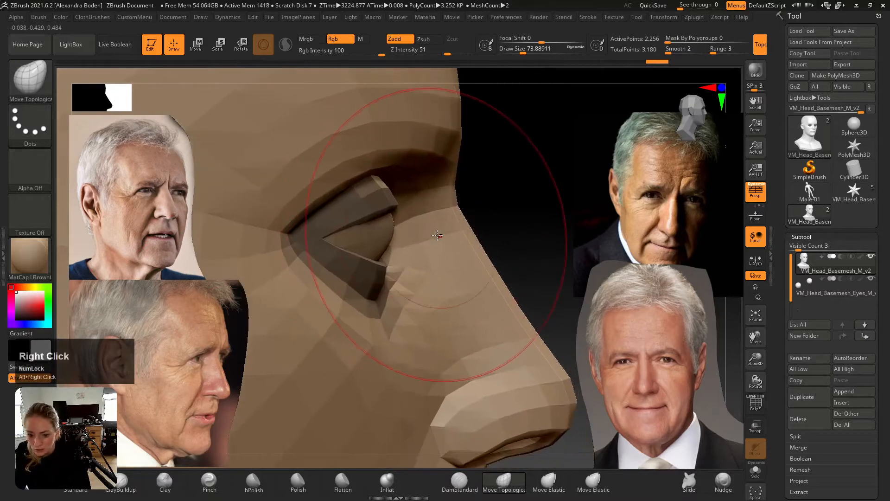
{"action": "left_click", "coordinate": [450, 245]}
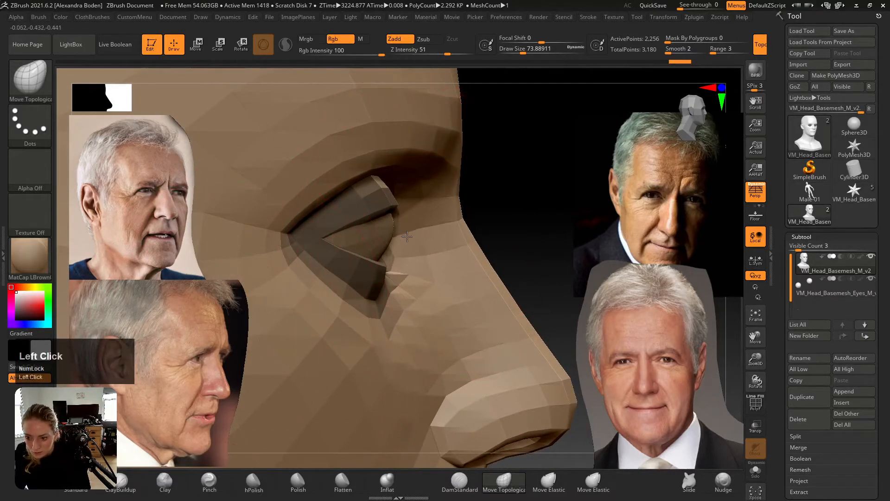
{"action": "mouse_move", "coordinate": [406, 259]}
{"action": "left_mouse_down"}
{"action": "mouse_move", "coordinate": [438, 236]}
{"action": "mouse_move", "coordinate": [467, 233]}
{"action": "left_mouse_up"}
{"action": "right_click_drag", "start_coordinate": [478, 283], "coordinate": [515, 278]}
{"action": "left_click_drag", "start_coordinate": [526, 274], "coordinate": [539, 295]}
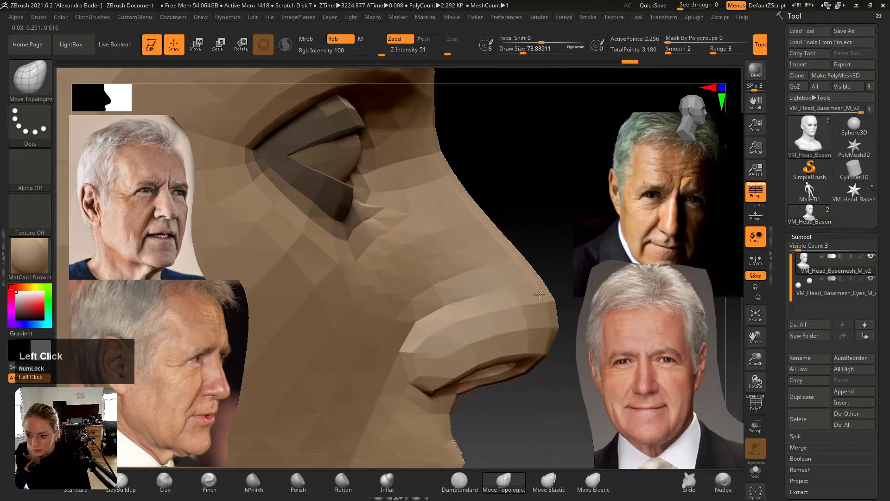
- Adjust the upper corners of the skull from the front and the crown from the side at a draw size of about 136
{"action": "right_click_drag", "start_coordinate": [519, 309], "coordinate": [417, 238], "text": "alt"}
{"action": "right_click_drag", "start_coordinate": [430, 178], "coordinate": [433, 182], "text": "alt"}
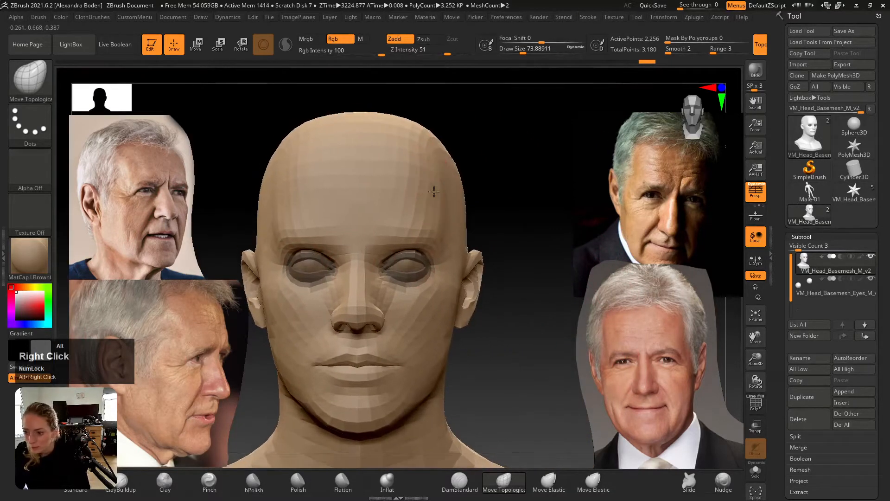
{"action": "key", "text": "s"}
{"action": "left_click_drag", "start_coordinate": [432, 184], "coordinate": [440, 185]}
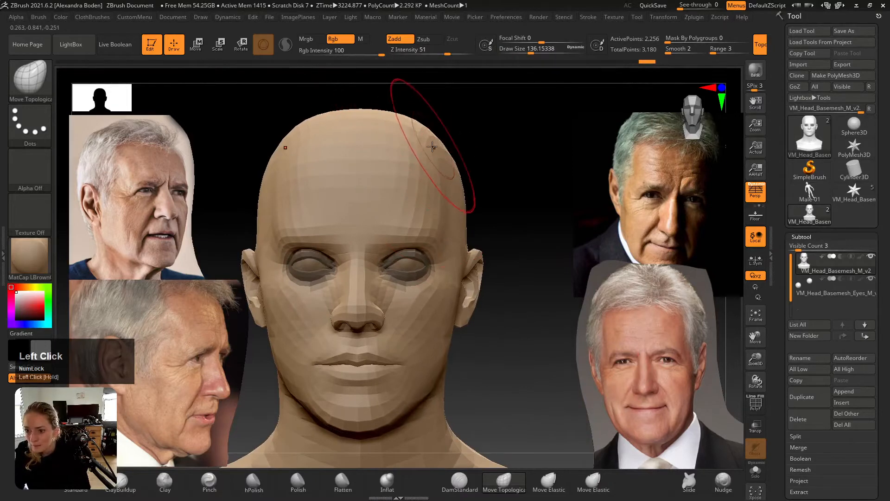
{"action": "right_click_drag", "start_coordinate": [462, 178], "coordinate": [454, 198]}
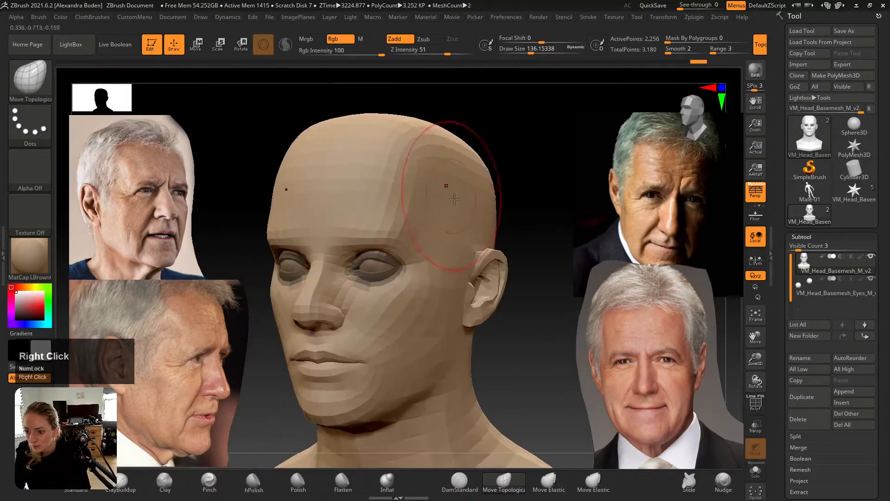
{"action": "right_click_drag", "start_coordinate": [462, 241], "coordinate": [344, 201]}
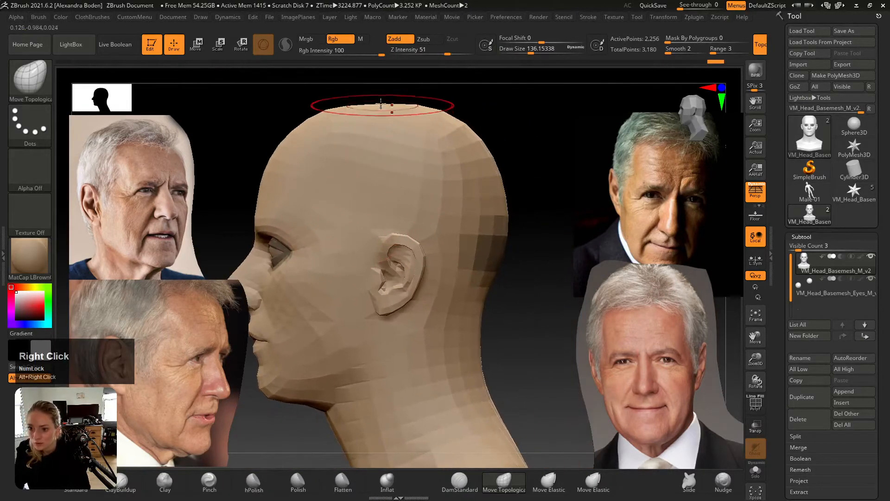
{"action": "left_click_drag", "start_coordinate": [368, 103], "coordinate": [401, 103]}
- Reshape the back of the head and the nape of the neck from the side at a draw size of about 217
{"action": "key", "text": "s"}
{"action": "left_click_drag", "start_coordinate": [411, 180], "coordinate": [428, 181]}
{"action": "mouse_move", "coordinate": [535, 202]}
{"action": "left_mouse_down", "text": "ctrl"}
{"action": "mouse_move", "coordinate": [544, 213]}
{"action": "mouse_move", "coordinate": [463, 278]}
{"action": "mouse_move", "coordinate": [517, 213]}
{"action": "left_mouse_up", "text": "ctrl"}
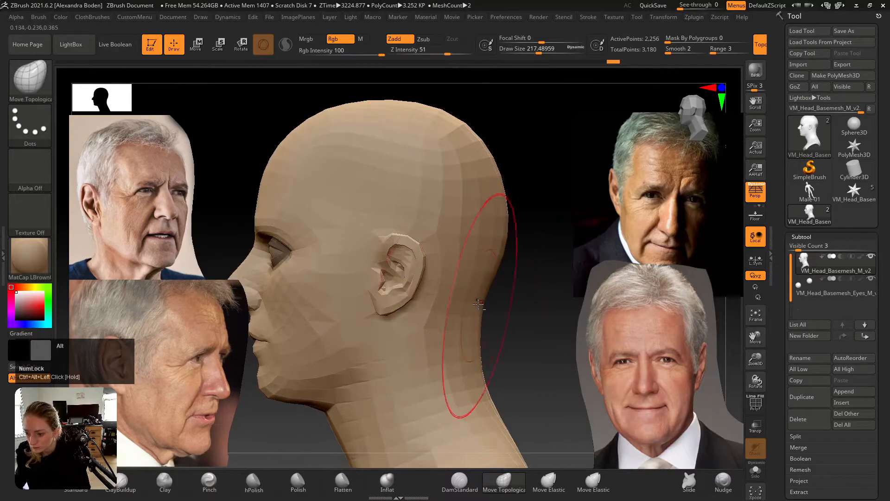
{"action": "right_click_drag", "start_coordinate": [479, 304], "coordinate": [481, 272]}
{"action": "left_click", "coordinate": [476, 300]}
{"action": "mouse_move", "coordinate": [474, 307]}
{"action": "left_mouse_down"}
{"action": "mouse_move", "coordinate": [465, 308]}
{"action": "mouse_move", "coordinate": [485, 319]}
{"action": "left_mouse_up"}
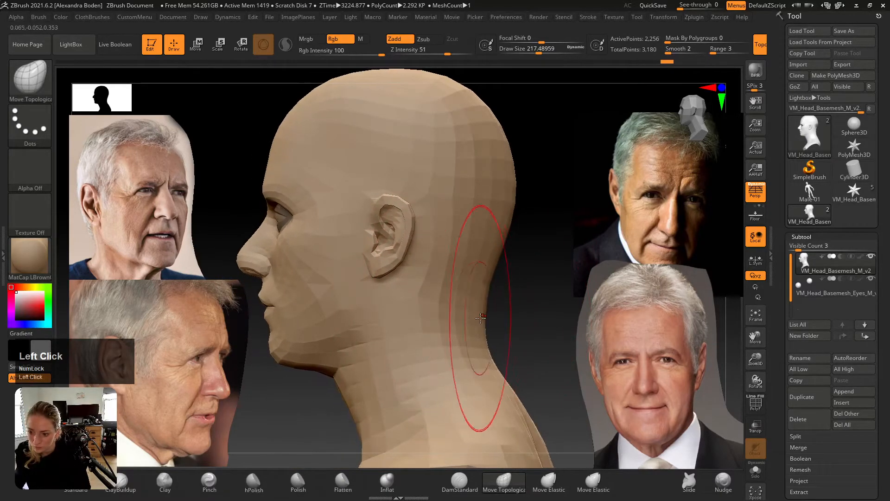
{"action": "right_click_drag", "start_coordinate": [485, 319], "coordinate": [468, 307], "text": "alt"}
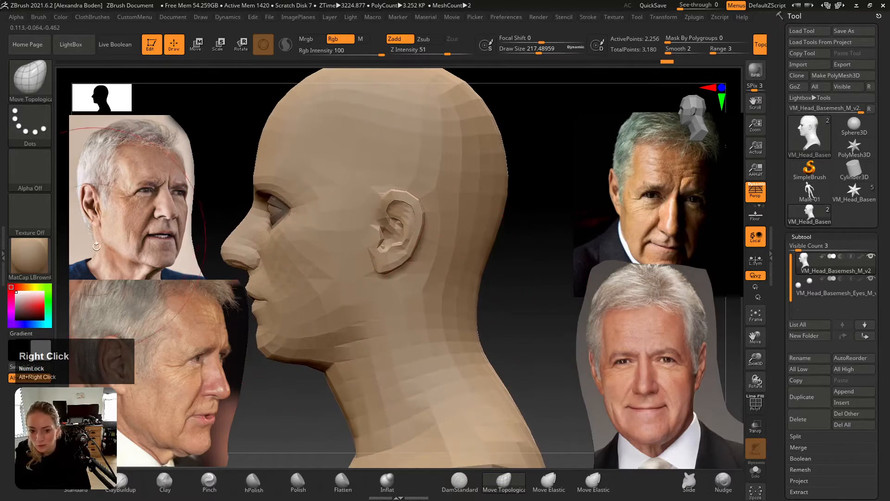
{"action": "right_click_drag", "start_coordinate": [240, 241], "coordinate": [448, 299]}
{"action": "left_click", "coordinate": [445, 310]}
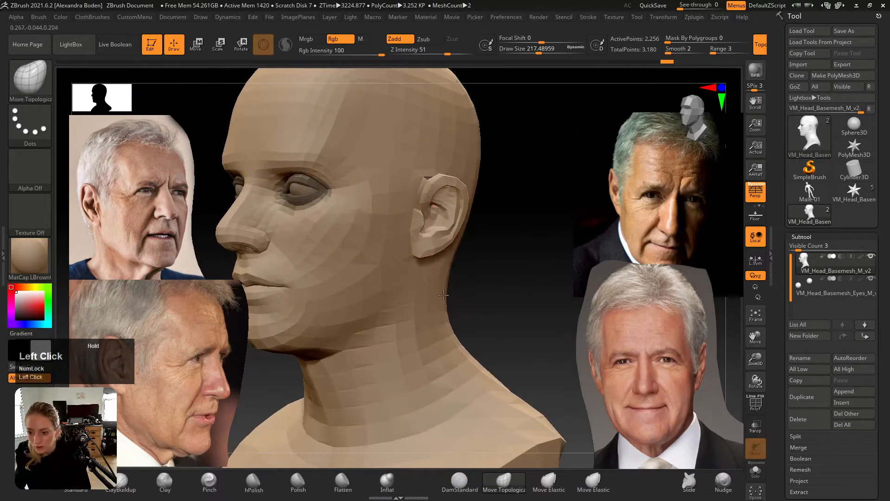
- Adjust the earlobe and the neck just behind it in a three-quarter view at a draw size of about 192
{"action": "key", "text": "s"}
{"action": "left_click_drag", "start_coordinate": [438, 256], "coordinate": [423, 253]}
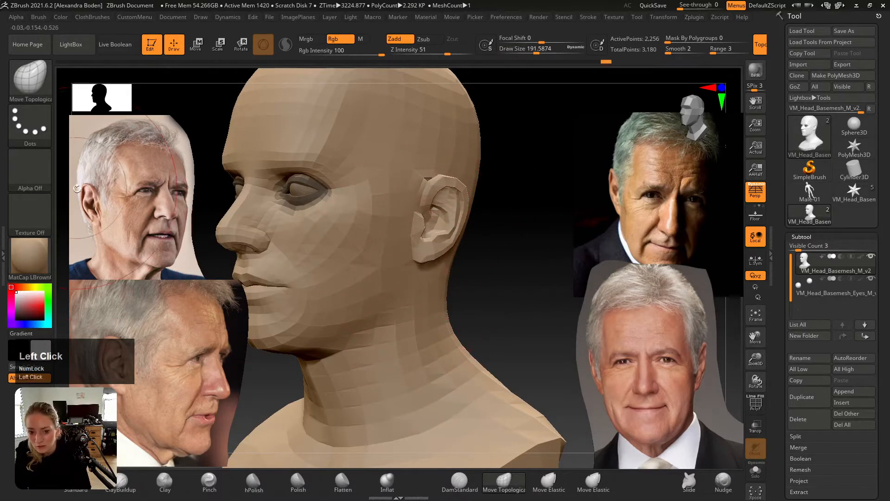
{"action": "right_click_drag", "start_coordinate": [533, 181], "coordinate": [490, 271], "text": "alt"}
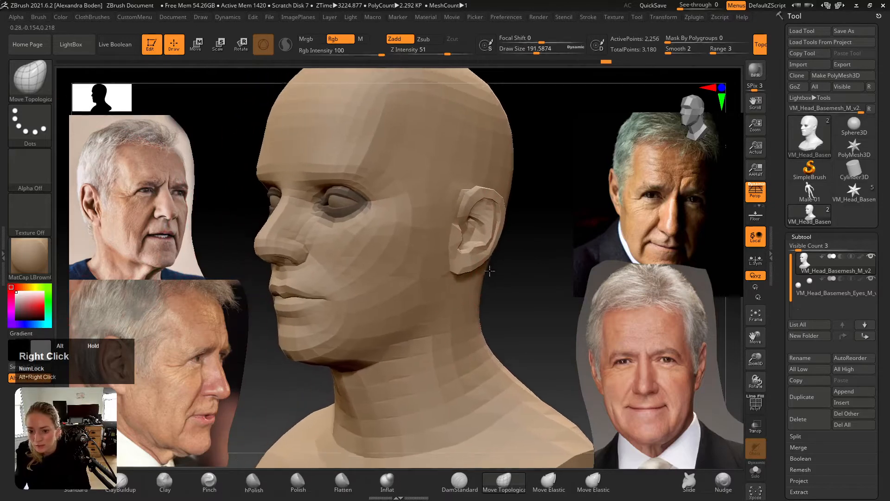
{"action": "left_click_drag", "start_coordinate": [490, 271], "coordinate": [464, 274]}
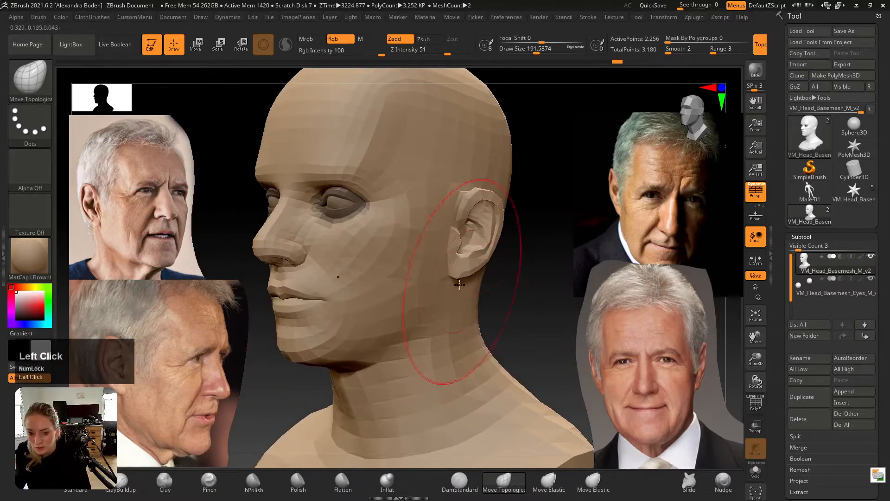
- Raise the underside of the jaw where it meets the neck in the side view, undoing the first stroke
{"action": "mouse_move", "coordinate": [460, 285]}
{"action": "right_mouse_down"}
{"action": "mouse_move", "coordinate": [408, 301]}
{"action": "mouse_move", "coordinate": [383, 356]}
{"action": "right_mouse_up"}
{"action": "left_click_drag", "start_coordinate": [383, 356], "coordinate": [383, 360]}
{"action": "key", "text": "ctrl+z"}
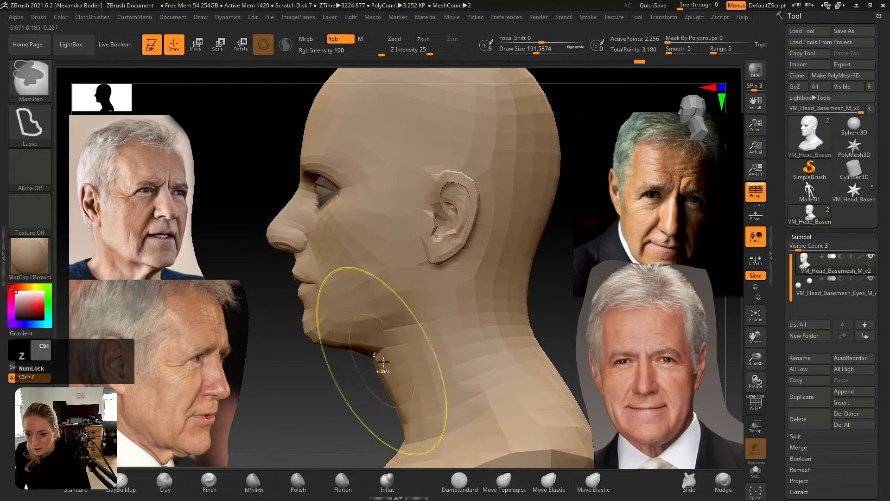
{"action": "left_click_drag", "start_coordinate": [392, 363], "coordinate": [436, 275]}
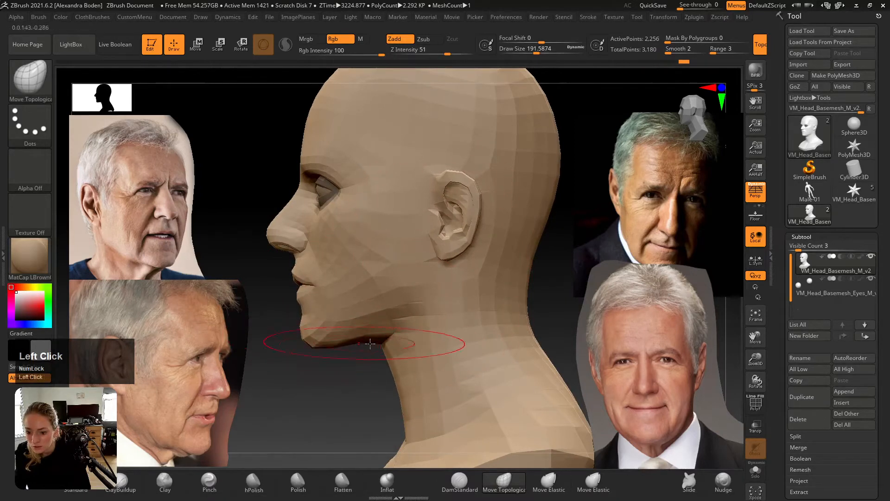
- Undo the last jaw stroke and rework the underside of the jaw near the neck in the side view
{"action": "key", "text": "ctrl+z"}
{"action": "left_click_drag", "start_coordinate": [365, 336], "coordinate": [381, 332]}
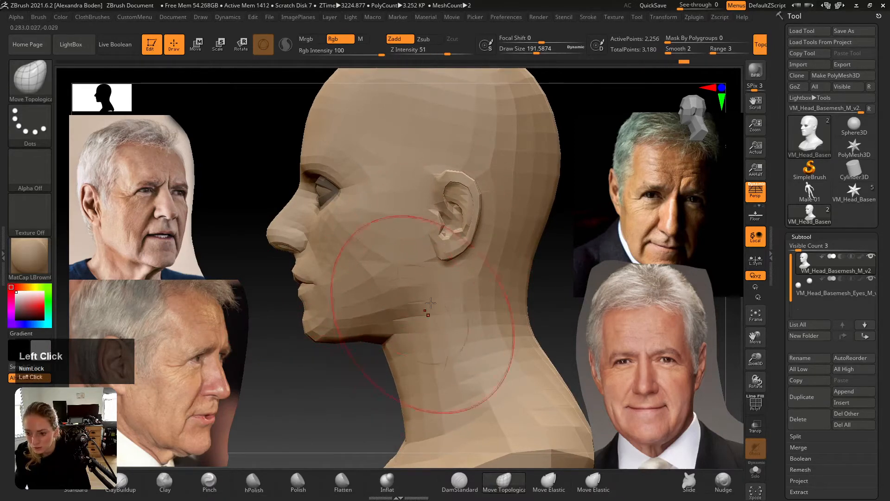
{"action": "right_click_drag", "start_coordinate": [417, 239], "coordinate": [389, 269], "text": "alt"}
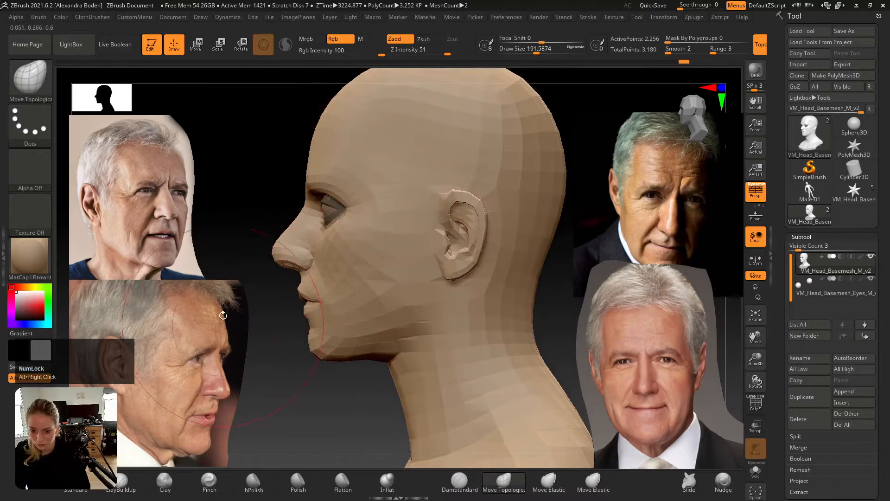
- Adjust the forehead profile from the side and the upper corners of the skull from the front
{"action": "left_click_drag", "start_coordinate": [316, 135], "coordinate": [322, 113]}
{"action": "mouse_move", "coordinate": [306, 172]}
{"action": "right_mouse_down"}
{"action": "mouse_move", "coordinate": [357, 159]}
{"action": "mouse_move", "coordinate": [431, 213]}
{"action": "mouse_move", "coordinate": [424, 232]}
{"action": "mouse_move", "coordinate": [398, 199]}
{"action": "mouse_move", "coordinate": [386, 227]}
{"action": "mouse_move", "coordinate": [416, 216]}
{"action": "mouse_move", "coordinate": [403, 129]}
{"action": "mouse_move", "coordinate": [438, 189]}
{"action": "right_mouse_up"}
{"action": "left_click_drag", "start_coordinate": [435, 145], "coordinate": [436, 160]}
- Set the Smooth brush's intensity to 39 and refine the upper sides of the skull at a draw size of about 132
{"action": "key", "text": "s"}
{"action": "left_click_drag", "start_coordinate": [438, 160], "coordinate": [439, 152]}
{"action": "key", "text": "shift"}
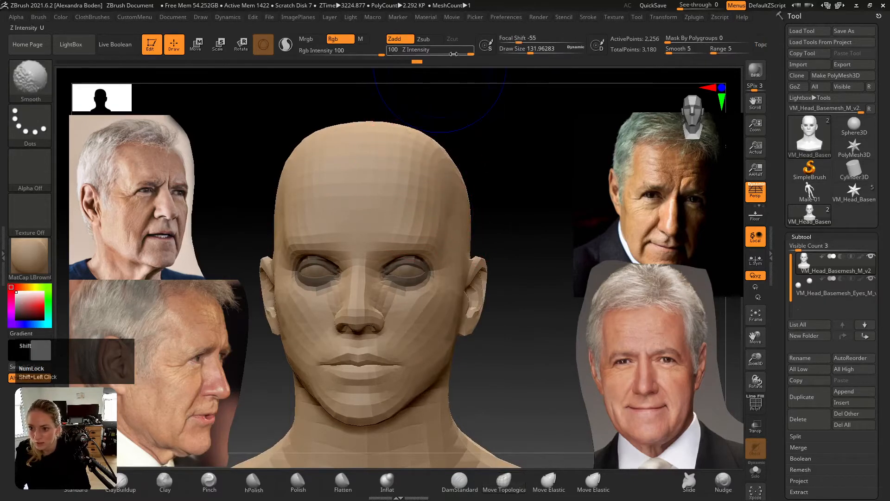
{"action": "left_click_drag", "start_coordinate": [441, 51], "coordinate": [439, 52]}
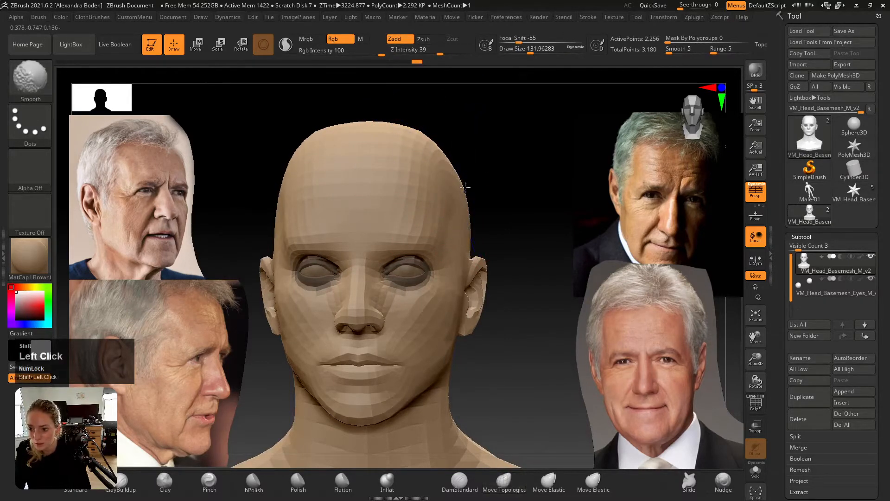
{"action": "right_click_drag", "start_coordinate": [465, 187], "coordinate": [445, 187]}
{"action": "right_click_drag", "start_coordinate": [506, 174], "coordinate": [383, 162], "text": "alt"}
{"action": "left_click_drag", "start_coordinate": [466, 153], "coordinate": [463, 153]}
- Adjust the brow just above the nose bridge in the side view at a draw size of about 74
{"action": "mouse_move", "coordinate": [464, 163]}
{"action": "right_mouse_down"}
{"action": "mouse_move", "coordinate": [387, 228]}
{"action": "mouse_move", "coordinate": [429, 258]}
{"action": "mouse_move", "coordinate": [503, 258]}
{"action": "mouse_move", "coordinate": [396, 289]}
{"action": "mouse_move", "coordinate": [419, 294]}
{"action": "mouse_move", "coordinate": [385, 331]}
{"action": "right_mouse_up"}
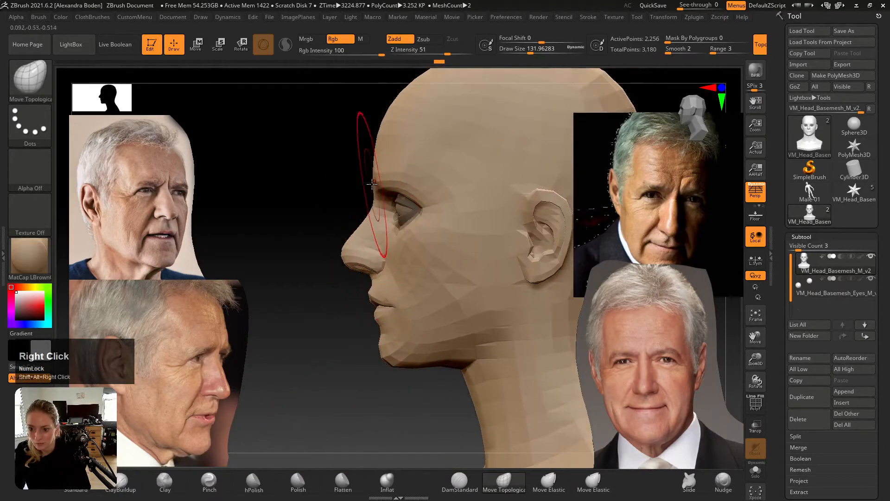
{"action": "right_click_drag", "start_coordinate": [364, 188], "coordinate": [374, 197], "text": "alt"}
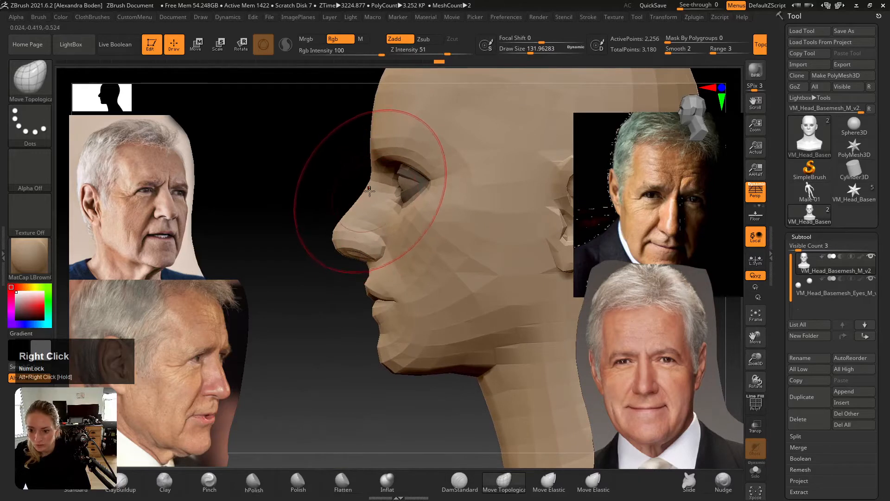
{"action": "right_click_drag", "start_coordinate": [370, 158], "coordinate": [380, 195], "text": "alt"}
{"action": "key", "text": "s"}
{"action": "left_click_drag", "start_coordinate": [377, 189], "coordinate": [375, 189]}
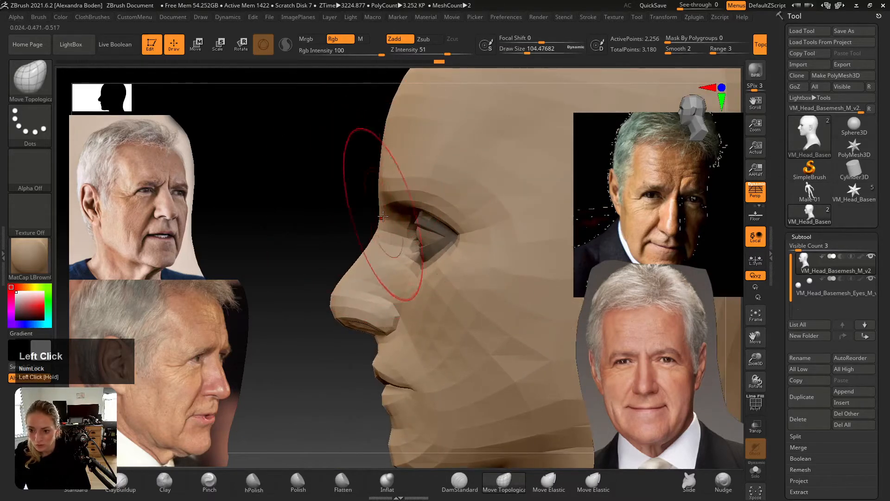
{"action": "key", "text": "s"}
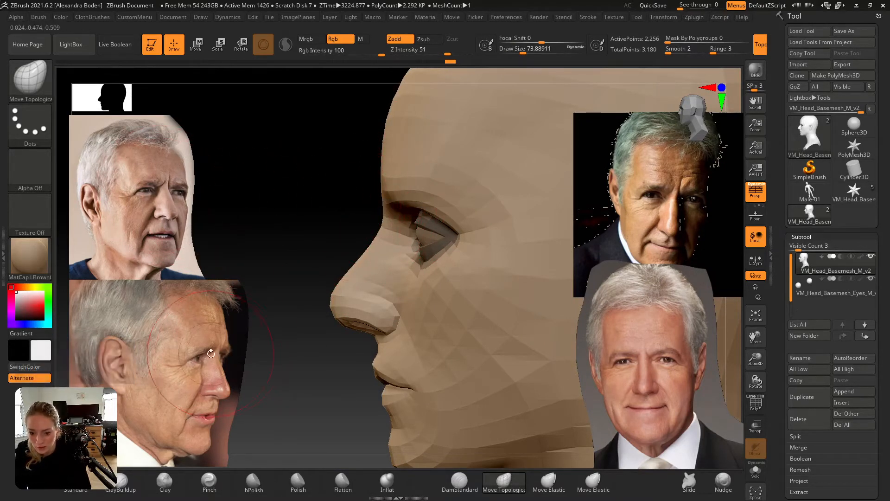
{"action": "left_click_drag", "start_coordinate": [382, 204], "coordinate": [380, 206]}
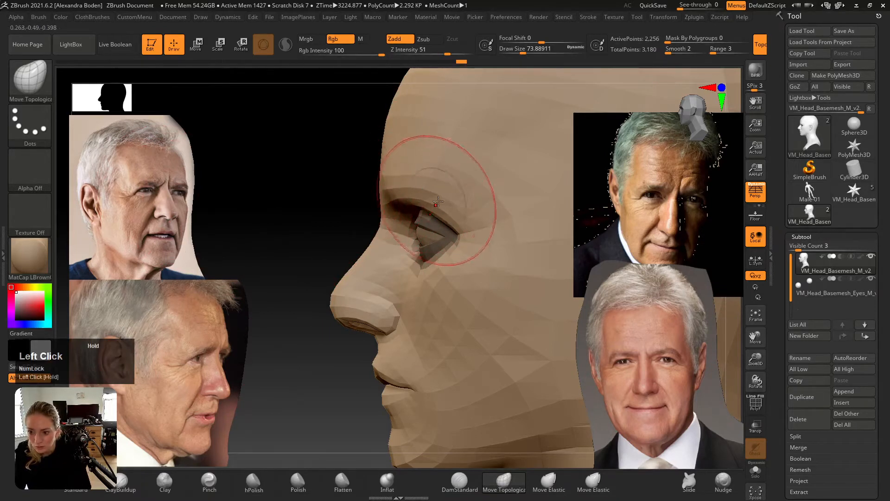
- Reshape the brow ridge above the eye from the side at a draw size of about 74
{"action": "left_click_drag", "start_coordinate": [438, 202], "coordinate": [443, 197]}
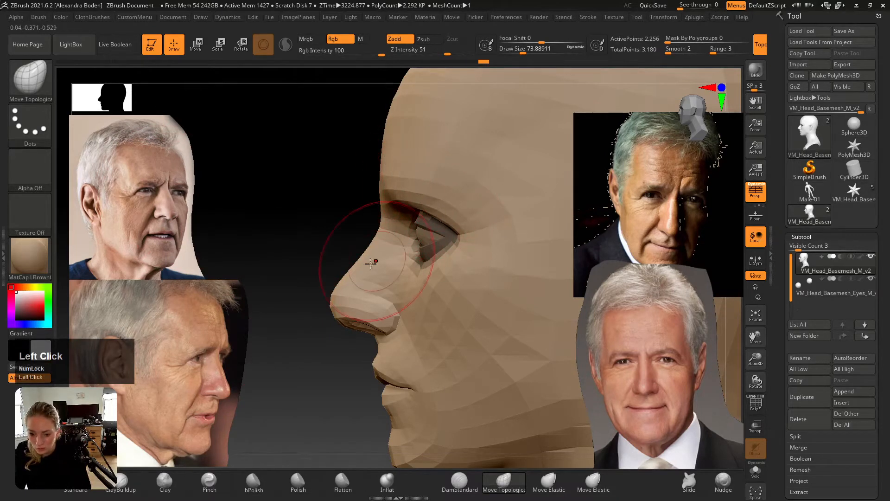
{"action": "right_click_drag", "start_coordinate": [370, 263], "coordinate": [412, 183]}
{"action": "left_click", "coordinate": [423, 211]}
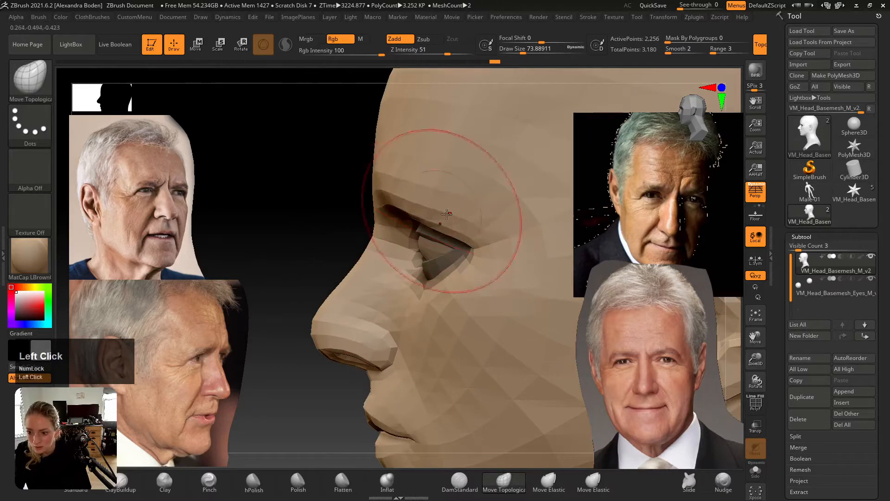
{"action": "right_click_drag", "start_coordinate": [419, 218], "coordinate": [456, 216]}
- Reposition the outer corner of the eye socket in three-quarter and front views
{"action": "left_click_drag", "start_coordinate": [241, 211], "coordinate": [235, 207]}
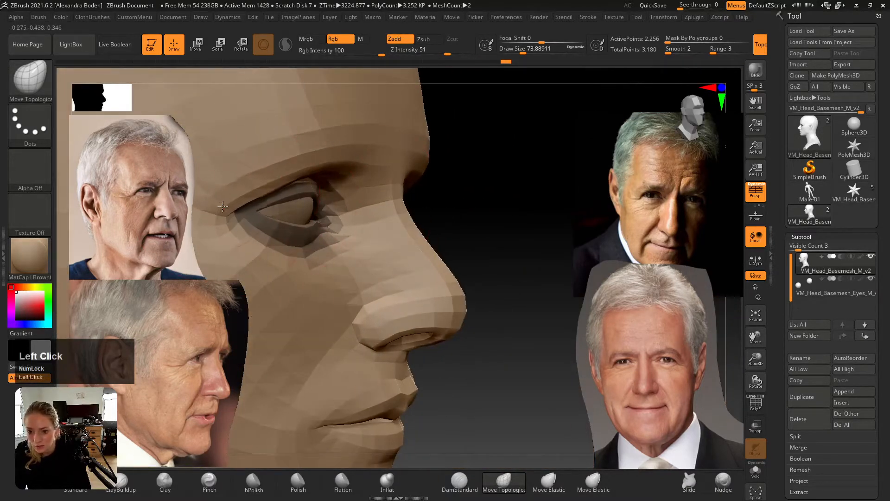
{"action": "right_click_drag", "start_coordinate": [297, 204], "coordinate": [152, 208]}
{"action": "left_click_drag", "start_coordinate": [408, 240], "coordinate": [399, 248]}
- Inflate the area around the outer eye corner using the Inflat brush at intensity 10 and a draw size of about 74
{"action": "left_click", "coordinate": [387, 477]}
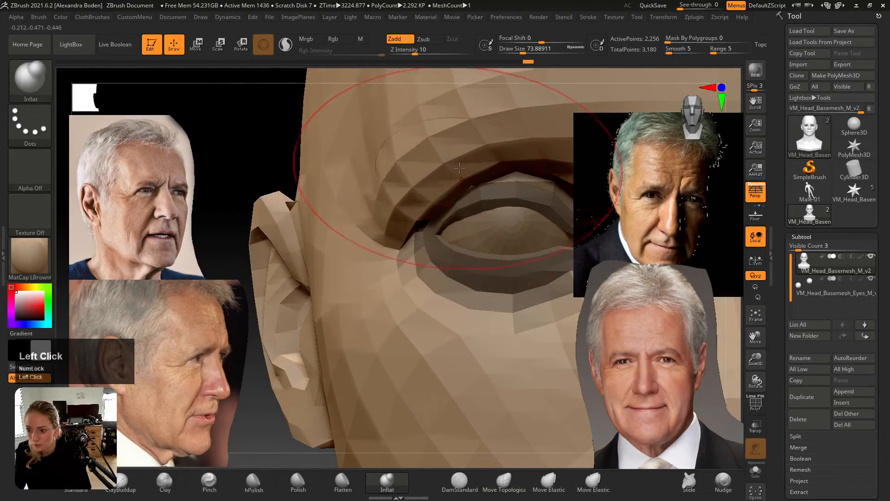
{"action": "mouse_move", "coordinate": [404, 197]}
{"action": "right_mouse_down"}
{"action": "mouse_move", "coordinate": [427, 207]}
{"action": "mouse_move", "coordinate": [391, 235]}
{"action": "mouse_move", "coordinate": [346, 245]}
{"action": "right_mouse_up"}
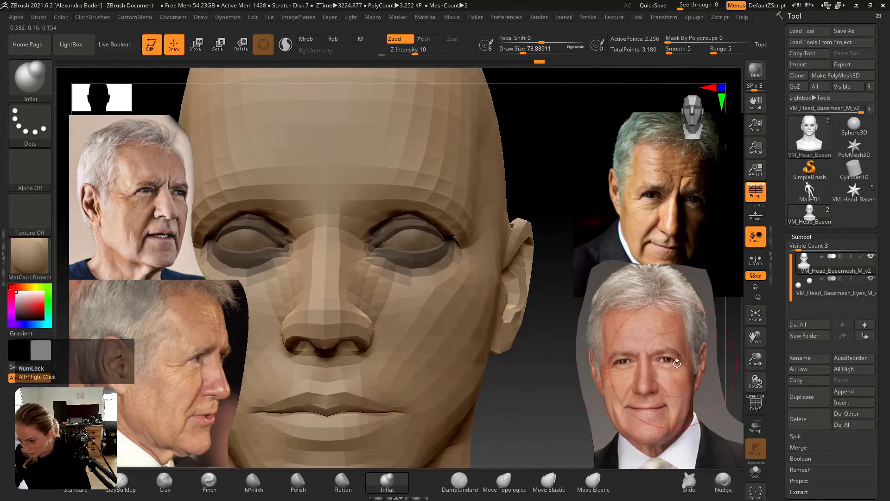
{"action": "left_click_drag", "start_coordinate": [470, 254], "coordinate": [476, 257]}
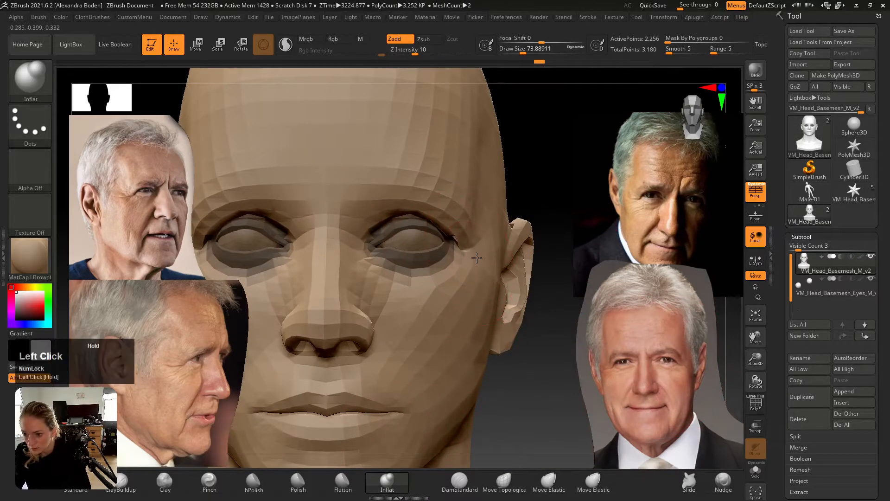
- Smooth the outer end of the brow and adjust the outer eye corner using the Move Topological brush
{"action": "left_click", "coordinate": [504, 480]}
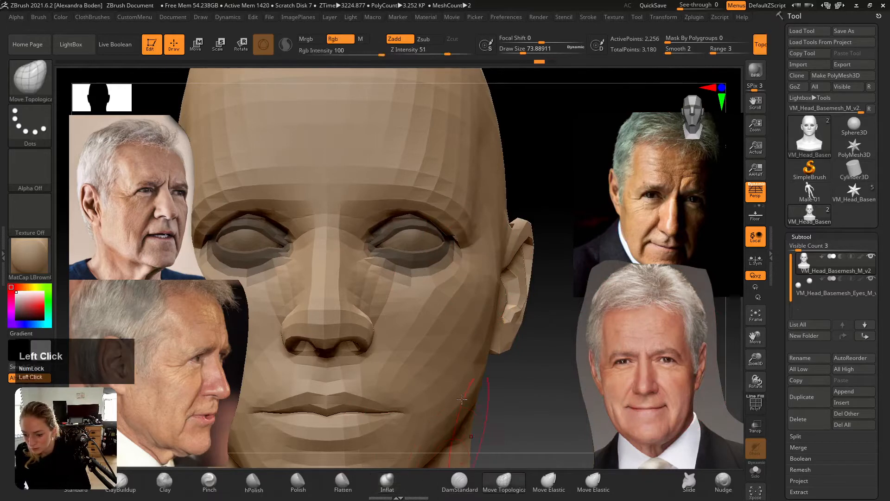
{"action": "mouse_move", "coordinate": [468, 239]}
{"action": "left_mouse_down", "text": "shift"}
{"action": "mouse_move", "coordinate": [421, 234]}
{"action": "mouse_move", "coordinate": [455, 235]}
{"action": "left_mouse_up", "text": "shift"}
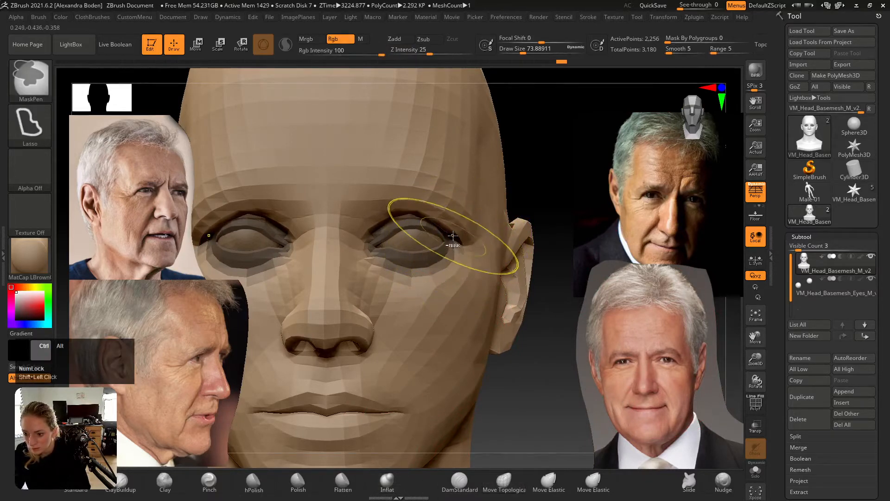
{"action": "left_click", "coordinate": [454, 255], "text": "ctrl+alt"}
{"action": "left_click_drag", "start_coordinate": [465, 217], "coordinate": [464, 243], "text": "ctrl+alt"}
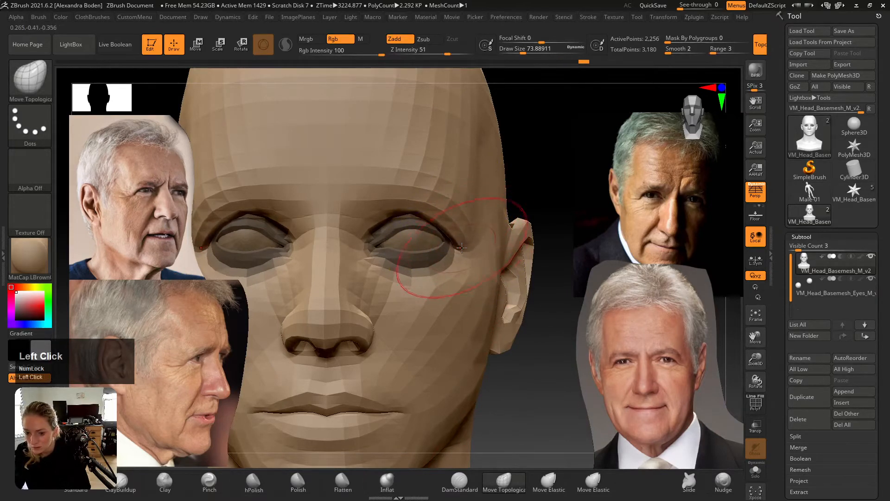
- Reshape the temple and upper cheekbone beside the eye in a close three-quarter view
{"action": "right_click_drag", "start_coordinate": [461, 248], "coordinate": [362, 254]}
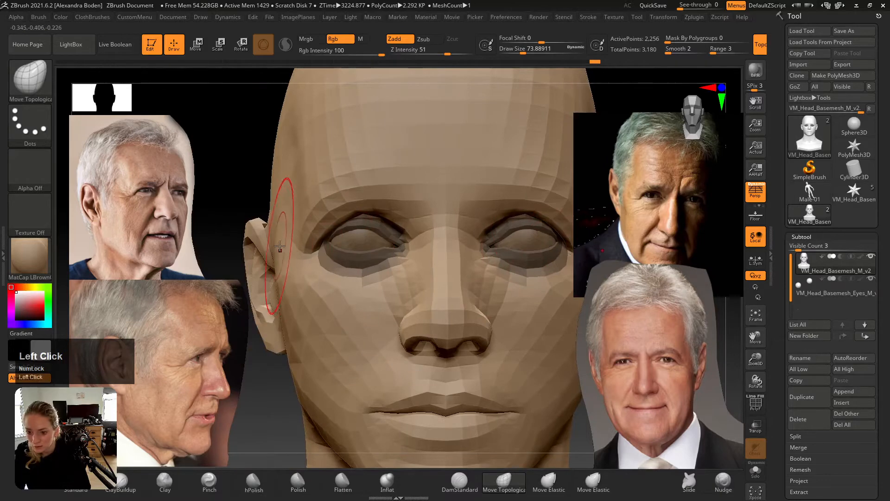
{"action": "right_click_drag", "start_coordinate": [280, 246], "coordinate": [322, 253]}
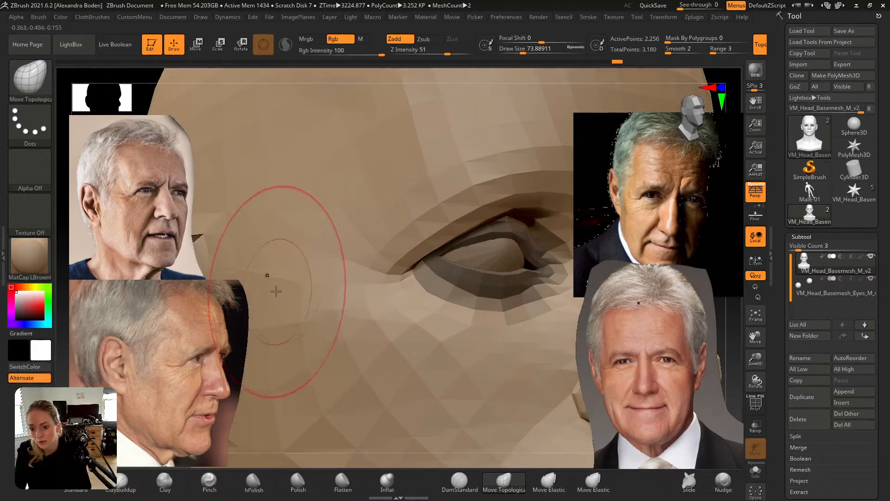
{"action": "right_click_drag", "start_coordinate": [363, 272], "coordinate": [358, 249]}
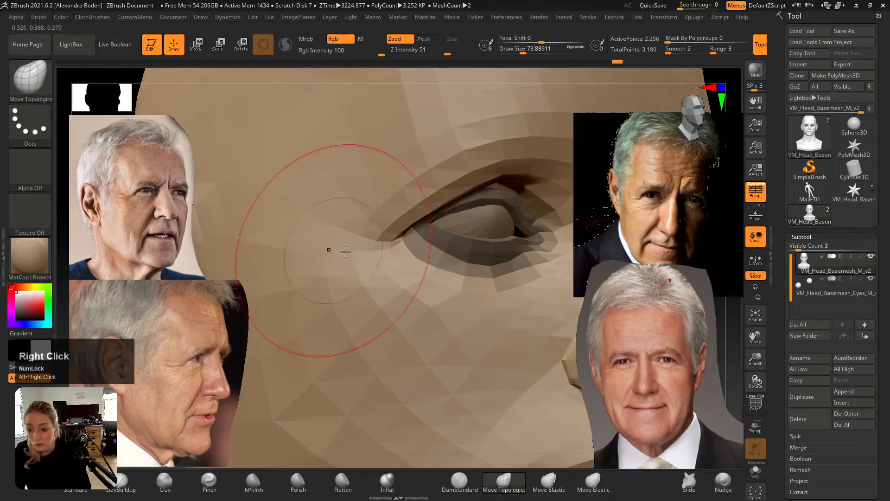
{"action": "left_click_drag", "start_coordinate": [288, 222], "coordinate": [293, 232]}
{"action": "right_click_drag", "start_coordinate": [294, 232], "coordinate": [285, 227], "text": "alt"}
{"action": "left_click_drag", "start_coordinate": [294, 234], "coordinate": [297, 235]}
{"action": "mouse_move", "coordinate": [368, 295]}
{"action": "right_mouse_down", "text": "ctrl"}
{"action": "mouse_move", "coordinate": [325, 282]}
{"action": "mouse_move", "coordinate": [385, 251]}
{"action": "right_mouse_up", "text": "ctrl"}
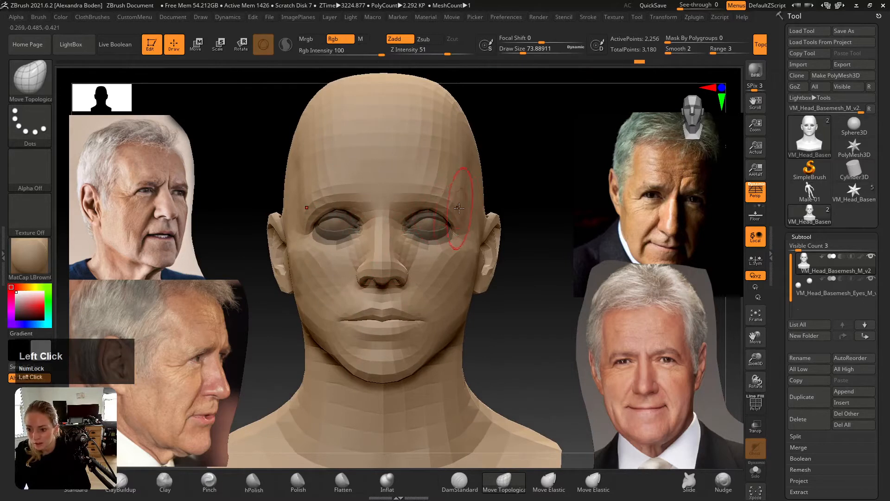
- Pinch the edge of the temple at a draw size of about 41 and smooth the outer brow
{"action": "right_click_drag", "start_coordinate": [460, 208], "coordinate": [457, 216], "text": "alt"}
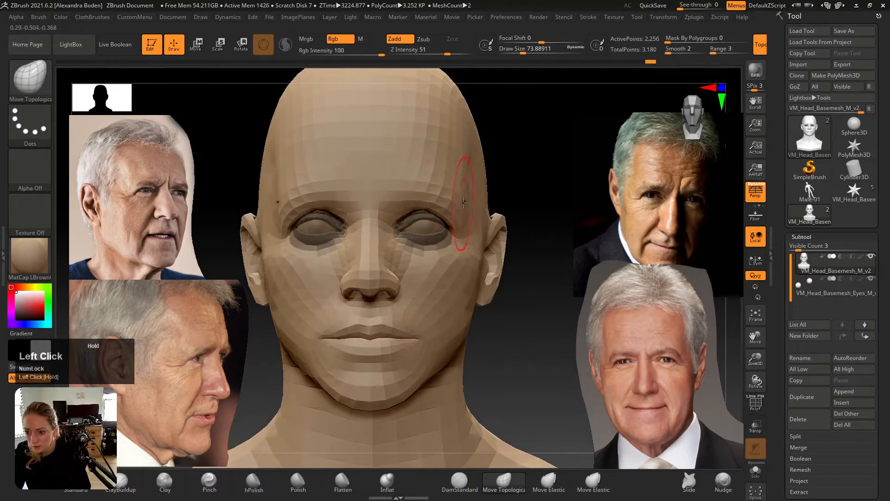
{"action": "key", "text": "s"}
{"action": "left_click_drag", "start_coordinate": [467, 205], "coordinate": [460, 204]}
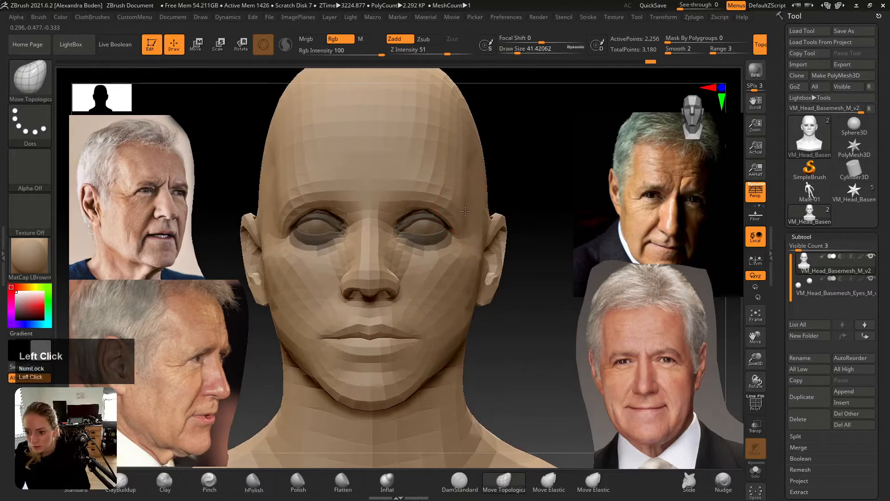
{"action": "left_click", "coordinate": [213, 484]}
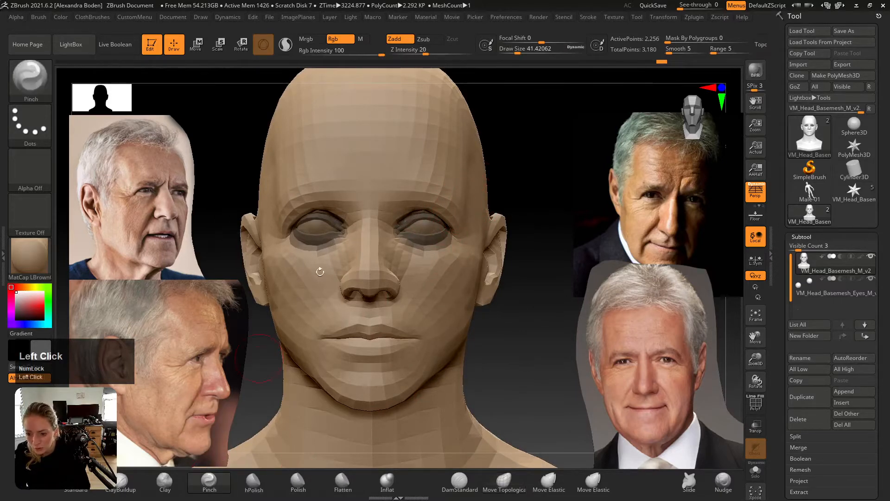
{"action": "mouse_move", "coordinate": [440, 165]}
{"action": "right_mouse_down", "text": "alt"}
{"action": "mouse_move", "coordinate": [423, 202]}
{"action": "mouse_move", "coordinate": [433, 211]}
{"action": "mouse_move", "coordinate": [481, 183]}
{"action": "right_mouse_up", "text": "alt"}
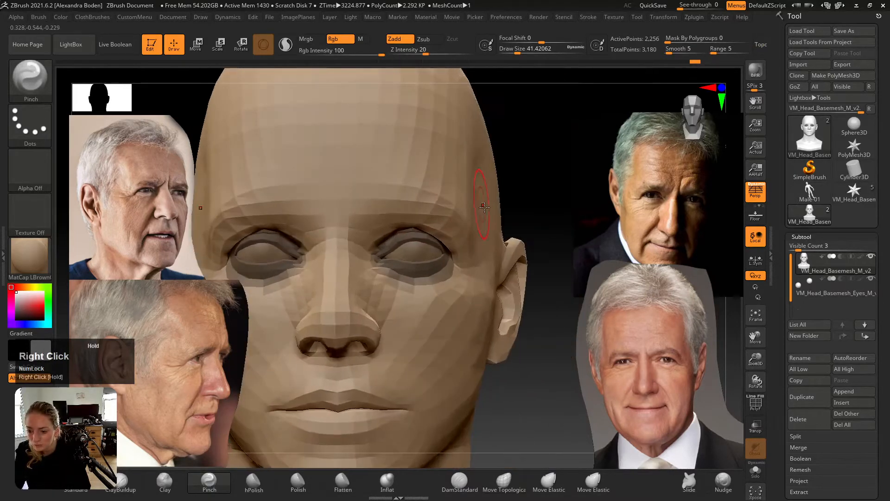
{"action": "right_click_drag", "start_coordinate": [422, 241], "coordinate": [414, 208], "text": "alt"}
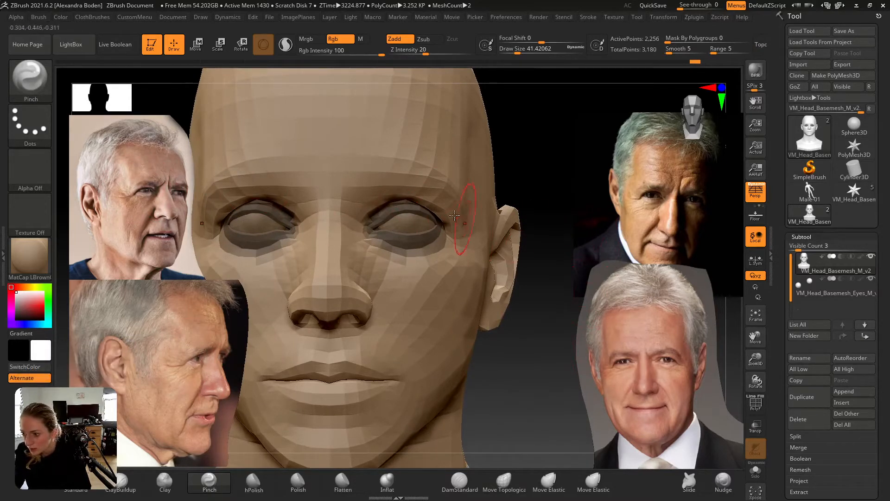
{"action": "left_click_drag", "start_coordinate": [454, 215], "coordinate": [443, 173], "text": "shift"}
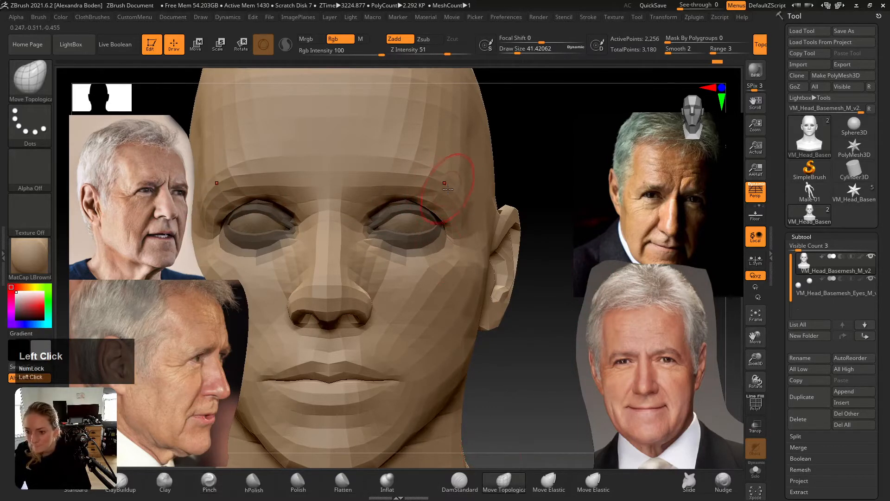
- Lower and round the top of the skull from the front, using Move Topological at a draw size of up to about 239
{"action": "right_click_drag", "start_coordinate": [443, 250], "coordinate": [404, 202], "text": "alt"}
{"action": "key", "text": "s"}
{"action": "left_click_drag", "start_coordinate": [404, 202], "coordinate": [424, 184]}
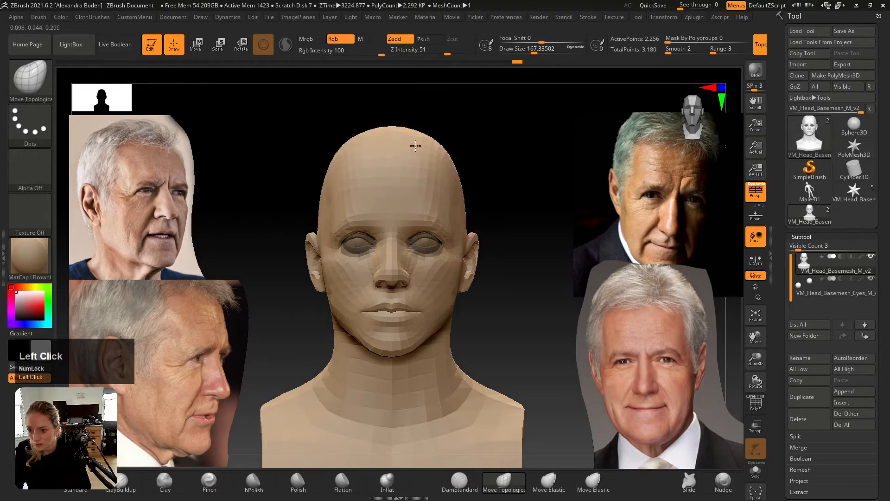
{"action": "left_click_drag", "start_coordinate": [431, 179], "coordinate": [436, 166]}
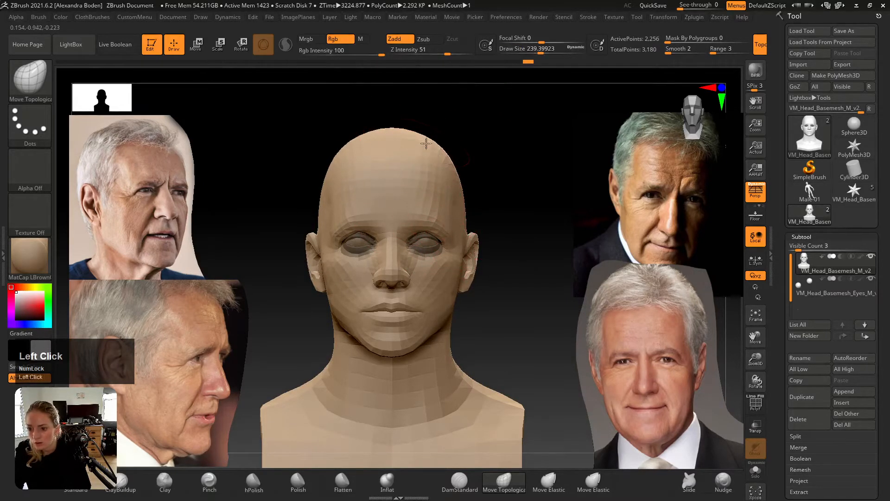
{"action": "left_click_drag", "start_coordinate": [406, 132], "coordinate": [413, 134]}
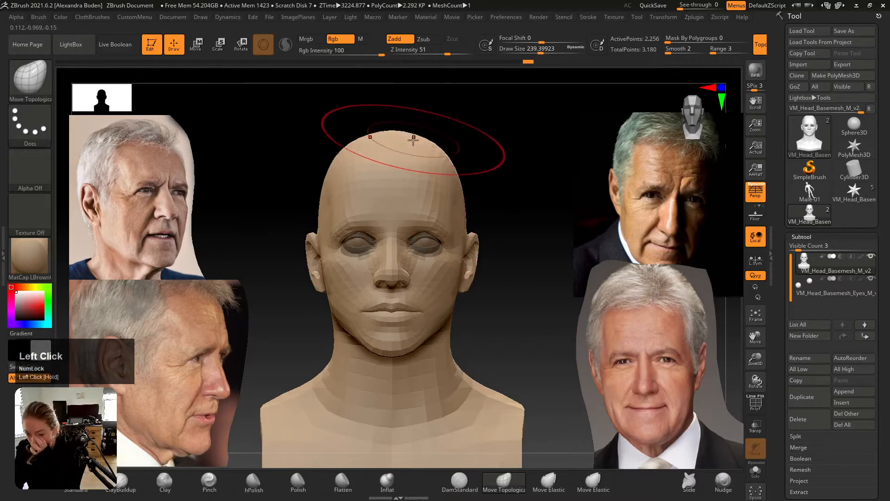
- Lasso-mask the scalp above the forehead along the hairline and soften the mask's edge
{"action": "right_click_drag", "start_coordinate": [409, 167], "coordinate": [371, 195]}
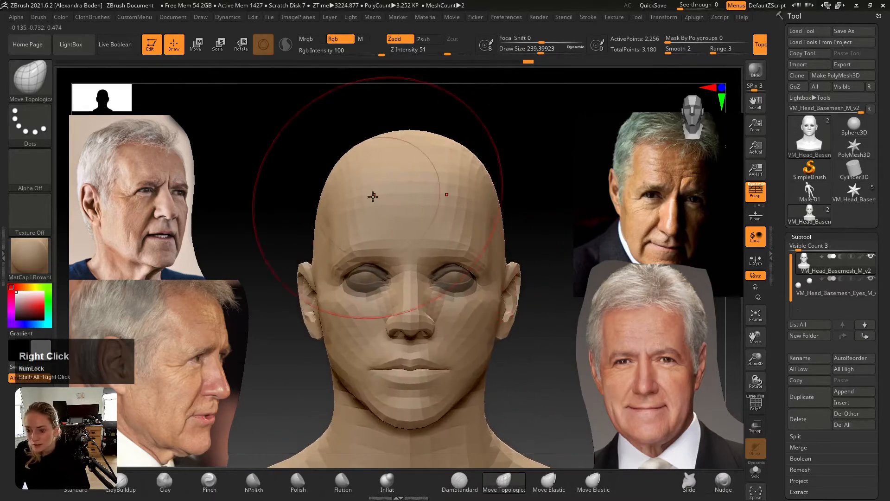
{"action": "mouse_move", "coordinate": [321, 226]}
{"action": "left_mouse_down", "text": "ctrl"}
{"action": "mouse_move", "coordinate": [357, 176]}
{"action": "mouse_move", "coordinate": [416, 169]}
{"action": "left_mouse_up", "text": "ctrl"}
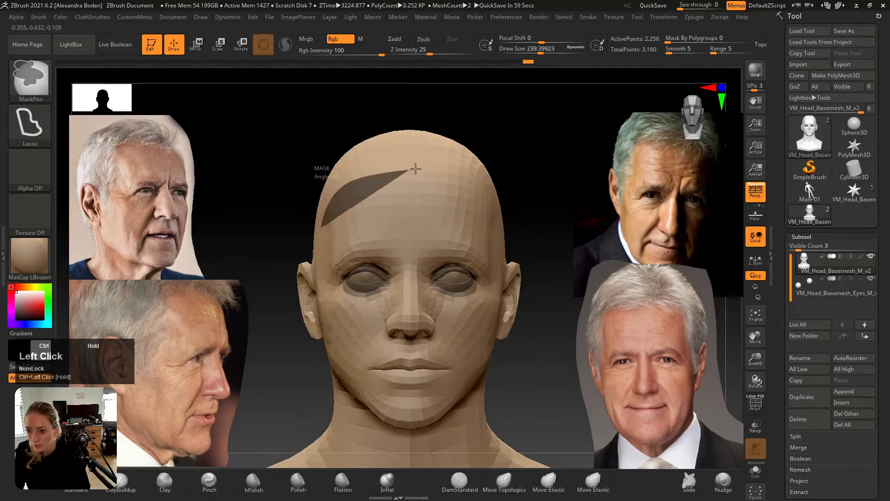
{"action": "mouse_move", "coordinate": [483, 182]}
{"action": "left_mouse_down", "text": "ctrl"}
{"action": "mouse_move", "coordinate": [490, 133]}
{"action": "mouse_move", "coordinate": [320, 139]}
{"action": "left_mouse_up", "text": "ctrl"}
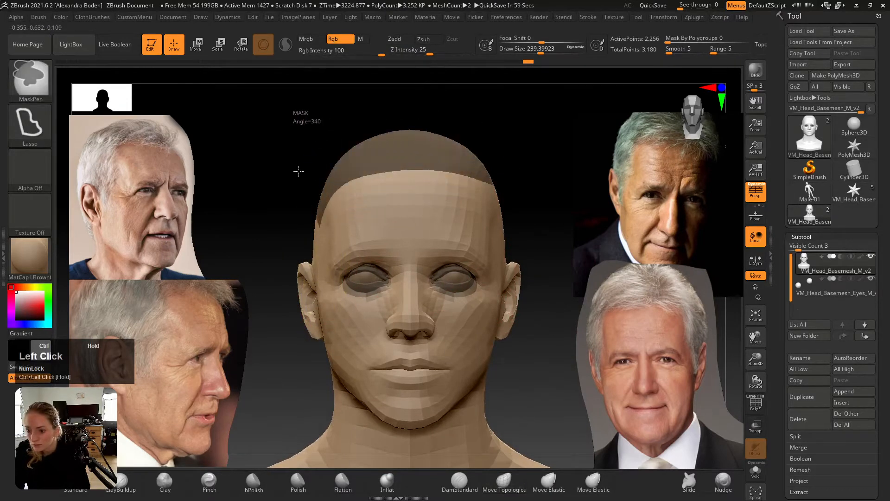
{"action": "left_click_drag", "start_coordinate": [299, 171], "coordinate": [299, 181], "text": "ctrl"}
{"action": "left_click", "coordinate": [383, 165], "text": "ctrl"}
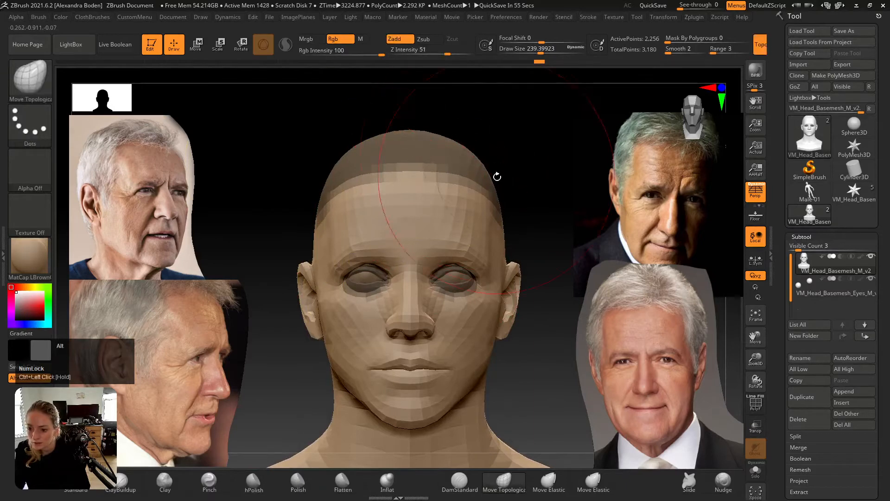
- Try smoothing the forehead below the hairline, undo the stroke, and clear the scalp mask
{"action": "mouse_move", "coordinate": [497, 176]}
{"action": "right_mouse_down", "text": "alt"}
{"action": "mouse_move", "coordinate": [489, 168]}
{"action": "mouse_move", "coordinate": [445, 187]}
{"action": "mouse_move", "coordinate": [484, 185]}
{"action": "right_mouse_up", "text": "alt"}
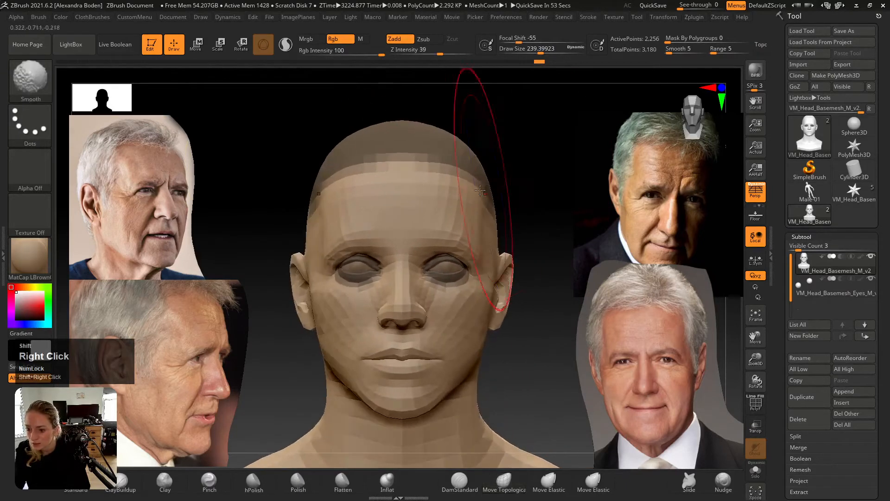
{"action": "left_click_drag", "start_coordinate": [452, 183], "coordinate": [458, 187], "text": "alt"}
{"action": "key", "text": "ctrl+z"}
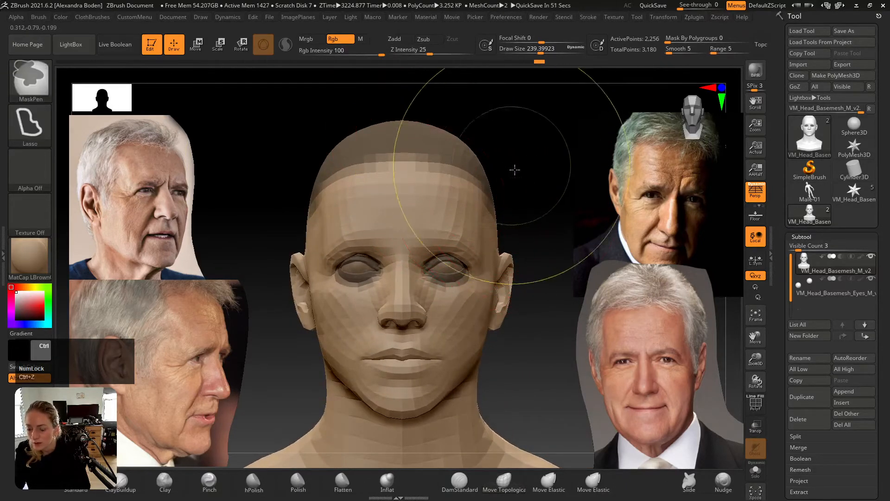
{"action": "left_click_drag", "start_coordinate": [515, 170], "coordinate": [529, 184], "text": "ctrl"}
- Reshape the upper forehead and front of the skull in profile with Move Topological at a draw size of about 172, smoothing the upper temple
{"action": "key", "text": "s"}
{"action": "left_click_drag", "start_coordinate": [453, 170], "coordinate": [447, 170]}
{"action": "right_click_drag", "start_coordinate": [455, 176], "coordinate": [412, 184]}
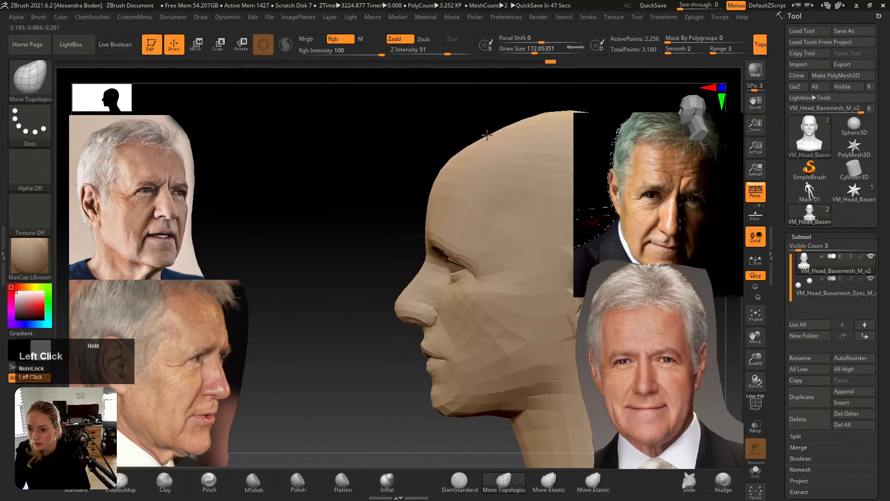
{"action": "mouse_move", "coordinate": [472, 140]}
{"action": "left_mouse_down"}
{"action": "mouse_move", "coordinate": [464, 158]}
{"action": "mouse_move", "coordinate": [437, 165]}
{"action": "left_mouse_up"}
{"action": "right_click_drag", "start_coordinate": [437, 165], "coordinate": [478, 161], "text": "alt"}
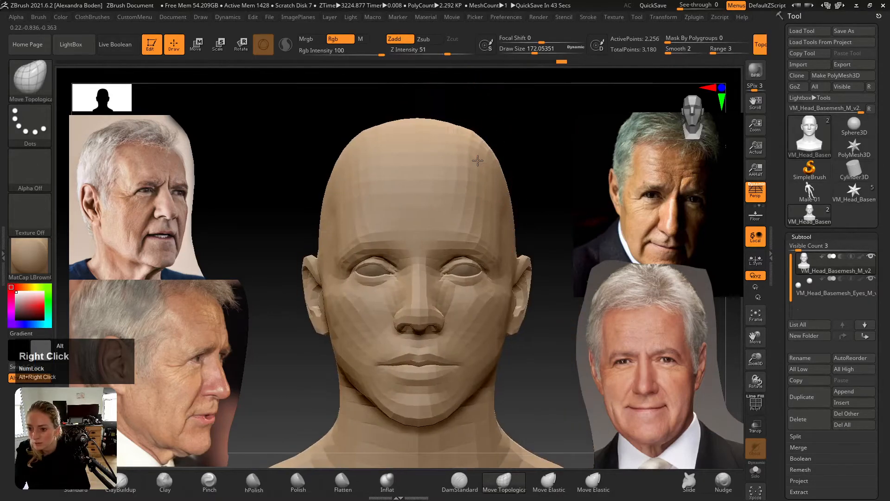
{"action": "left_click_drag", "start_coordinate": [478, 160], "coordinate": [474, 142], "text": "shift"}
{"action": "mouse_move", "coordinate": [492, 159]}
{"action": "right_mouse_down"}
{"action": "mouse_move", "coordinate": [500, 149]}
{"action": "mouse_move", "coordinate": [502, 157]}
{"action": "right_mouse_up"}
{"action": "left_click", "coordinate": [505, 162]}
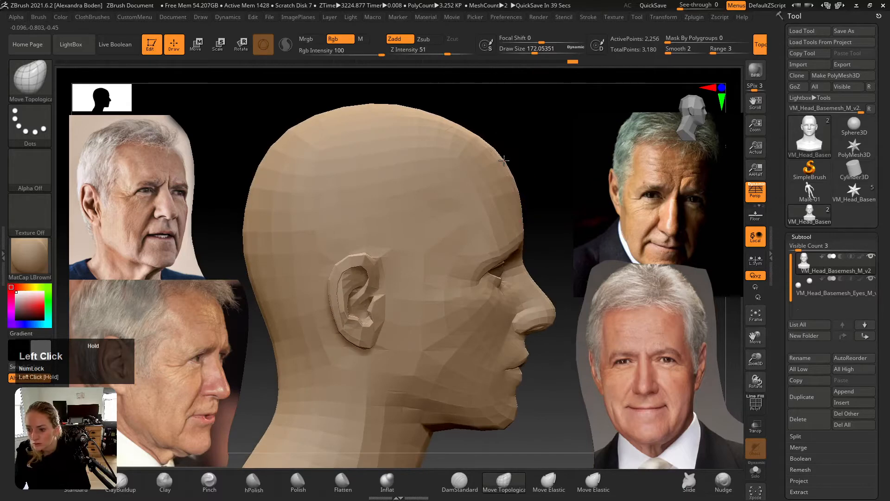
- Refine the slope of the forehead above the brow in near-profile views at a draw size of about 120
{"action": "right_click_drag", "start_coordinate": [298, 218], "coordinate": [409, 224]}
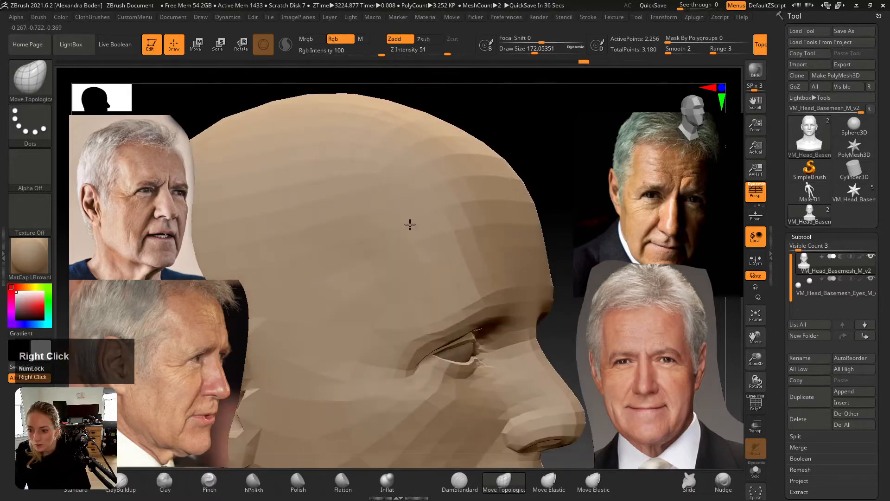
{"action": "right_click_drag", "start_coordinate": [515, 189], "coordinate": [496, 184], "text": "alt"}
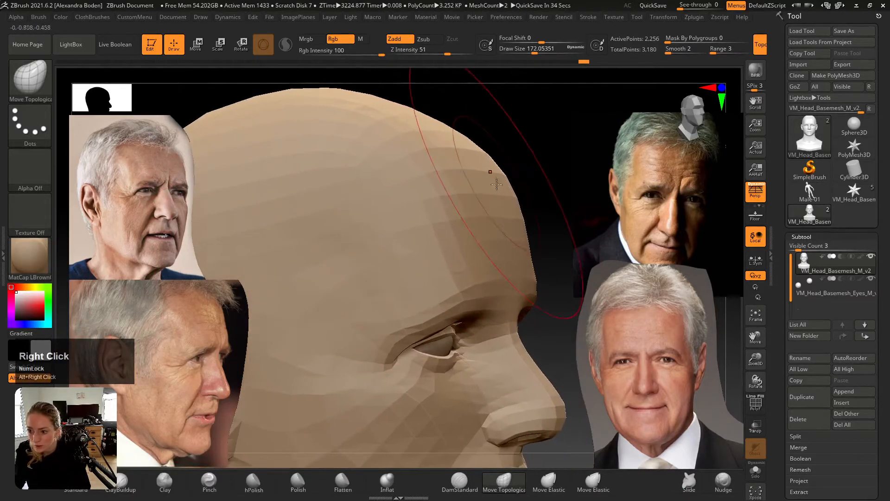
{"action": "key", "text": "s"}
{"action": "left_click_drag", "start_coordinate": [507, 196], "coordinate": [487, 196]}
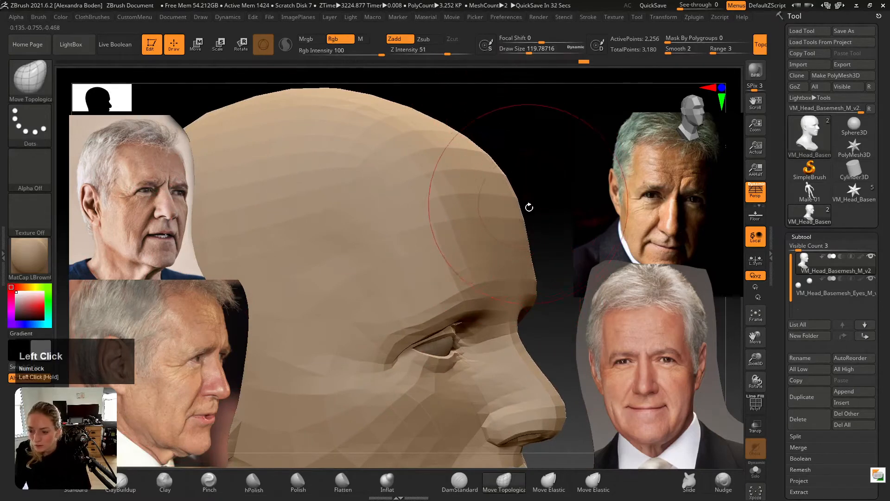
{"action": "right_click_drag", "start_coordinate": [516, 218], "coordinate": [496, 227]}
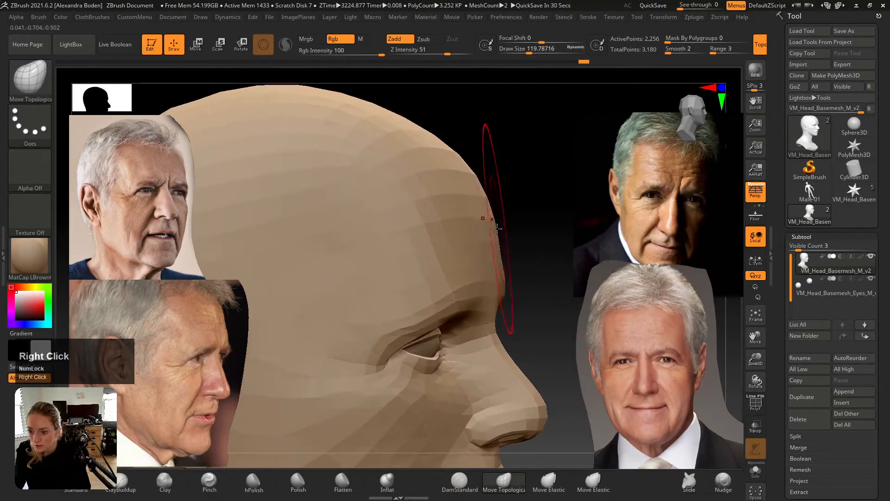
- Flatten the planes of the forehead with the Flatten brush and smooth the area from the front
{"action": "left_click", "coordinate": [343, 482]}
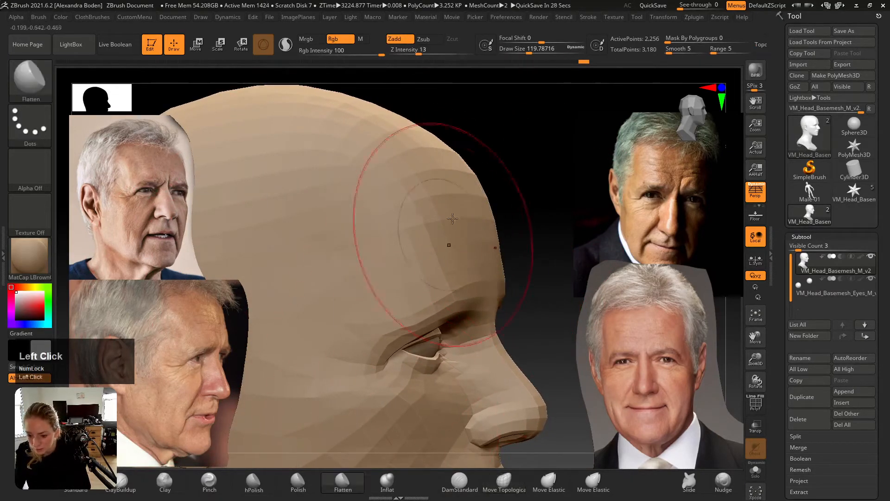
{"action": "mouse_move", "coordinate": [453, 199]}
{"action": "right_mouse_down"}
{"action": "mouse_move", "coordinate": [483, 243]}
{"action": "mouse_move", "coordinate": [377, 242]}
{"action": "mouse_move", "coordinate": [447, 218]}
{"action": "right_mouse_up"}
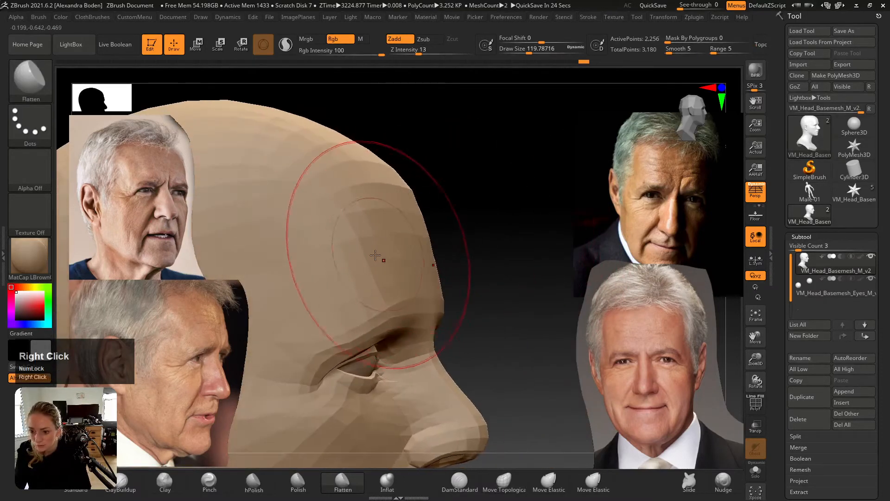
{"action": "left_click", "coordinate": [364, 267]}
{"action": "right_click_drag", "start_coordinate": [397, 255], "coordinate": [378, 258]}
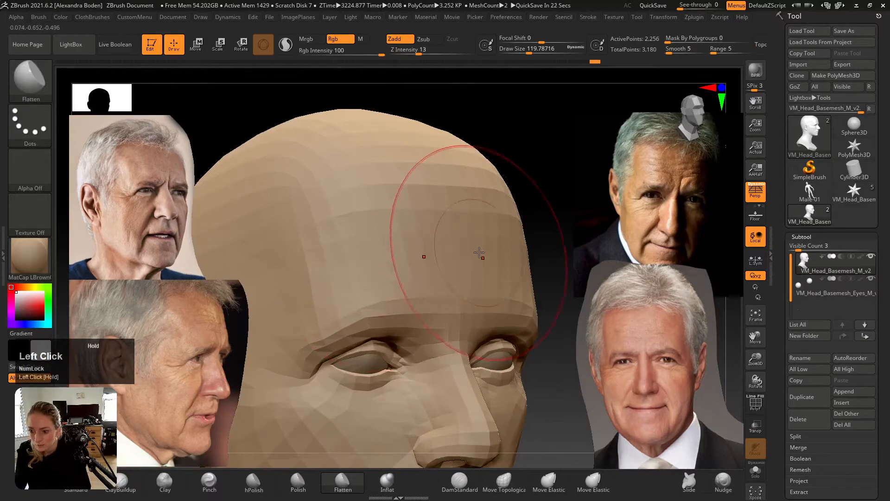
{"action": "right_click_drag", "start_coordinate": [478, 227], "coordinate": [420, 193]}
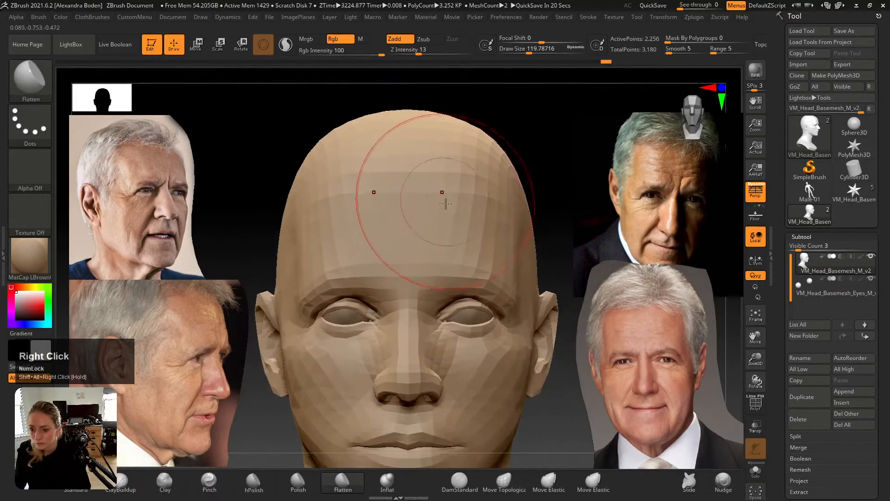
{"action": "mouse_move", "coordinate": [404, 232]}
{"action": "left_mouse_down", "text": "shift"}
{"action": "mouse_move", "coordinate": [391, 179]}
{"action": "mouse_move", "coordinate": [374, 181]}
{"action": "left_mouse_up", "text": "shift"}
- Reshape the back of the skull and the nape in profile, and the crown from the front, with Move Topological at a draw size of about 172
{"action": "mouse_move", "coordinate": [431, 175]}
{"action": "right_mouse_down", "text": "alt"}
{"action": "mouse_move", "coordinate": [412, 145]}
{"action": "mouse_move", "coordinate": [444, 159]}
{"action": "right_mouse_up", "text": "alt"}
{"action": "right_click_drag", "start_coordinate": [464, 239], "coordinate": [448, 243], "text": "alt"}
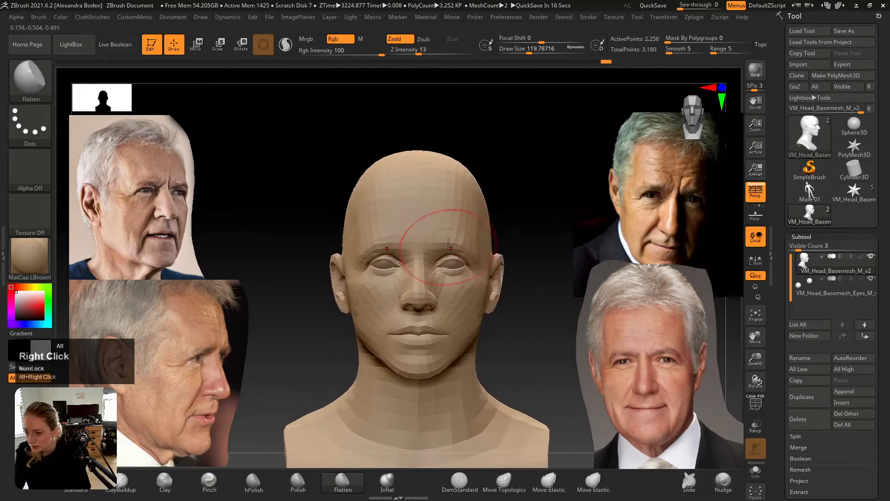
{"action": "left_click", "coordinate": [504, 477]}
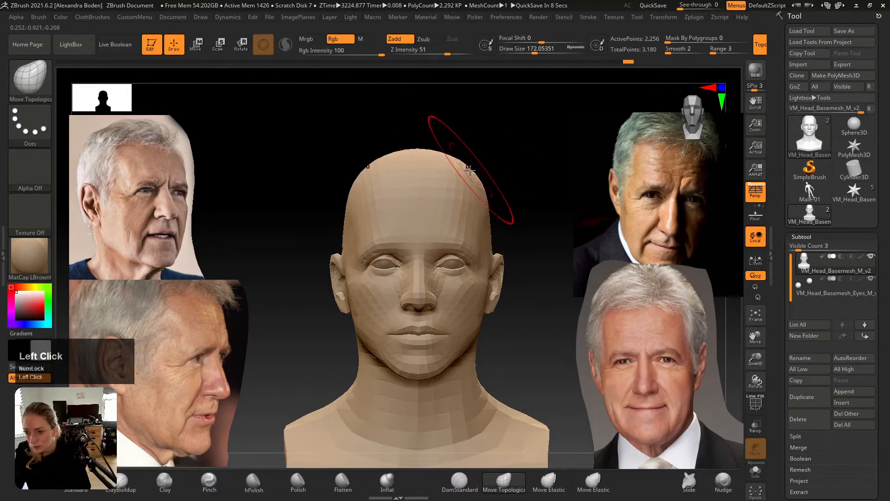
{"action": "right_click_drag", "start_coordinate": [479, 177], "coordinate": [333, 154]}
{"action": "left_click_drag", "start_coordinate": [332, 154], "coordinate": [334, 144]}
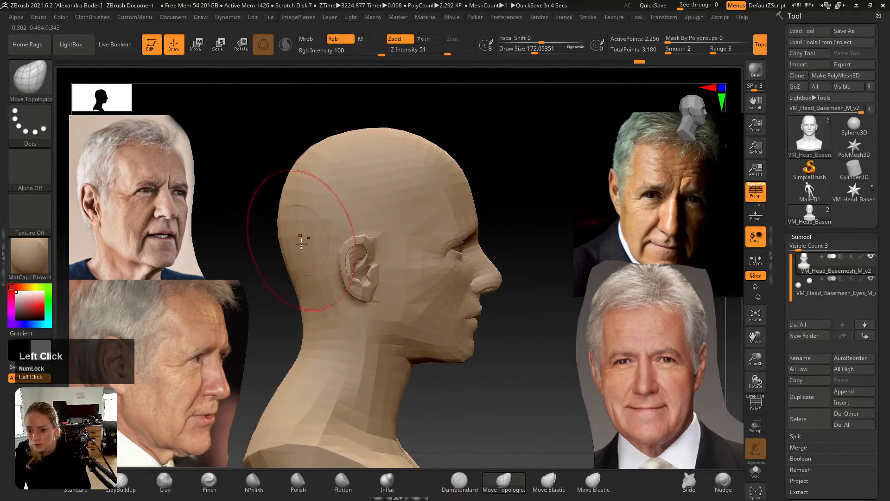
{"action": "left_click_drag", "start_coordinate": [304, 299], "coordinate": [316, 309]}
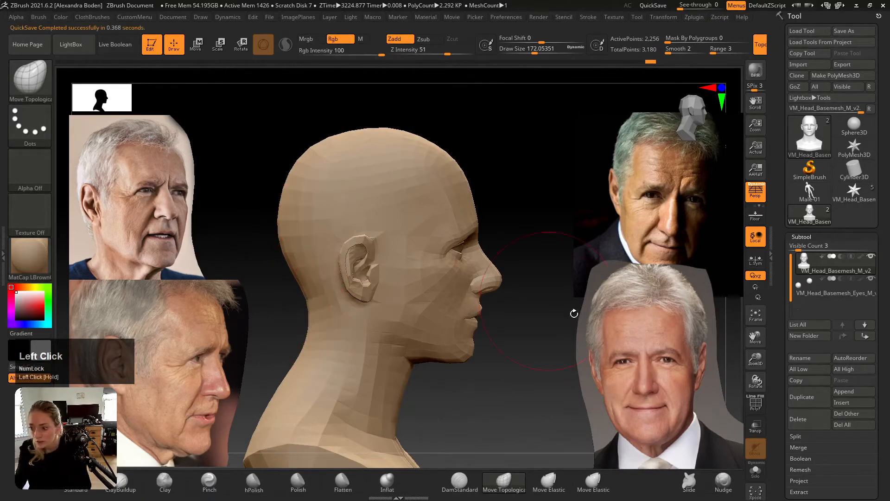
{"action": "right_click_drag", "start_coordinate": [489, 268], "coordinate": [440, 135]}
{"action": "left_click_drag", "start_coordinate": [441, 139], "coordinate": [445, 145]}
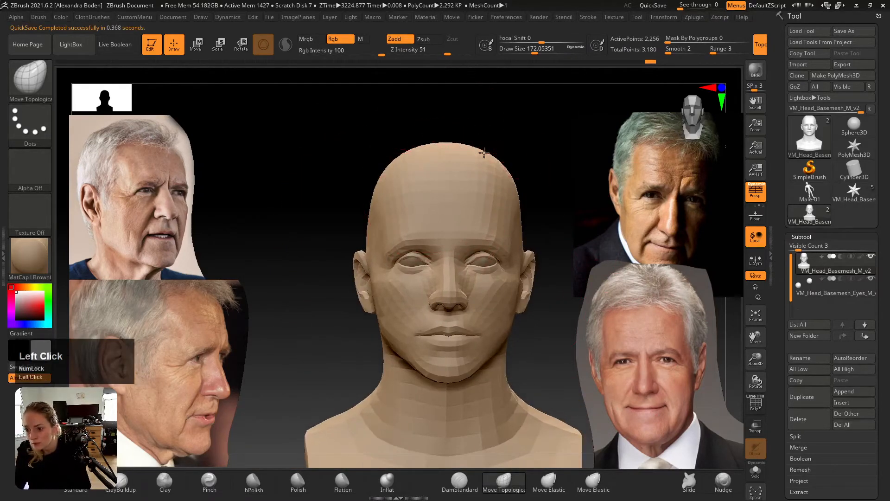
{"action": "mouse_move", "coordinate": [469, 179]}
{"action": "right_mouse_down", "text": "alt"}
{"action": "mouse_move", "coordinate": [414, 171]}
{"action": "mouse_move", "coordinate": [439, 187]}
{"action": "mouse_move", "coordinate": [442, 144]}
{"action": "mouse_move", "coordinate": [461, 207]}
{"action": "right_mouse_up", "text": "alt"}
{"action": "right_click_drag", "start_coordinate": [457, 268], "coordinate": [465, 284], "text": "alt"}
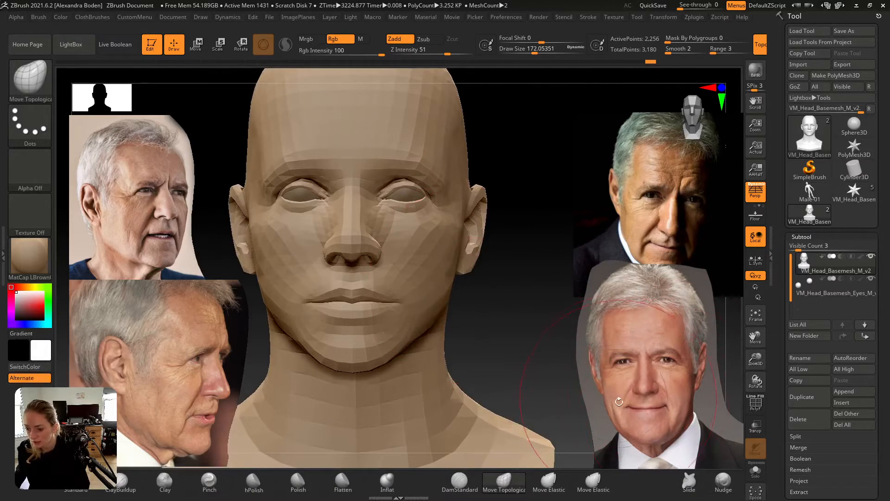
- Switch to Photoshop, examine the jaw and face contours in trebek_ref_drawovers.psd, and return to ZBrush
{"action": "key", "text": "alt+Tab"}
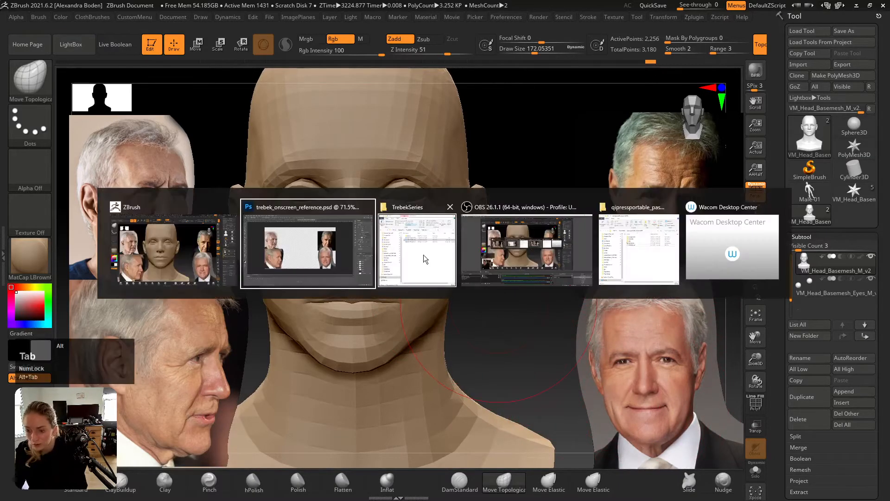
{"action": "left_click", "coordinate": [330, 262], "text": "alt"}
{"action": "left_click", "coordinate": [88, 34]}
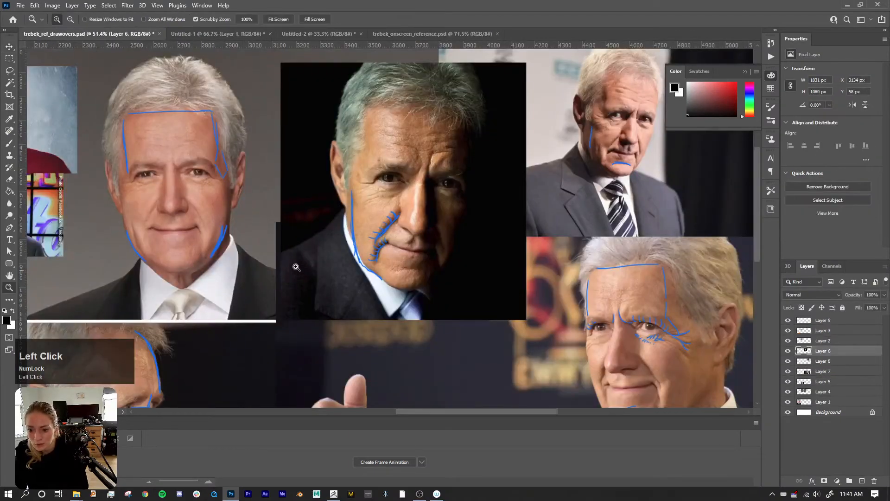
{"action": "left_click_drag", "start_coordinate": [296, 267], "coordinate": [378, 165]}
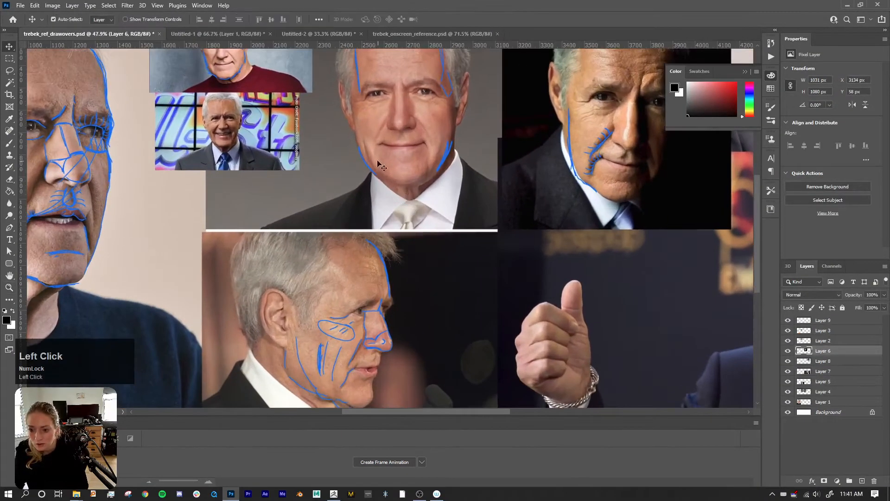
{"action": "key", "text": "b"}
{"action": "left_click", "coordinate": [816, 320]}
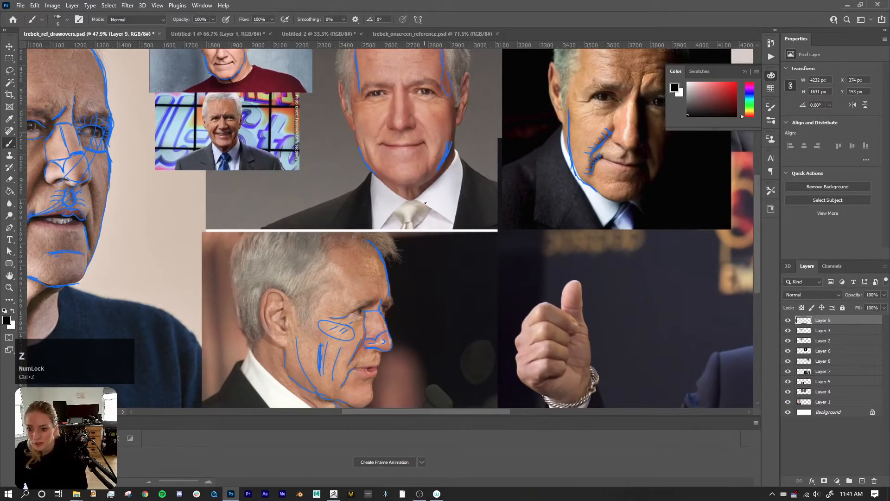
{"action": "left_click_drag", "start_coordinate": [425, 202], "coordinate": [371, 119]}
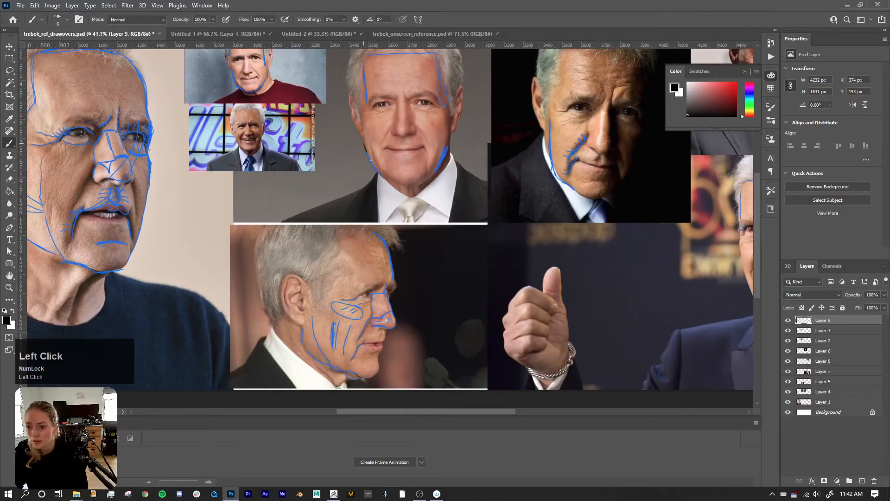
{"action": "key", "text": "alt+Tab"}
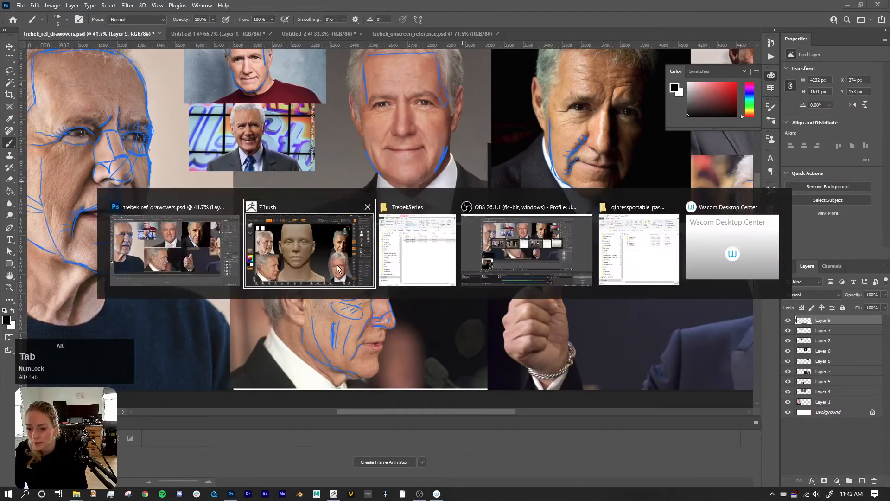
{"action": "left_click", "coordinate": [311, 248]}
- Reshape the jawline and mouth corners from the front with Move Topological, reducing the draw size from about 172 to 116
{"action": "right_click_drag", "start_coordinate": [422, 318], "coordinate": [435, 342]}
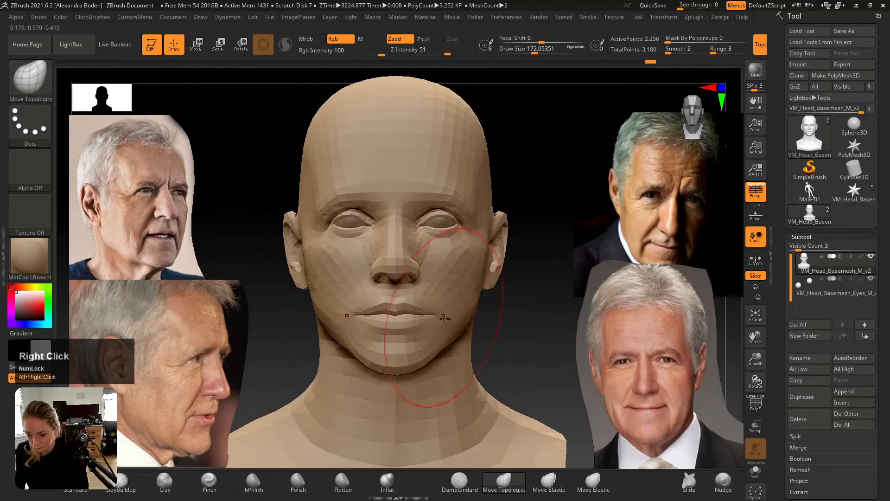
{"action": "mouse_move", "coordinate": [445, 318]}
{"action": "left_mouse_down"}
{"action": "mouse_move", "coordinate": [453, 336]}
{"action": "mouse_move", "coordinate": [453, 315]}
{"action": "mouse_move", "coordinate": [434, 337]}
{"action": "mouse_move", "coordinate": [453, 333]}
{"action": "mouse_move", "coordinate": [431, 320]}
{"action": "mouse_move", "coordinate": [463, 332]}
{"action": "left_mouse_up"}
{"action": "key", "text": "ctrl+z"}
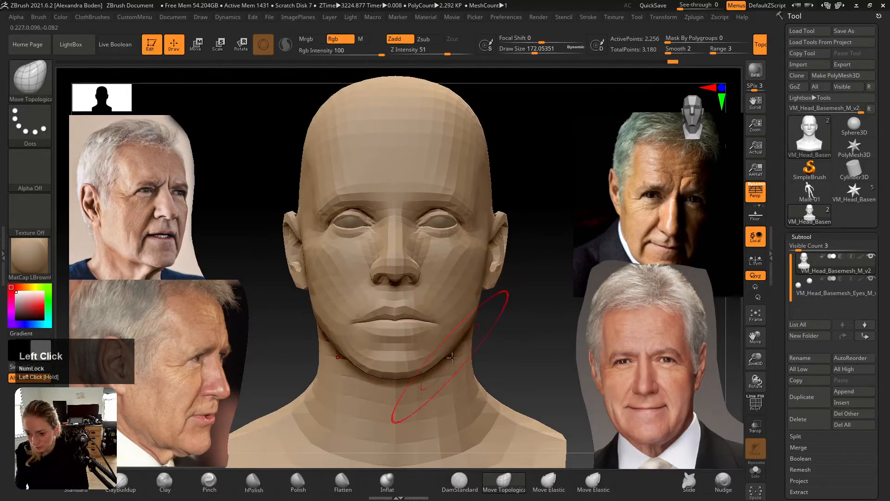
{"action": "mouse_move", "coordinate": [466, 371]}
{"action": "left_mouse_down"}
{"action": "mouse_move", "coordinate": [470, 378]}
{"action": "mouse_move", "coordinate": [426, 359]}
{"action": "left_mouse_up"}
{"action": "key", "text": "s"}
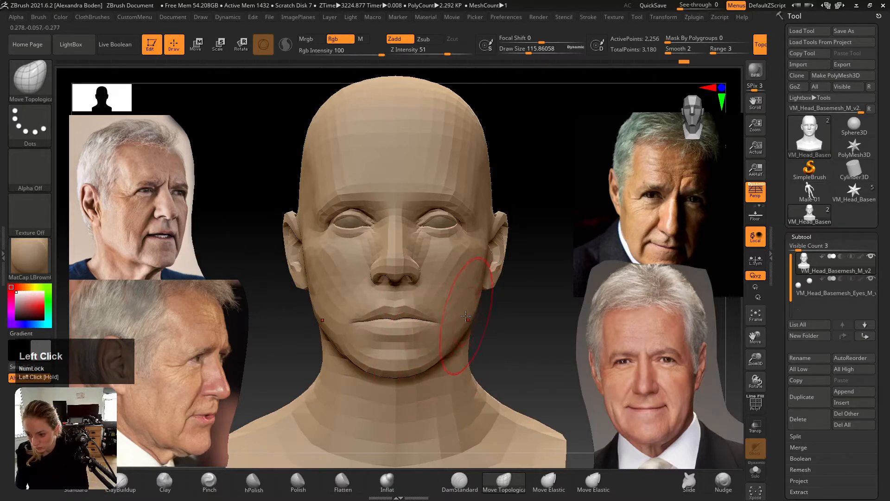
{"action": "left_click_drag", "start_coordinate": [435, 324], "coordinate": [422, 325]}
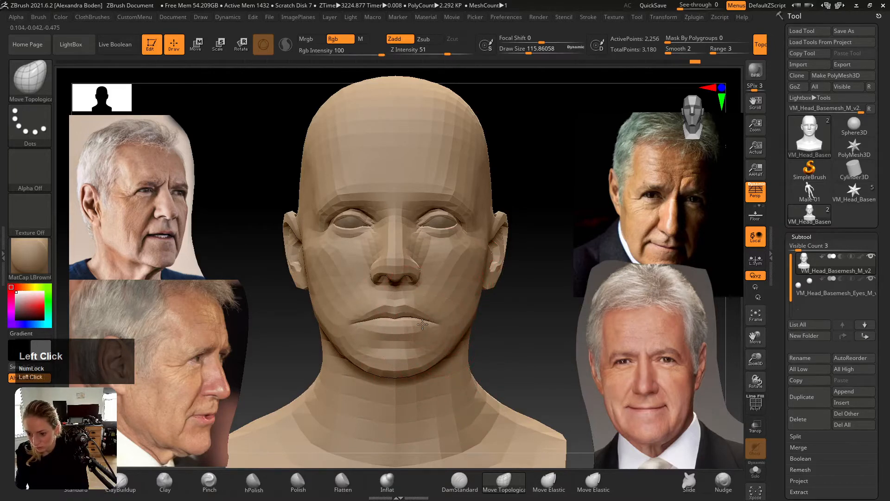
{"action": "mouse_move", "coordinate": [414, 316]}
{"action": "right_mouse_down"}
{"action": "mouse_move", "coordinate": [348, 312]}
{"action": "mouse_move", "coordinate": [448, 307]}
{"action": "right_mouse_up"}
{"action": "left_click_drag", "start_coordinate": [420, 322], "coordinate": [425, 324]}
- Adjust the chin in profile with Move Topological at a draw size of about 202
{"action": "key", "text": "s"}
{"action": "left_click_drag", "start_coordinate": [432, 333], "coordinate": [441, 333]}
{"action": "right_click_drag", "start_coordinate": [427, 306], "coordinate": [445, 280], "text": "alt"}
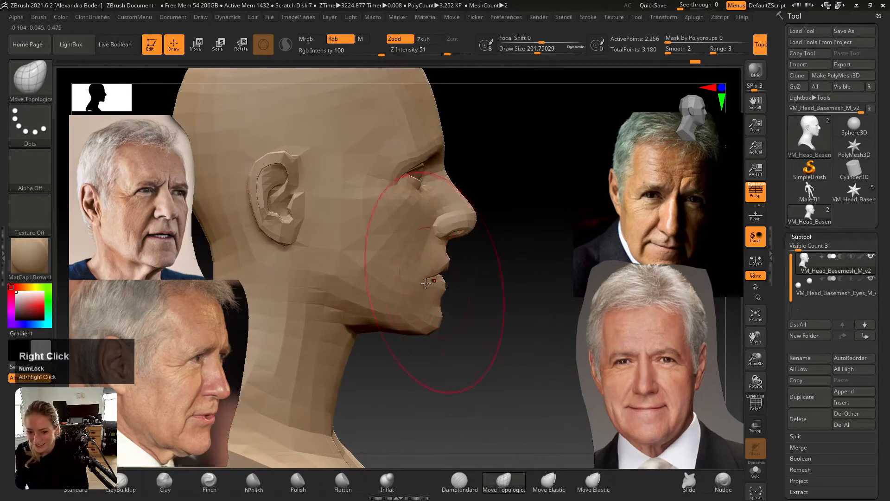
{"action": "left_click_drag", "start_coordinate": [440, 321], "coordinate": [440, 327]}
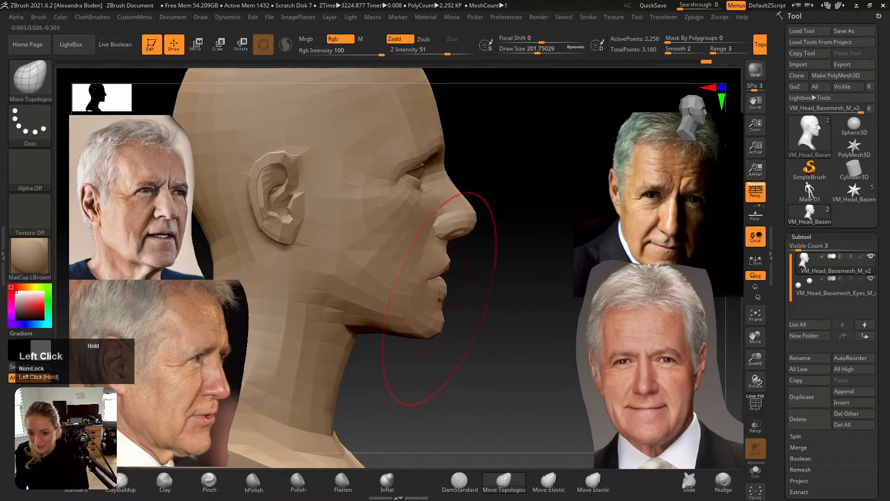
- Try to shift the lower lip downward from the front at a draw size of about 145
{"action": "right_click_drag", "start_coordinate": [438, 278], "coordinate": [444, 284], "text": "ctrl"}
{"action": "key", "text": "s"}
{"action": "left_click_drag", "start_coordinate": [451, 281], "coordinate": [445, 281]}
{"action": "mouse_move", "coordinate": [445, 281]}
{"action": "right_mouse_down", "text": "shift"}
{"action": "mouse_move", "coordinate": [432, 284]}
{"action": "mouse_move", "coordinate": [468, 295]}
{"action": "right_mouse_up", "text": "shift"}
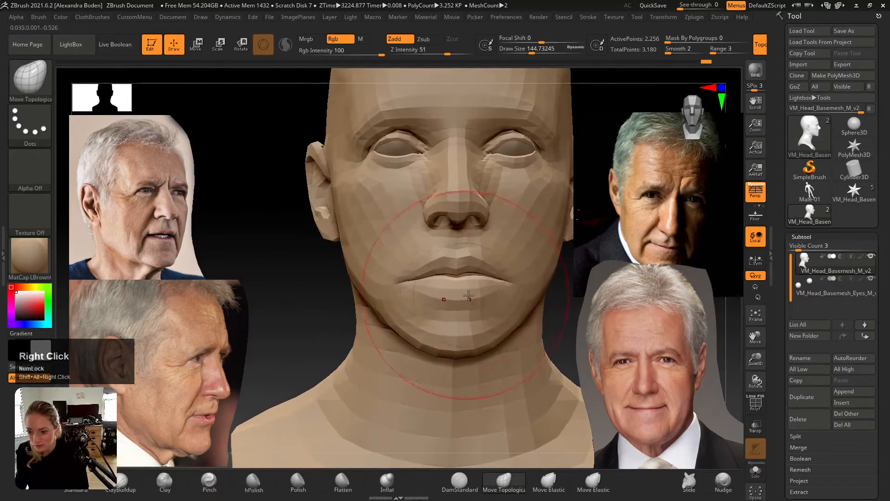
{"action": "mouse_move", "coordinate": [468, 295]}
{"action": "left_mouse_down"}
{"action": "mouse_move", "coordinate": [478, 298]}
{"action": "mouse_move", "coordinate": [470, 300]}
{"action": "left_mouse_up"}
{"action": "key", "text": "ctrl+z"}
- Flatten and thin the upper lip at a draw size of about 59, and smooth the line between the lips
{"action": "key", "text": "s"}
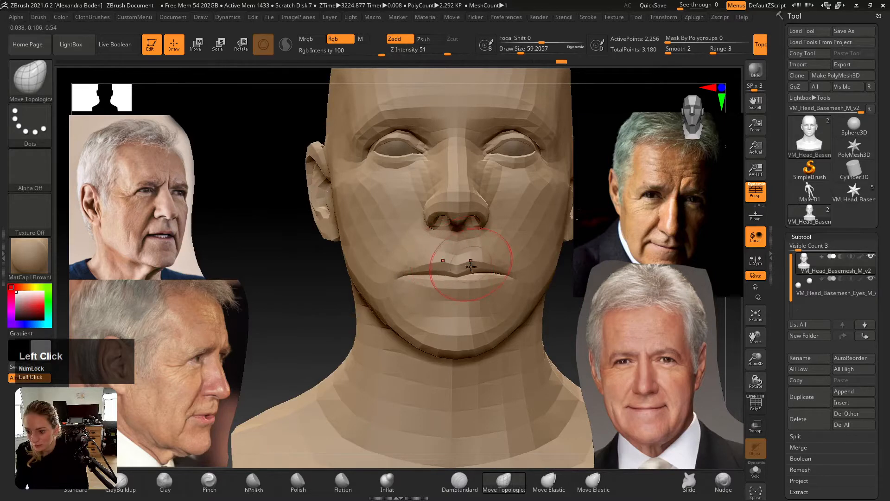
{"action": "mouse_move", "coordinate": [471, 265]}
{"action": "left_mouse_down"}
{"action": "mouse_move", "coordinate": [473, 273]}
{"action": "mouse_move", "coordinate": [446, 274]}
{"action": "left_mouse_up"}
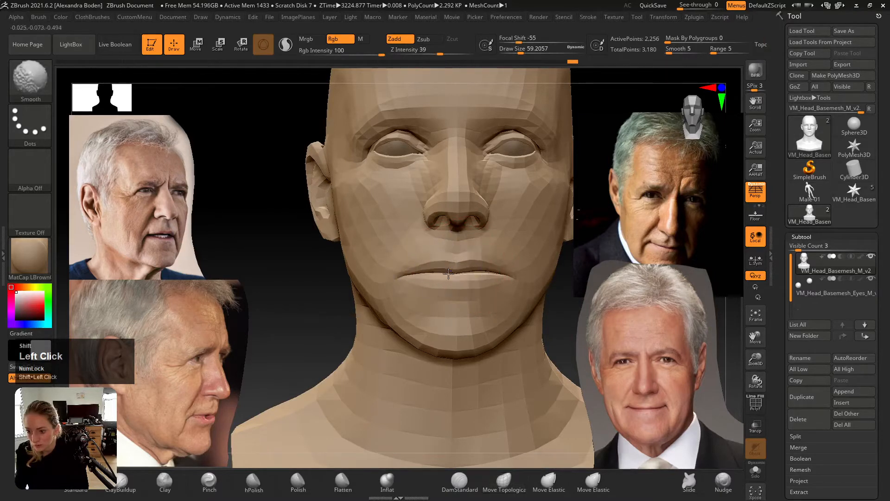
{"action": "left_click_drag", "start_coordinate": [501, 274], "coordinate": [510, 276], "text": "shift"}
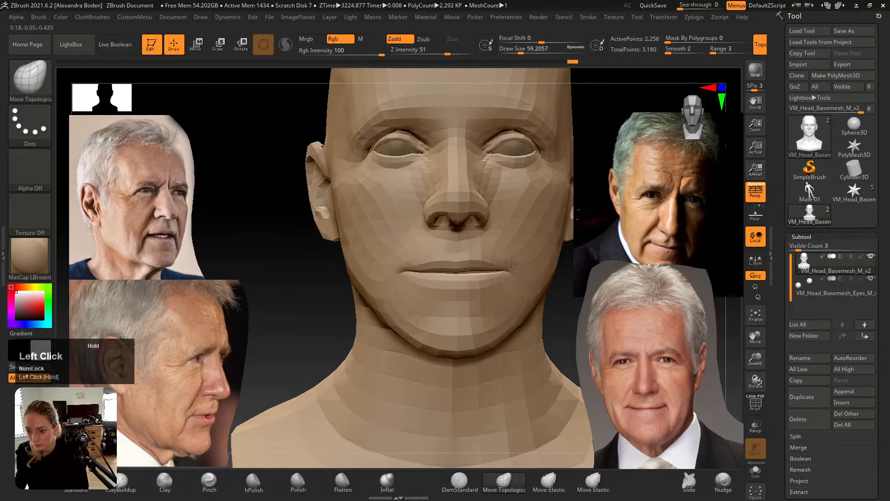
- Reshape the lower lip and the area beneath it from the front at a draw size of about 59
{"action": "right_click_drag", "start_coordinate": [501, 260], "coordinate": [453, 293]}
{"action": "left_click_drag", "start_coordinate": [443, 315], "coordinate": [410, 317]}
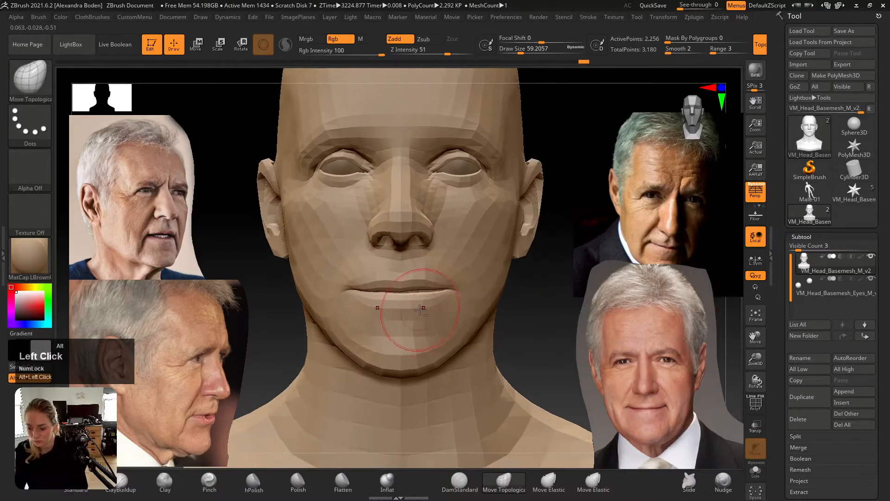
{"action": "right_click_drag", "start_coordinate": [408, 317], "coordinate": [418, 309]}
{"action": "left_click_drag", "start_coordinate": [418, 309], "coordinate": [416, 317]}
- Reshape the side of the jaw and lower cheek in three-quarter views with Move Topological at a draw size of about 128
{"action": "mouse_move", "coordinate": [401, 335]}
{"action": "right_mouse_down"}
{"action": "mouse_move", "coordinate": [412, 338]}
{"action": "mouse_move", "coordinate": [400, 340]}
{"action": "mouse_move", "coordinate": [407, 343]}
{"action": "right_mouse_up"}
{"action": "key", "text": "s"}
{"action": "mouse_move", "coordinate": [422, 346]}
{"action": "left_mouse_down"}
{"action": "mouse_move", "coordinate": [431, 347]}
{"action": "mouse_move", "coordinate": [401, 369]}
{"action": "mouse_move", "coordinate": [465, 340]}
{"action": "mouse_move", "coordinate": [486, 309]}
{"action": "left_mouse_up"}
{"action": "right_click_drag", "start_coordinate": [483, 294], "coordinate": [473, 293]}
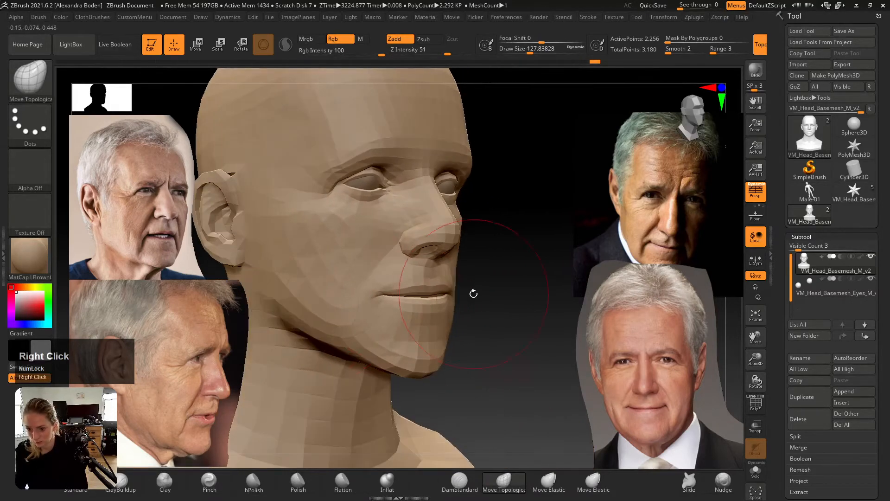
{"action": "left_click_drag", "start_coordinate": [258, 288], "coordinate": [274, 301]}
{"action": "right_click_drag", "start_coordinate": [275, 300], "coordinate": [299, 302]}
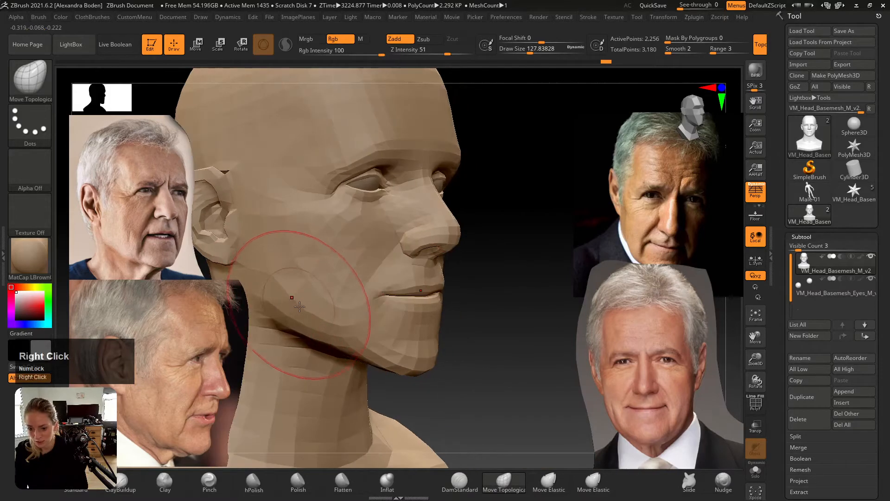
{"action": "mouse_move", "coordinate": [300, 301]}
{"action": "left_mouse_down"}
{"action": "mouse_move", "coordinate": [333, 331]}
{"action": "mouse_move", "coordinate": [336, 323]}
{"action": "left_mouse_up"}
- Try to adjust the back of the jaw beside the earlobe and undo the change
{"action": "right_click_drag", "start_coordinate": [337, 323], "coordinate": [371, 260]}
{"action": "left_click_drag", "start_coordinate": [319, 256], "coordinate": [318, 258]}
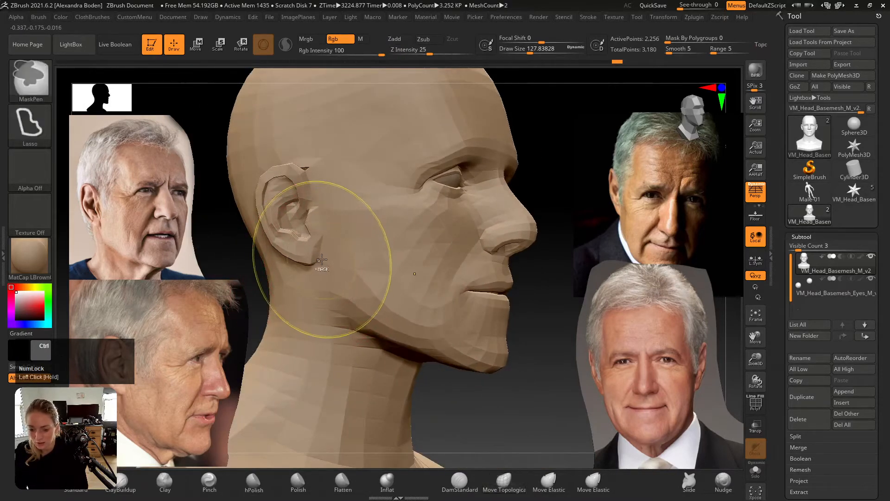
{"action": "key", "text": "ctrl+z"}
{"action": "right_click_drag", "start_coordinate": [298, 258], "coordinate": [278, 218]}
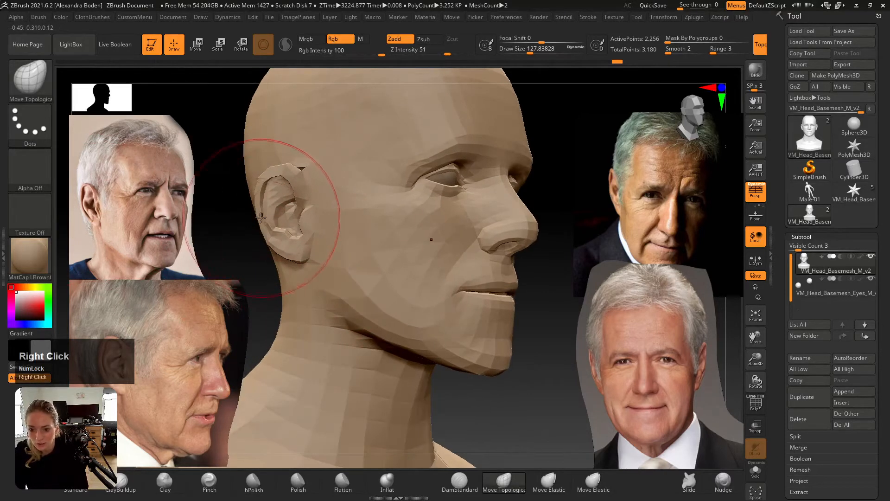
- Reshape the ear's outer rim and lobe in side view with the Move Topological brush, reducing the brush size to about 90
{"action": "left_click_drag", "start_coordinate": [271, 214], "coordinate": [271, 214]}
{"action": "left_click_drag", "start_coordinate": [298, 252], "coordinate": [306, 256]}
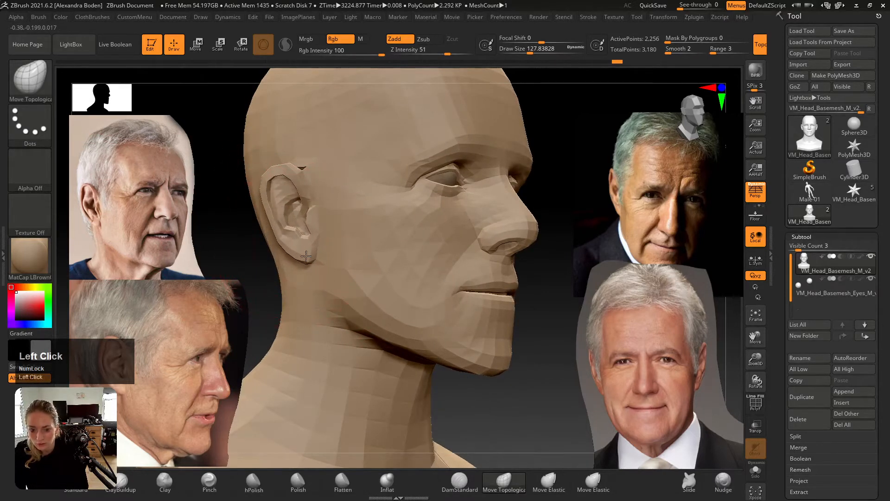
{"action": "mouse_move", "coordinate": [273, 183]}
{"action": "left_mouse_down"}
{"action": "mouse_move", "coordinate": [273, 171]}
{"action": "mouse_move", "coordinate": [295, 164]}
{"action": "mouse_move", "coordinate": [297, 173]}
{"action": "left_mouse_up"}
{"action": "key", "text": "s"}
- Try to smooth the top of the ear where it joins the head
{"action": "right_click_drag", "start_coordinate": [361, 174], "coordinate": [304, 167]}
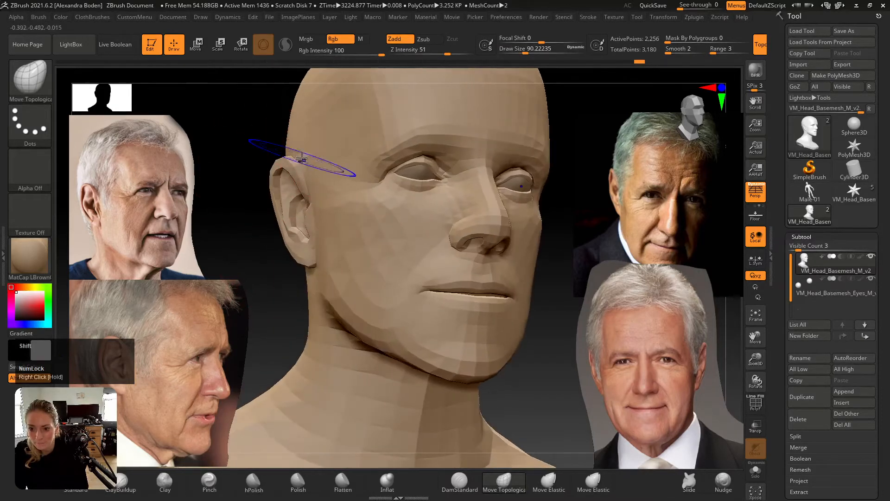
{"action": "left_click_drag", "start_coordinate": [322, 165], "coordinate": [306, 178], "text": "shift"}
{"action": "key", "text": "ctrl+z"}
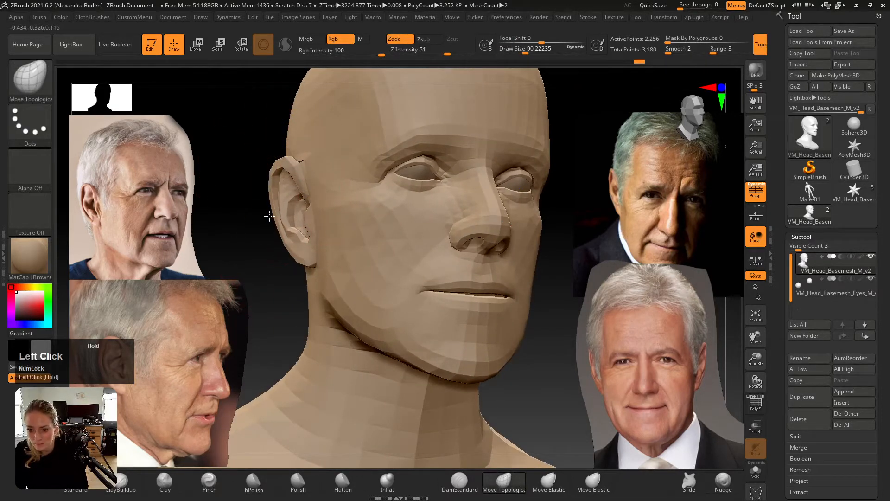
- Adjust the silhouette of both ears from the front with the Move Topological brush to follow the reference photos
{"action": "right_click_drag", "start_coordinate": [362, 208], "coordinate": [281, 229]}
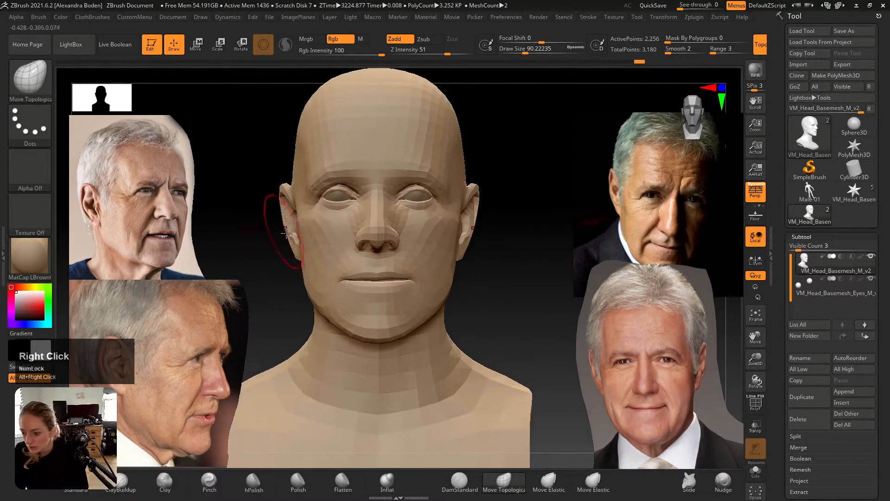
{"action": "mouse_move", "coordinate": [287, 234]}
{"action": "left_mouse_down"}
{"action": "mouse_move", "coordinate": [289, 241]}
{"action": "mouse_move", "coordinate": [289, 185]}
{"action": "left_mouse_up"}
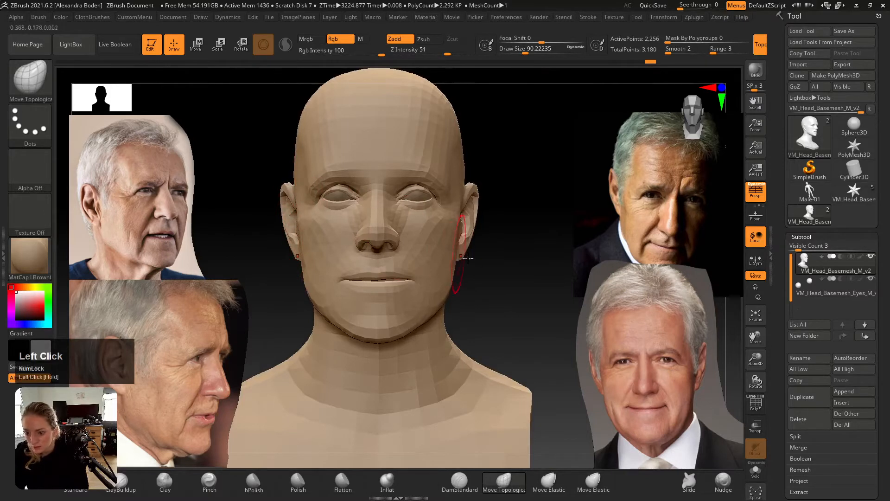
{"action": "right_click_drag", "start_coordinate": [466, 239], "coordinate": [476, 261]}
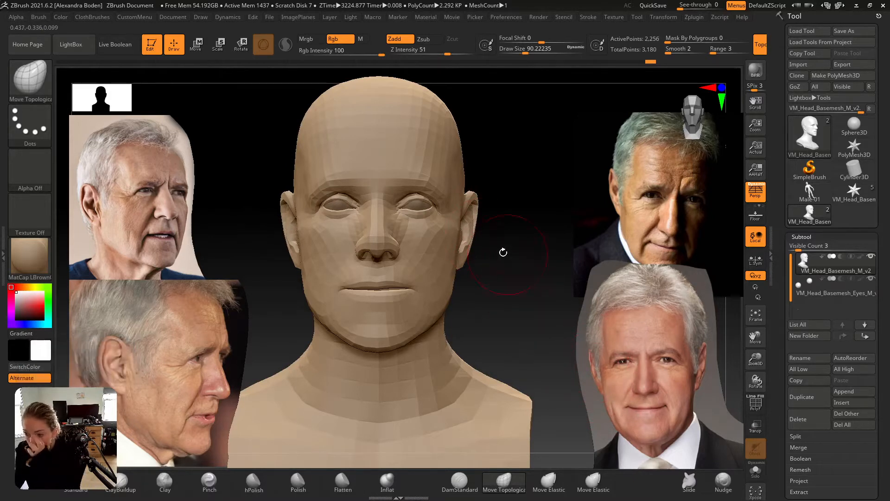
{"action": "left_click", "coordinate": [473, 198]}
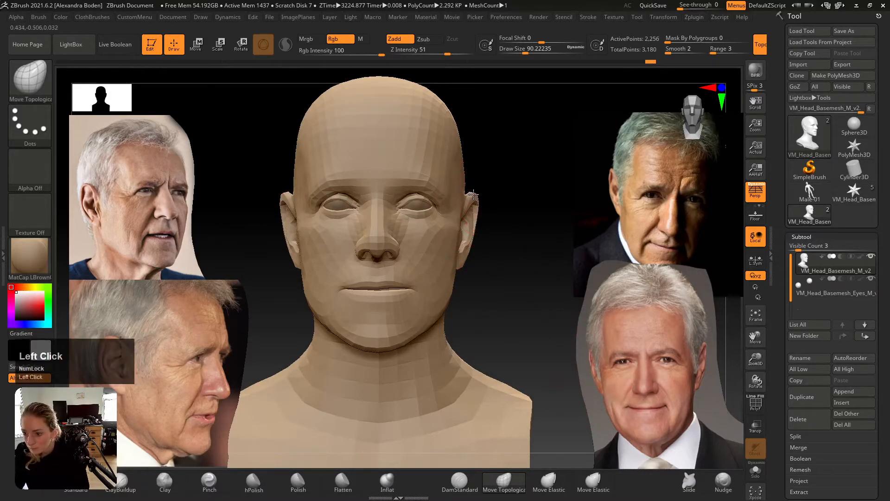
{"action": "right_click_drag", "start_coordinate": [479, 203], "coordinate": [459, 215]}
{"action": "left_click", "coordinate": [483, 208]}
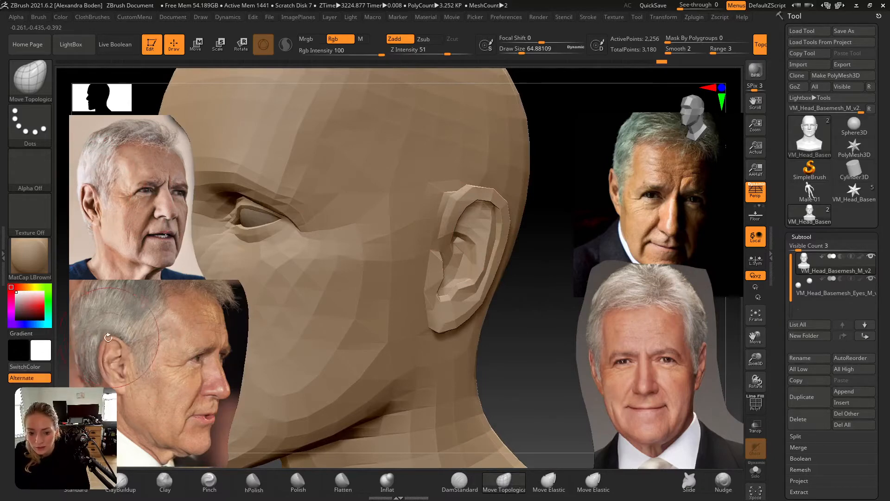
- Reshape the ear's upper rim and its front edge near the tragus with the Move Topological brush at size about 65
{"action": "mouse_move", "coordinate": [445, 206]}
{"action": "right_mouse_down"}
{"action": "mouse_move", "coordinate": [463, 200]}
{"action": "mouse_move", "coordinate": [453, 195]}
{"action": "right_mouse_up"}
{"action": "left_click", "coordinate": [462, 198], "text": "shift"}
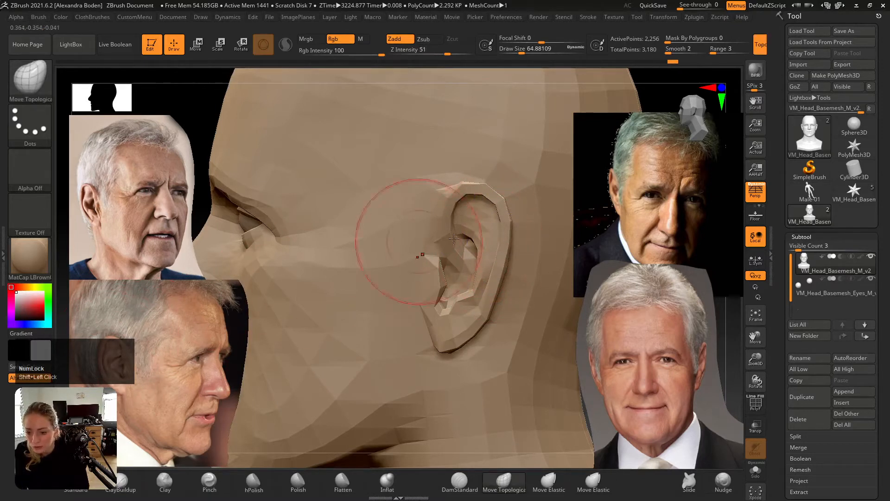
{"action": "mouse_move", "coordinate": [479, 273]}
{"action": "left_mouse_down"}
{"action": "mouse_move", "coordinate": [487, 277]}
{"action": "mouse_move", "coordinate": [493, 215]}
{"action": "mouse_move", "coordinate": [468, 196]}
{"action": "left_mouse_up"}
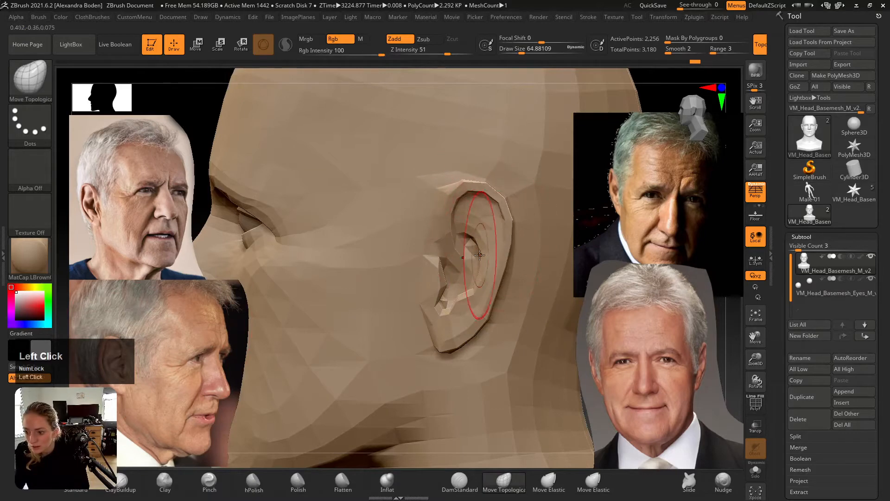
{"action": "right_click_drag", "start_coordinate": [479, 254], "coordinate": [443, 272]}
{"action": "left_click_drag", "start_coordinate": [443, 271], "coordinate": [438, 268]}
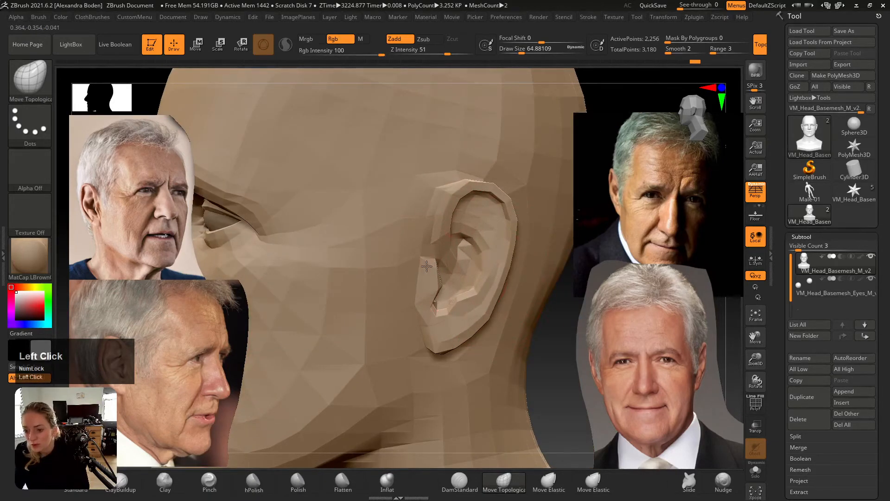
- Enlarge the Move Topological brush to size 112 and adjust the sides of the nose in front view
{"action": "mouse_move", "coordinate": [427, 267]}
{"action": "right_mouse_down"}
{"action": "mouse_move", "coordinate": [468, 264]}
{"action": "mouse_move", "coordinate": [429, 260]}
{"action": "mouse_move", "coordinate": [433, 279]}
{"action": "mouse_move", "coordinate": [413, 254]}
{"action": "mouse_move", "coordinate": [470, 246]}
{"action": "mouse_move", "coordinate": [408, 179]}
{"action": "mouse_move", "coordinate": [415, 230]}
{"action": "mouse_move", "coordinate": [442, 243]}
{"action": "mouse_move", "coordinate": [419, 250]}
{"action": "right_mouse_up"}
{"action": "key", "text": "s"}
{"action": "left_click_drag", "start_coordinate": [409, 248], "coordinate": [406, 262]}
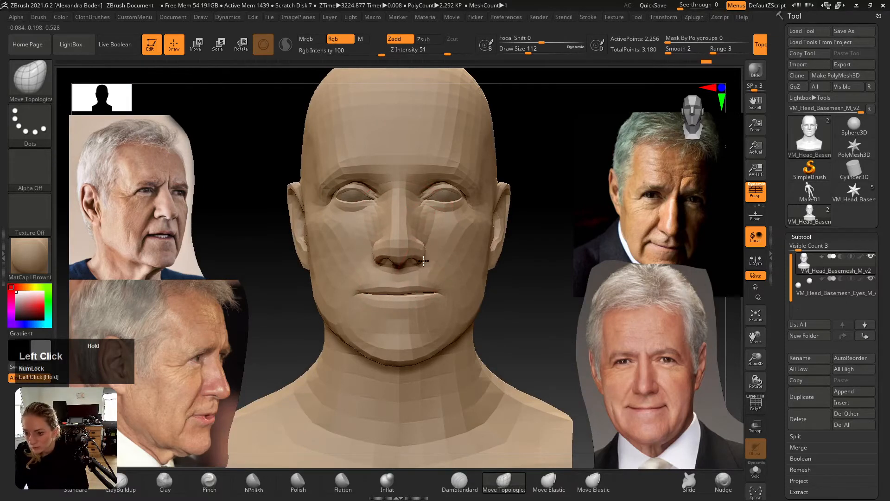
{"action": "mouse_move", "coordinate": [423, 260]}
{"action": "left_mouse_down"}
{"action": "mouse_move", "coordinate": [404, 245]}
{"action": "mouse_move", "coordinate": [400, 217]}
{"action": "mouse_move", "coordinate": [408, 211]}
{"action": "left_mouse_up"}
- Refine the nose bridge and pull the nose tip forward and down in profile, using a brush size of about 46
{"action": "right_click_drag", "start_coordinate": [403, 193], "coordinate": [409, 182], "text": "ctrl"}
{"action": "key", "text": "s"}
{"action": "mouse_move", "coordinate": [409, 183]}
{"action": "left_mouse_down"}
{"action": "mouse_move", "coordinate": [393, 183]}
{"action": "mouse_move", "coordinate": [411, 184]}
{"action": "left_mouse_up"}
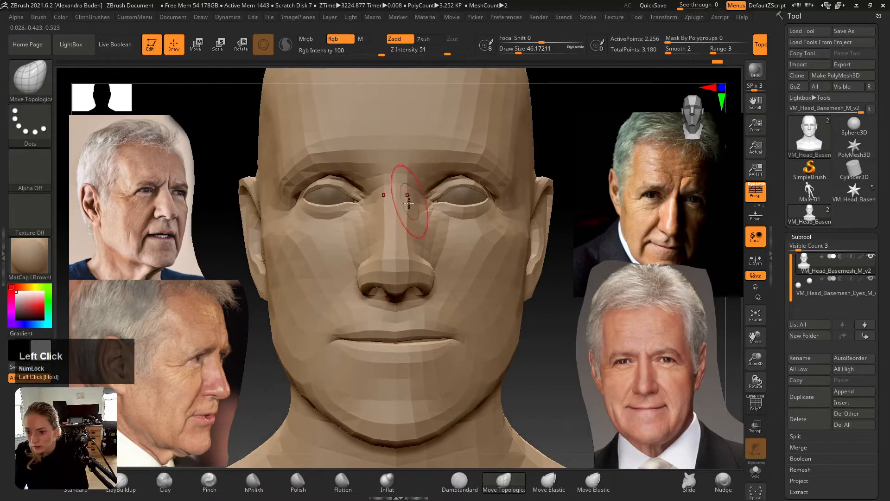
{"action": "mouse_move", "coordinate": [408, 202]}
{"action": "right_mouse_down"}
{"action": "mouse_move", "coordinate": [411, 225]}
{"action": "mouse_move", "coordinate": [413, 216]}
{"action": "mouse_move", "coordinate": [385, 197]}
{"action": "mouse_move", "coordinate": [427, 204]}
{"action": "mouse_move", "coordinate": [422, 199]}
{"action": "right_mouse_up"}
{"action": "right_click_drag", "start_coordinate": [448, 242], "coordinate": [450, 283], "text": "alt"}
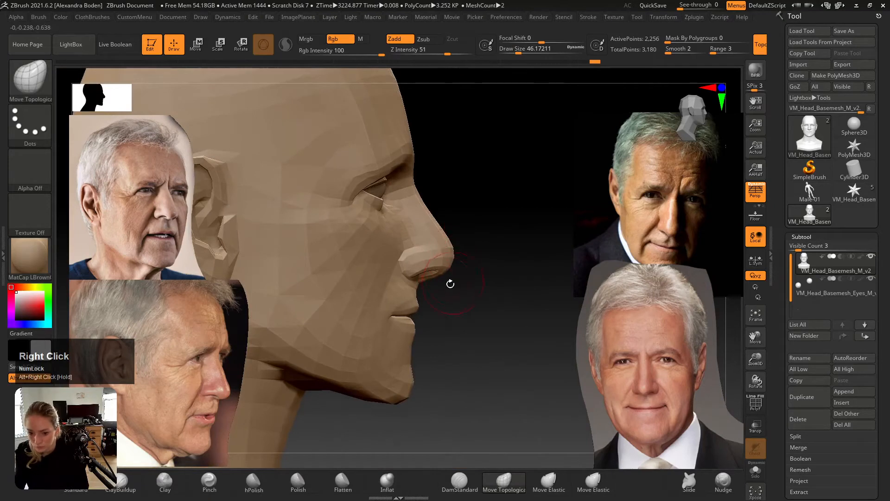
{"action": "left_click_drag", "start_coordinate": [451, 251], "coordinate": [446, 245]}
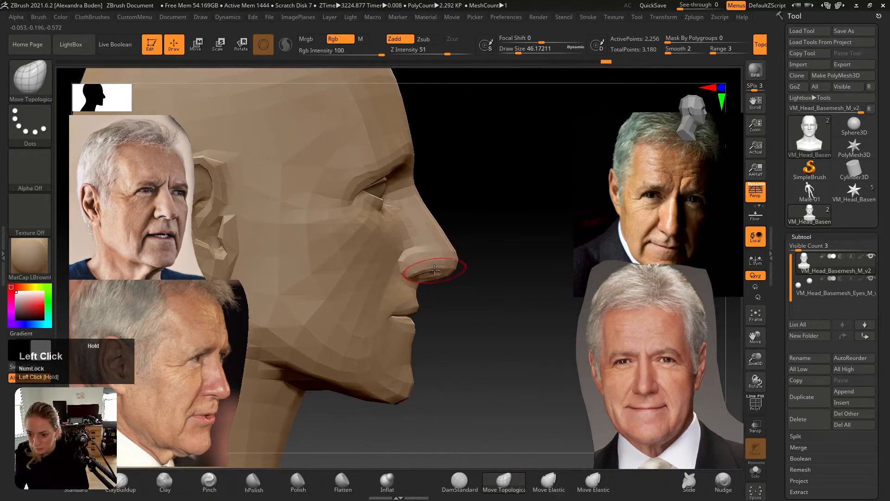
- Build up the cheeks with the Clay brush at size about 90
{"action": "mouse_move", "coordinate": [430, 267]}
{"action": "right_mouse_down", "text": "alt"}
{"action": "mouse_move", "coordinate": [260, 268]}
{"action": "mouse_move", "coordinate": [295, 274]}
{"action": "right_mouse_up", "text": "alt"}
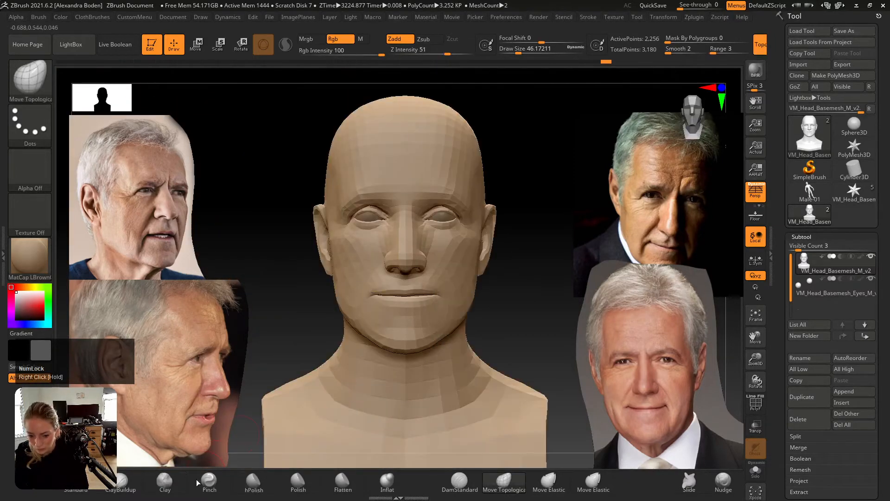
{"action": "left_click", "coordinate": [165, 483]}
{"action": "right_click_drag", "start_coordinate": [268, 341], "coordinate": [429, 299], "text": "alt"}
{"action": "key", "text": "s"}
{"action": "left_click_drag", "start_coordinate": [429, 295], "coordinate": [437, 292]}
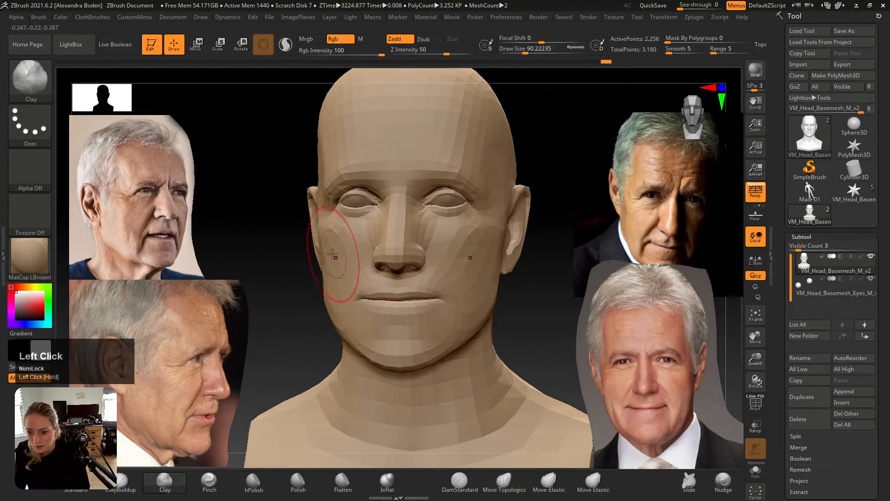
{"action": "right_click_drag", "start_coordinate": [515, 253], "coordinate": [458, 257]}
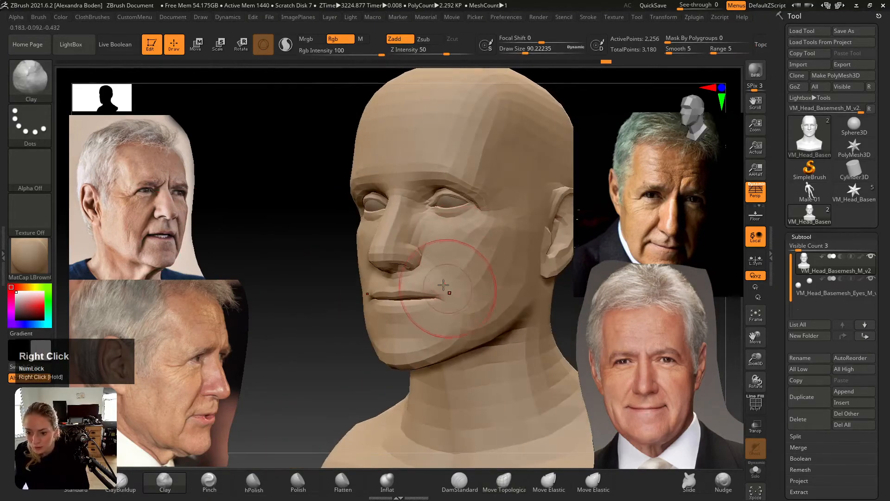
{"action": "right_click_drag", "start_coordinate": [449, 290], "coordinate": [454, 300], "text": "alt"}
{"action": "mouse_move", "coordinate": [500, 226]}
{"action": "left_mouse_down"}
{"action": "mouse_move", "coordinate": [498, 255]}
{"action": "mouse_move", "coordinate": [486, 254]}
{"action": "mouse_move", "coordinate": [491, 247]}
{"action": "mouse_move", "coordinate": [477, 237]}
{"action": "mouse_move", "coordinate": [463, 266]}
{"action": "left_mouse_up"}
- Reshape the outer corner of the eye and its upper lid with the Move Topological brush
{"action": "right_click_drag", "start_coordinate": [478, 255], "coordinate": [334, 211], "text": "alt"}
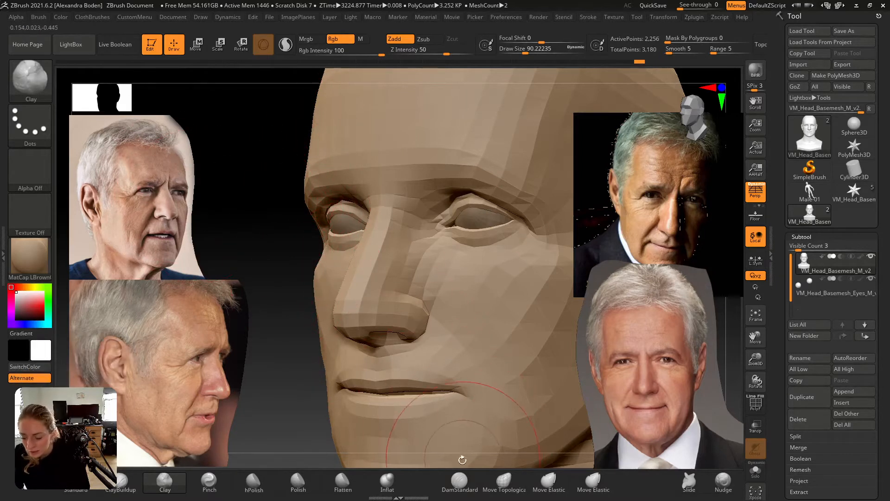
{"action": "left_click", "coordinate": [506, 484]}
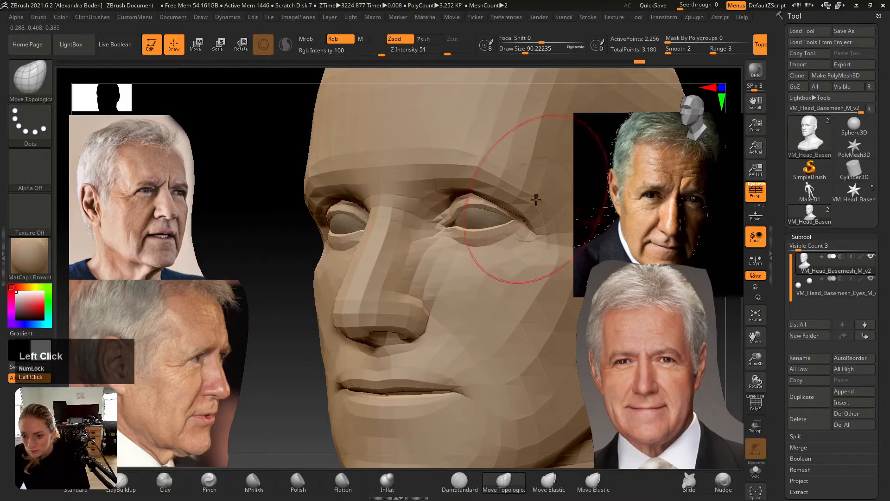
{"action": "mouse_move", "coordinate": [508, 211]}
{"action": "right_mouse_down"}
{"action": "mouse_move", "coordinate": [438, 218]}
{"action": "mouse_move", "coordinate": [431, 242]}
{"action": "mouse_move", "coordinate": [411, 247]}
{"action": "right_mouse_up"}
{"action": "left_click_drag", "start_coordinate": [474, 218], "coordinate": [492, 217]}
{"action": "left_click_drag", "start_coordinate": [491, 216], "coordinate": [482, 231]}
- Try to push the area between the outer brow and the eye along the surface normal
{"action": "mouse_move", "coordinate": [394, 234]}
{"action": "right_mouse_down"}
{"action": "mouse_move", "coordinate": [438, 230]}
{"action": "mouse_move", "coordinate": [479, 205]}
{"action": "right_mouse_up"}
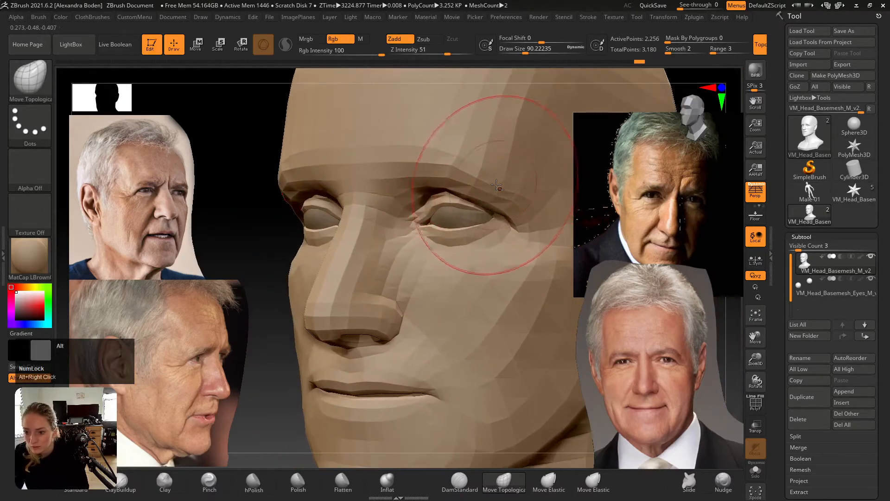
{"action": "mouse_move", "coordinate": [493, 185]}
{"action": "left_mouse_down", "text": "alt"}
{"action": "mouse_move", "coordinate": [477, 212]}
{"action": "mouse_move", "coordinate": [486, 218]}
{"action": "left_mouse_up", "text": "alt"}
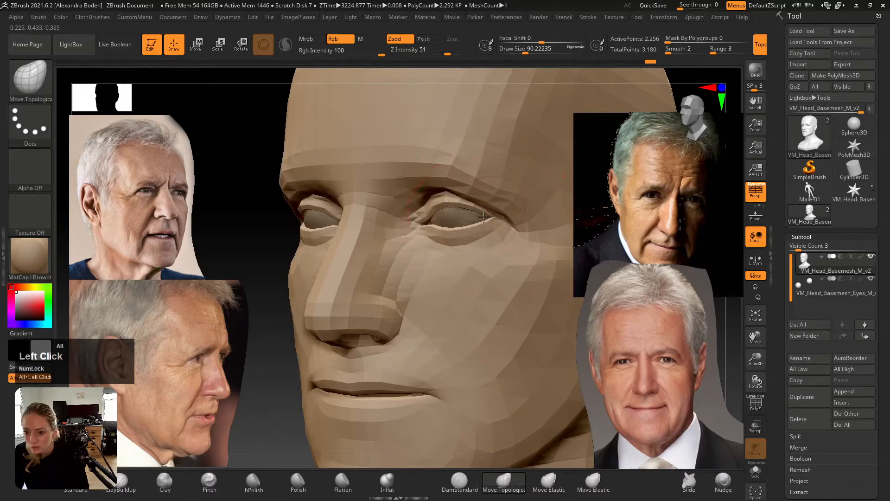
{"action": "key", "text": "ctrl+z"}
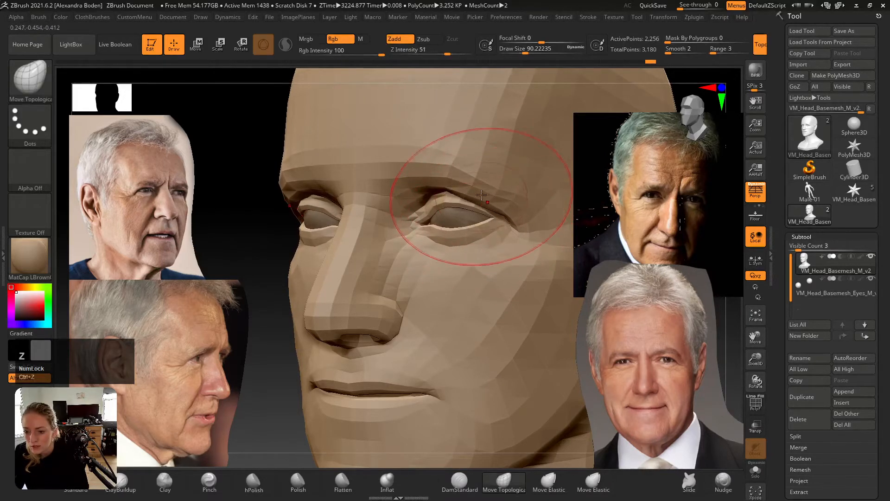
- Refine the outer brow and upper eyelid fold with the Move Topological brush at size about 49
{"action": "mouse_move", "coordinate": [496, 176]}
{"action": "left_mouse_down"}
{"action": "mouse_move", "coordinate": [488, 182]}
{"action": "mouse_move", "coordinate": [497, 181]}
{"action": "left_mouse_up"}
{"action": "key", "text": "s"}
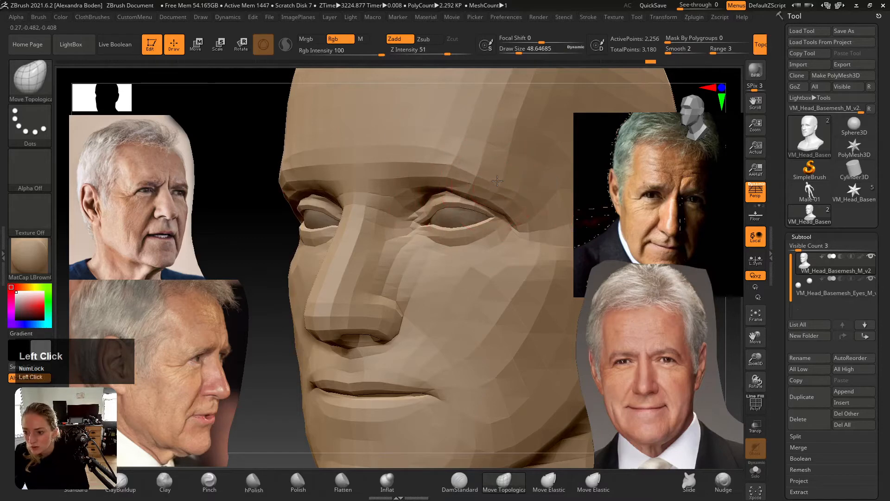
{"action": "mouse_move", "coordinate": [505, 192]}
{"action": "right_mouse_down"}
{"action": "mouse_move", "coordinate": [489, 171]}
{"action": "mouse_move", "coordinate": [501, 202]}
{"action": "right_mouse_up"}
{"action": "left_click_drag", "start_coordinate": [472, 205], "coordinate": [469, 210]}
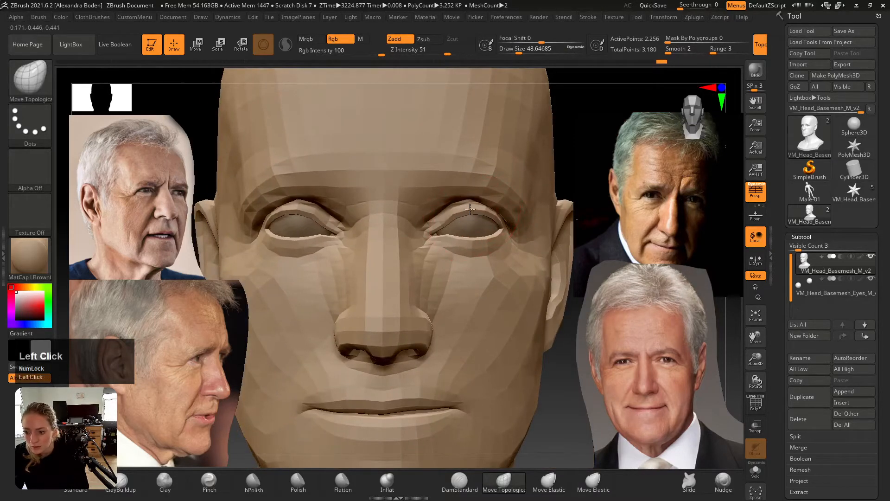
{"action": "right_click_drag", "start_coordinate": [478, 215], "coordinate": [451, 215]}
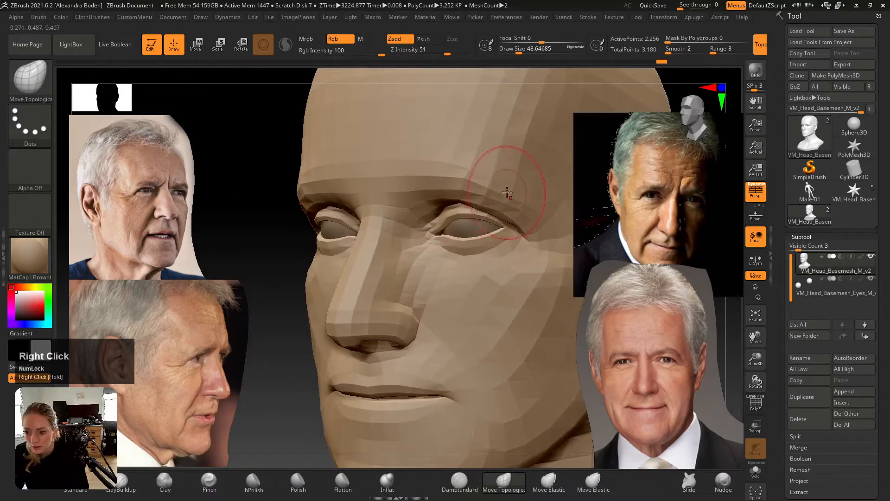
{"action": "left_click_drag", "start_coordinate": [506, 193], "coordinate": [505, 187]}
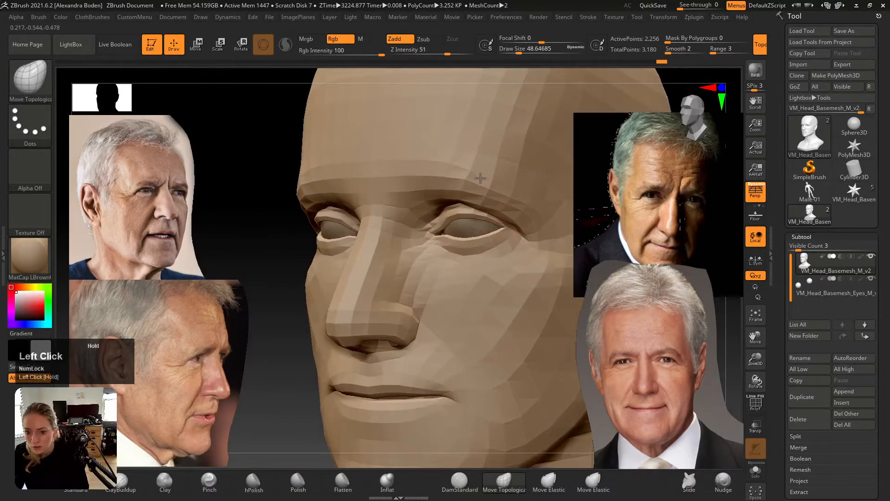
- Adjust the jaw's width in front view with the Move Topological brush at size about 77
{"action": "right_click_drag", "start_coordinate": [304, 150], "coordinate": [296, 158], "text": "shift"}
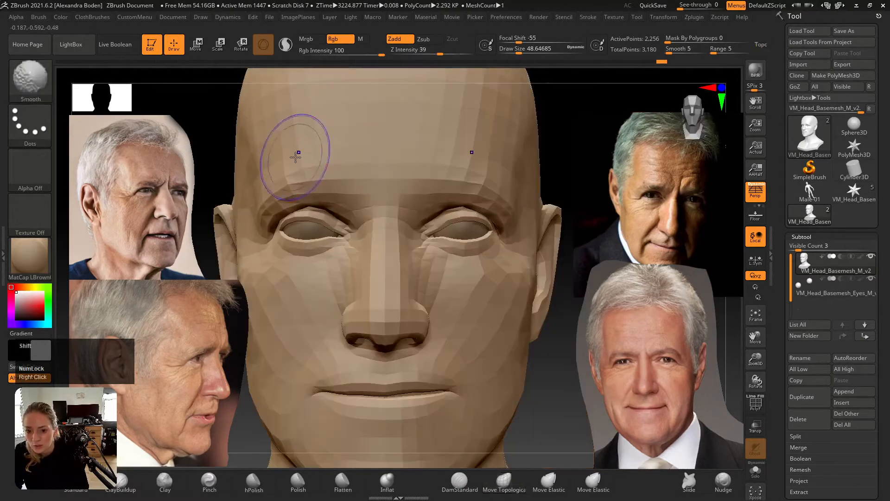
{"action": "mouse_move", "coordinate": [348, 182]}
{"action": "right_mouse_down", "text": "alt"}
{"action": "mouse_move", "coordinate": [404, 181]}
{"action": "mouse_move", "coordinate": [369, 159]}
{"action": "right_mouse_up", "text": "alt"}
{"action": "right_click_drag", "start_coordinate": [424, 266], "coordinate": [394, 279], "text": "alt"}
{"action": "key", "text": "s"}
{"action": "left_click_drag", "start_coordinate": [397, 327], "coordinate": [403, 328]}
{"action": "left_click_drag", "start_coordinate": [468, 317], "coordinate": [468, 311]}
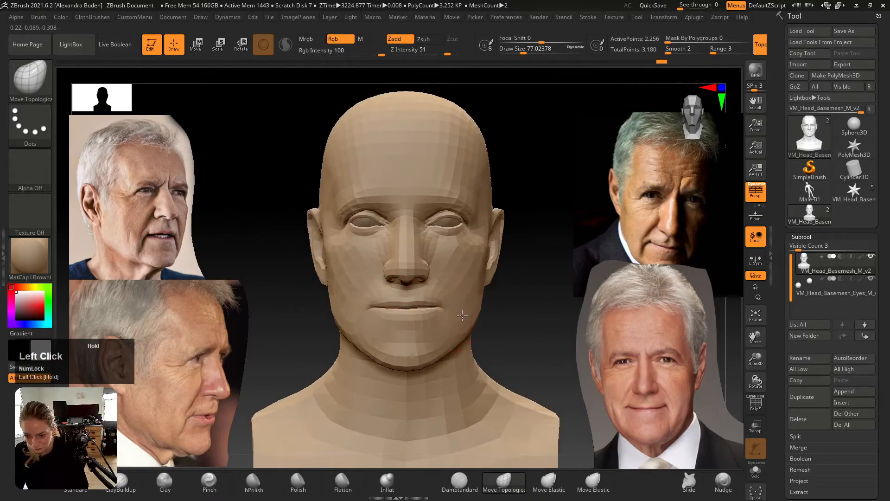
- Pull the front of the chin slightly forward in profile view
{"action": "right_click_drag", "start_coordinate": [462, 310], "coordinate": [473, 281]}
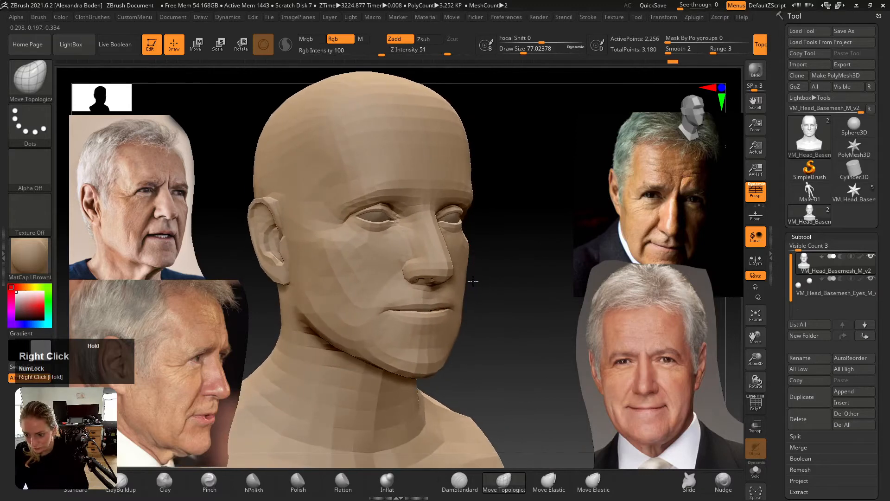
{"action": "mouse_move", "coordinate": [434, 356]}
{"action": "right_mouse_down"}
{"action": "mouse_move", "coordinate": [442, 348]}
{"action": "mouse_move", "coordinate": [434, 369]}
{"action": "mouse_move", "coordinate": [432, 342]}
{"action": "mouse_move", "coordinate": [442, 335]}
{"action": "mouse_move", "coordinate": [440, 353]}
{"action": "right_mouse_up"}
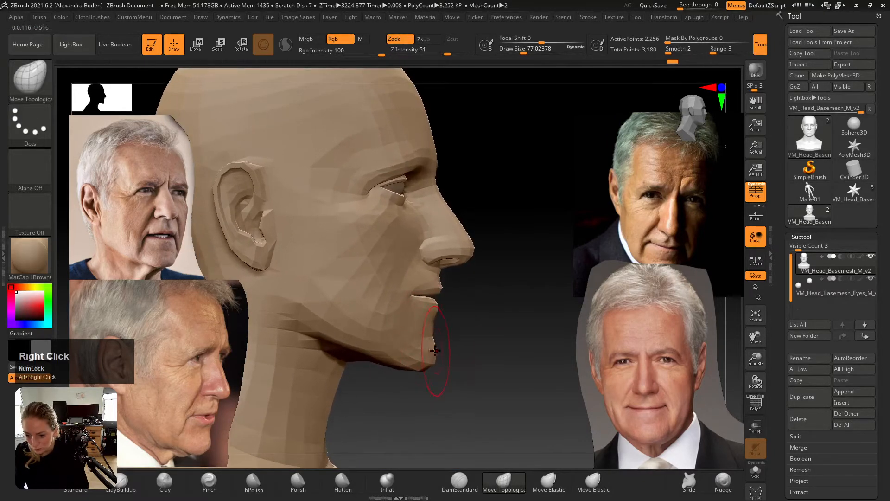
{"action": "left_click_drag", "start_coordinate": [434, 353], "coordinate": [437, 353]}
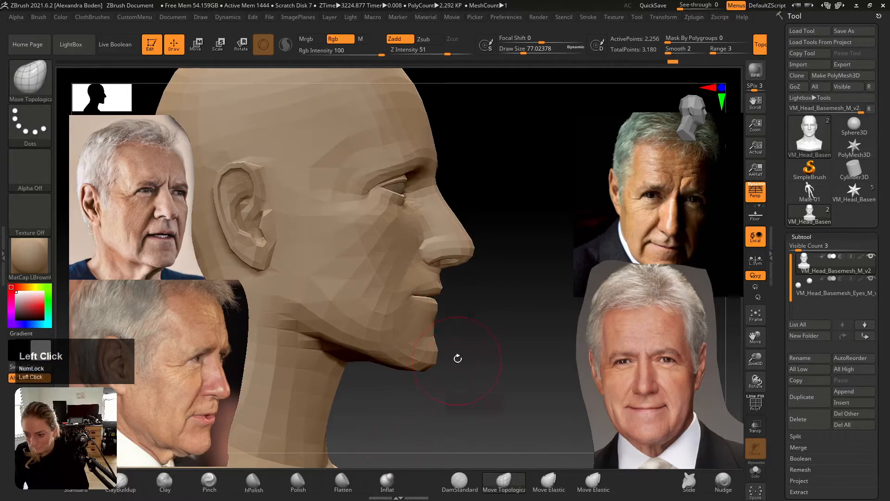
- Reshape the lower cheek and jaw between mouth corner and ear, and pull the underside of the jaw down toward the neck
{"action": "right_click_drag", "start_coordinate": [457, 358], "coordinate": [431, 338]}
{"action": "left_click", "coordinate": [396, 297]}
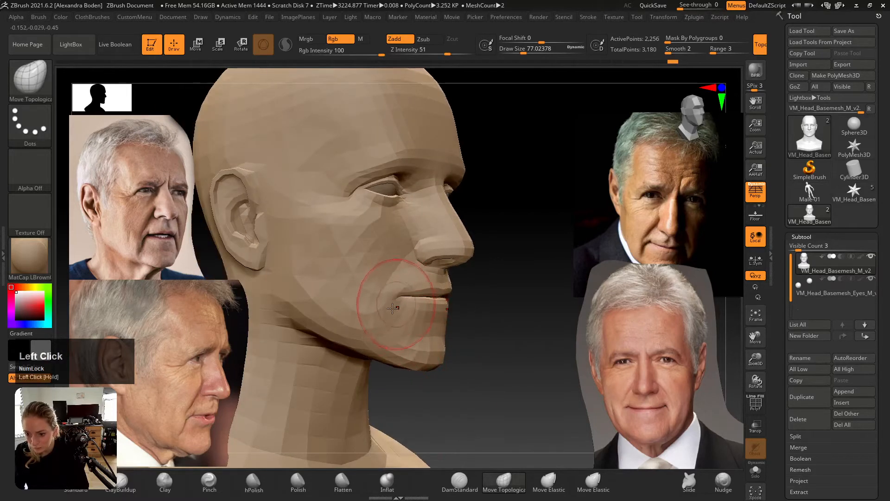
{"action": "left_click_drag", "start_coordinate": [298, 290], "coordinate": [275, 271]}
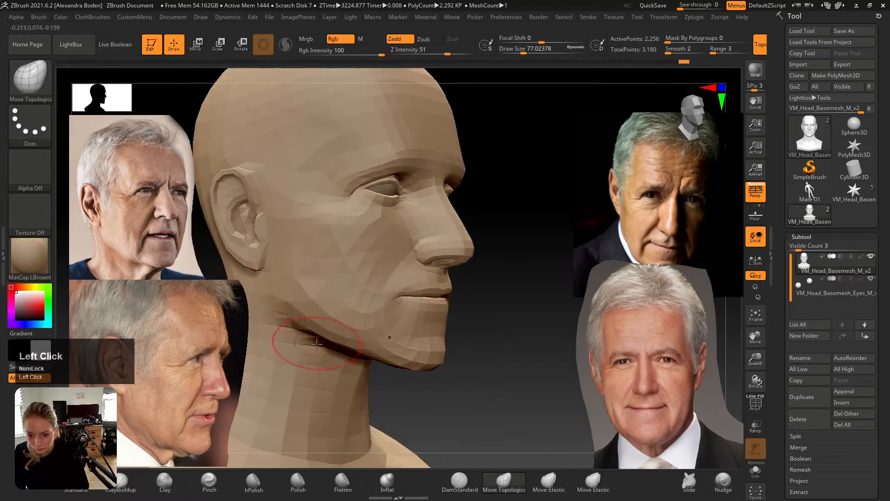
{"action": "right_click_drag", "start_coordinate": [332, 363], "coordinate": [363, 348]}
{"action": "left_click_drag", "start_coordinate": [369, 330], "coordinate": [383, 346]}
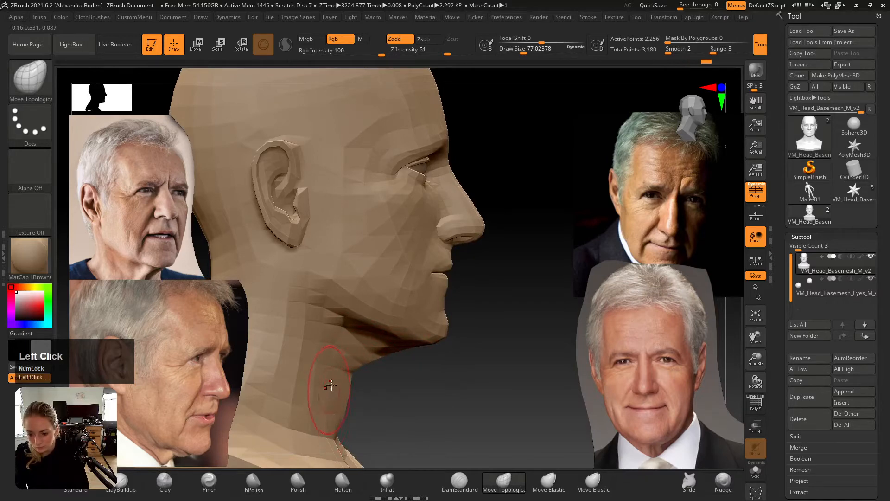
- Reshape the side of the neck just below the jaw with the Move Topological brush at size about 77
{"action": "right_click_drag", "start_coordinate": [331, 384], "coordinate": [316, 344]}
{"action": "left_click_drag", "start_coordinate": [316, 344], "coordinate": [320, 349]}
{"action": "right_click_drag", "start_coordinate": [319, 349], "coordinate": [300, 338]}
{"action": "left_click_drag", "start_coordinate": [308, 344], "coordinate": [315, 345], "text": "alt"}
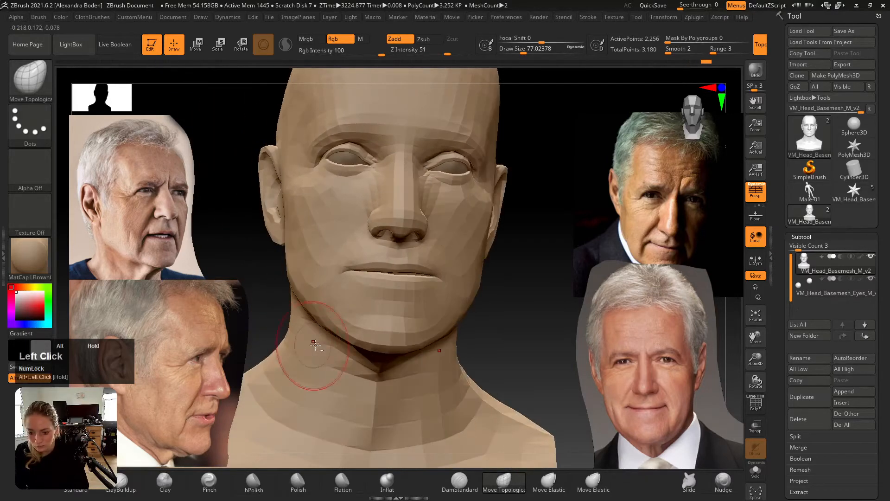
{"action": "right_click_drag", "start_coordinate": [315, 345], "coordinate": [384, 358]}
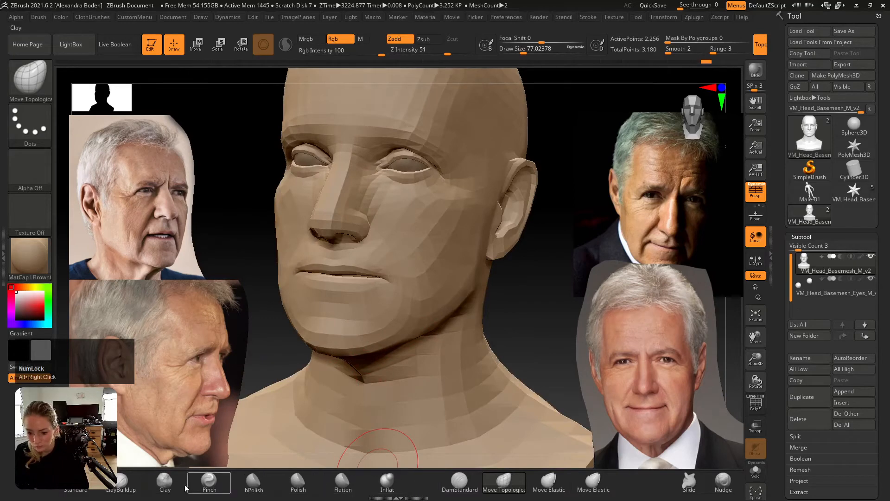
- Build up the area under the jawline and upper neck with the Clay brush at size about 77
{"action": "left_click", "coordinate": [165, 483]}
{"action": "left_click_drag", "start_coordinate": [417, 373], "coordinate": [422, 346]}
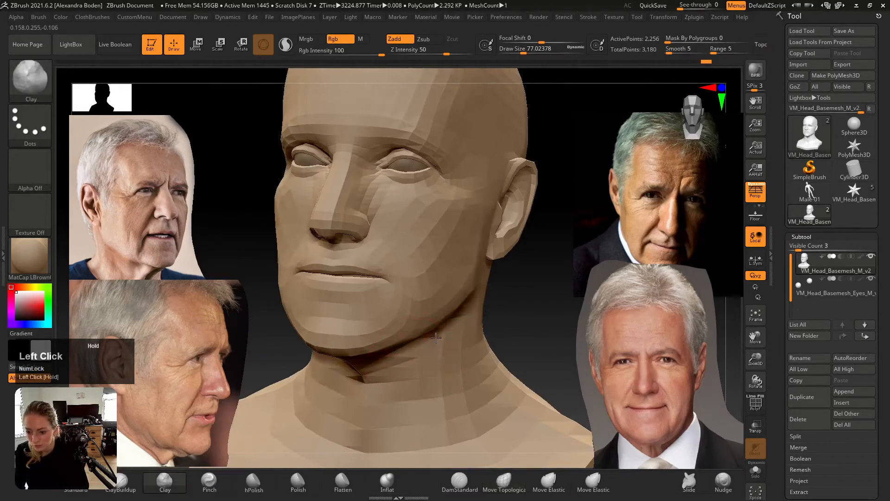
{"action": "right_click_drag", "start_coordinate": [426, 348], "coordinate": [379, 350]}
{"action": "left_click_drag", "start_coordinate": [422, 336], "coordinate": [374, 358]}
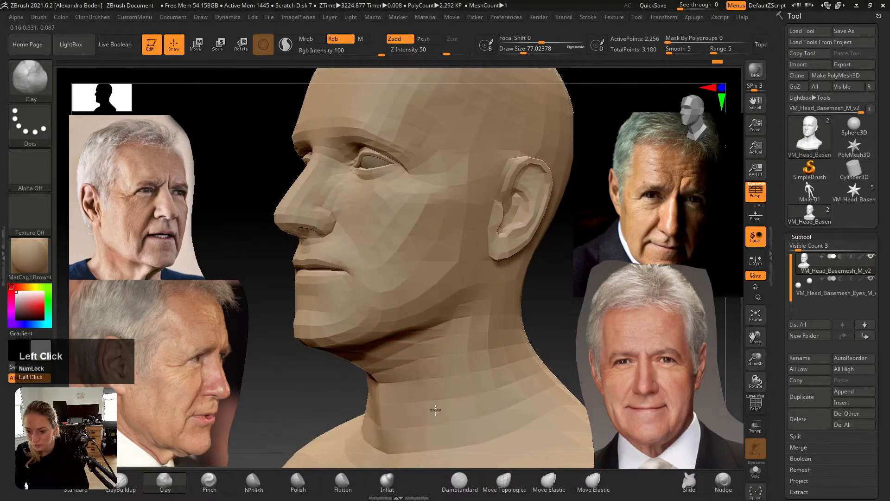
{"action": "mouse_move", "coordinate": [448, 329]}
{"action": "left_mouse_down"}
{"action": "mouse_move", "coordinate": [452, 322]}
{"action": "mouse_move", "coordinate": [412, 343]}
{"action": "left_mouse_up"}
{"action": "mouse_move", "coordinate": [445, 338]}
{"action": "right_mouse_down"}
{"action": "mouse_move", "coordinate": [410, 336]}
{"action": "mouse_move", "coordinate": [422, 324]}
{"action": "mouse_move", "coordinate": [407, 308]}
{"action": "right_mouse_up"}
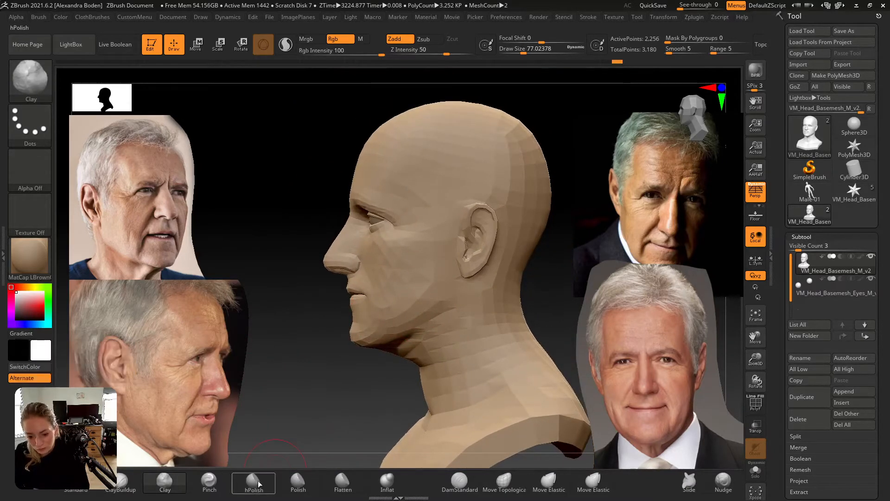
{"action": "left_click", "coordinate": [461, 485]}
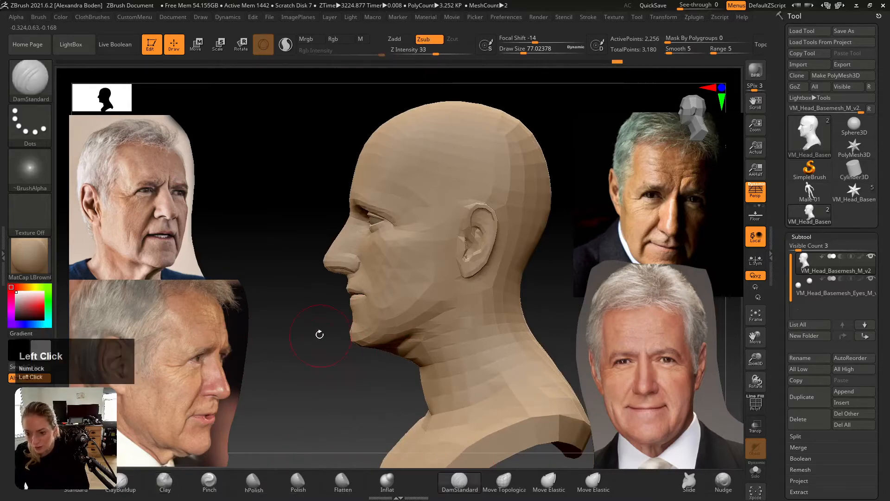
{"action": "mouse_move", "coordinate": [318, 334]}
{"action": "right_mouse_down"}
{"action": "mouse_move", "coordinate": [371, 316]}
{"action": "mouse_move", "coordinate": [426, 260]}
{"action": "right_mouse_up"}
{"action": "key", "text": "s"}
{"action": "left_click_drag", "start_coordinate": [425, 261], "coordinate": [416, 261]}
{"action": "right_click_drag", "start_coordinate": [424, 245], "coordinate": [349, 454]}
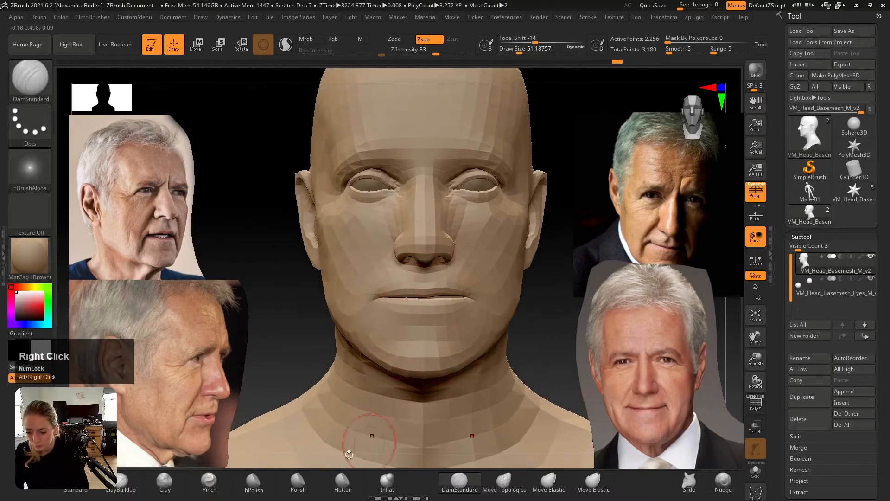
{"action": "right_click_drag", "start_coordinate": [367, 270], "coordinate": [358, 224]}
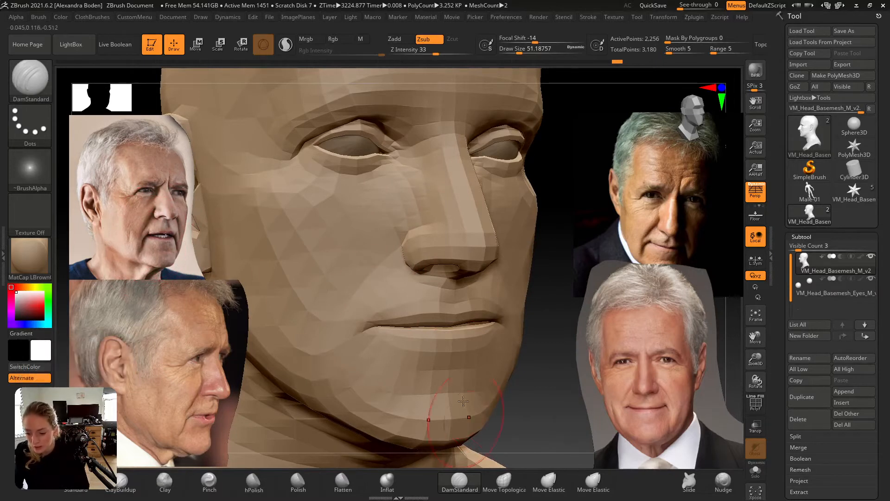
- Reshape the wing of the nose and its crease with the Move Topological brush at size about 25
{"action": "left_click", "coordinate": [504, 480]}
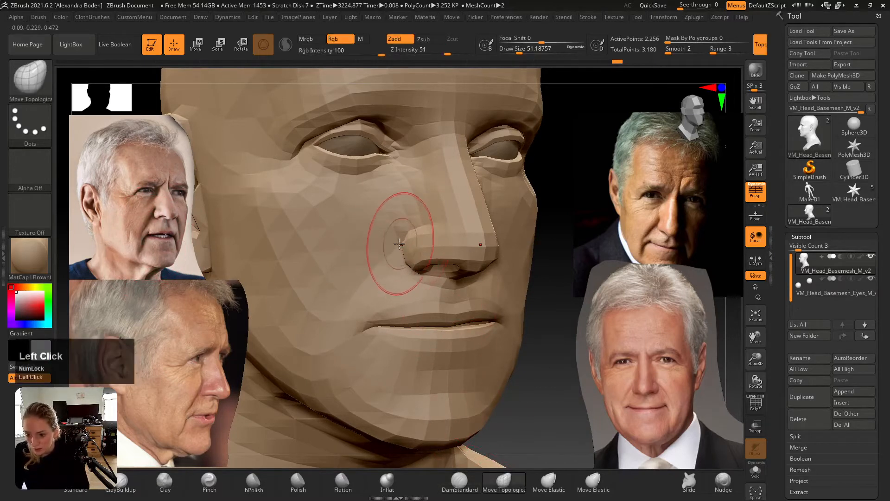
{"action": "key", "text": "s"}
{"action": "left_click_drag", "start_coordinate": [408, 245], "coordinate": [400, 244]}
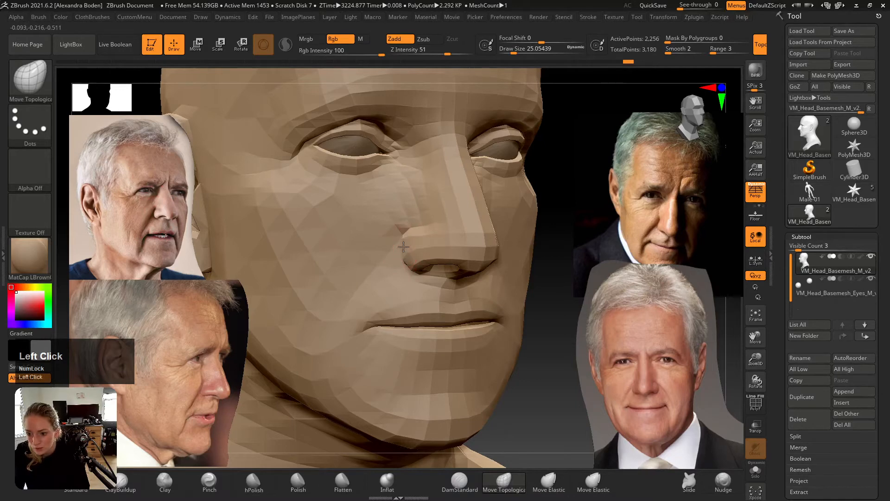
{"action": "left_click_drag", "start_coordinate": [414, 228], "coordinate": [411, 227]}
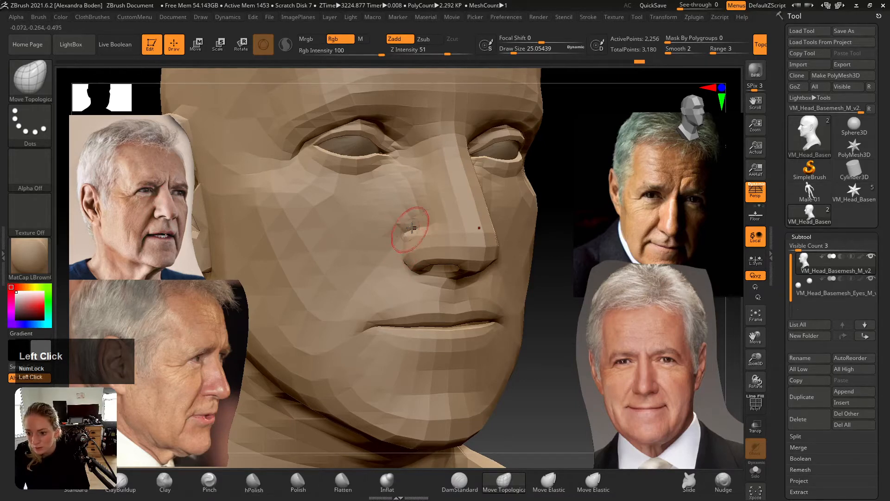
{"action": "mouse_move", "coordinate": [418, 236]}
{"action": "right_mouse_down"}
{"action": "mouse_move", "coordinate": [422, 256]}
{"action": "mouse_move", "coordinate": [387, 292]}
{"action": "right_mouse_up"}
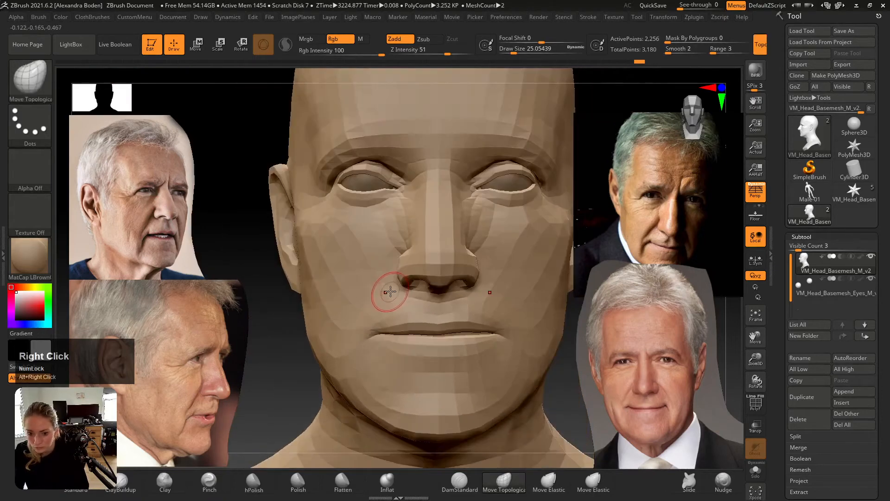
- Adjust the lips and raise the mouth corners in front view with the brush at size about 46, undoing unwanted strokes
{"action": "key", "text": "s"}
{"action": "left_click_drag", "start_coordinate": [452, 326], "coordinate": [463, 326]}
{"action": "mouse_move", "coordinate": [462, 333]}
{"action": "left_mouse_down"}
{"action": "mouse_move", "coordinate": [478, 349]}
{"action": "mouse_move", "coordinate": [450, 329]}
{"action": "mouse_move", "coordinate": [465, 347]}
{"action": "left_mouse_up"}
{"action": "key", "text": "ctrl+z"}
{"action": "key", "text": "ctrl+z"}
{"action": "key", "text": "s"}
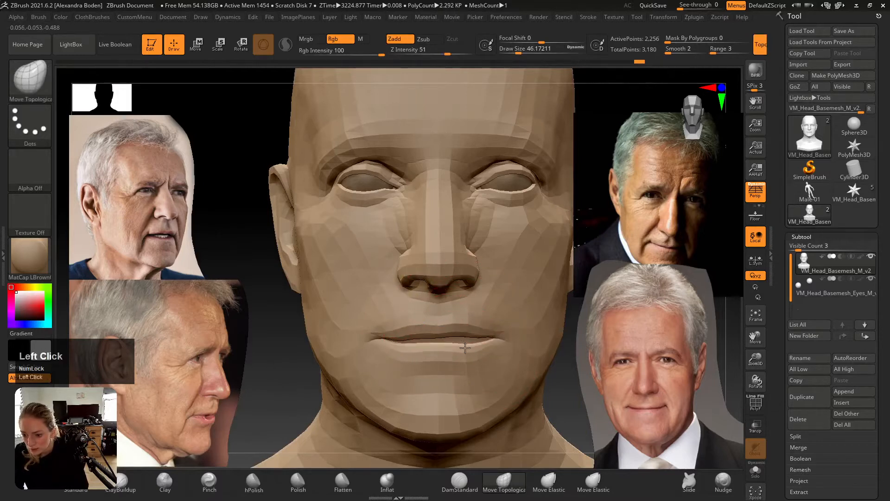
{"action": "key", "text": "ctrl+z"}
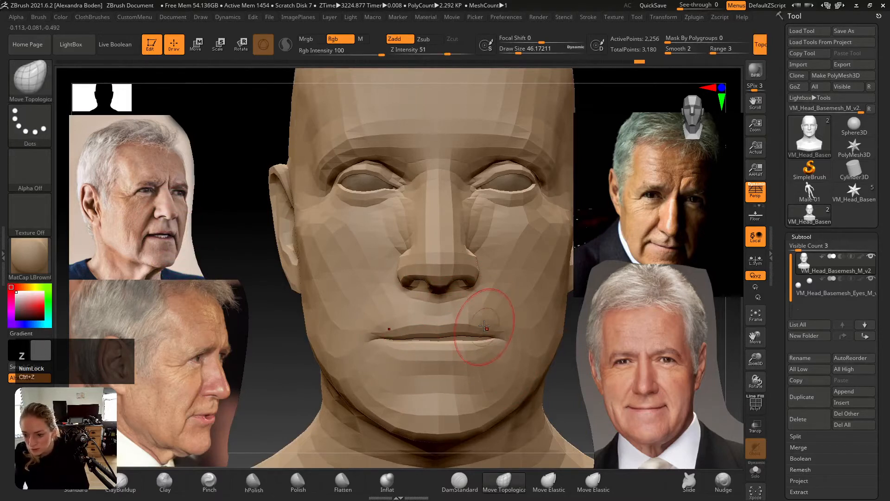
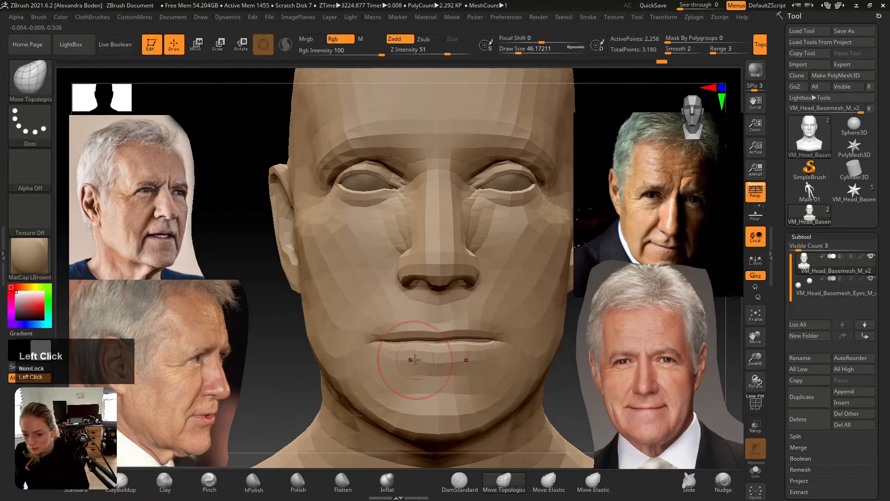
{"action": "right_click_drag", "start_coordinate": [414, 359], "coordinate": [461, 341]}
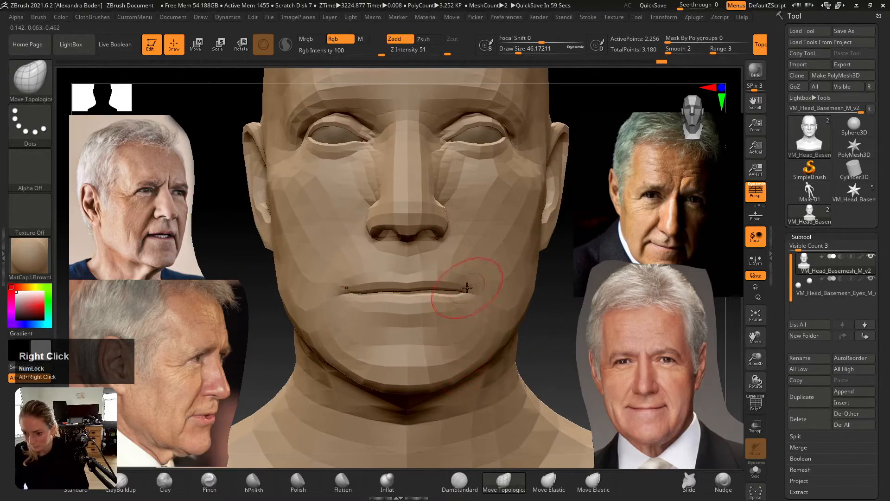
{"action": "left_click_drag", "start_coordinate": [467, 288], "coordinate": [461, 277]}
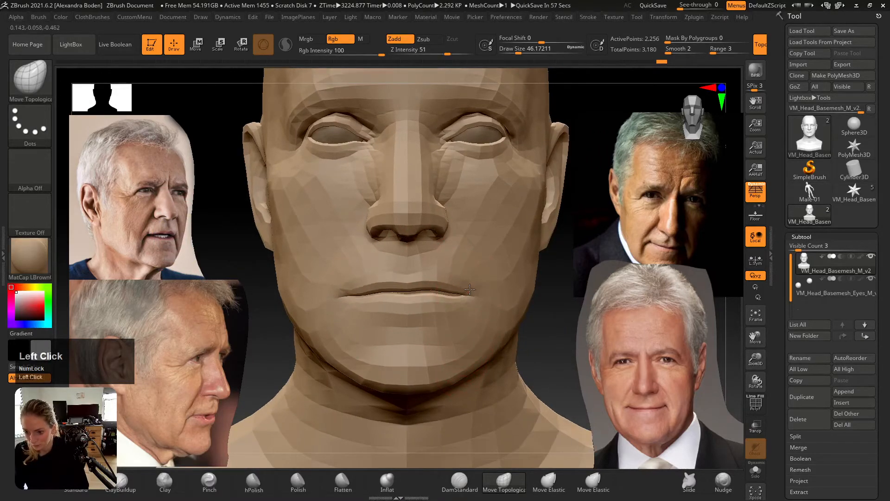
{"action": "right_click", "coordinate": [476, 285]}
- Reshape the cheek beside the nose and mouth with the Move Topological brush at size about 87
{"action": "right_click_drag", "start_coordinate": [490, 293], "coordinate": [463, 281]}
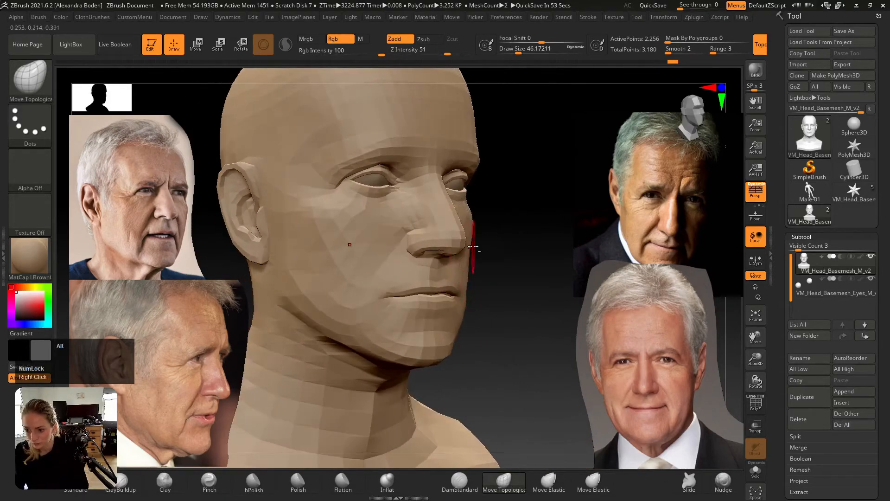
{"action": "right_click_drag", "start_coordinate": [476, 230], "coordinate": [483, 254]}
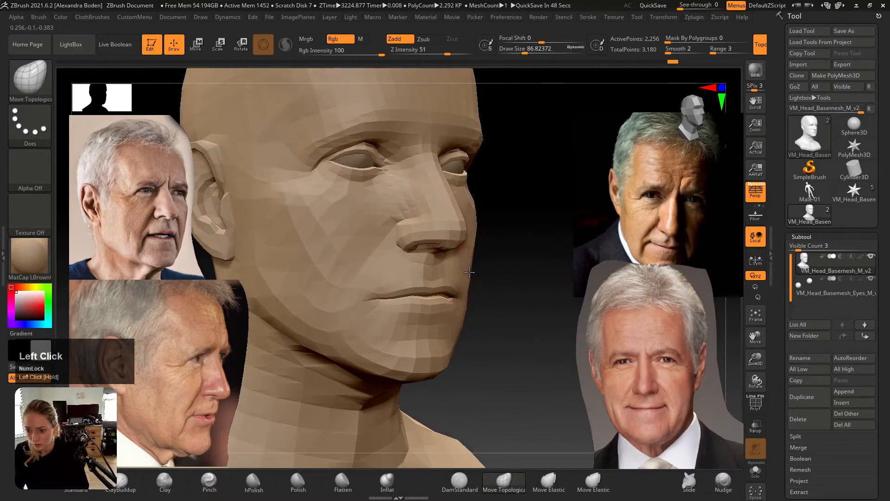
{"action": "mouse_move", "coordinate": [472, 277]}
{"action": "right_mouse_down"}
{"action": "mouse_move", "coordinate": [491, 274]}
{"action": "mouse_move", "coordinate": [521, 234]}
{"action": "mouse_move", "coordinate": [487, 258]}
{"action": "mouse_move", "coordinate": [469, 251]}
{"action": "mouse_move", "coordinate": [450, 269]}
{"action": "right_mouse_up"}
{"action": "left_click", "coordinate": [522, 230], "text": "shift"}
{"action": "left_click_drag", "start_coordinate": [453, 252], "coordinate": [450, 237]}
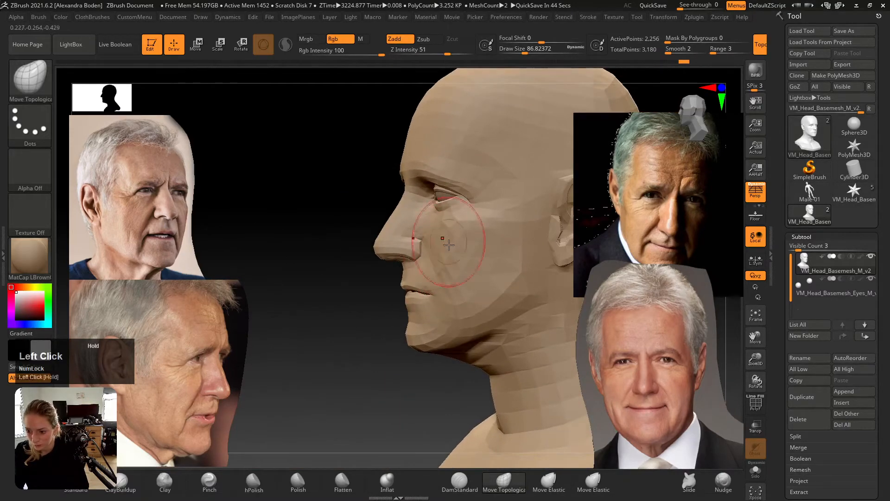
{"action": "mouse_move", "coordinate": [450, 237]}
{"action": "right_mouse_down"}
{"action": "mouse_move", "coordinate": [456, 280]}
{"action": "mouse_move", "coordinate": [416, 304]}
{"action": "mouse_move", "coordinate": [418, 292]}
{"action": "right_mouse_up"}
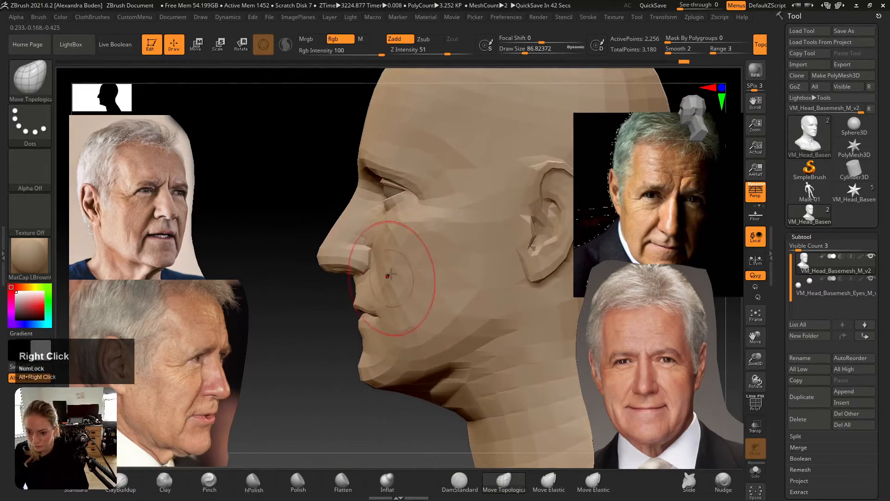
{"action": "left_click_drag", "start_coordinate": [389, 272], "coordinate": [391, 264]}
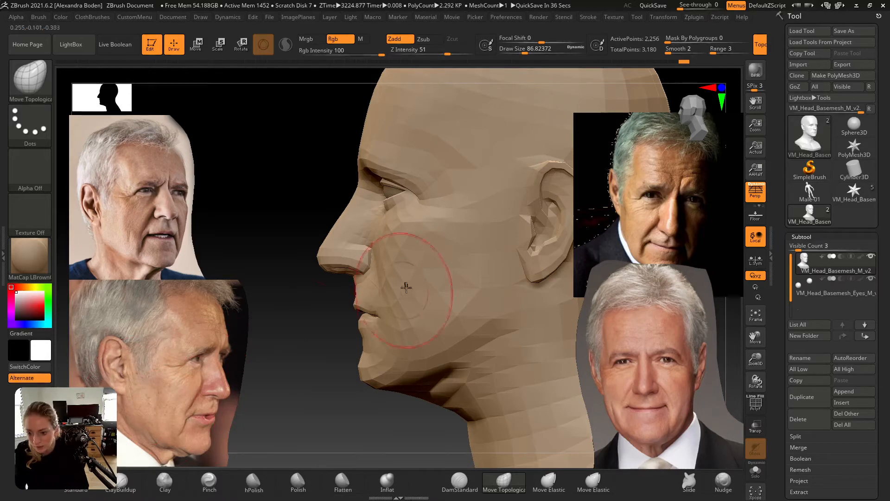
- Adjust the cheek beside the mouth and the jaw area behind the chin in profile view
{"action": "left_click", "coordinate": [396, 305]}
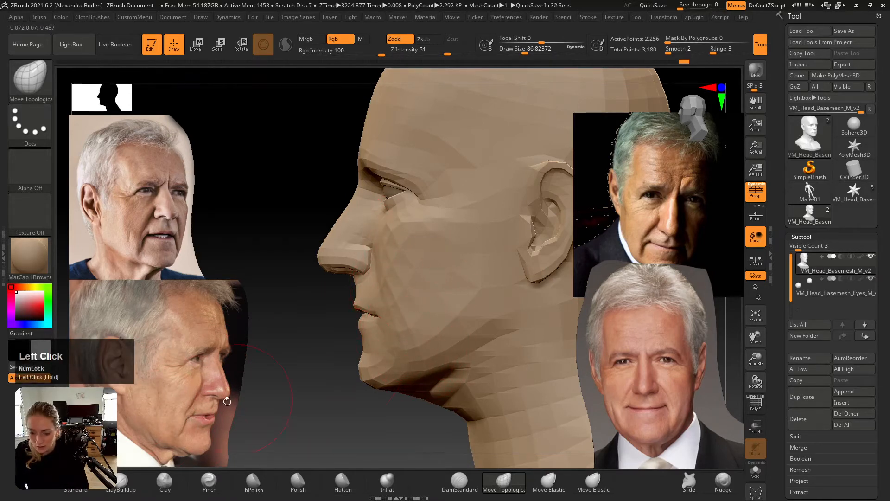
{"action": "left_click", "coordinate": [406, 331]}
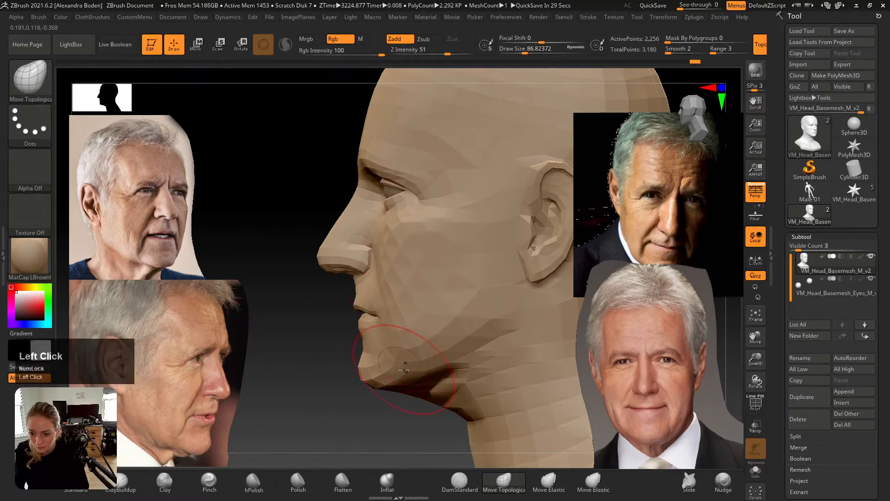
{"action": "left_click_drag", "start_coordinate": [401, 369], "coordinate": [402, 371]}
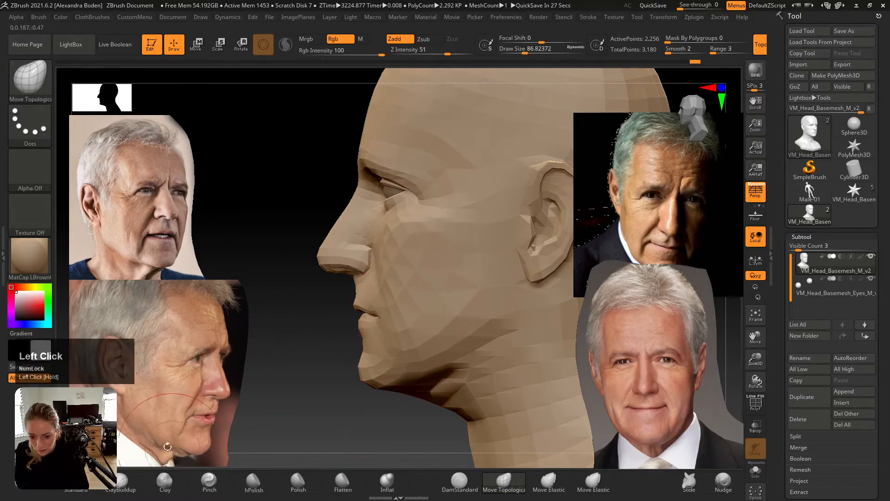
{"action": "left_click_drag", "start_coordinate": [419, 353], "coordinate": [422, 356]}
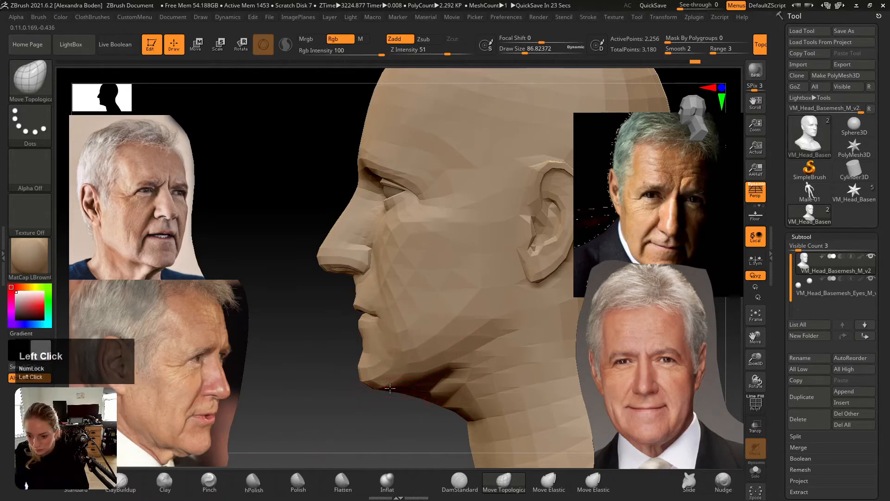
- Switch to the Clay brush and smooth the cheek between the mouth corner and the ear
{"action": "left_click", "coordinate": [157, 485]}
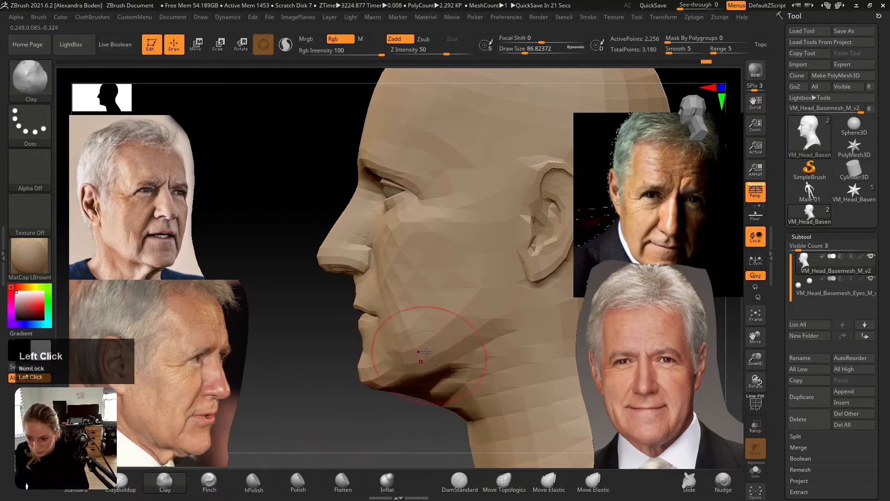
{"action": "mouse_move", "coordinate": [425, 352]}
{"action": "right_mouse_down"}
{"action": "mouse_move", "coordinate": [427, 282]}
{"action": "mouse_move", "coordinate": [435, 314]}
{"action": "mouse_move", "coordinate": [451, 302]}
{"action": "right_mouse_up"}
{"action": "mouse_move", "coordinate": [431, 344]}
{"action": "left_mouse_down", "text": "shift"}
{"action": "mouse_move", "coordinate": [420, 332]}
{"action": "mouse_move", "coordinate": [430, 285]}
{"action": "left_mouse_up", "text": "shift"}
{"action": "right_click_drag", "start_coordinate": [451, 293], "coordinate": [408, 283]}
{"action": "left_click_drag", "start_coordinate": [444, 271], "coordinate": [458, 255], "text": "shift"}
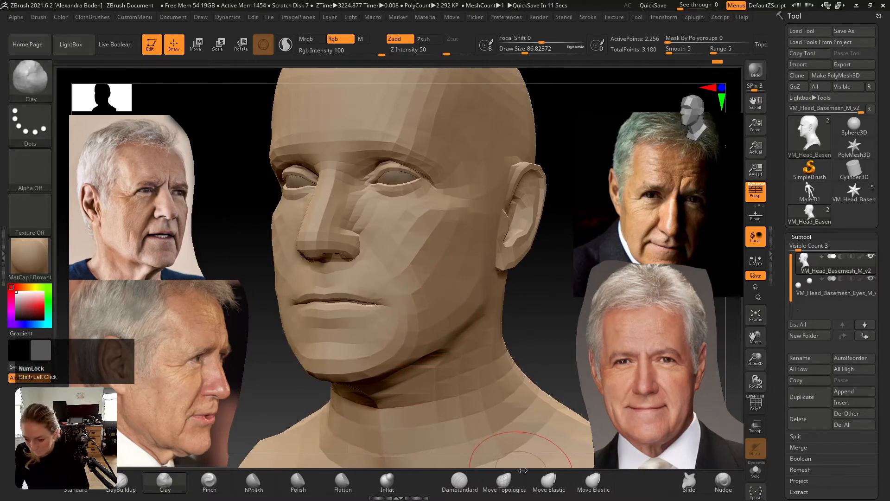
- Shift the brow and eye area in front view with the Move Topological brush at size about 172
{"action": "left_click", "coordinate": [491, 478]}
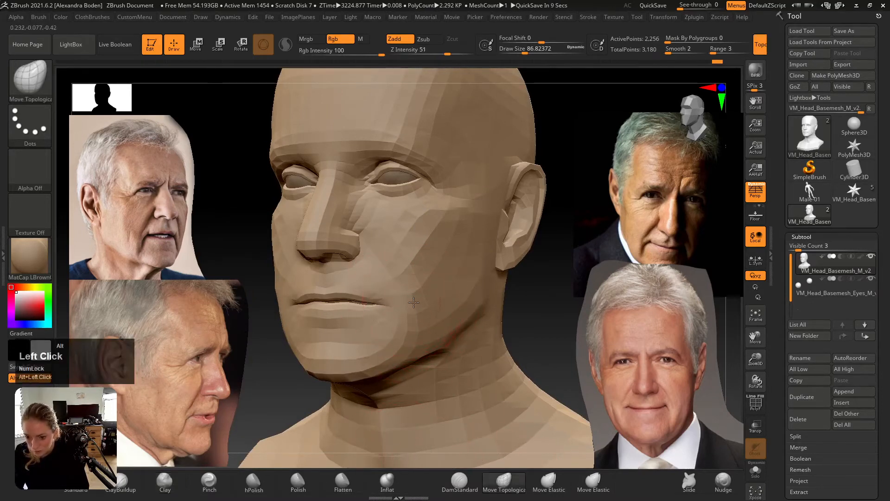
{"action": "mouse_move", "coordinate": [407, 313]}
{"action": "right_mouse_down"}
{"action": "mouse_move", "coordinate": [405, 248]}
{"action": "mouse_move", "coordinate": [416, 283]}
{"action": "mouse_move", "coordinate": [485, 211]}
{"action": "mouse_move", "coordinate": [463, 234]}
{"action": "mouse_move", "coordinate": [417, 193]}
{"action": "mouse_move", "coordinate": [438, 246]}
{"action": "mouse_move", "coordinate": [433, 262]}
{"action": "mouse_move", "coordinate": [491, 179]}
{"action": "mouse_move", "coordinate": [446, 225]}
{"action": "mouse_move", "coordinate": [455, 276]}
{"action": "mouse_move", "coordinate": [447, 269]}
{"action": "right_mouse_up"}
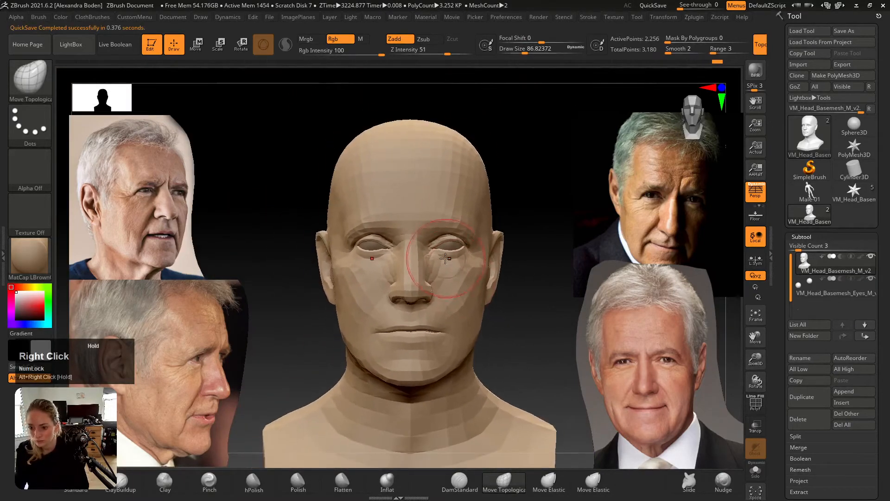
{"action": "key", "text": "s"}
{"action": "left_click_drag", "start_coordinate": [448, 271], "coordinate": [458, 272]}
{"action": "right_click_drag", "start_coordinate": [456, 272], "coordinate": [469, 205], "text": "alt"}
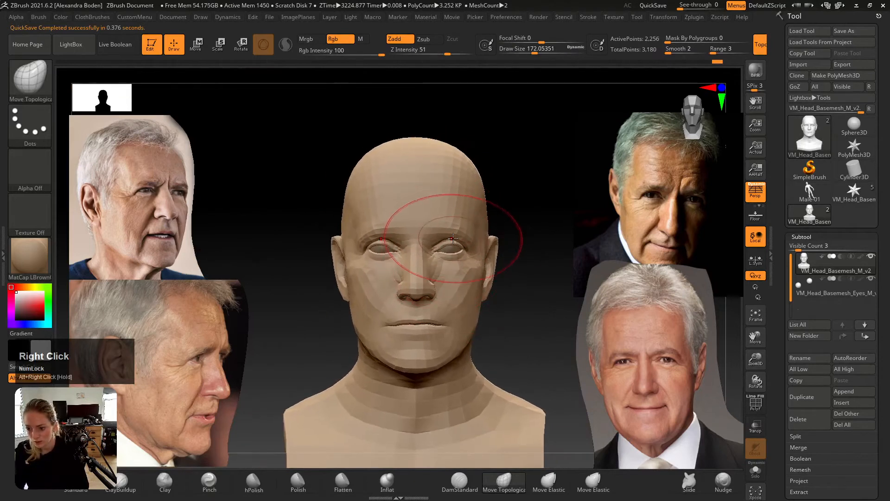
{"action": "left_click", "coordinate": [454, 241]}
{"action": "mouse_move", "coordinate": [456, 238]}
{"action": "right_mouse_down"}
{"action": "mouse_move", "coordinate": [441, 242]}
{"action": "mouse_move", "coordinate": [452, 241]}
{"action": "right_mouse_up"}
{"action": "left_click_drag", "start_coordinate": [452, 240], "coordinate": [458, 241]}
{"action": "left_click", "coordinate": [457, 242]}
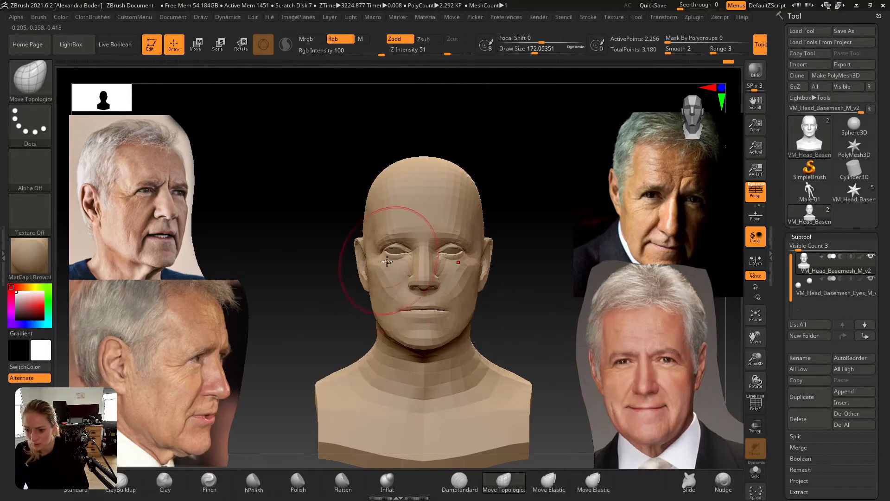
- Refine the outer eye area, cheekbones and side of the head near the ears in front view
{"action": "left_click_drag", "start_coordinate": [387, 262], "coordinate": [385, 261]}
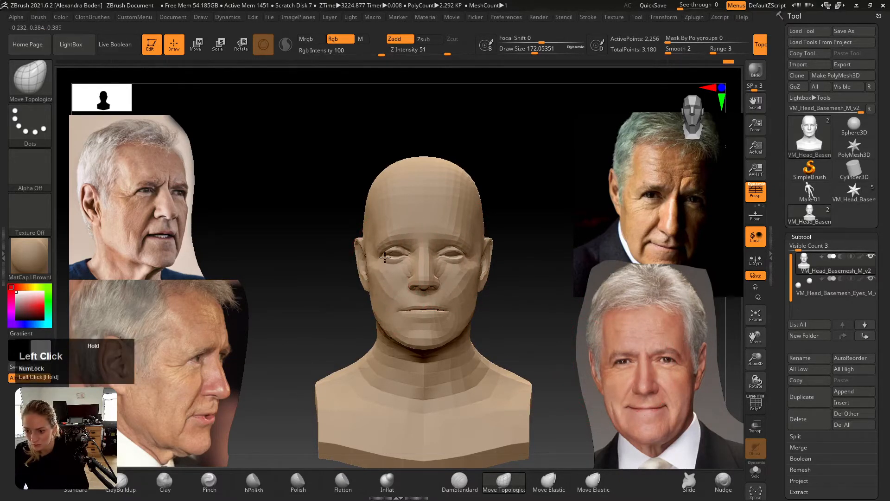
{"action": "left_click", "coordinate": [471, 255]}
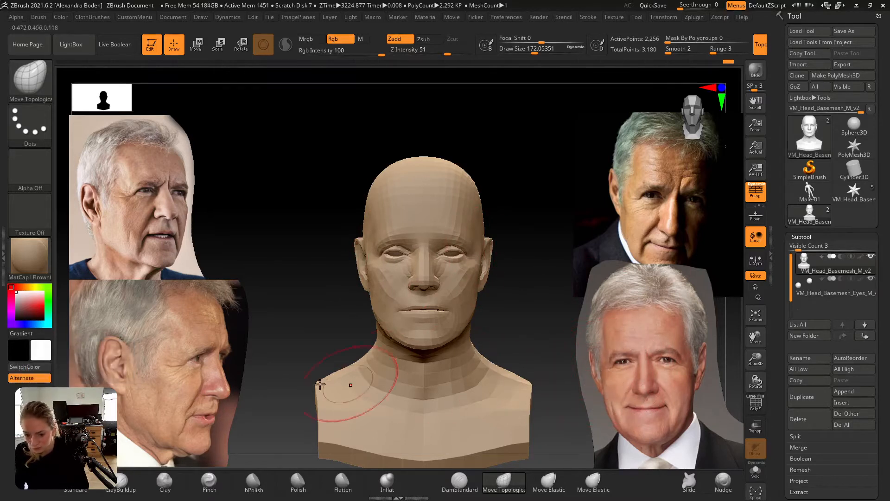
{"action": "right_click_drag", "start_coordinate": [259, 332], "coordinate": [273, 356], "text": "ctrl"}
{"action": "left_click_drag", "start_coordinate": [490, 241], "coordinate": [483, 257]}
- Select the eyes subtool, centre the Move gizmo on the unmasked mesh and adjust the position of the eyeballs
{"action": "mouse_move", "coordinate": [487, 257]}
{"action": "right_mouse_down", "text": "ctrl"}
{"action": "mouse_move", "coordinate": [503, 281]}
{"action": "mouse_move", "coordinate": [482, 269]}
{"action": "mouse_move", "coordinate": [483, 278]}
{"action": "right_mouse_up", "text": "ctrl"}
{"action": "left_click", "coordinate": [820, 292]}
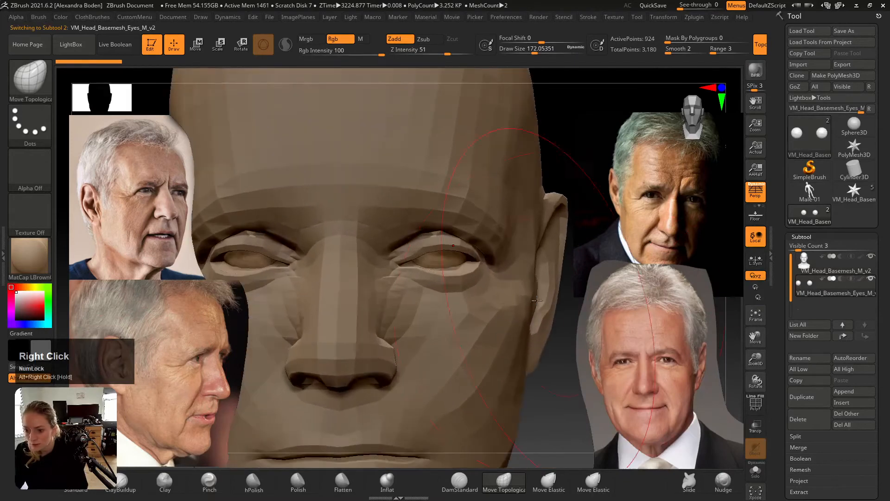
{"action": "key", "text": "w"}
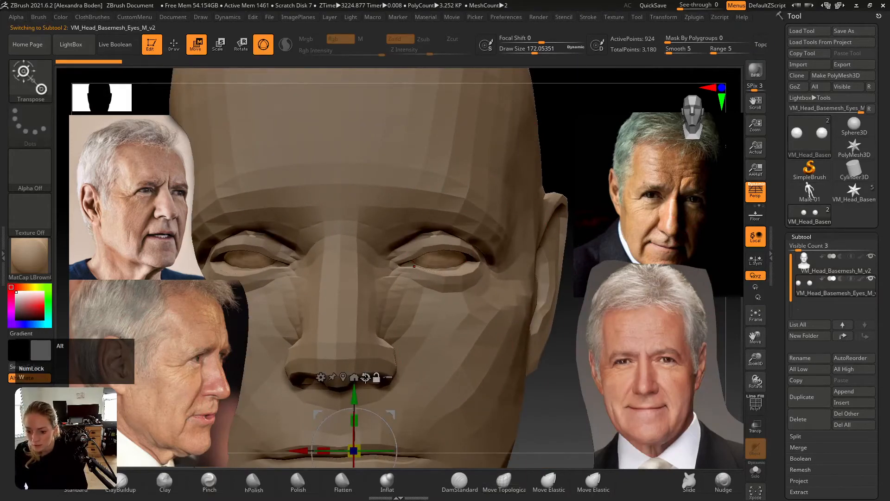
{"action": "left_click", "coordinate": [365, 377], "text": "alt"}
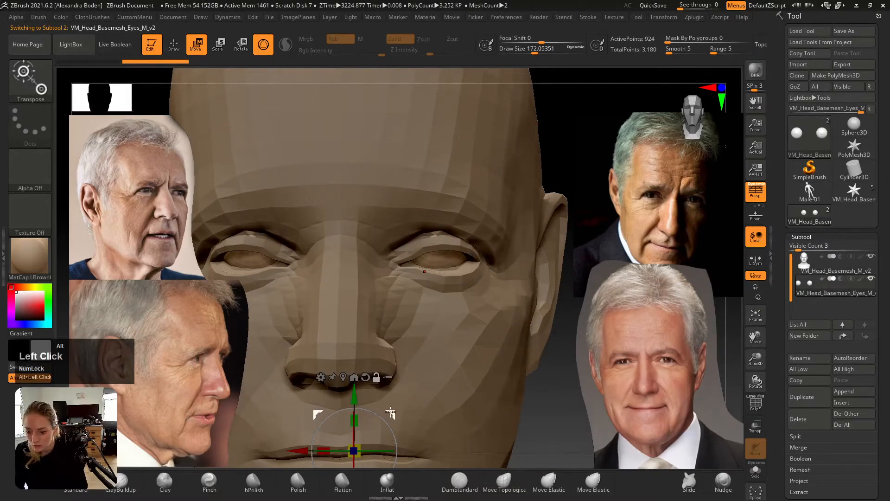
{"action": "left_click_drag", "start_coordinate": [390, 414], "coordinate": [452, 292], "text": "alt"}
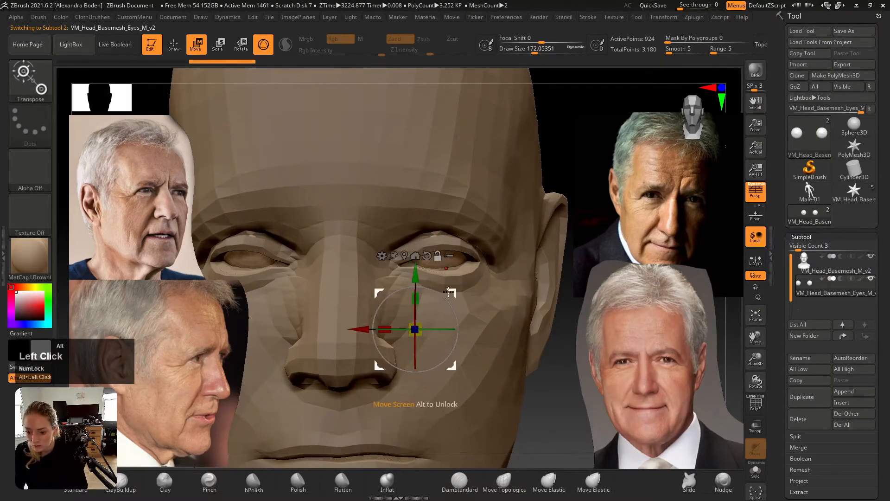
{"action": "left_click", "coordinate": [403, 256]}
{"action": "left_click_drag", "start_coordinate": [343, 199], "coordinate": [343, 198]}
{"action": "right_click_drag", "start_coordinate": [343, 198], "coordinate": [366, 222]}
{"action": "left_click_drag", "start_coordinate": [390, 260], "coordinate": [390, 258]}
- Reselect the head subtool and reshape the outer eye area with the Move Topological brush, setting its size to about 128
{"action": "left_click", "coordinate": [391, 273], "text": "alt"}
{"action": "right_click_drag", "start_coordinate": [391, 273], "coordinate": [420, 277], "text": "shift"}
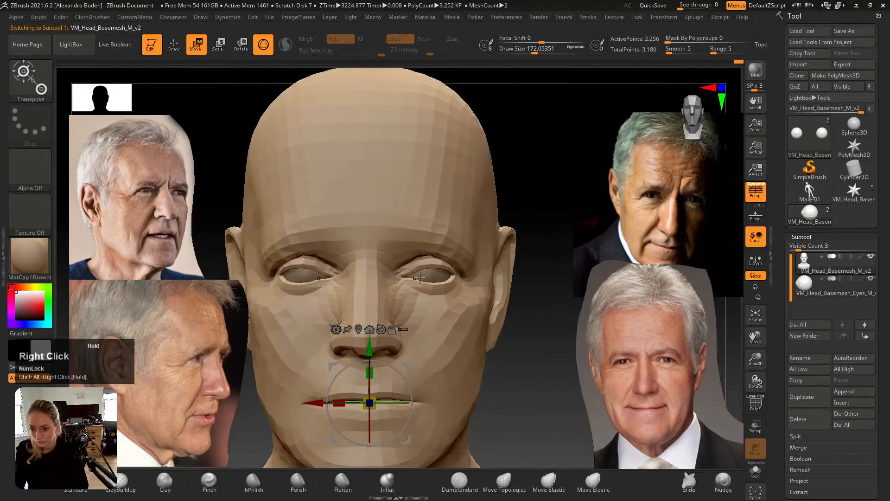
{"action": "right_click_drag", "start_coordinate": [434, 352], "coordinate": [443, 245], "text": "alt"}
{"action": "left_click", "coordinate": [459, 483]}
{"action": "mouse_move", "coordinate": [457, 310]}
{"action": "right_mouse_down"}
{"action": "mouse_move", "coordinate": [458, 320]}
{"action": "mouse_move", "coordinate": [468, 286]}
{"action": "right_mouse_up"}
{"action": "left_click", "coordinate": [503, 482]}
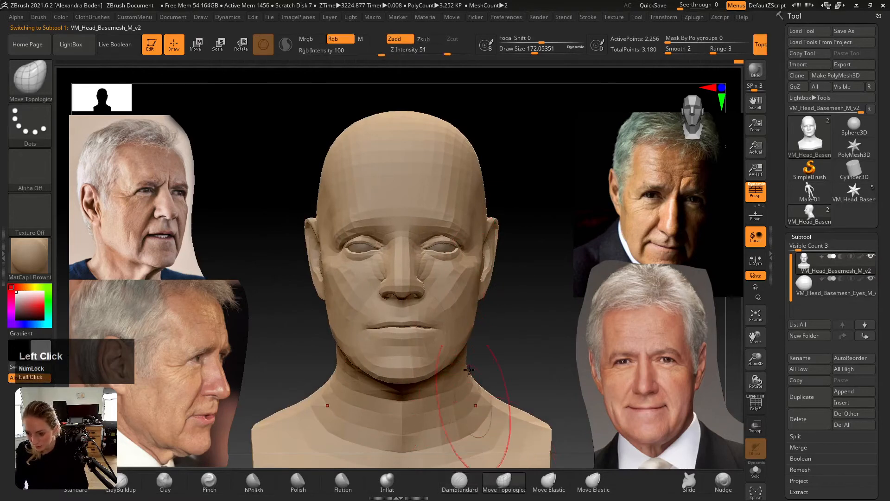
{"action": "left_click_drag", "start_coordinate": [458, 249], "coordinate": [424, 258]}
{"action": "key", "text": "s"}
{"action": "left_click_drag", "start_coordinate": [429, 253], "coordinate": [429, 252]}
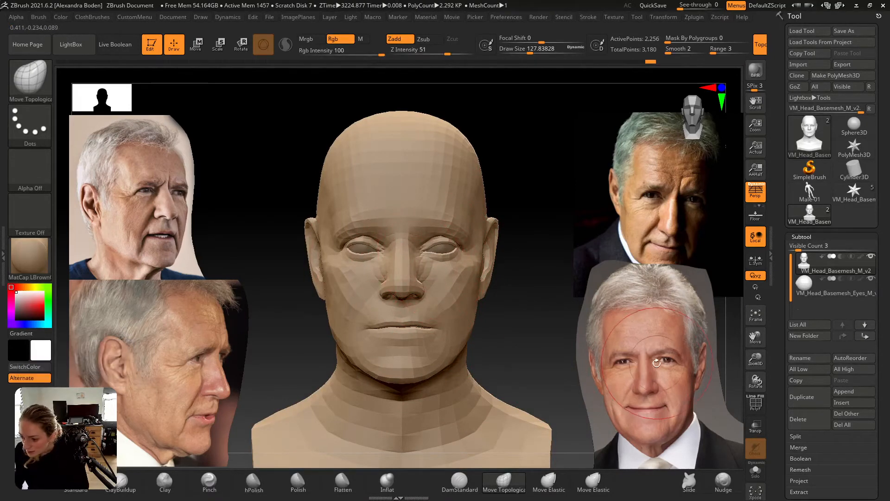
- Adjust the inner eye corners beside the nose bridge in front view and reduce the brush size to about 94
{"action": "right_click_drag", "start_coordinate": [463, 293], "coordinate": [456, 282], "text": "alt"}
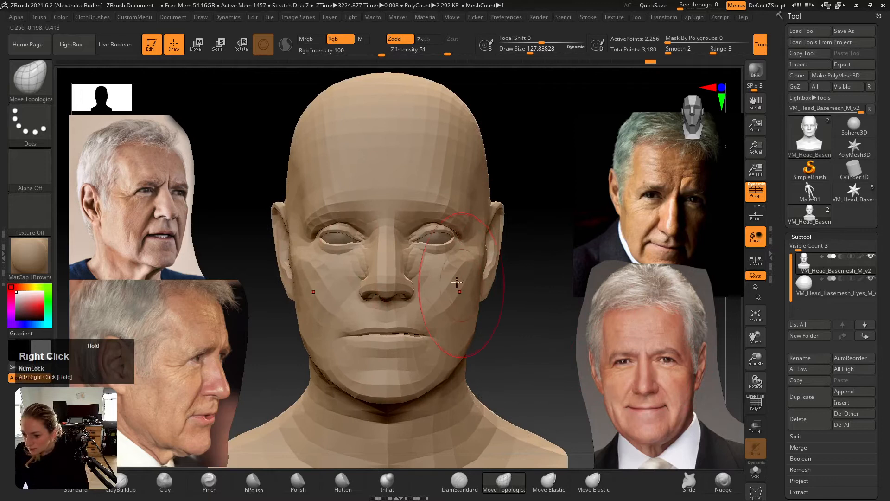
{"action": "left_click", "coordinate": [410, 238]}
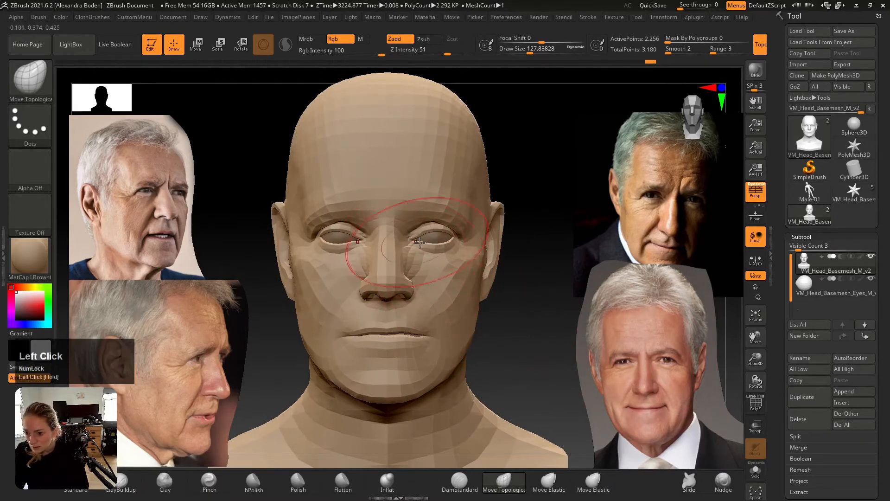
{"action": "right_click_drag", "start_coordinate": [448, 239], "coordinate": [425, 232]}
{"action": "left_click", "coordinate": [435, 232]}
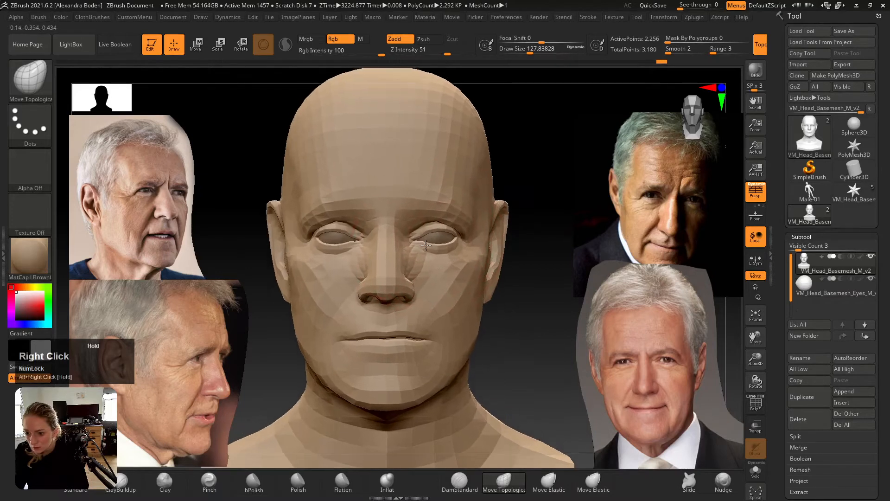
{"action": "left_click", "coordinate": [425, 231]}
{"action": "left_click_drag", "start_coordinate": [425, 230], "coordinate": [430, 236]}
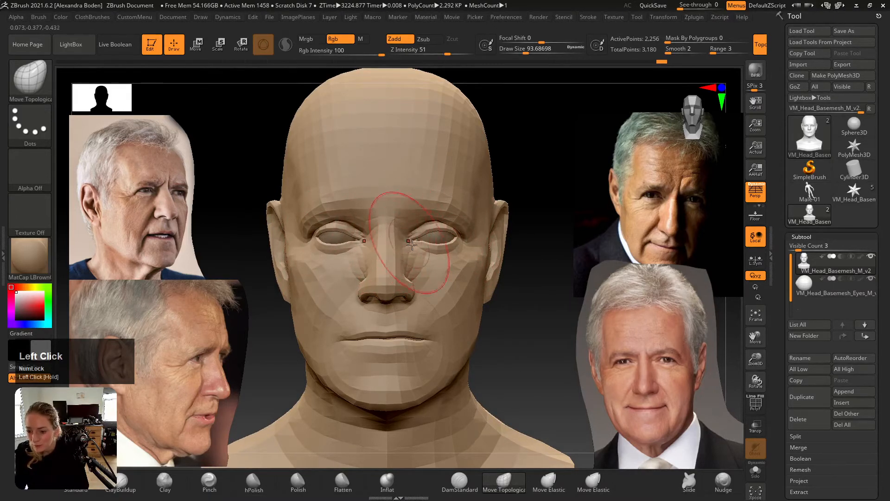
- Try to shift the area beside the nose inward, undo the move and reduce the brush size to about 71
{"action": "mouse_move", "coordinate": [417, 280]}
{"action": "right_mouse_down"}
{"action": "mouse_move", "coordinate": [445, 278]}
{"action": "mouse_move", "coordinate": [392, 273]}
{"action": "right_mouse_up"}
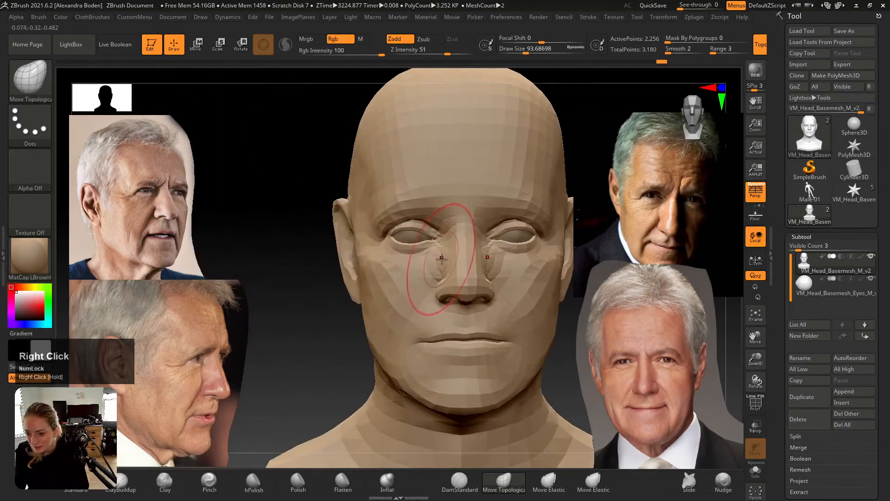
{"action": "left_click_drag", "start_coordinate": [443, 258], "coordinate": [466, 263]}
{"action": "key", "text": "ctrl+z"}
{"action": "key", "text": "s"}
- Divide the head mesh once to add subdivision level 2
{"action": "right_click_drag", "start_coordinate": [488, 262], "coordinate": [417, 282]}
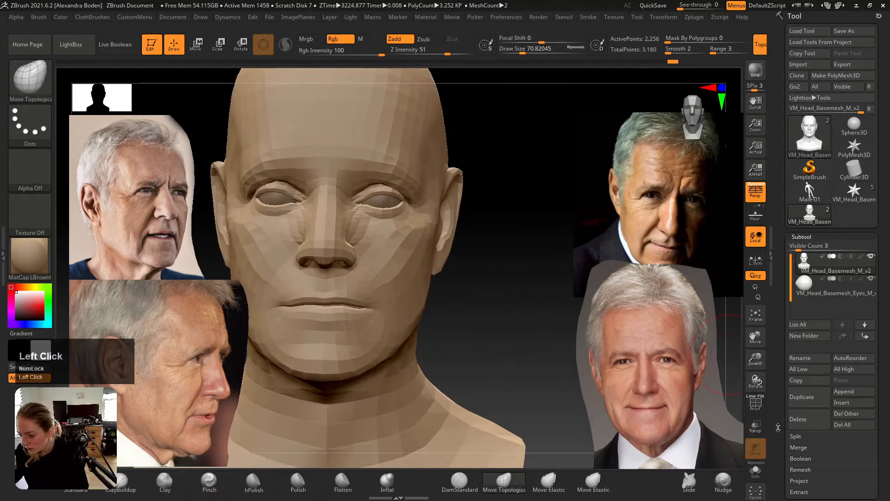
{"action": "left_click_drag", "start_coordinate": [778, 427], "coordinate": [782, 362]}
{"action": "left_click", "coordinate": [803, 335]}
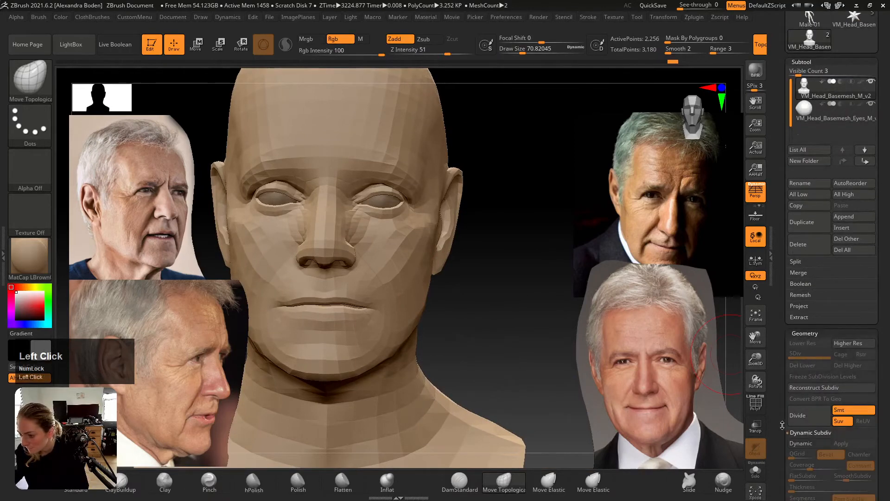
{"action": "left_click_drag", "start_coordinate": [782, 425], "coordinate": [783, 359]}
{"action": "left_click", "coordinate": [810, 350]}
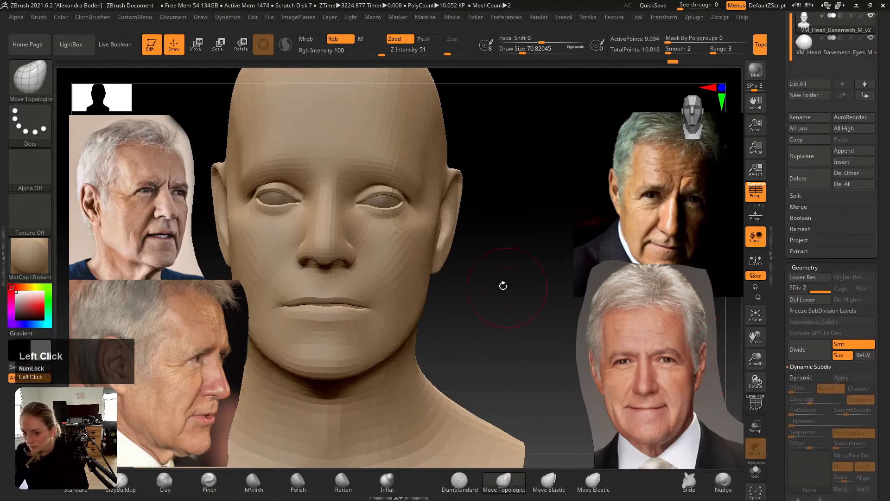
- Try to carve the nasolabial fold from the nostril toward the mouth corner with the DamStandard brush at size about 51
{"action": "right_click_drag", "start_coordinate": [503, 286], "coordinate": [547, 297]}
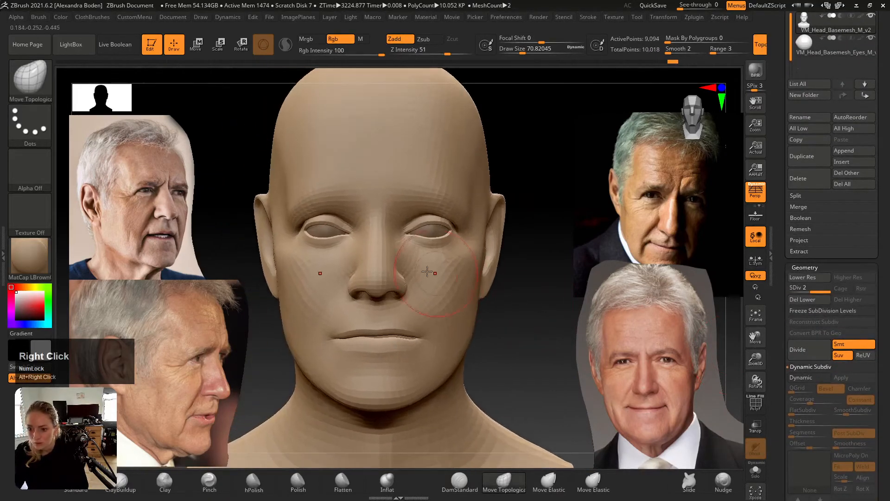
{"action": "left_click", "coordinate": [466, 483]}
{"action": "key", "text": "s"}
{"action": "mouse_move", "coordinate": [348, 306]}
{"action": "left_mouse_down"}
{"action": "mouse_move", "coordinate": [333, 306]}
{"action": "mouse_move", "coordinate": [344, 307]}
{"action": "left_mouse_up"}
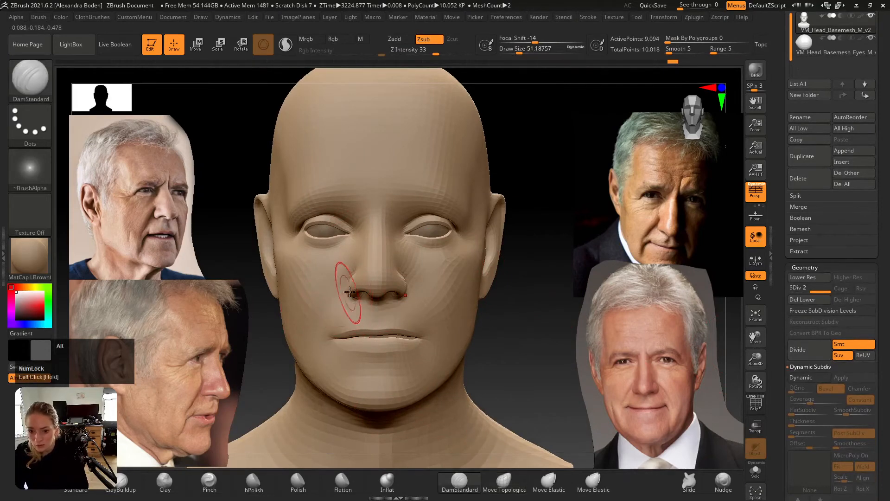
{"action": "right_click_drag", "start_coordinate": [350, 291], "coordinate": [421, 255]}
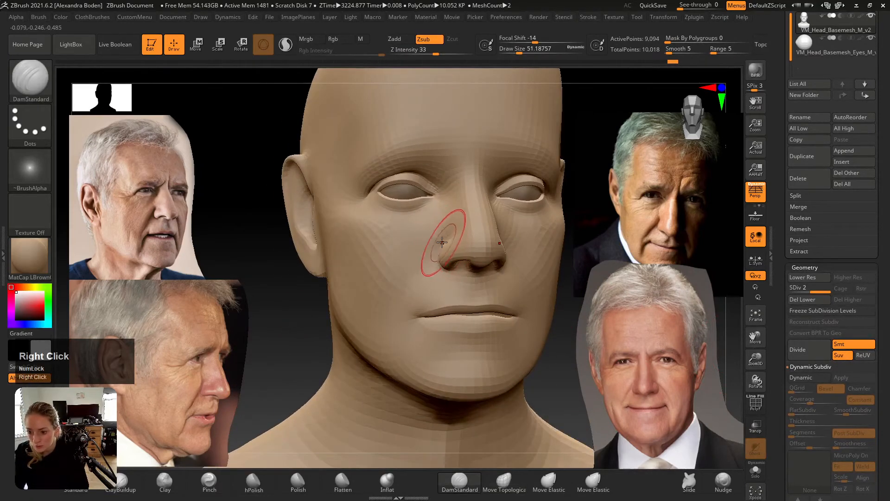
{"action": "left_click_drag", "start_coordinate": [441, 241], "coordinate": [401, 306]}
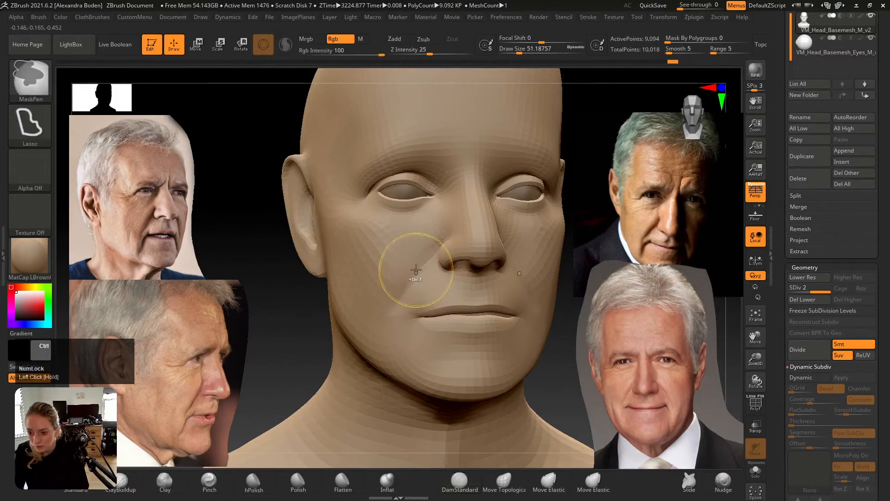
- Carve the nasolabial fold from beside the nostril to the mouth corner with DamStandard at size about 22 and Z Intensity 44
{"action": "key", "text": "s"}
{"action": "left_click_drag", "start_coordinate": [431, 274], "coordinate": [416, 274]}
{"action": "left_click_drag", "start_coordinate": [434, 52], "coordinate": [443, 52]}
{"action": "key", "text": "s"}
{"action": "left_click_drag", "start_coordinate": [419, 266], "coordinate": [417, 266]}
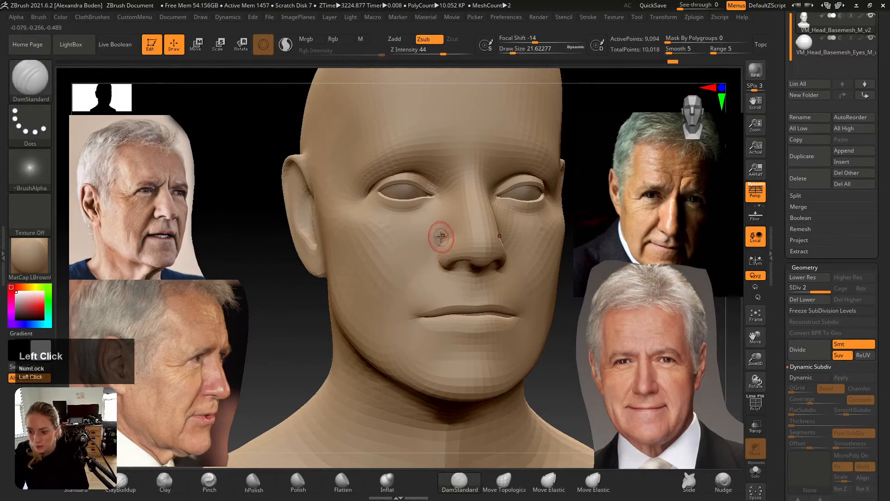
{"action": "left_click_drag", "start_coordinate": [440, 237], "coordinate": [406, 300]}
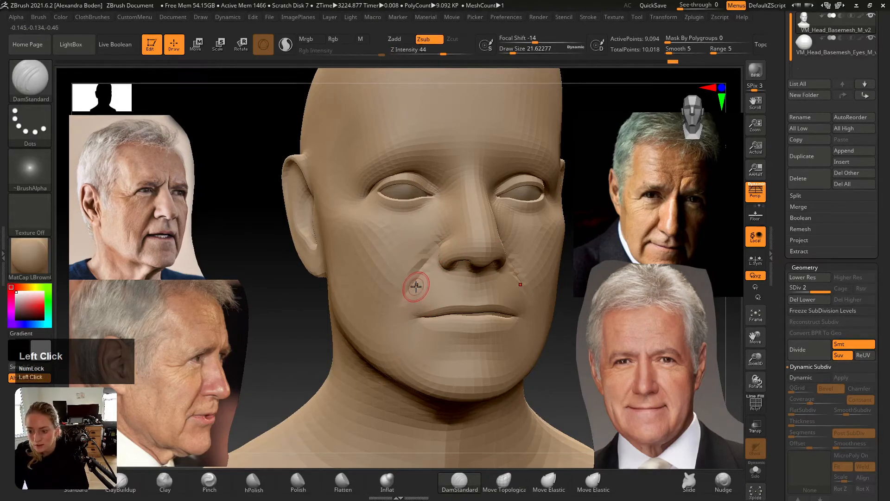
{"action": "key", "text": "ctrl+z"}
{"action": "left_click_drag", "start_coordinate": [433, 246], "coordinate": [415, 294]}
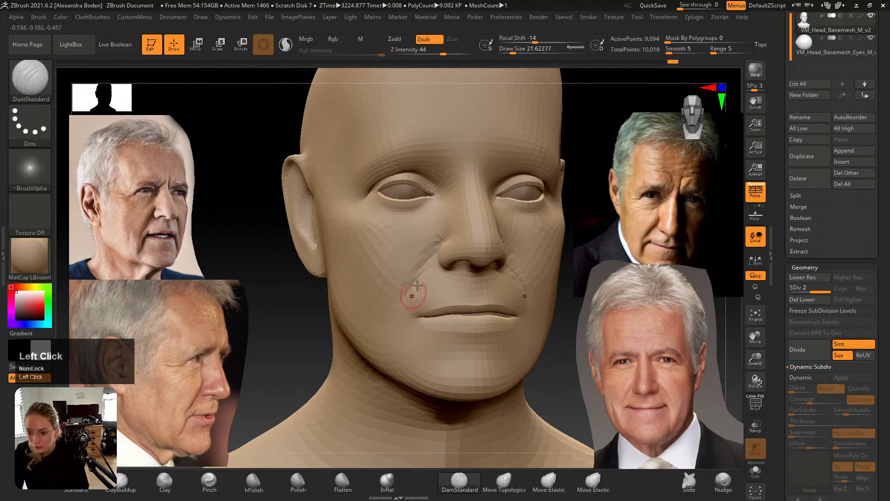
- Switch to the Move Topological brush and adjust the mouth corners in front view
{"action": "right_click_drag", "start_coordinate": [411, 252], "coordinate": [383, 258]}
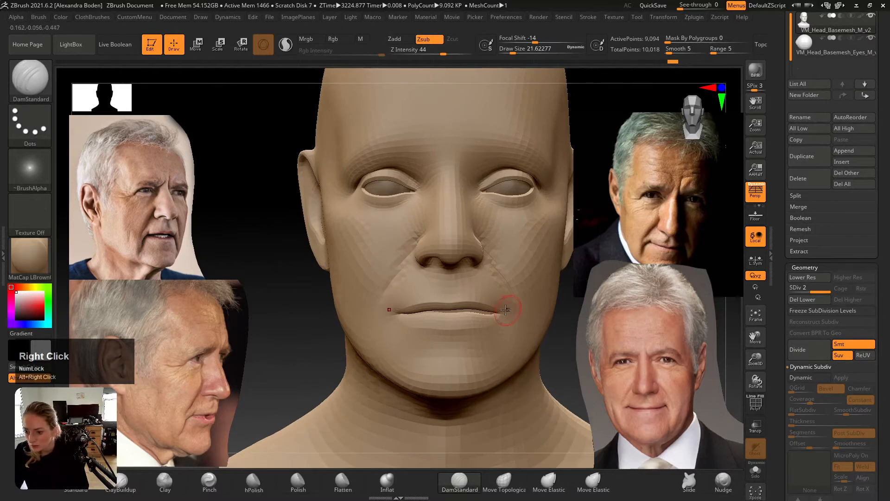
{"action": "right_click_drag", "start_coordinate": [506, 307], "coordinate": [463, 309], "text": "alt"}
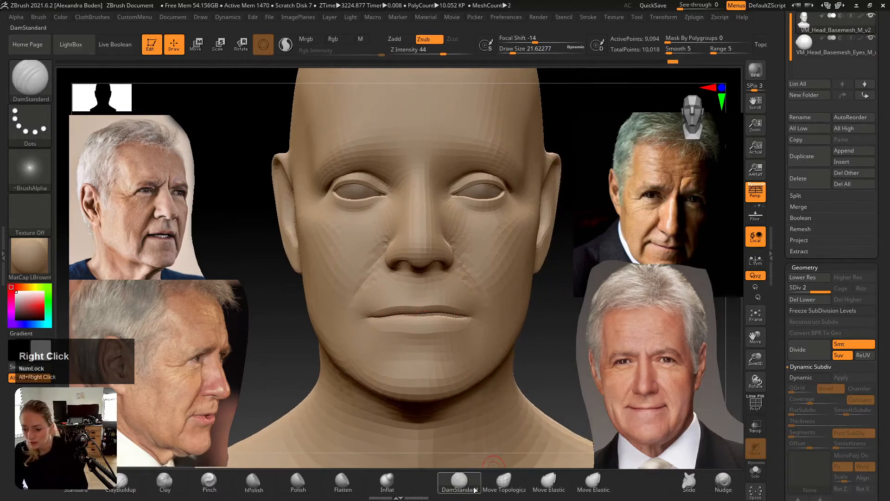
{"action": "left_click", "coordinate": [504, 481]}
{"action": "mouse_move", "coordinate": [369, 317]}
{"action": "left_mouse_down"}
{"action": "mouse_move", "coordinate": [469, 320]}
{"action": "mouse_move", "coordinate": [439, 332]}
{"action": "mouse_move", "coordinate": [455, 334]}
{"action": "left_mouse_up"}
- Shape the upper lip at brush size about 49, and refine the mouth corners at brush size about 74
{"action": "key", "text": "s"}
{"action": "key", "text": "s"}
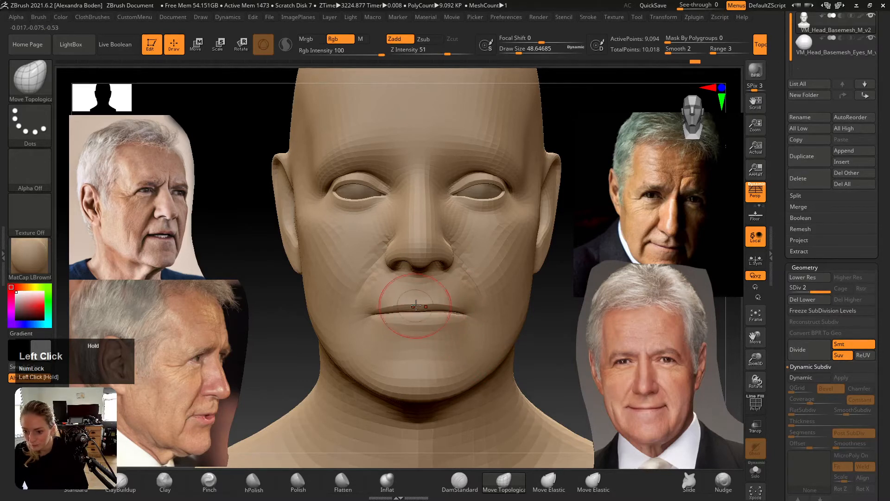
{"action": "mouse_move", "coordinate": [431, 302]}
{"action": "left_mouse_down"}
{"action": "mouse_move", "coordinate": [423, 301]}
{"action": "mouse_move", "coordinate": [428, 292]}
{"action": "left_mouse_up"}
{"action": "key", "text": "s"}
{"action": "left_click_drag", "start_coordinate": [446, 325], "coordinate": [452, 326]}
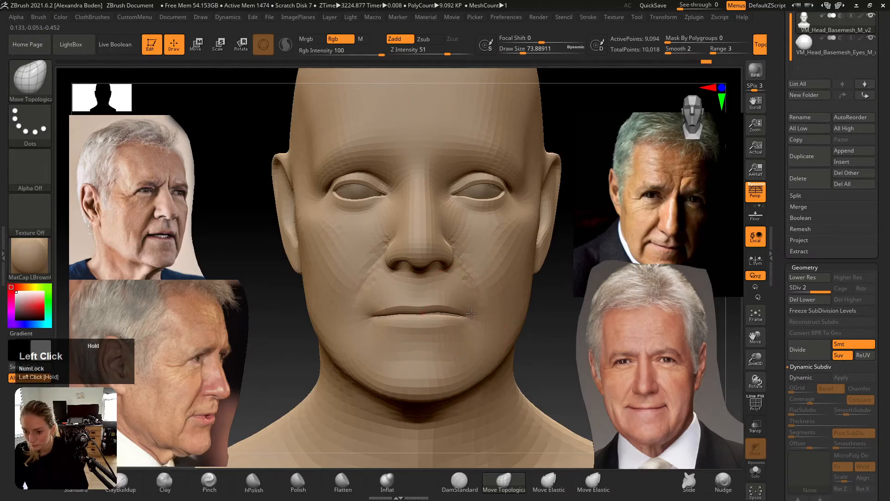
{"action": "left_click_drag", "start_coordinate": [471, 313], "coordinate": [469, 315]}
{"action": "left_click", "coordinate": [455, 391], "text": "shift"}
- Deepen the nasolabial fold from the mouth corner up to the nostril with the DamStandard brush at size about 74
{"action": "left_click", "coordinate": [458, 482]}
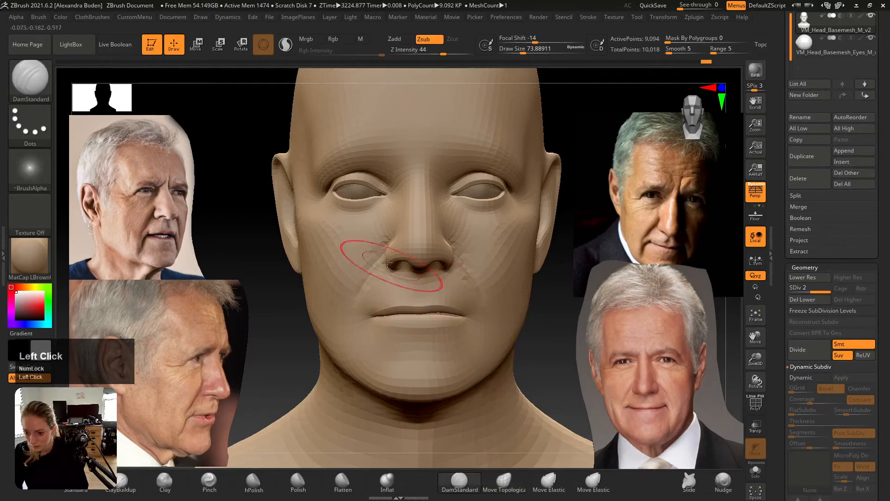
{"action": "right_click_drag", "start_coordinate": [374, 250], "coordinate": [431, 248]}
{"action": "left_click_drag", "start_coordinate": [362, 296], "coordinate": [388, 243]}
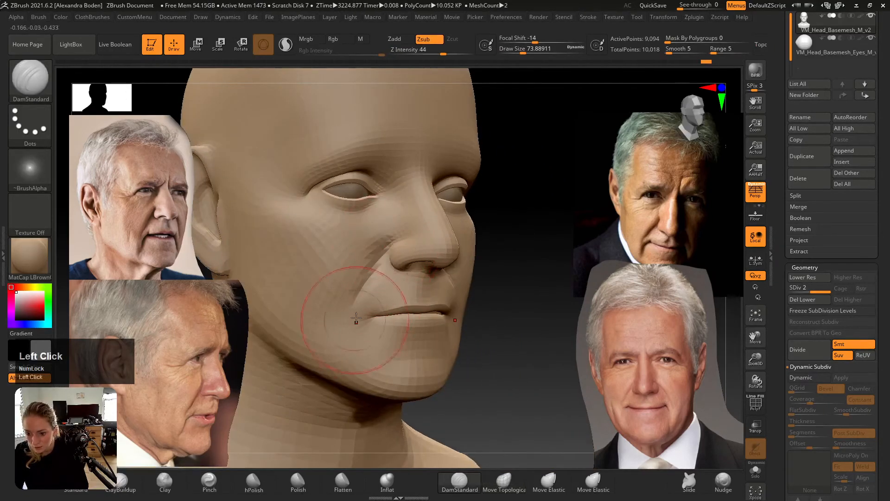
{"action": "right_click_drag", "start_coordinate": [358, 295], "coordinate": [337, 294]}
{"action": "mouse_move", "coordinate": [338, 294]}
{"action": "left_mouse_down"}
{"action": "mouse_move", "coordinate": [367, 242]}
{"action": "mouse_move", "coordinate": [410, 223]}
{"action": "left_mouse_up"}
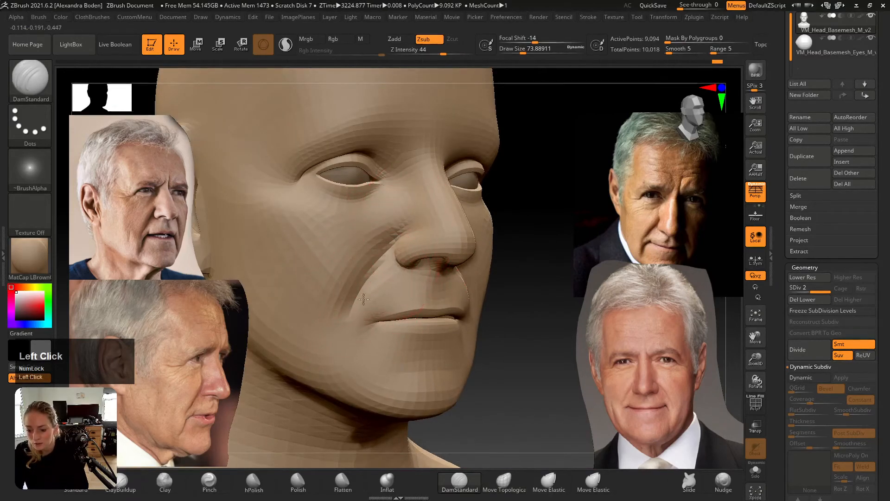
- Refine the lower end of the nasolabial fold near the mouth corner with DamStandard at size about 49
{"action": "right_click", "coordinate": [362, 280]}
{"action": "mouse_move", "coordinate": [362, 281]}
{"action": "right_mouse_down"}
{"action": "mouse_move", "coordinate": [298, 288]}
{"action": "mouse_move", "coordinate": [328, 278]}
{"action": "mouse_move", "coordinate": [397, 282]}
{"action": "mouse_move", "coordinate": [332, 278]}
{"action": "mouse_move", "coordinate": [347, 287]}
{"action": "mouse_move", "coordinate": [339, 295]}
{"action": "mouse_move", "coordinate": [368, 308]}
{"action": "right_mouse_up"}
{"action": "key", "text": "s"}
{"action": "left_click_drag", "start_coordinate": [368, 302], "coordinate": [364, 294]}
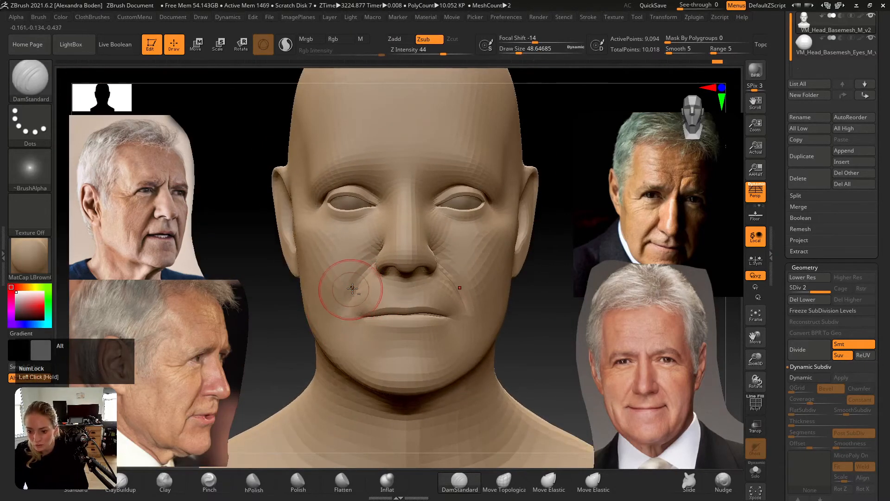
{"action": "right_click_drag", "start_coordinate": [364, 294], "coordinate": [391, 278]}
{"action": "right_click_drag", "start_coordinate": [413, 332], "coordinate": [414, 310]}
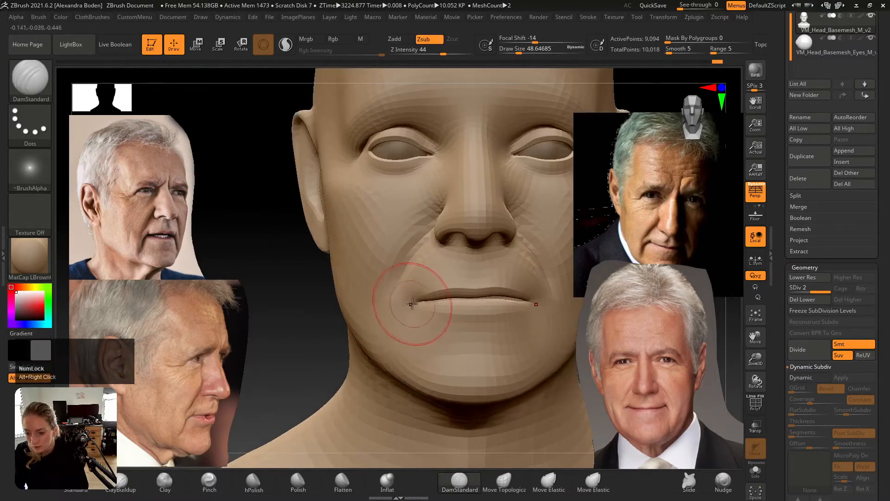
- Carve and smooth the crease below the mouth corner with DamStandard at size about 25 and Z Intensity 54
{"action": "key", "text": "s"}
{"action": "left_click_drag", "start_coordinate": [401, 334], "coordinate": [407, 324]}
{"action": "left_click_drag", "start_coordinate": [444, 49], "coordinate": [449, 50]}
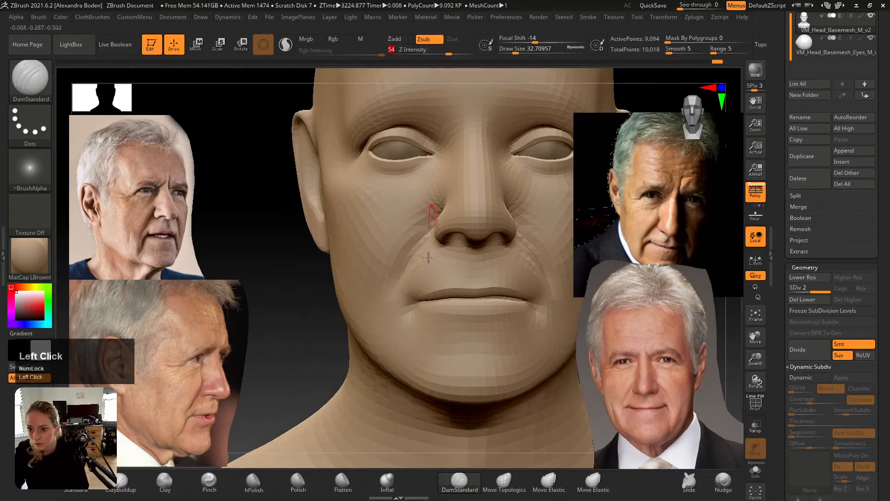
{"action": "key", "text": "s"}
{"action": "left_click_drag", "start_coordinate": [409, 330], "coordinate": [406, 331]}
{"action": "key", "text": "s"}
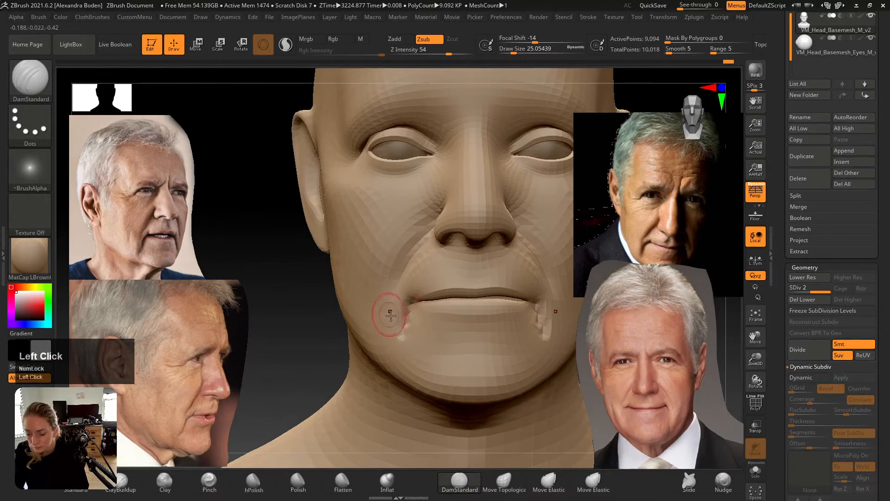
{"action": "left_click_drag", "start_coordinate": [393, 314], "coordinate": [404, 340], "text": "shift"}
{"action": "left_click_drag", "start_coordinate": [410, 304], "coordinate": [403, 313]}
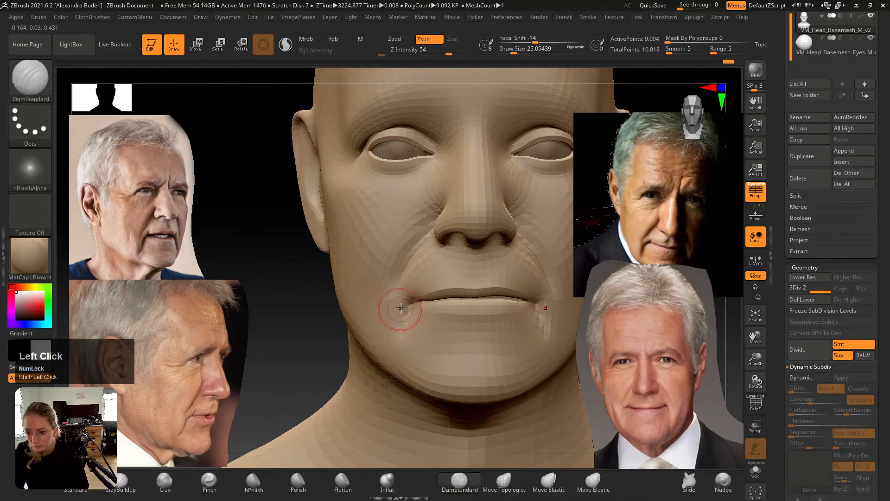
- Deepen the crease beneath the mouth corner and sharpen the nasolabial fold beside the nostril from a three-quarter view
{"action": "right_click_drag", "start_coordinate": [403, 313], "coordinate": [418, 312]}
{"action": "left_click_drag", "start_coordinate": [416, 307], "coordinate": [408, 330]}
{"action": "right_click_drag", "start_coordinate": [396, 306], "coordinate": [371, 297]}
{"action": "left_click_drag", "start_coordinate": [424, 255], "coordinate": [415, 274]}
{"action": "left_click_drag", "start_coordinate": [436, 230], "coordinate": [420, 249]}
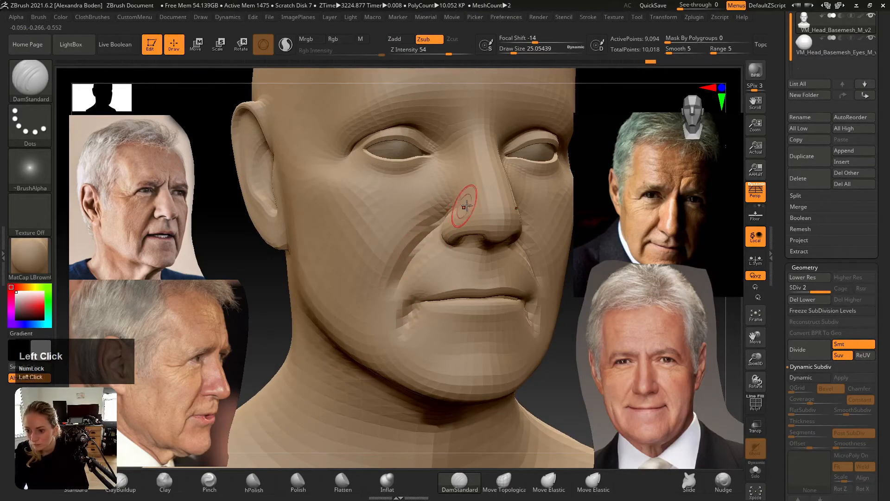
- Deepen the crease beside the nostril with the DamStandard brush at size about 25, then undo the last stroke
{"action": "left_click_drag", "start_coordinate": [463, 201], "coordinate": [450, 214]}
{"action": "right_click_drag", "start_coordinate": [450, 214], "coordinate": [476, 211]}
{"action": "left_click_drag", "start_coordinate": [456, 208], "coordinate": [440, 228]}
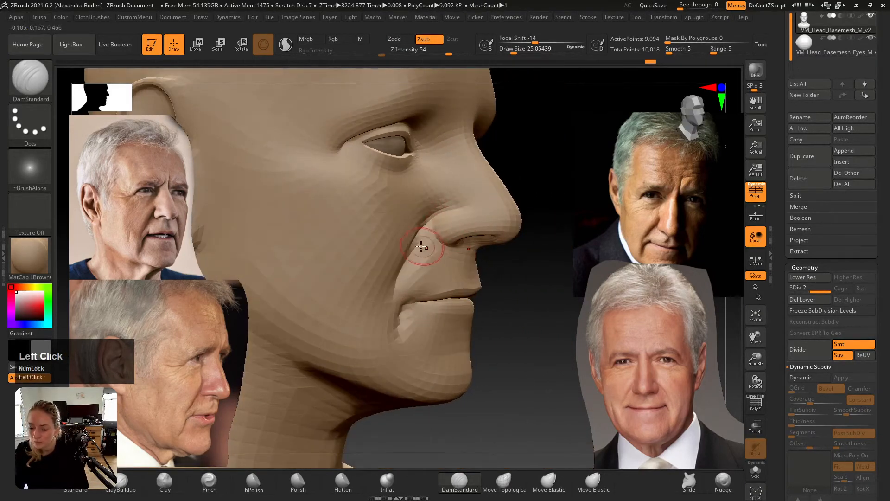
{"action": "mouse_move", "coordinate": [421, 246]}
{"action": "right_mouse_down"}
{"action": "mouse_move", "coordinate": [389, 245]}
{"action": "mouse_move", "coordinate": [414, 214]}
{"action": "right_mouse_up"}
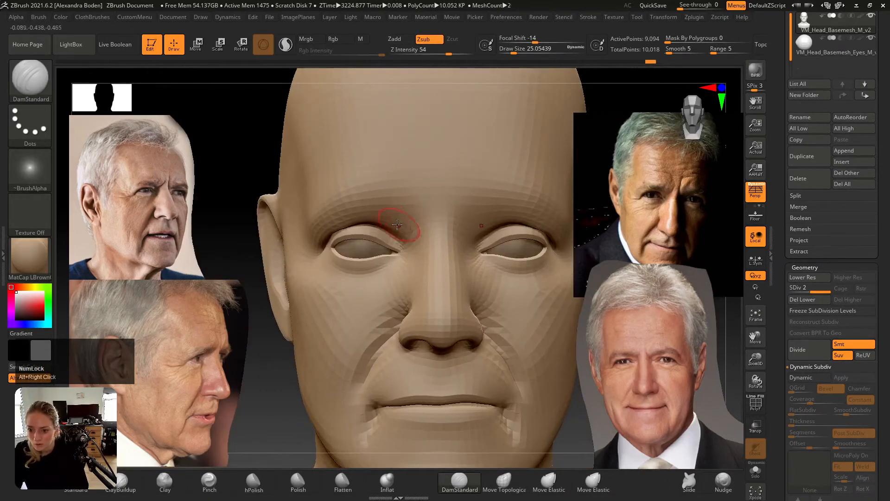
{"action": "key", "text": "ctrl+z"}
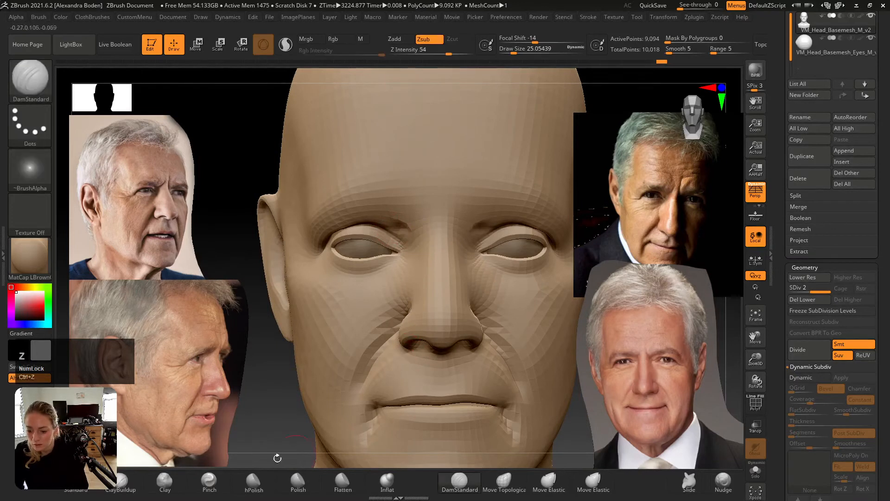
- Build up the area between the inner eye corner and the nose bridge with the Clay brush at size about 25, smoothing the result
{"action": "left_click", "coordinate": [164, 482]}
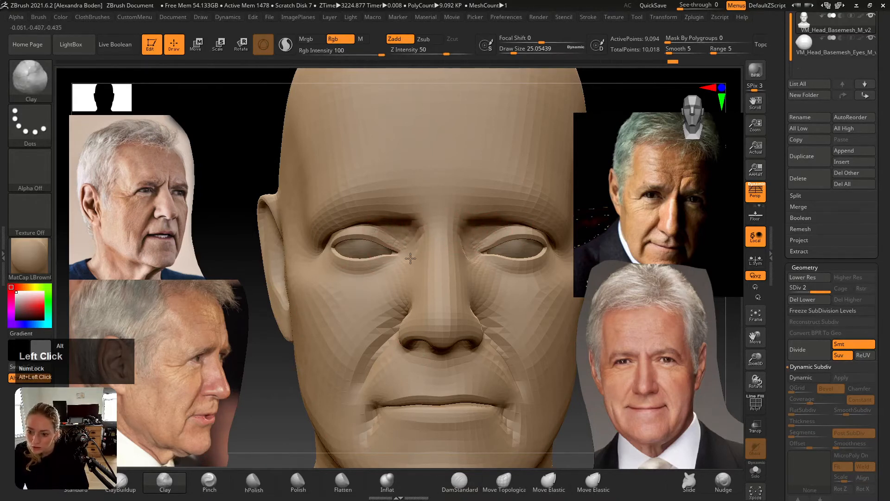
{"action": "mouse_move", "coordinate": [397, 258]}
{"action": "right_mouse_down"}
{"action": "mouse_move", "coordinate": [392, 266]}
{"action": "mouse_move", "coordinate": [427, 255]}
{"action": "mouse_move", "coordinate": [393, 253]}
{"action": "right_mouse_up"}
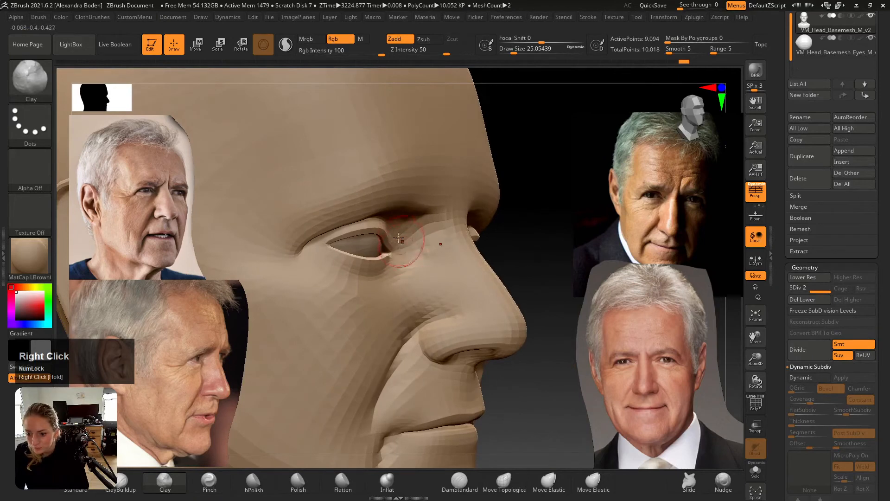
{"action": "left_click_drag", "start_coordinate": [407, 248], "coordinate": [395, 232]}
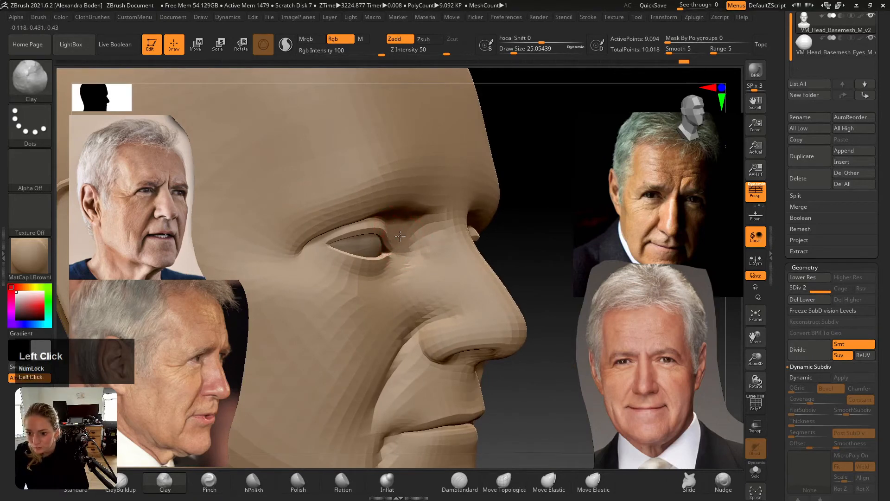
{"action": "right_click_drag", "start_coordinate": [418, 237], "coordinate": [462, 253]}
{"action": "mouse_move", "coordinate": [471, 275]}
{"action": "left_mouse_down", "text": "shift"}
{"action": "mouse_move", "coordinate": [454, 227]}
{"action": "mouse_move", "coordinate": [476, 228]}
{"action": "left_mouse_up", "text": "shift"}
{"action": "right_click_drag", "start_coordinate": [478, 230], "coordinate": [482, 262], "text": "alt"}
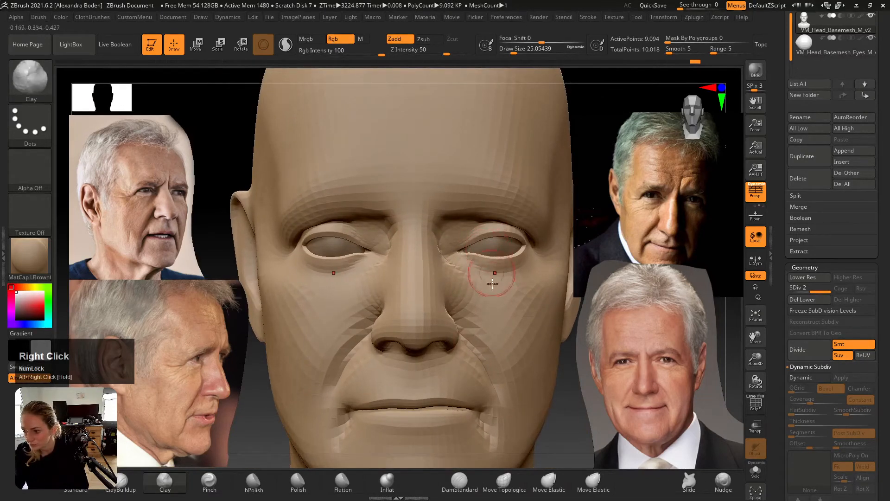
- Adjust the inner eye corners with the Move Topological brush at size about 41 and smooth the uneven surface just below them
{"action": "left_click", "coordinate": [501, 478]}
{"action": "key", "text": "s"}
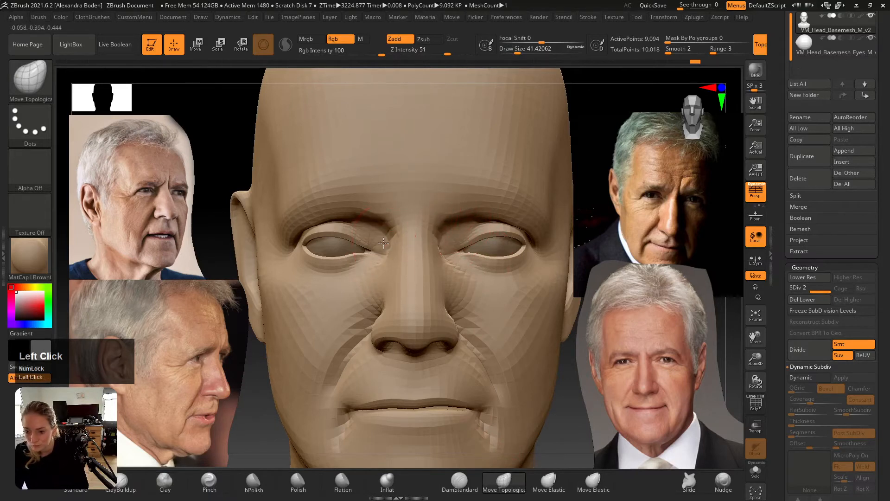
{"action": "mouse_move", "coordinate": [384, 249]}
{"action": "left_mouse_down", "text": "shift"}
{"action": "mouse_move", "coordinate": [371, 258]}
{"action": "mouse_move", "coordinate": [371, 246]}
{"action": "left_mouse_up", "text": "shift"}
{"action": "left_click_drag", "start_coordinate": [451, 249], "coordinate": [454, 273], "text": "shift"}
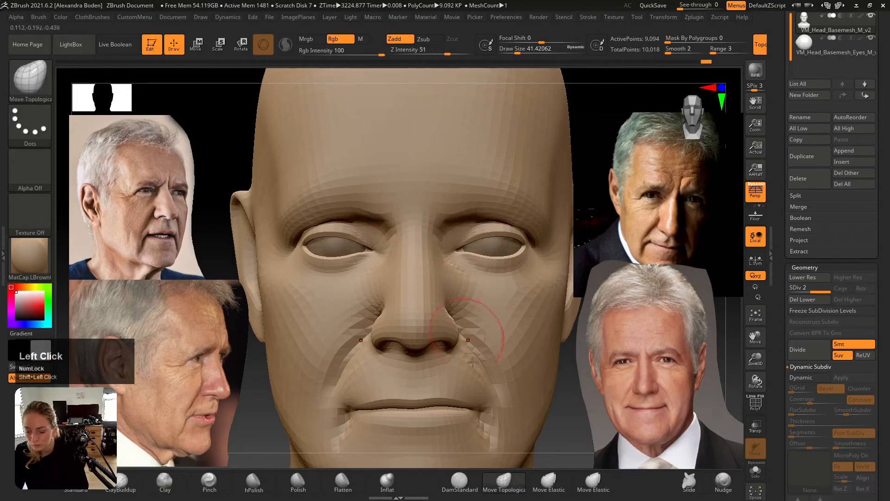
{"action": "left_click", "coordinate": [458, 480]}
{"action": "mouse_move", "coordinate": [318, 278]}
{"action": "right_mouse_down"}
{"action": "mouse_move", "coordinate": [389, 280]}
{"action": "mouse_move", "coordinate": [354, 273]}
{"action": "mouse_move", "coordinate": [365, 269]}
{"action": "right_mouse_up"}
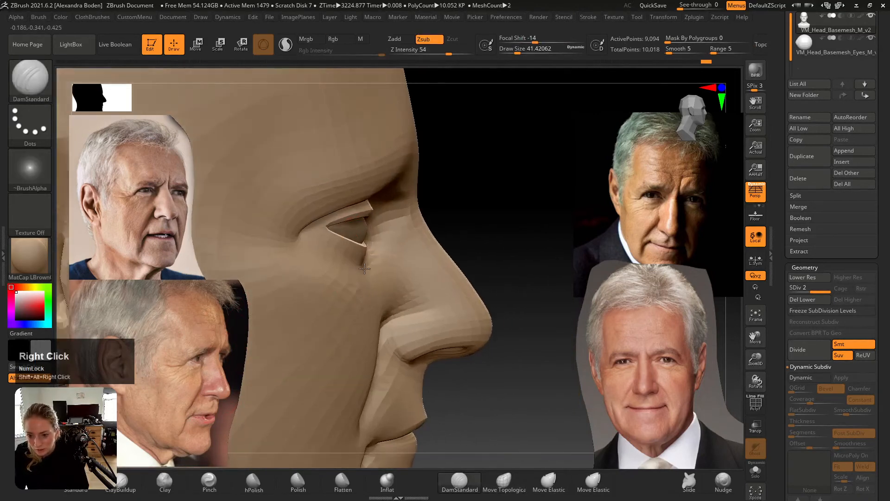
{"action": "left_click", "coordinate": [500, 480]}
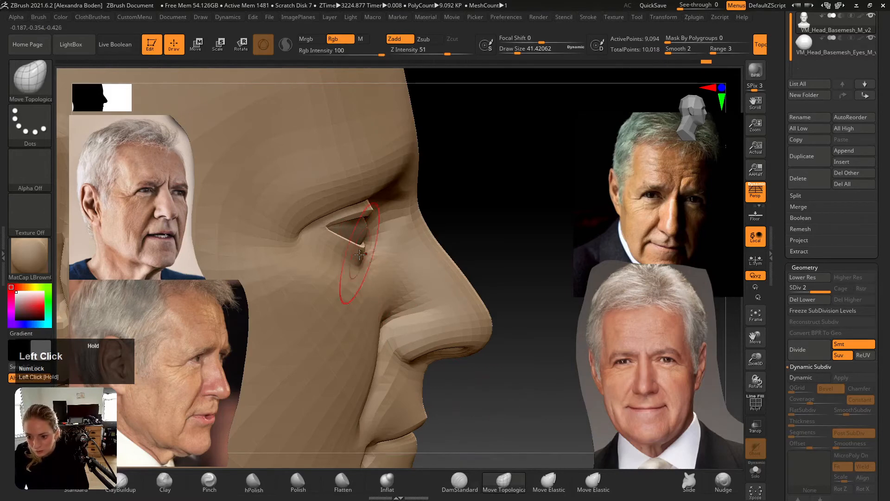
{"action": "key", "text": "ctrl+z"}
- Mask the lower eyelid and the inner part of the upper eyelid from a three-quarter view
{"action": "right_click_drag", "start_coordinate": [357, 280], "coordinate": [336, 260]}
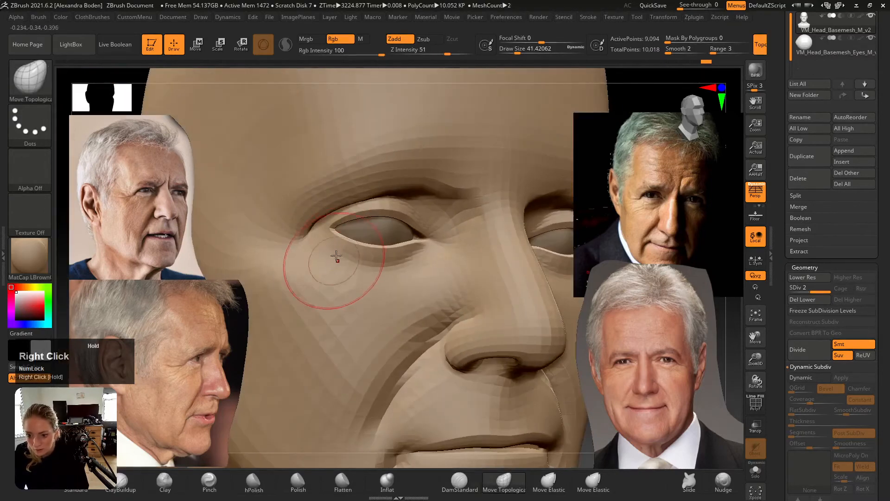
{"action": "left_click", "coordinate": [323, 244], "text": "ctrl"}
{"action": "left_click_drag", "start_coordinate": [432, 224], "coordinate": [404, 232], "text": "ctrl"}
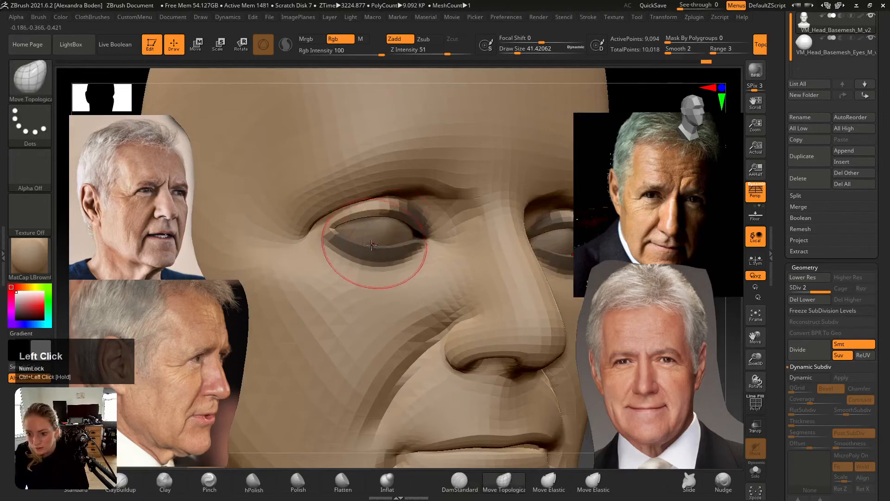
- Reshape the under-eye area around the masked lid with Move Topological at size about 68, then clear the mask
{"action": "right_click_drag", "start_coordinate": [375, 253], "coordinate": [412, 252]}
{"action": "key", "text": "s"}
{"action": "left_click_drag", "start_coordinate": [391, 282], "coordinate": [395, 282]}
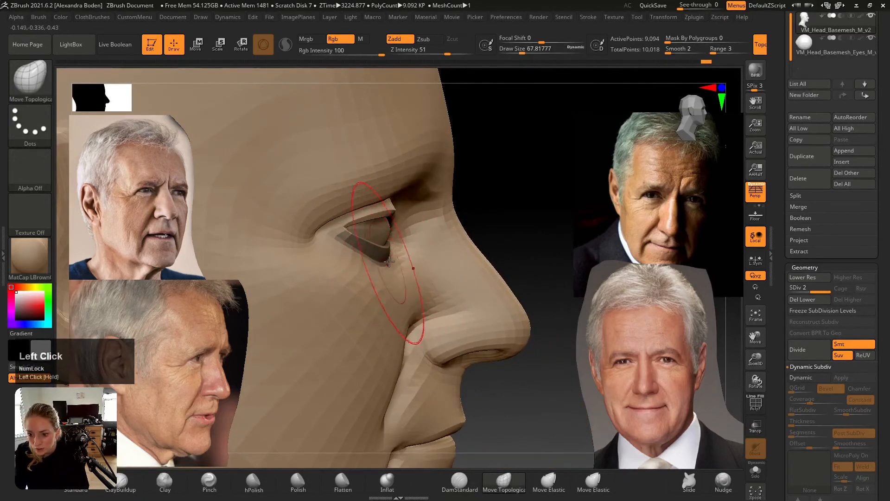
{"action": "right_click_drag", "start_coordinate": [389, 261], "coordinate": [334, 282]}
{"action": "left_click_drag", "start_coordinate": [361, 262], "coordinate": [383, 258]}
{"action": "right_click_drag", "start_coordinate": [394, 258], "coordinate": [363, 254]}
{"action": "left_click", "coordinate": [430, 260]}
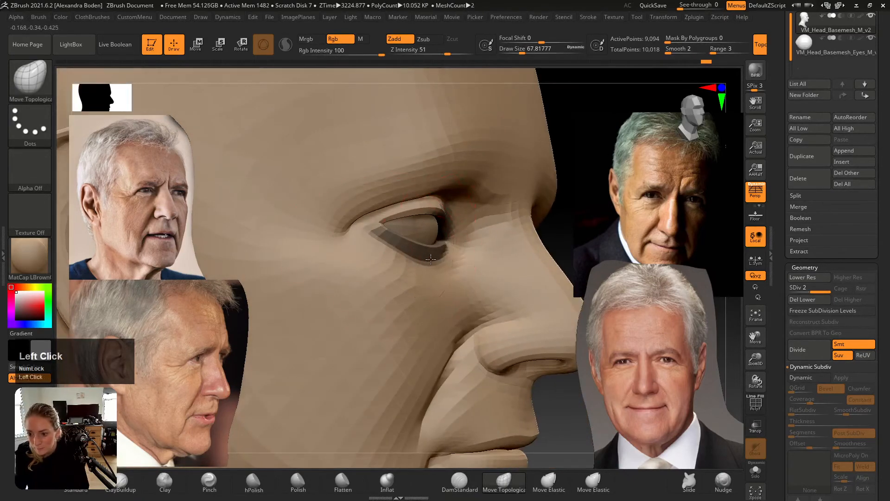
{"action": "right_click_drag", "start_coordinate": [435, 271], "coordinate": [556, 189], "text": "ctrl"}
{"action": "left_click_drag", "start_coordinate": [561, 182], "coordinate": [574, 197], "text": "ctrl"}
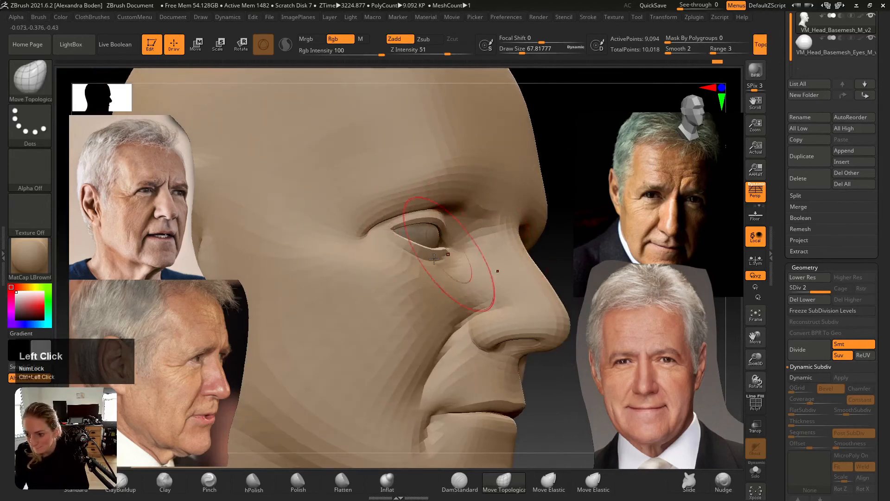
- Refine the skin beneath the lower eyelid with Move Topological, reducing the brush size to about 49 and 29, and smooth it
{"action": "right_click_drag", "start_coordinate": [411, 261], "coordinate": [428, 267]}
{"action": "key", "text": "s"}
{"action": "left_click_drag", "start_coordinate": [431, 270], "coordinate": [426, 270]}
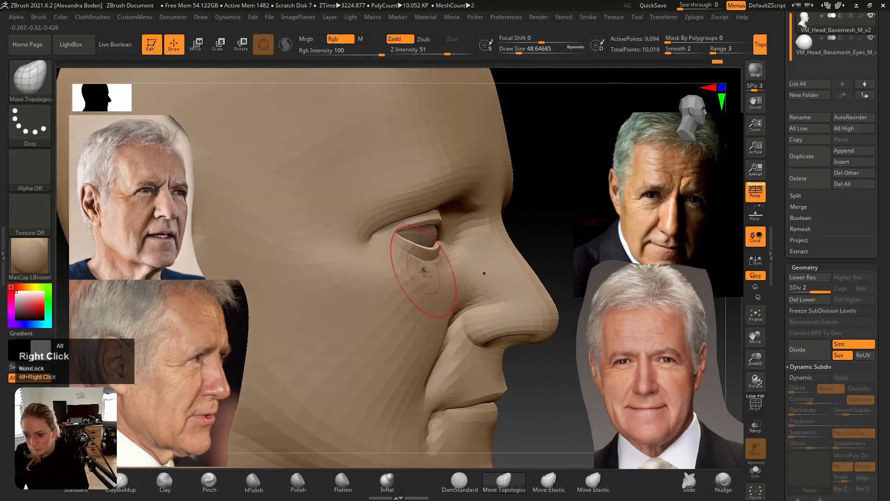
{"action": "mouse_move", "coordinate": [424, 271]}
{"action": "right_mouse_down", "text": "alt"}
{"action": "mouse_move", "coordinate": [432, 282]}
{"action": "mouse_move", "coordinate": [423, 279]}
{"action": "right_mouse_up", "text": "alt"}
{"action": "key", "text": "s"}
{"action": "left_click_drag", "start_coordinate": [423, 280], "coordinate": [416, 279]}
{"action": "left_click_drag", "start_coordinate": [416, 268], "coordinate": [417, 263], "text": "shift"}
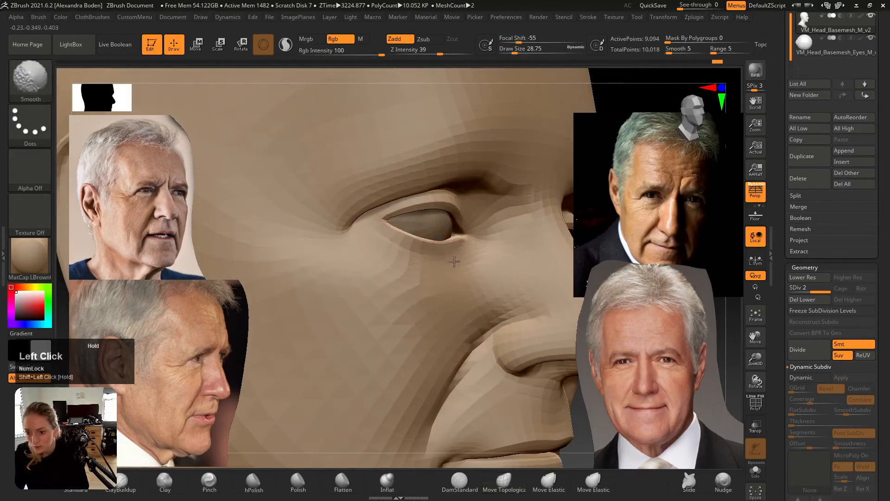
{"action": "mouse_move", "coordinate": [454, 262]}
{"action": "right_mouse_down"}
{"action": "mouse_move", "coordinate": [397, 276]}
{"action": "mouse_move", "coordinate": [399, 284]}
{"action": "mouse_move", "coordinate": [388, 258]}
{"action": "mouse_move", "coordinate": [422, 232]}
{"action": "mouse_move", "coordinate": [376, 248]}
{"action": "right_mouse_up"}
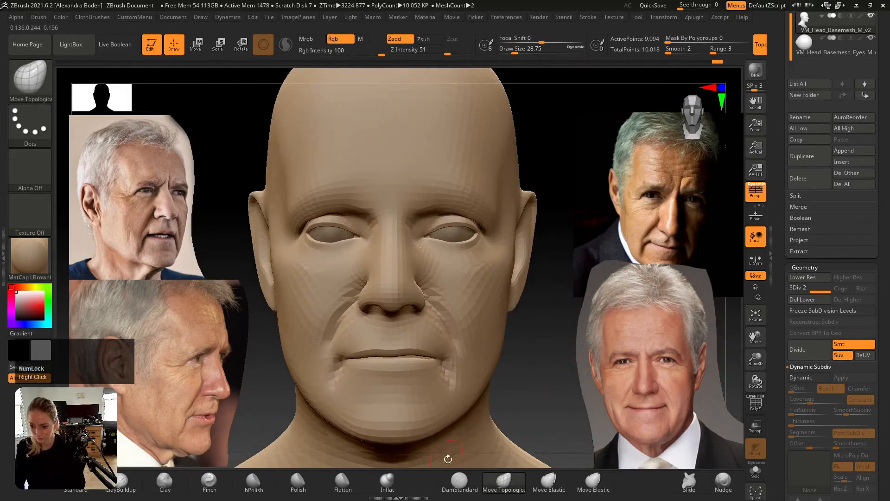
- Carve vertical frown lines between the brows and creases at the outer eye corners with DamStandard at size about 29, softening the frown lines
{"action": "left_click", "coordinate": [457, 480]}
{"action": "right_click_drag", "start_coordinate": [467, 260], "coordinate": [431, 235], "text": "alt"}
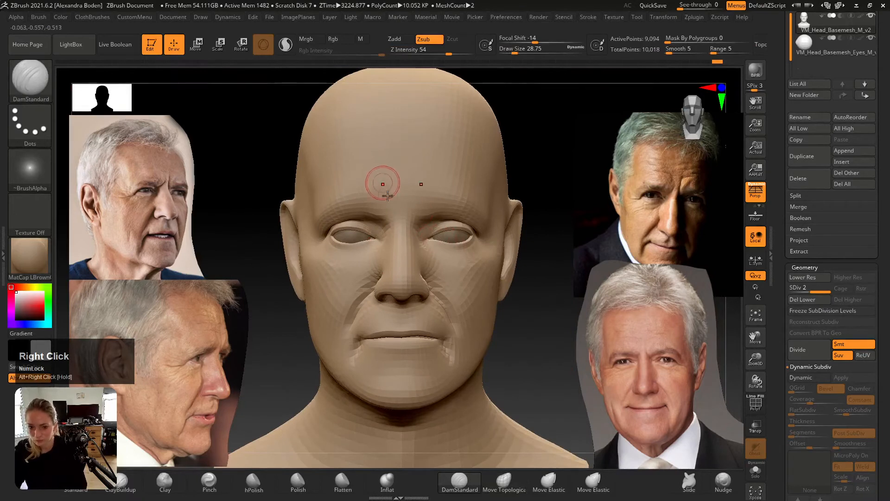
{"action": "left_click_drag", "start_coordinate": [385, 220], "coordinate": [391, 203]}
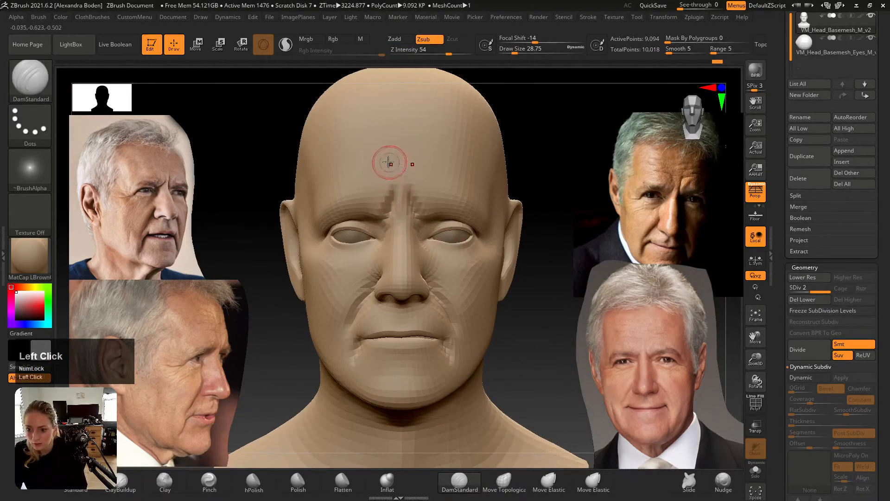
{"action": "key", "text": "ctrl+z"}
{"action": "mouse_move", "coordinate": [390, 163]}
{"action": "right_mouse_down"}
{"action": "mouse_move", "coordinate": [426, 176]}
{"action": "mouse_move", "coordinate": [394, 179]}
{"action": "mouse_move", "coordinate": [413, 181]}
{"action": "right_mouse_up"}
{"action": "left_click_drag", "start_coordinate": [421, 182], "coordinate": [419, 190], "text": "shift"}
{"action": "right_click_drag", "start_coordinate": [401, 161], "coordinate": [407, 210], "text": "alt"}
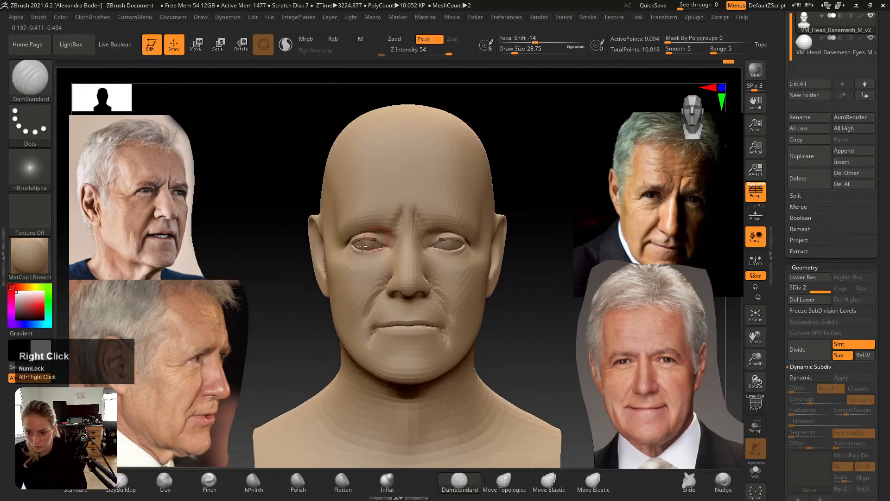
{"action": "right_click_drag", "start_coordinate": [362, 245], "coordinate": [450, 235]}
{"action": "left_click", "coordinate": [322, 251]}
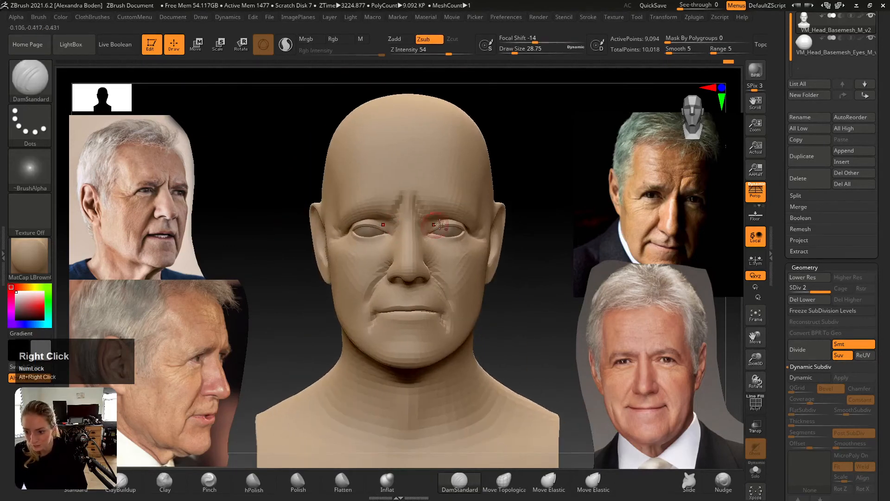
- Reshape the sides of the skull above the temples with Move Topological, enlarging the brush to about 128 and 177
{"action": "left_click", "coordinate": [504, 481]}
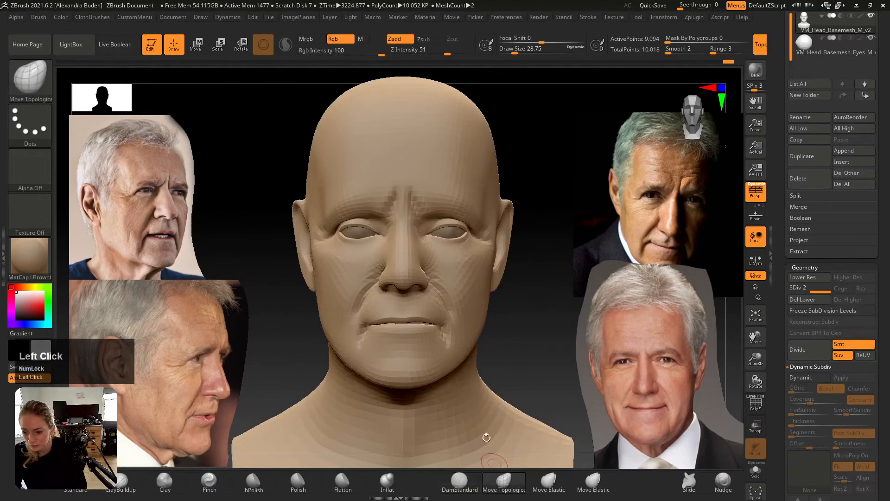
{"action": "mouse_move", "coordinate": [477, 278]}
{"action": "right_mouse_down"}
{"action": "mouse_move", "coordinate": [463, 264]}
{"action": "mouse_move", "coordinate": [493, 275]}
{"action": "mouse_move", "coordinate": [482, 274]}
{"action": "mouse_move", "coordinate": [489, 268]}
{"action": "right_mouse_up"}
{"action": "key", "text": "s"}
{"action": "left_click_drag", "start_coordinate": [519, 270], "coordinate": [536, 270]}
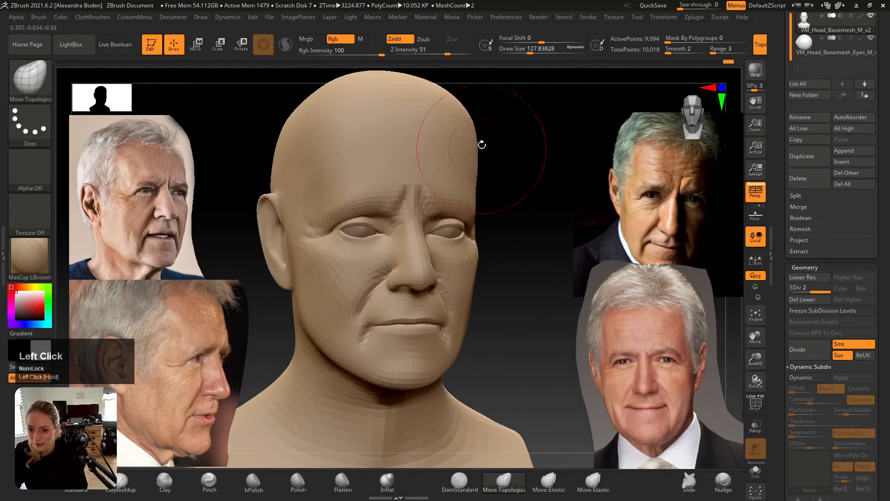
{"action": "key", "text": "s"}
{"action": "left_click_drag", "start_coordinate": [470, 125], "coordinate": [479, 124]}
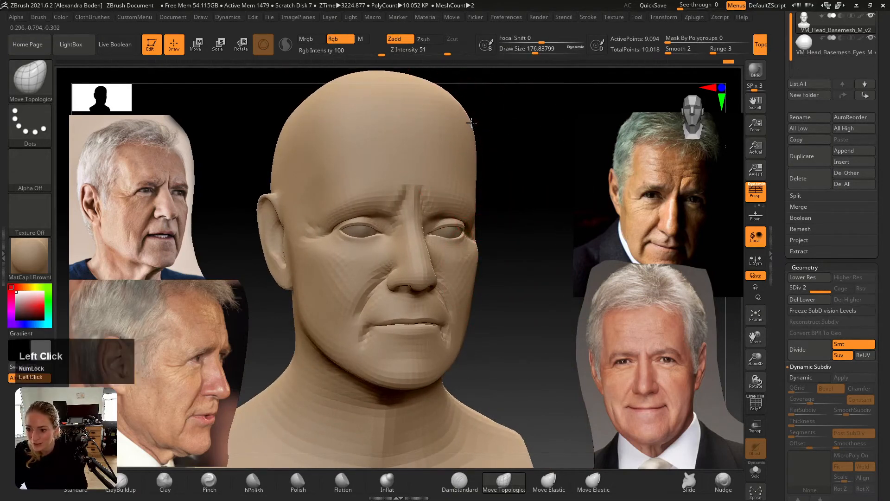
{"action": "right_click_drag", "start_coordinate": [464, 114], "coordinate": [467, 132]}
{"action": "left_click_drag", "start_coordinate": [473, 146], "coordinate": [476, 148]}
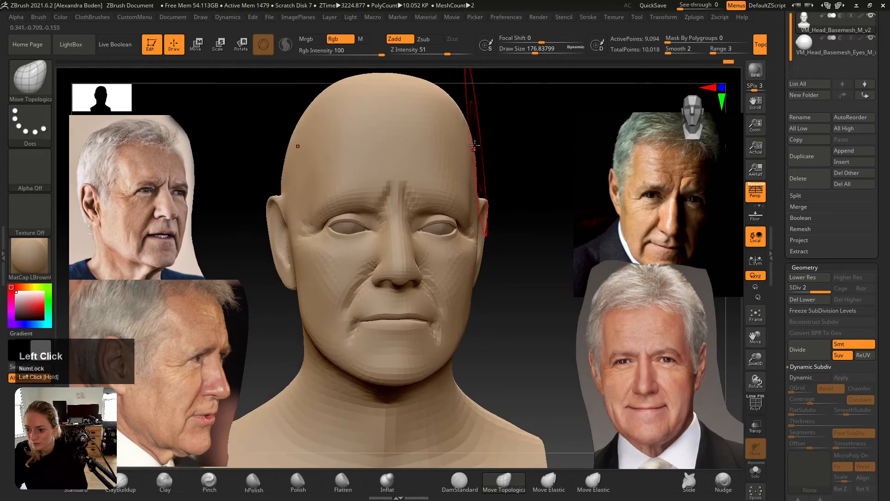
{"action": "right_click_drag", "start_coordinate": [475, 145], "coordinate": [482, 181], "text": "shift"}
- Push the nose tip back in the profile view with Move Topological at size about 140
{"action": "right_click_drag", "start_coordinate": [483, 228], "coordinate": [488, 284], "text": "alt"}
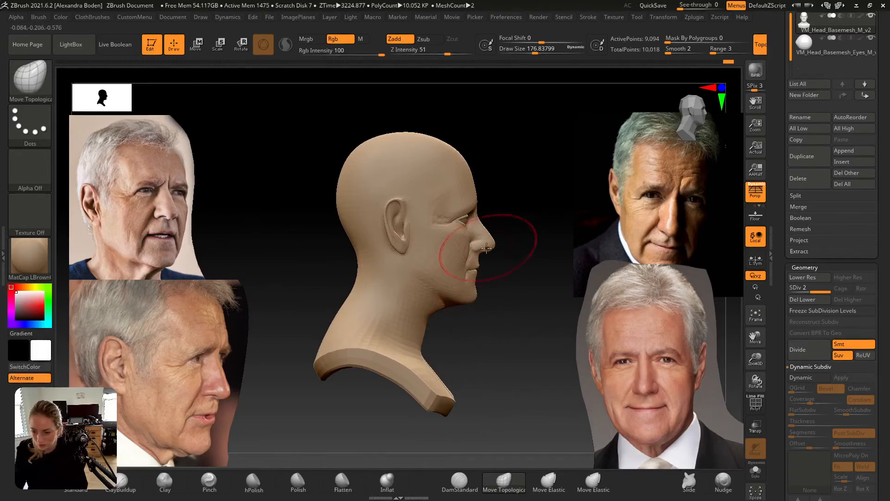
{"action": "key", "text": "s"}
{"action": "left_click_drag", "start_coordinate": [495, 246], "coordinate": [494, 249]}
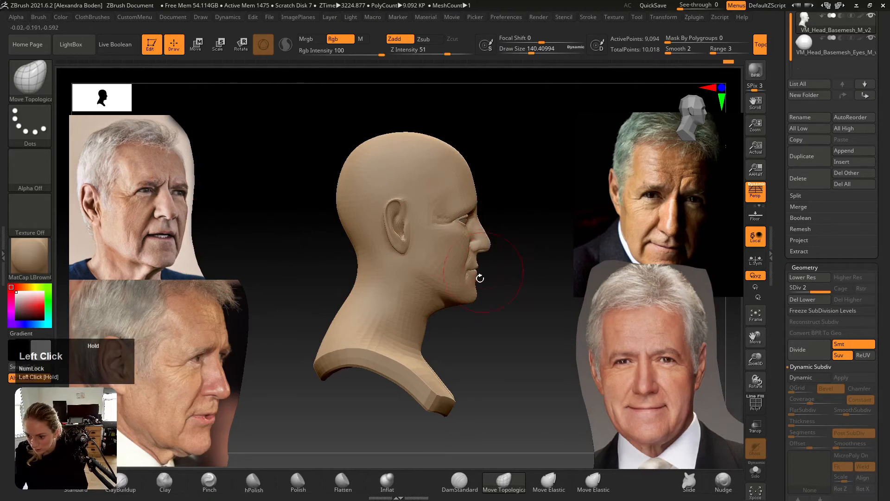
- Set the brush size to about 202, then lasso-mask the forehead, temple and upper side of the skull and soften the mask's edges
{"action": "key", "text": "s"}
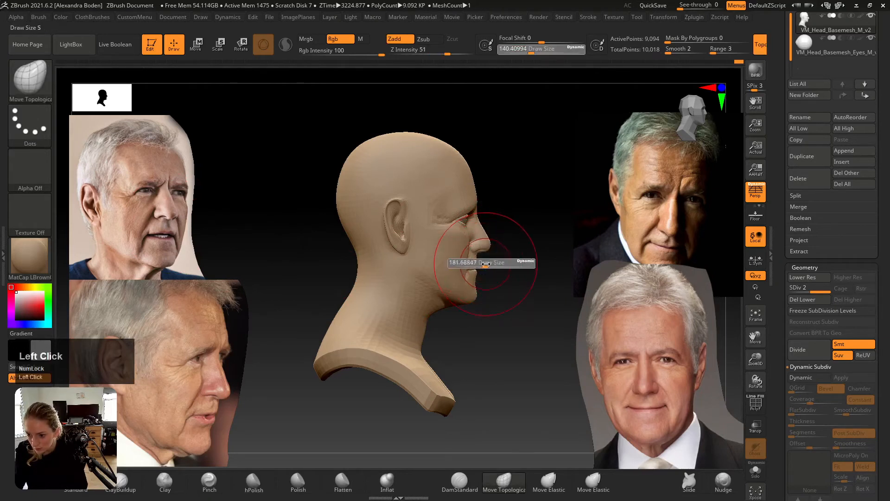
{"action": "left_click_drag", "start_coordinate": [485, 259], "coordinate": [489, 259]}
{"action": "left_click_drag", "start_coordinate": [427, 225], "coordinate": [469, 225], "text": "ctrl"}
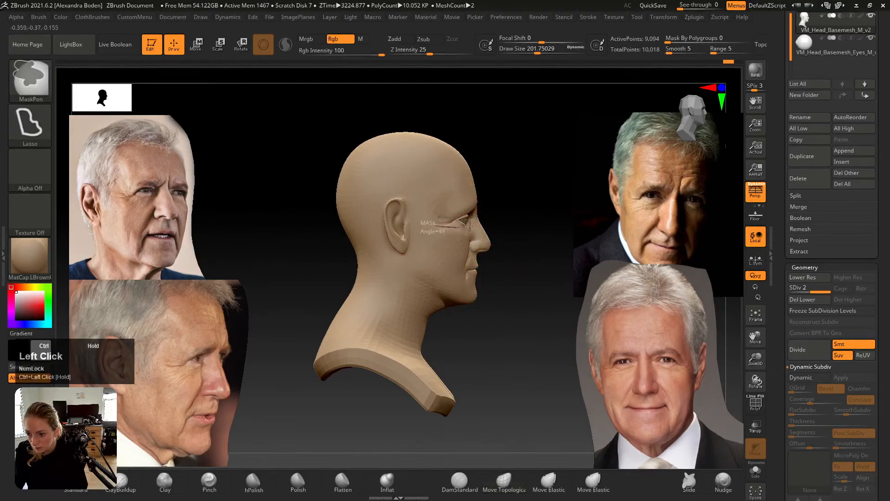
{"action": "left_click_drag", "start_coordinate": [472, 180], "coordinate": [422, 190], "text": "ctrl"}
{"action": "left_click", "coordinate": [437, 240], "text": "ctrl"}
{"action": "left_click", "coordinate": [436, 246], "text": "ctrl"}
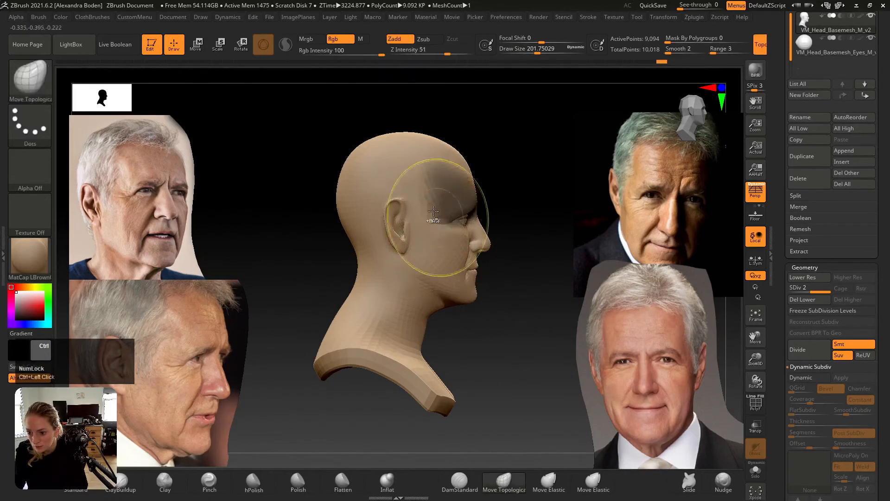
{"action": "mouse_move", "coordinate": [374, 174]}
{"action": "left_mouse_down", "text": "ctrl"}
{"action": "mouse_move", "coordinate": [436, 223]}
{"action": "mouse_move", "coordinate": [441, 158]}
{"action": "left_mouse_up", "text": "ctrl"}
{"action": "left_click", "coordinate": [452, 218], "text": "ctrl"}
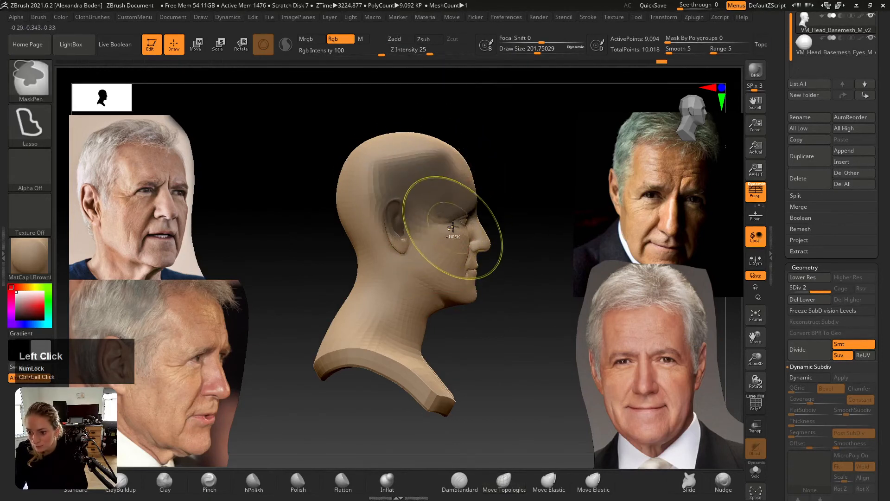
{"action": "left_click", "coordinate": [445, 246], "text": "ctrl"}
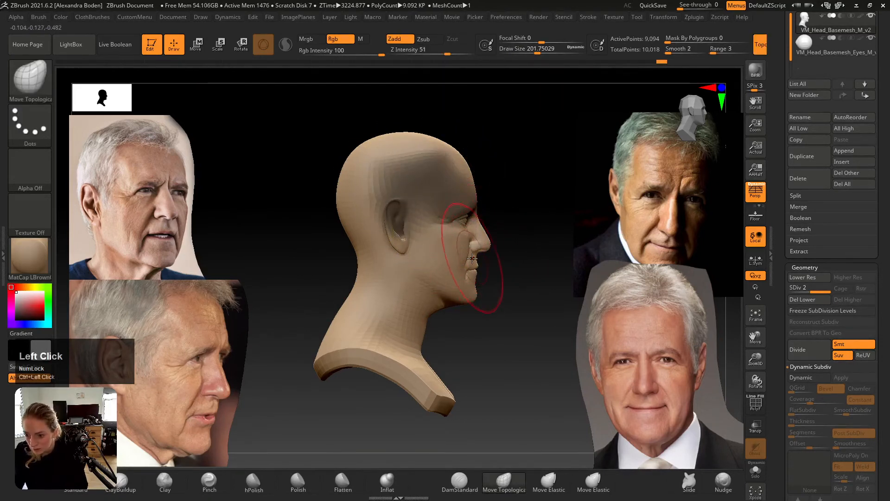
- Enlarge the Move Topological brush to about 292 and adjust the chin and nose tip in the profile view, undoing the first chin pull
{"action": "right_click_drag", "start_coordinate": [463, 312], "coordinate": [467, 320], "text": "ctrl"}
{"action": "key", "text": "s"}
{"action": "left_click_drag", "start_coordinate": [484, 267], "coordinate": [491, 267]}
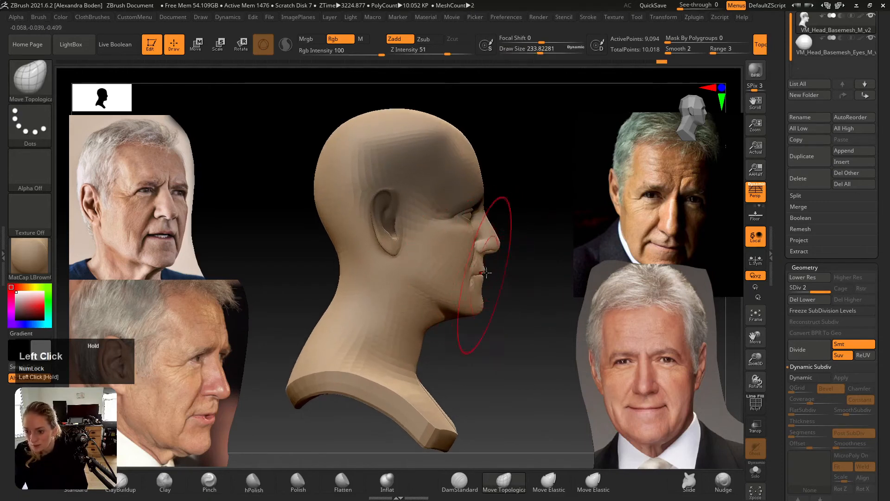
{"action": "key", "text": "s"}
{"action": "left_click_drag", "start_coordinate": [459, 319], "coordinate": [466, 310]}
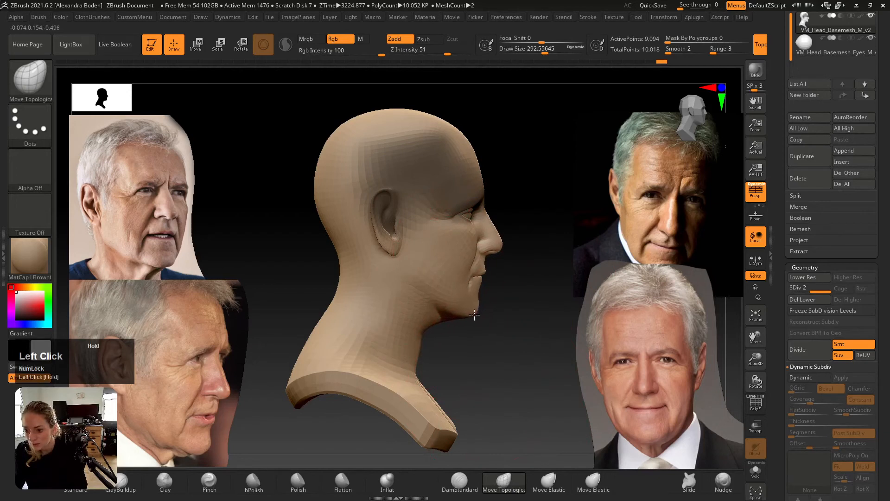
{"action": "key", "text": "ctrl+z"}
{"action": "left_click_drag", "start_coordinate": [493, 245], "coordinate": [492, 244]}
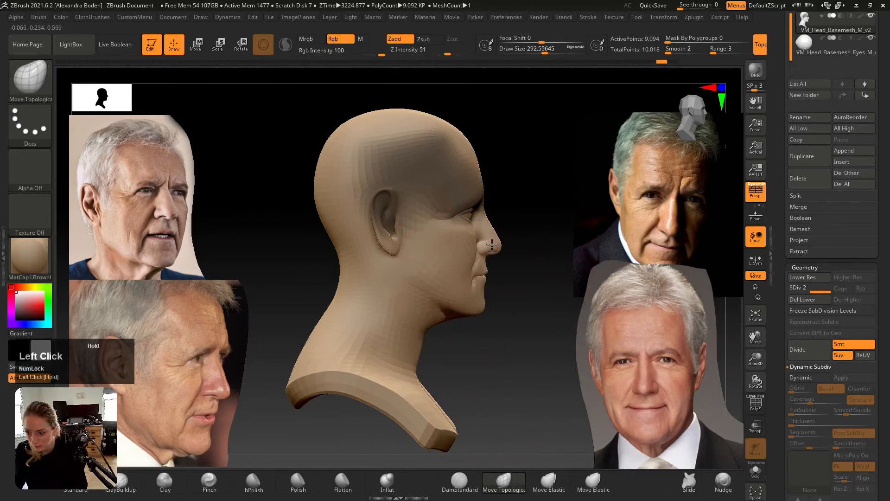
{"action": "left_click_drag", "start_coordinate": [475, 305], "coordinate": [418, 294]}
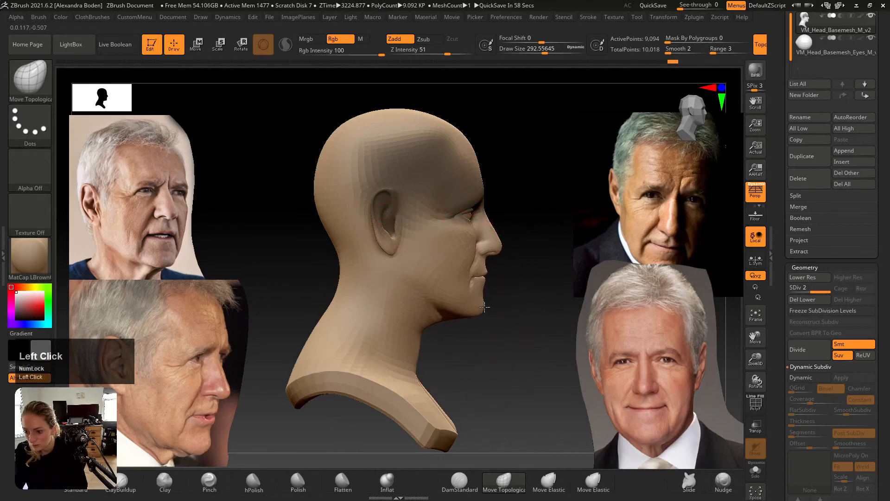
- Refine the chin, nose bridge and mouth contours in profile with Move Topological at size about 292
{"action": "left_click_drag", "start_coordinate": [484, 306], "coordinate": [485, 304]}
{"action": "left_click_drag", "start_coordinate": [480, 221], "coordinate": [484, 220]}
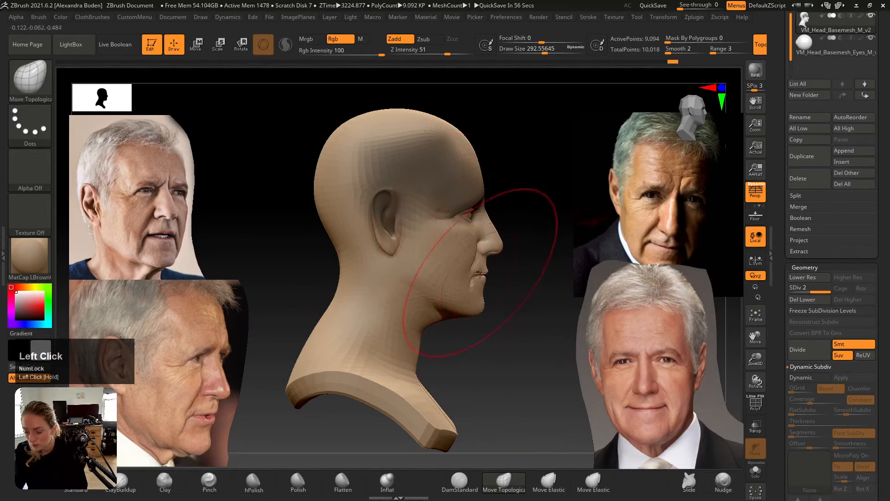
{"action": "left_click_drag", "start_coordinate": [480, 270], "coordinate": [481, 269]}
{"action": "right_click_drag", "start_coordinate": [443, 277], "coordinate": [436, 284], "text": "alt"}
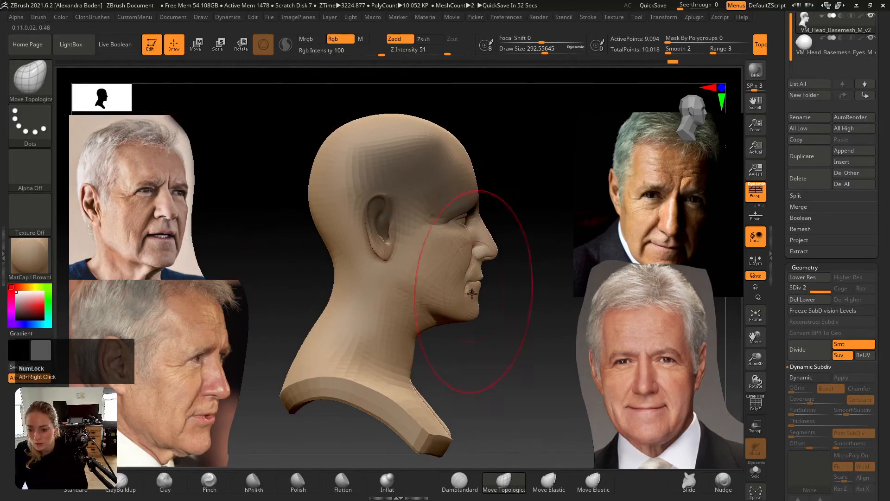
{"action": "left_click_drag", "start_coordinate": [471, 301], "coordinate": [472, 297]}
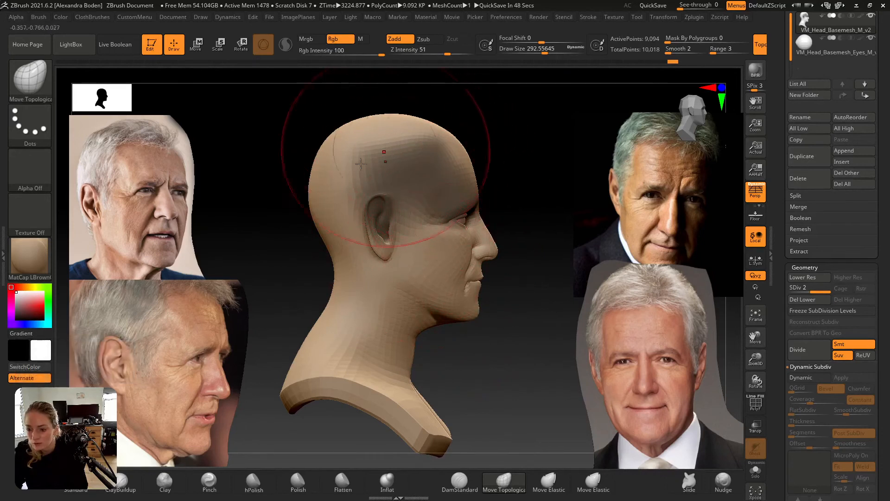
- Reduce the brush to about 257 and 217, and pull the lips and chin slightly forward in profile, undoing the first pull at the mouth
{"action": "left_click", "coordinate": [457, 169]}
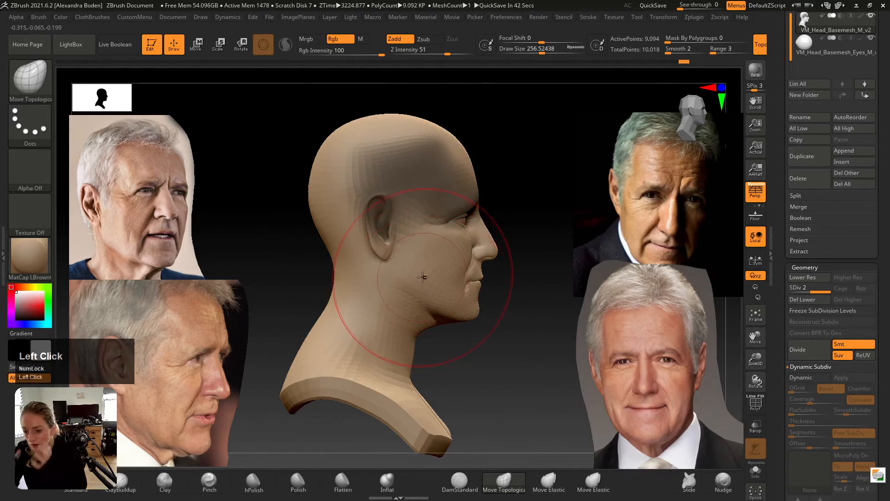
{"action": "left_click_drag", "start_coordinate": [479, 286], "coordinate": [481, 291]}
{"action": "key", "text": "ctrl+z"}
{"action": "key", "text": "s"}
{"action": "left_click", "coordinate": [481, 292]}
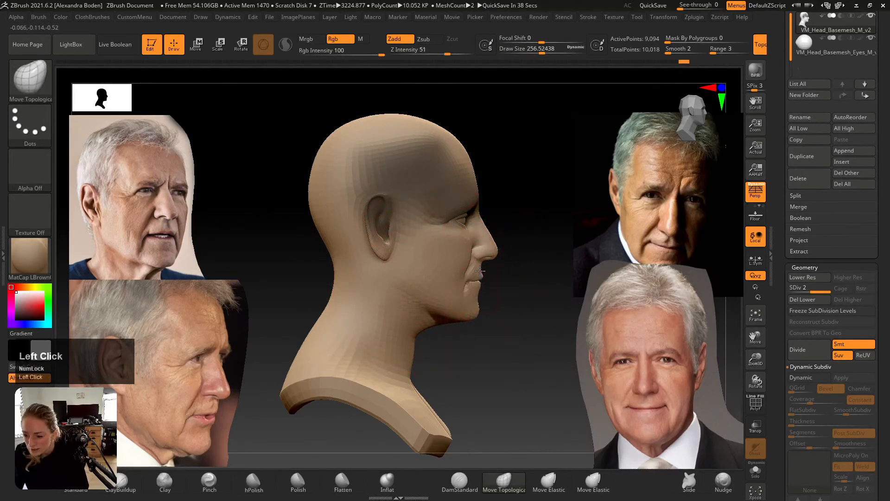
{"action": "key", "text": "s"}
{"action": "left_click_drag", "start_coordinate": [487, 271], "coordinate": [488, 239]}
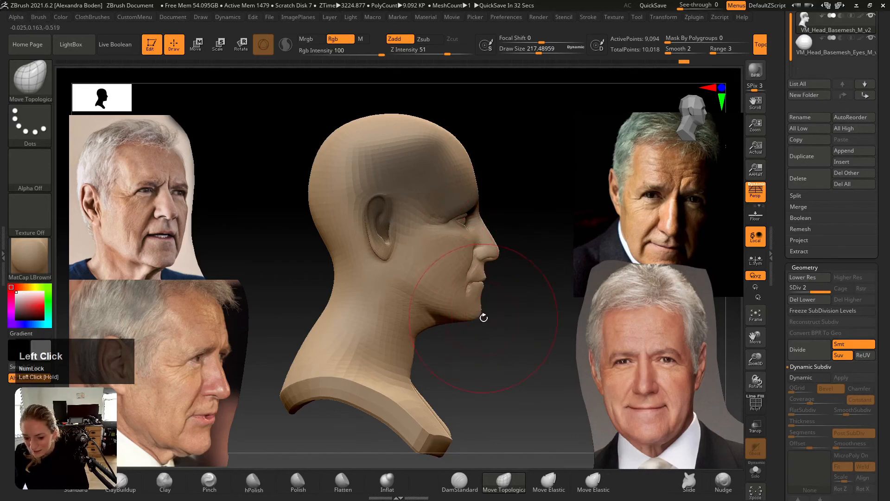
{"action": "left_click_drag", "start_coordinate": [482, 312], "coordinate": [481, 311]}
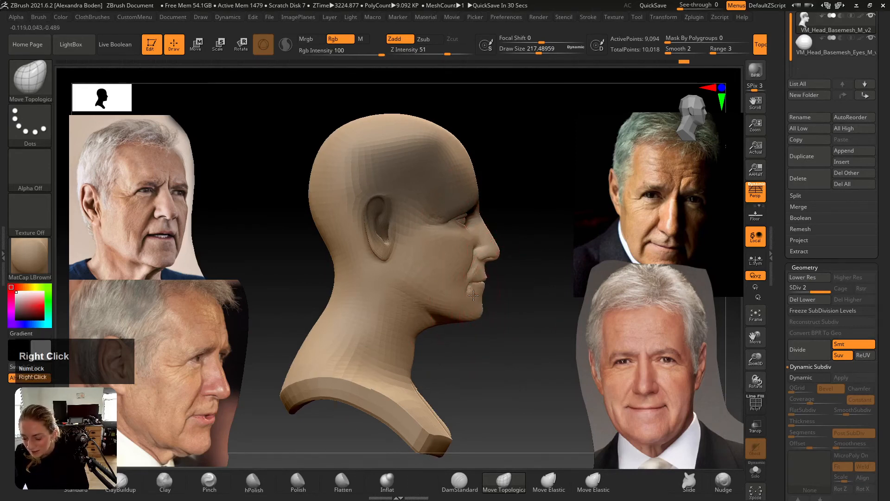
- Clear the skull mask and reshape the upper forehead contour from a three-quarter view
{"action": "mouse_move", "coordinate": [482, 311]}
{"action": "right_mouse_down"}
{"action": "mouse_move", "coordinate": [471, 286]}
{"action": "mouse_move", "coordinate": [433, 296]}
{"action": "mouse_move", "coordinate": [514, 290]}
{"action": "mouse_move", "coordinate": [486, 252]}
{"action": "mouse_move", "coordinate": [500, 256]}
{"action": "mouse_move", "coordinate": [494, 211]}
{"action": "right_mouse_up"}
{"action": "left_click", "coordinate": [519, 290], "text": "ctrl"}
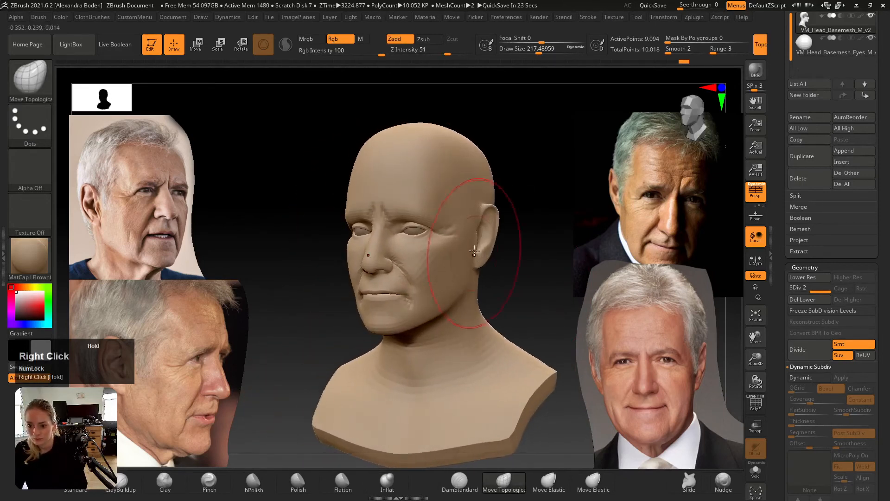
{"action": "mouse_move", "coordinate": [361, 151]}
{"action": "left_mouse_down"}
{"action": "mouse_move", "coordinate": [353, 158]}
{"action": "mouse_move", "coordinate": [376, 135]}
{"action": "left_mouse_up"}
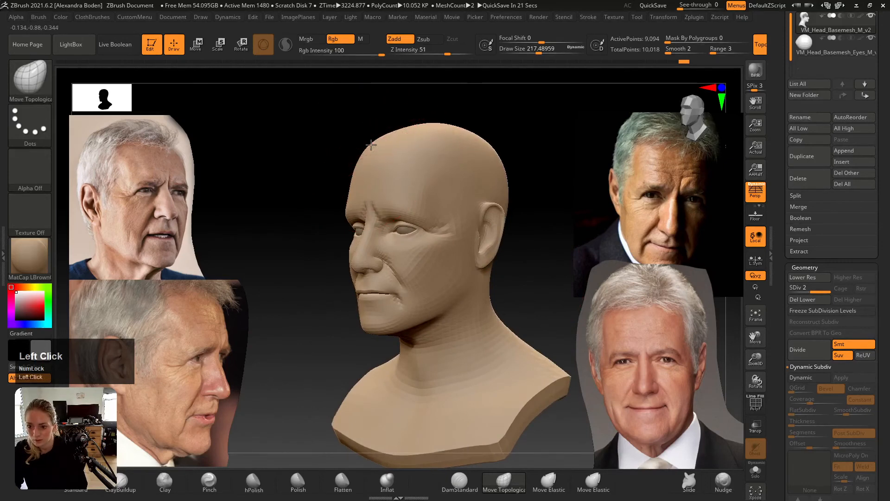
{"action": "right_click_drag", "start_coordinate": [397, 149], "coordinate": [376, 199]}
- Adjust the brows from the front with Move Topological, reducing the brush to about 101 and 65 and undoing the stroke at the larger size
{"action": "key", "text": "s"}
{"action": "left_click_drag", "start_coordinate": [376, 199], "coordinate": [364, 199]}
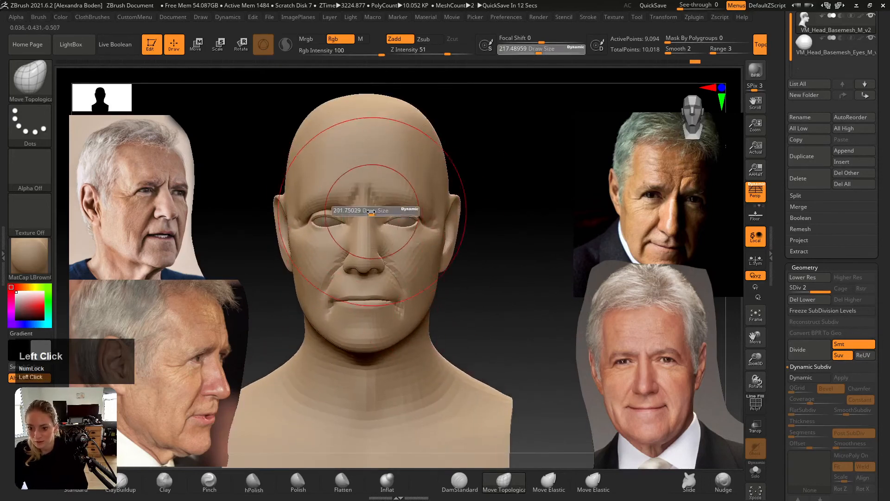
{"action": "right_click_drag", "start_coordinate": [364, 199], "coordinate": [346, 214]}
{"action": "key", "text": "s"}
{"action": "left_click_drag", "start_coordinate": [346, 214], "coordinate": [330, 209]}
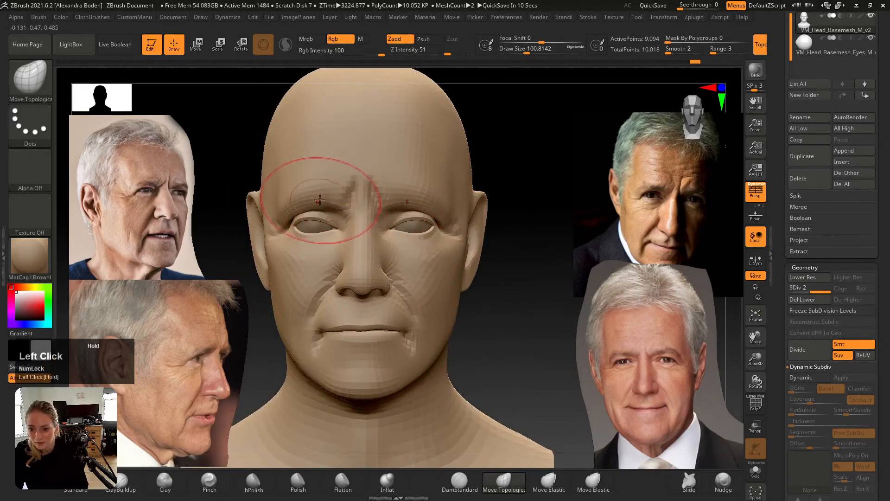
{"action": "key", "text": "ctrl+z"}
{"action": "key", "text": "s"}
{"action": "left_click_drag", "start_coordinate": [324, 200], "coordinate": [320, 200]}
{"action": "right_click_drag", "start_coordinate": [325, 202], "coordinate": [337, 190], "text": "alt"}
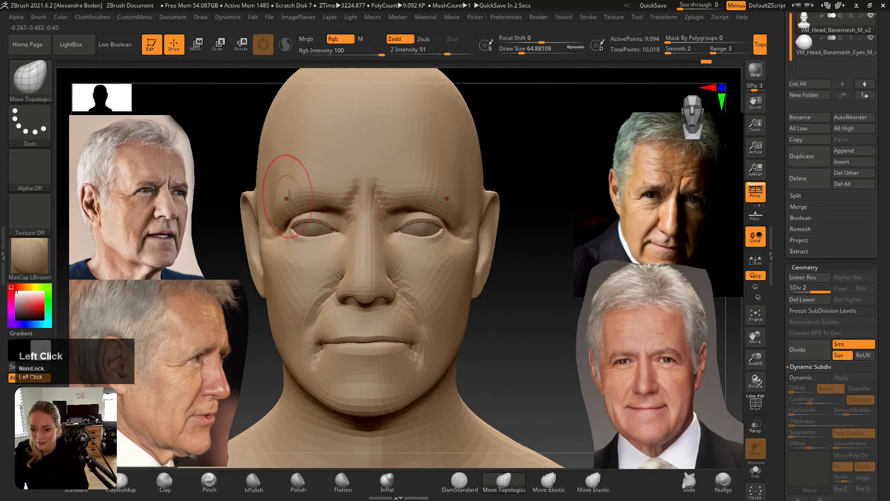
- Smooth the frown lines between the brows and nudge the outer brows with Move Topological at size about 65
{"action": "left_click_drag", "start_coordinate": [334, 187], "coordinate": [360, 204], "text": "shift"}
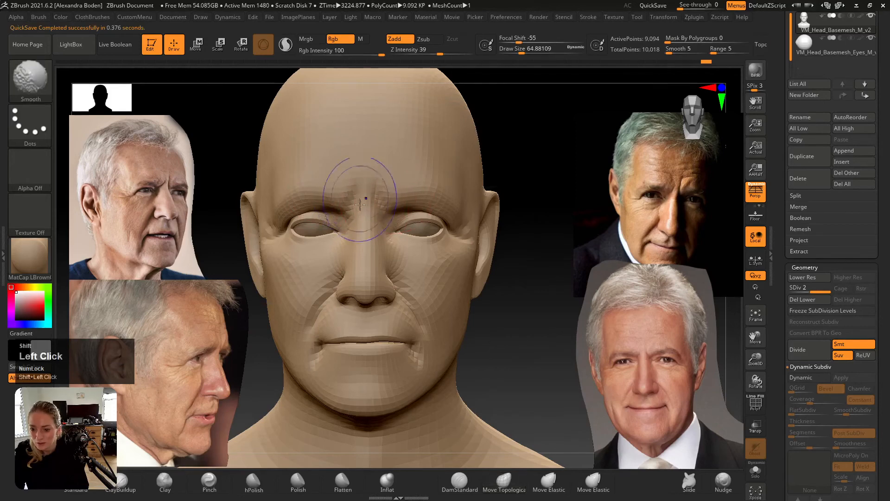
{"action": "mouse_move", "coordinate": [353, 185]}
{"action": "right_mouse_down"}
{"action": "mouse_move", "coordinate": [369, 160]}
{"action": "mouse_move", "coordinate": [397, 251]}
{"action": "right_mouse_up"}
{"action": "right_click_drag", "start_coordinate": [412, 292], "coordinate": [423, 248], "text": "alt"}
{"action": "right_click_drag", "start_coordinate": [425, 217], "coordinate": [430, 231], "text": "alt"}
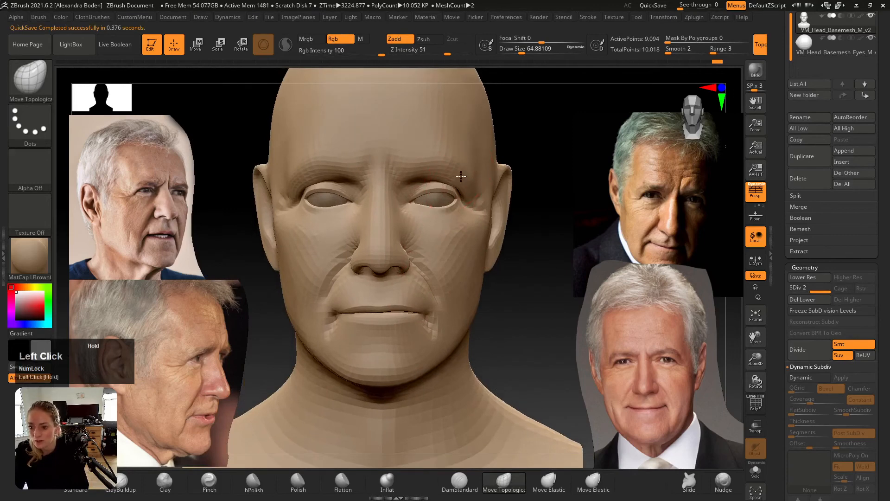
{"action": "mouse_move", "coordinate": [461, 182]}
{"action": "right_mouse_down", "text": "alt"}
{"action": "mouse_move", "coordinate": [457, 169]}
{"action": "mouse_move", "coordinate": [481, 185]}
{"action": "mouse_move", "coordinate": [455, 139]}
{"action": "mouse_move", "coordinate": [473, 184]}
{"action": "mouse_move", "coordinate": [481, 184]}
{"action": "right_mouse_up", "text": "alt"}
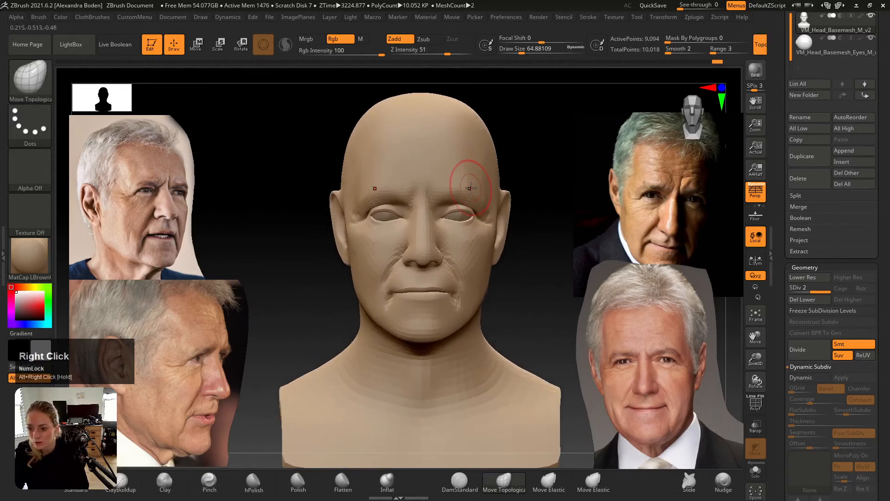
{"action": "left_click", "coordinate": [466, 184]}
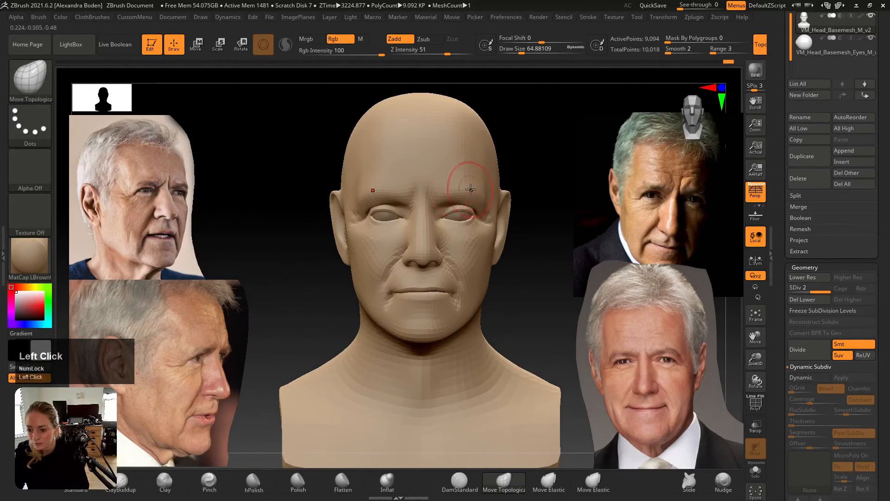
- Refine the brow ridge and lower forehead contour in three-quarter view with Move Topological, enlarging the brush to 112
{"action": "mouse_move", "coordinate": [470, 190]}
{"action": "right_mouse_down"}
{"action": "mouse_move", "coordinate": [448, 198]}
{"action": "mouse_move", "coordinate": [487, 198]}
{"action": "mouse_move", "coordinate": [492, 213]}
{"action": "right_mouse_up"}
{"action": "left_click_drag", "start_coordinate": [349, 195], "coordinate": [349, 198]}
{"action": "key", "text": "s"}
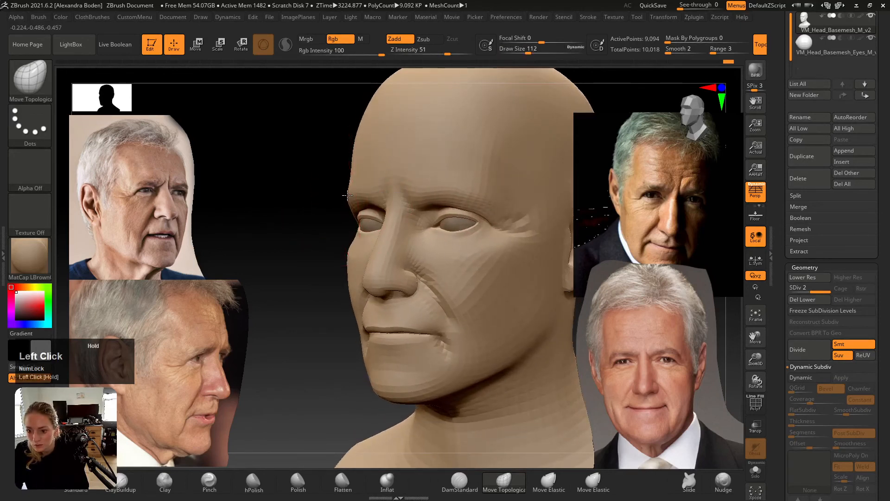
{"action": "left_click_drag", "start_coordinate": [349, 193], "coordinate": [347, 184]}
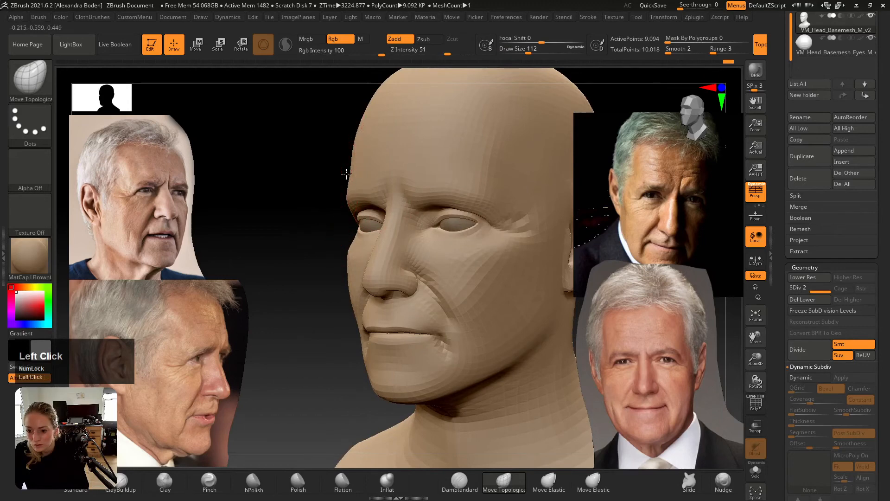
{"action": "right_click_drag", "start_coordinate": [347, 174], "coordinate": [343, 199], "text": "alt"}
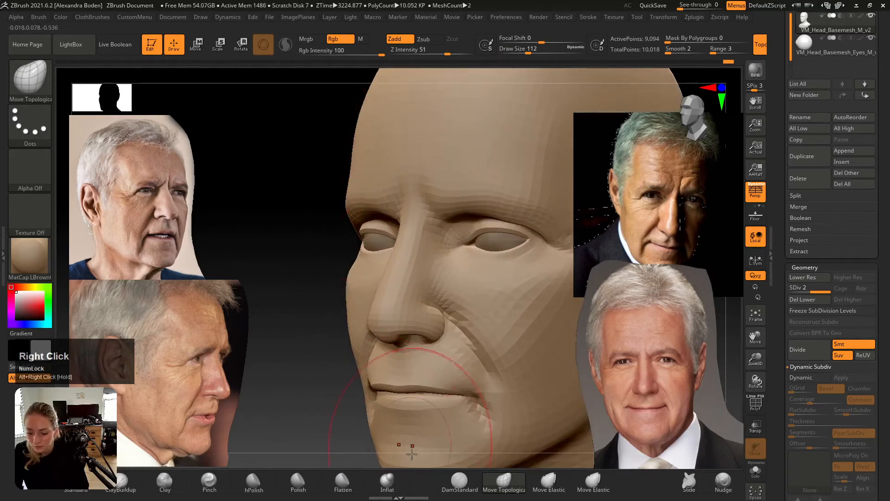
- Switch to DamStandard at size about 83, try carving a horizontal crease across the forehead, and undo it
{"action": "left_click", "coordinate": [458, 482]}
{"action": "mouse_move", "coordinate": [373, 296]}
{"action": "right_mouse_down", "text": "alt"}
{"action": "mouse_move", "coordinate": [350, 234]}
{"action": "mouse_move", "coordinate": [380, 220]}
{"action": "right_mouse_up", "text": "alt"}
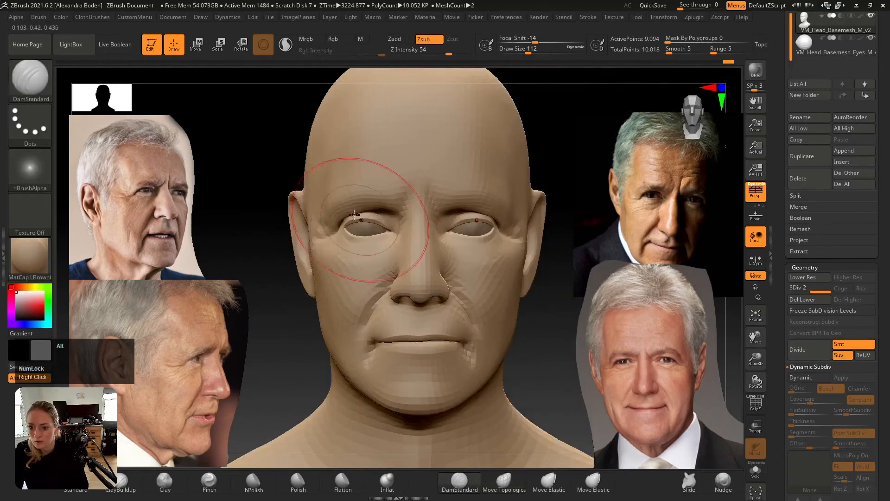
{"action": "key", "text": "s"}
{"action": "left_click_drag", "start_coordinate": [336, 181], "coordinate": [419, 165]}
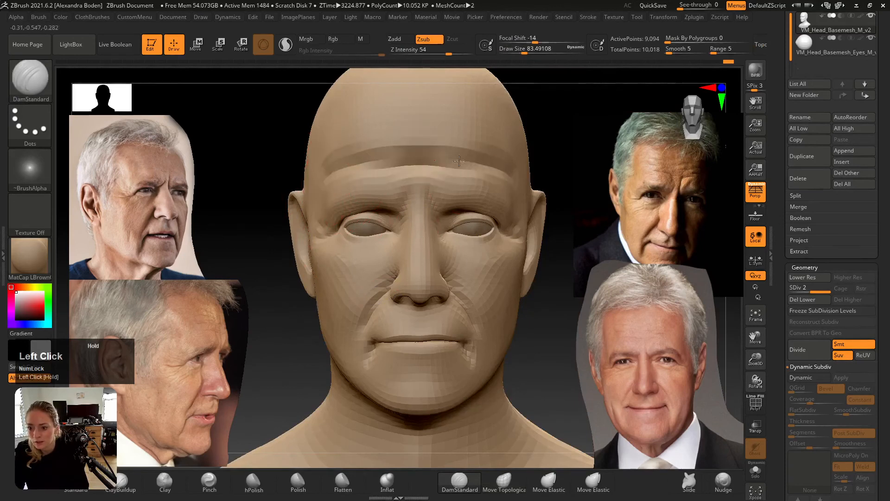
{"action": "mouse_move", "coordinate": [419, 165]}
{"action": "right_mouse_down"}
{"action": "mouse_move", "coordinate": [450, 163]}
{"action": "mouse_move", "coordinate": [423, 139]}
{"action": "right_mouse_up"}
{"action": "key", "text": "ctrl+z"}
- Set the DamStandard Z Intensity to 11 and inspect the forehead contour against the reference photos
{"action": "left_click", "coordinate": [415, 50]}
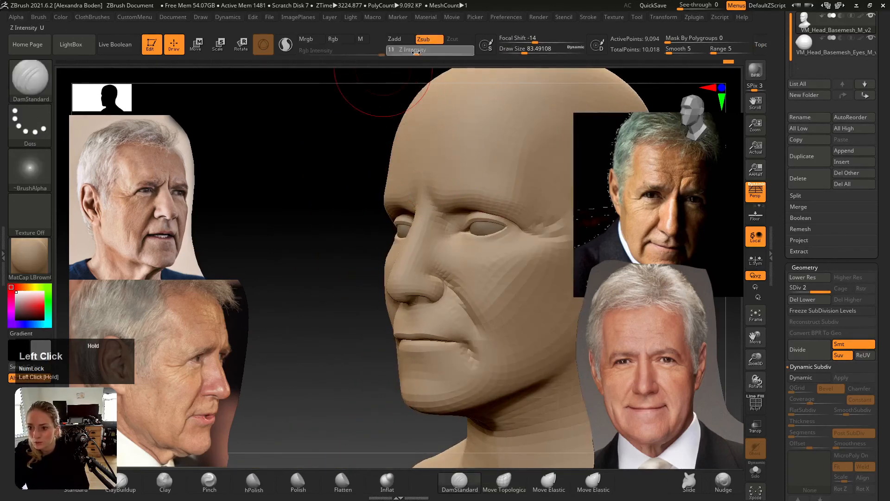
{"action": "mouse_move", "coordinate": [370, 129]}
{"action": "right_mouse_down"}
{"action": "mouse_move", "coordinate": [389, 129]}
{"action": "mouse_move", "coordinate": [339, 176]}
{"action": "right_mouse_up"}
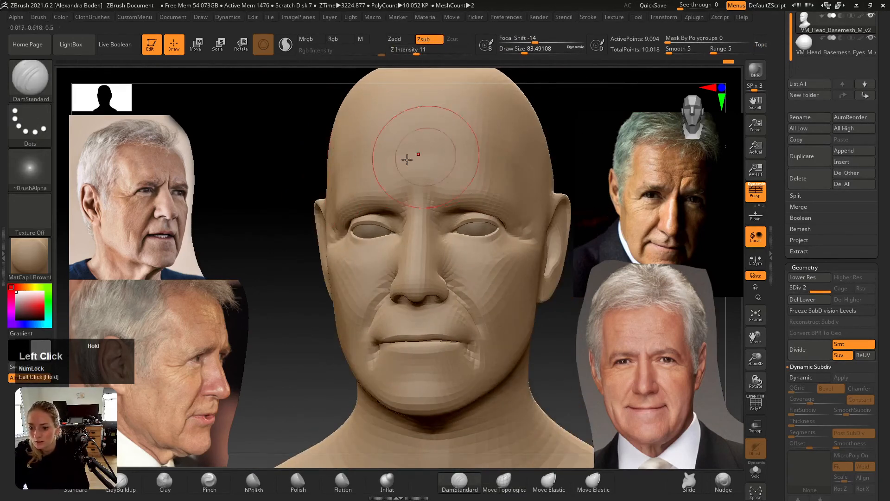
{"action": "right_click_drag", "start_coordinate": [392, 150], "coordinate": [336, 176]}
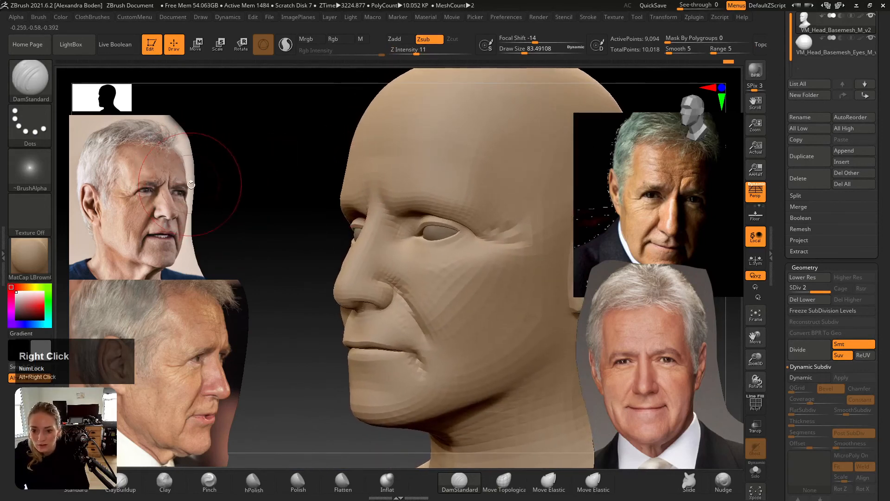
- Switch to the Photoshop drawovers, mark the crease above the brows on the large three-quarter portrait, and return to ZBrush
{"action": "key", "text": "alt+Tab"}
{"action": "left_click", "coordinate": [337, 248], "text": "alt"}
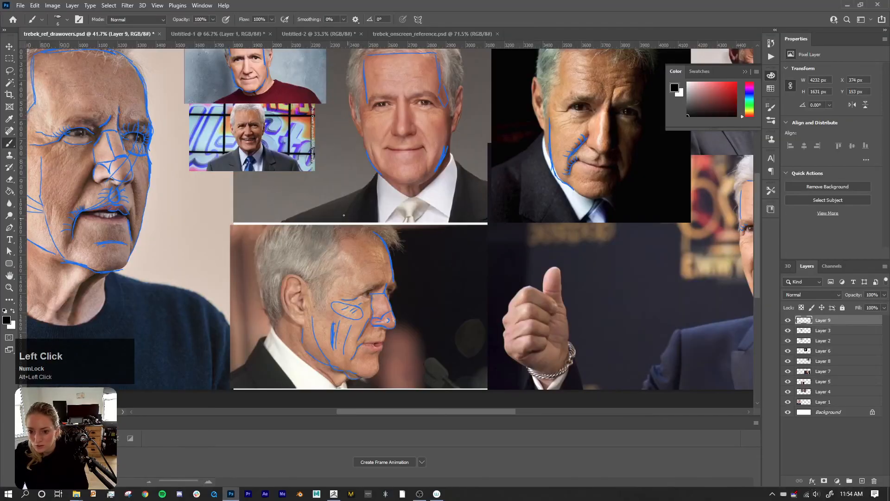
{"action": "left_click_drag", "start_coordinate": [250, 173], "coordinate": [408, 271]}
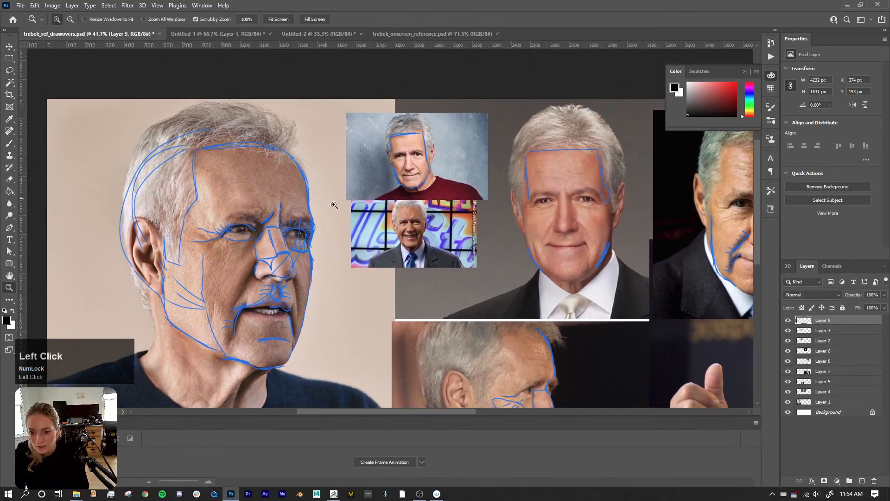
{"action": "left_click_drag", "start_coordinate": [332, 205], "coordinate": [359, 205], "text": "ctrl"}
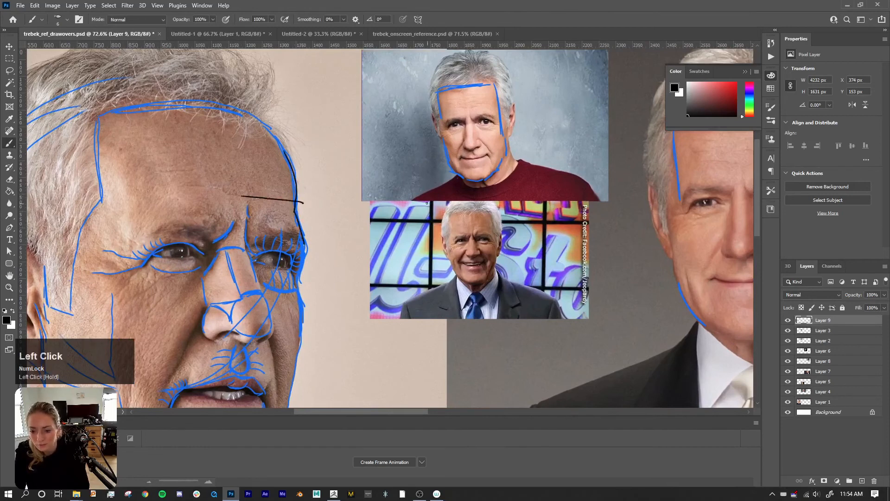
{"action": "key", "text": "alt+Tab"}
{"action": "left_click", "coordinate": [301, 243], "text": "alt"}
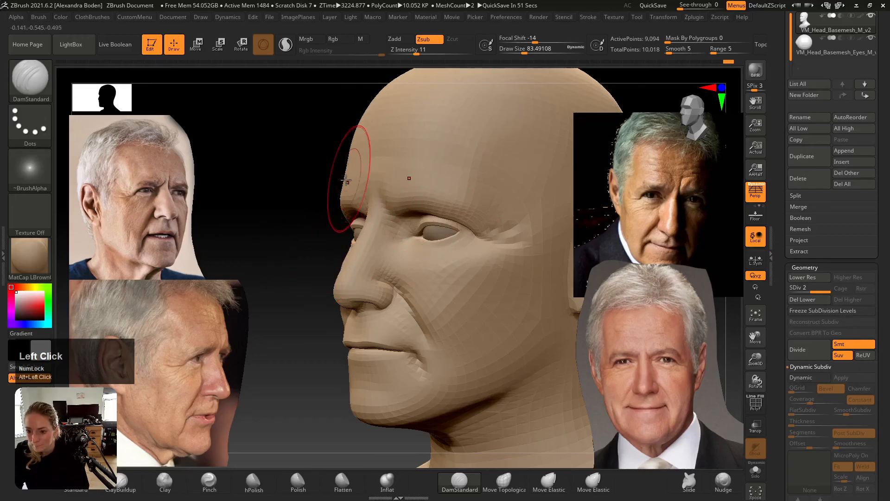
- Carve a faint horizontal crease across the forehead above the brows with DamStandard at intensity 11, and smooth the forehead around it
{"action": "mouse_move", "coordinate": [348, 175]}
{"action": "right_mouse_down"}
{"action": "mouse_move", "coordinate": [369, 148]}
{"action": "mouse_move", "coordinate": [325, 170]}
{"action": "right_mouse_up"}
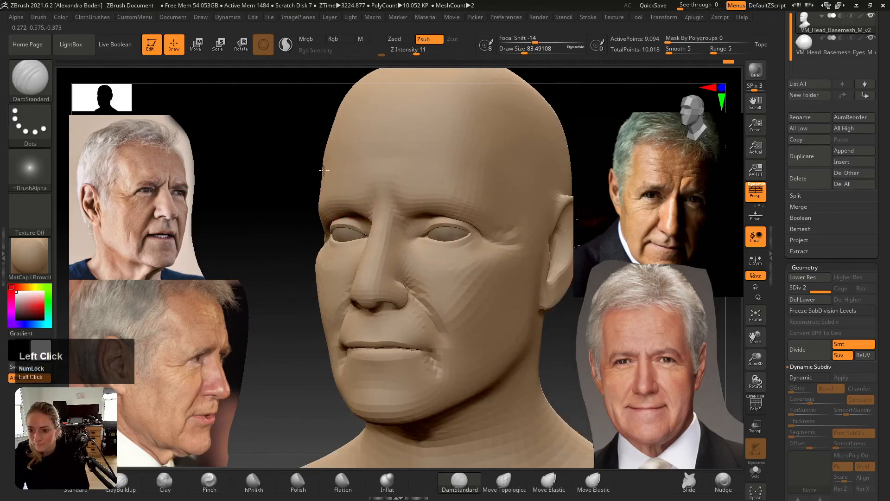
{"action": "mouse_move", "coordinate": [407, 149]}
{"action": "right_mouse_down"}
{"action": "mouse_move", "coordinate": [397, 159]}
{"action": "mouse_move", "coordinate": [404, 169]}
{"action": "right_mouse_up"}
{"action": "left_click_drag", "start_coordinate": [298, 179], "coordinate": [396, 168]}
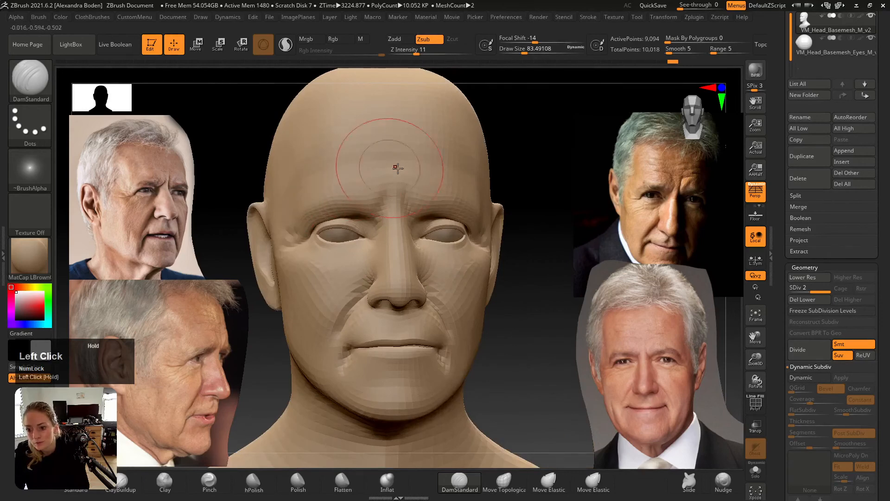
{"action": "right_click_drag", "start_coordinate": [396, 169], "coordinate": [432, 168]}
{"action": "left_click_drag", "start_coordinate": [370, 166], "coordinate": [319, 157], "text": "shift"}
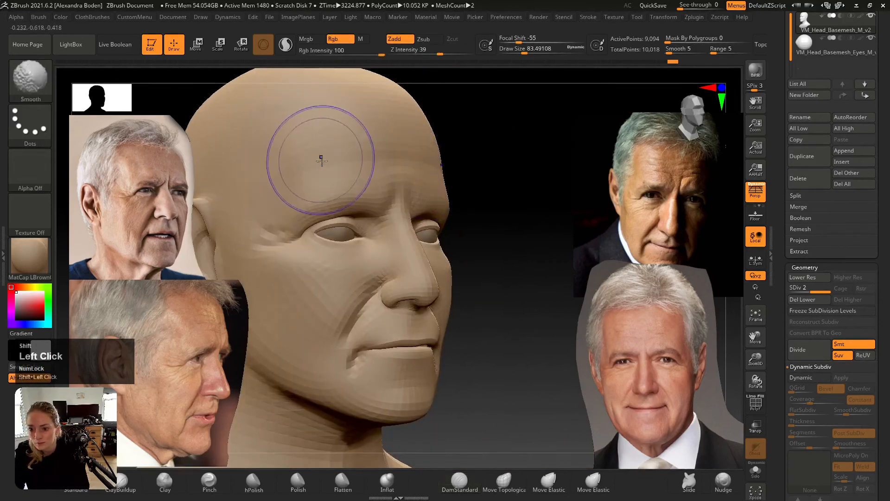
- Sharpen the plane change along the side of the forehead with the Pinch brush at size about 83, and smooth it
{"action": "left_click", "coordinate": [209, 482]}
{"action": "right_click_drag", "start_coordinate": [308, 149], "coordinate": [303, 192]}
{"action": "mouse_move", "coordinate": [319, 178]}
{"action": "left_mouse_down"}
{"action": "mouse_move", "coordinate": [324, 146]}
{"action": "mouse_move", "coordinate": [322, 211]}
{"action": "mouse_move", "coordinate": [318, 176]}
{"action": "left_mouse_up"}
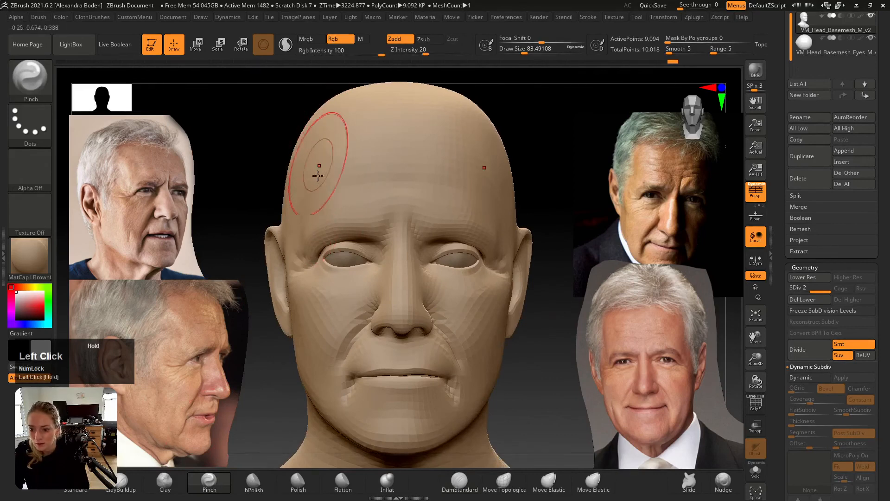
{"action": "right_click_drag", "start_coordinate": [453, 182], "coordinate": [503, 161]}
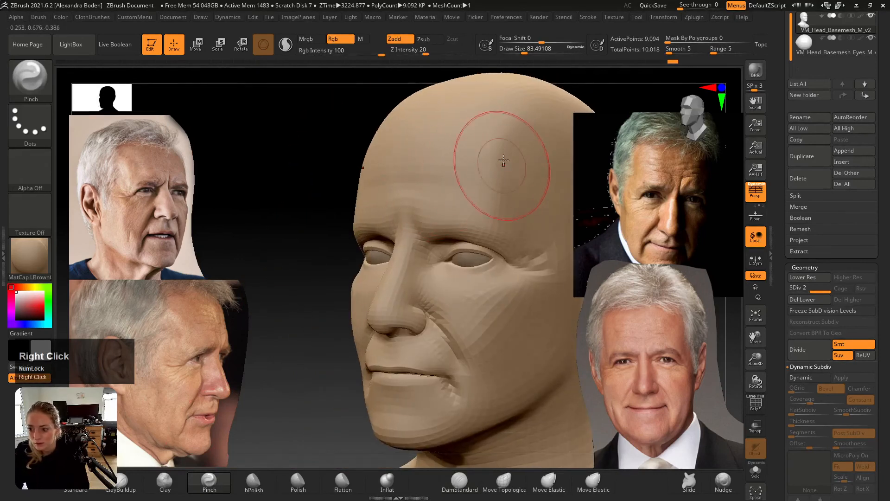
{"action": "left_click_drag", "start_coordinate": [503, 160], "coordinate": [515, 218]}
{"action": "mouse_move", "coordinate": [505, 155]}
{"action": "right_mouse_down"}
{"action": "mouse_move", "coordinate": [508, 141]}
{"action": "mouse_move", "coordinate": [507, 153]}
{"action": "right_mouse_up"}
{"action": "left_click_drag", "start_coordinate": [507, 153], "coordinate": [501, 127], "text": "shift"}
- Pinch the upper corners of the forehead on both sides to define the transition towards the top of the skull
{"action": "right_click_drag", "start_coordinate": [500, 127], "coordinate": [471, 137]}
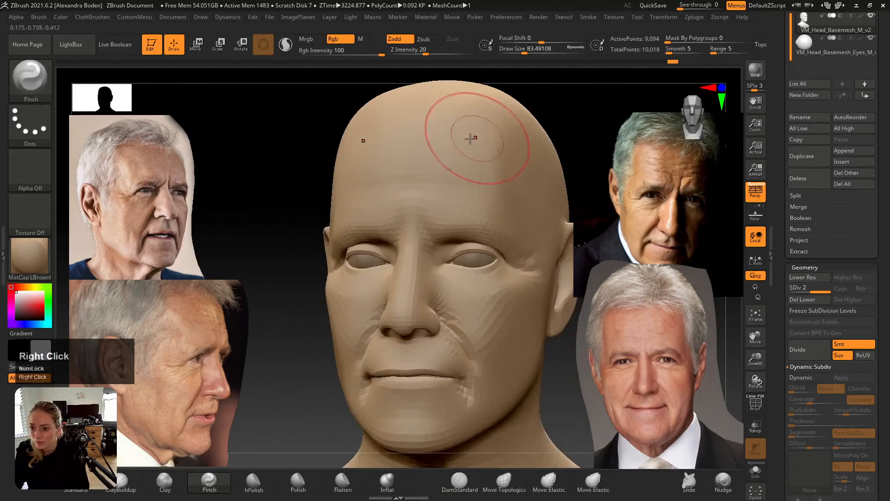
{"action": "left_click_drag", "start_coordinate": [379, 123], "coordinate": [367, 120]}
{"action": "left_click_drag", "start_coordinate": [496, 124], "coordinate": [518, 130]}
{"action": "right_click_drag", "start_coordinate": [518, 130], "coordinate": [429, 114]}
{"action": "left_click_drag", "start_coordinate": [418, 116], "coordinate": [413, 113]}
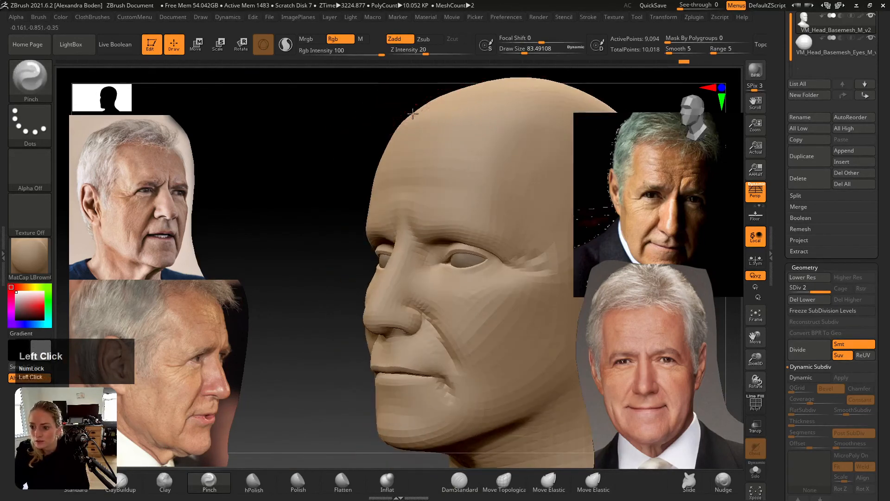
{"action": "right_click_drag", "start_coordinate": [508, 129], "coordinate": [444, 128]}
{"action": "mouse_move", "coordinate": [398, 127]}
{"action": "left_mouse_down"}
{"action": "mouse_move", "coordinate": [366, 149]}
{"action": "mouse_move", "coordinate": [385, 144]}
{"action": "left_mouse_up"}
{"action": "mouse_move", "coordinate": [385, 143]}
{"action": "right_mouse_down", "text": "shift"}
{"action": "mouse_move", "coordinate": [380, 157]}
{"action": "mouse_move", "coordinate": [338, 142]}
{"action": "mouse_move", "coordinate": [302, 149]}
{"action": "right_mouse_up", "text": "shift"}
{"action": "right_click_drag", "start_coordinate": [385, 164], "coordinate": [343, 162]}
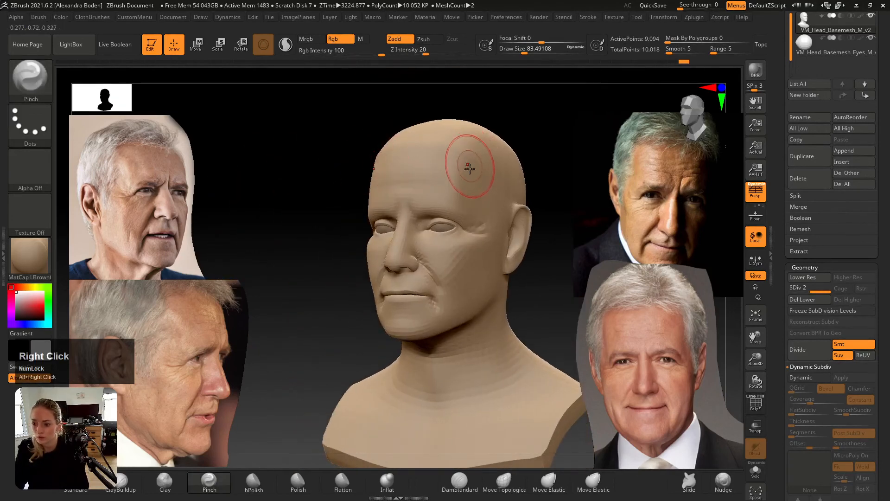
- Smooth the upper forehead and temple, and pinch along the temple ridge again
{"action": "mouse_move", "coordinate": [469, 169]}
{"action": "right_mouse_down"}
{"action": "mouse_move", "coordinate": [461, 163]}
{"action": "mouse_move", "coordinate": [451, 178]}
{"action": "mouse_move", "coordinate": [473, 177]}
{"action": "mouse_move", "coordinate": [453, 143]}
{"action": "right_mouse_up"}
{"action": "left_click", "coordinate": [508, 195]}
{"action": "left_click_drag", "start_coordinate": [453, 143], "coordinate": [427, 140], "text": "shift"}
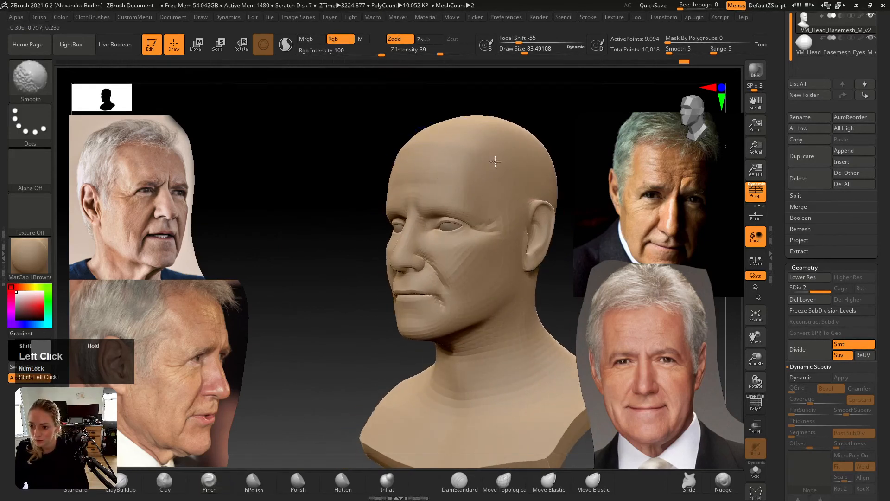
{"action": "left_click_drag", "start_coordinate": [495, 162], "coordinate": [468, 147], "text": "shift"}
{"action": "mouse_move", "coordinate": [468, 148]}
{"action": "right_mouse_down"}
{"action": "mouse_move", "coordinate": [473, 175]}
{"action": "mouse_move", "coordinate": [469, 162]}
{"action": "right_mouse_up"}
{"action": "left_click_drag", "start_coordinate": [469, 162], "coordinate": [478, 176]}
{"action": "mouse_move", "coordinate": [492, 208]}
{"action": "right_mouse_down"}
{"action": "mouse_move", "coordinate": [413, 213]}
{"action": "mouse_move", "coordinate": [445, 224]}
{"action": "mouse_move", "coordinate": [475, 217]}
{"action": "right_mouse_up"}
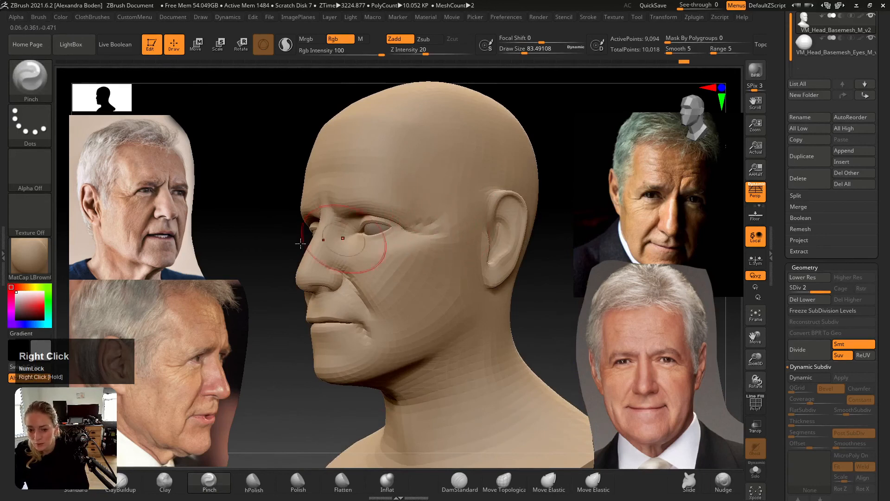
- Pinch the area below the outer eye, and reshape the cheek with Move Topological at size about 108
{"action": "mouse_move", "coordinate": [374, 248]}
{"action": "left_mouse_down"}
{"action": "mouse_move", "coordinate": [408, 272]}
{"action": "mouse_move", "coordinate": [417, 260]}
{"action": "left_mouse_up"}
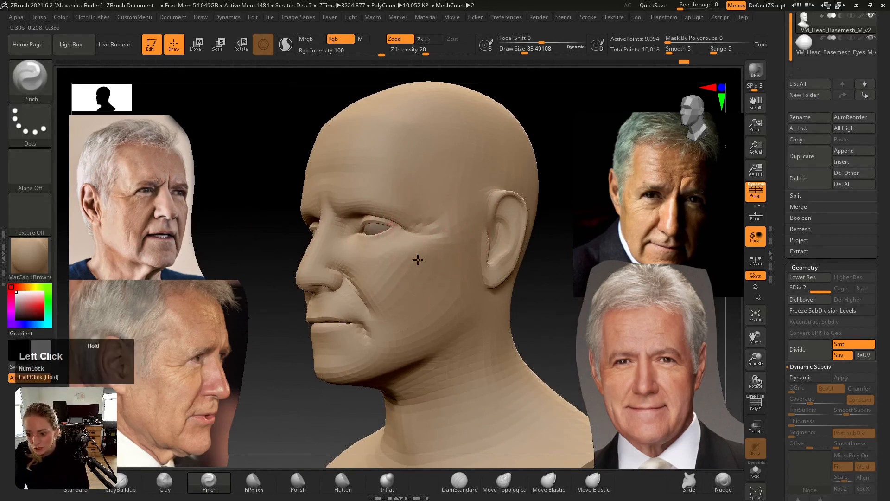
{"action": "left_click", "coordinate": [504, 482]}
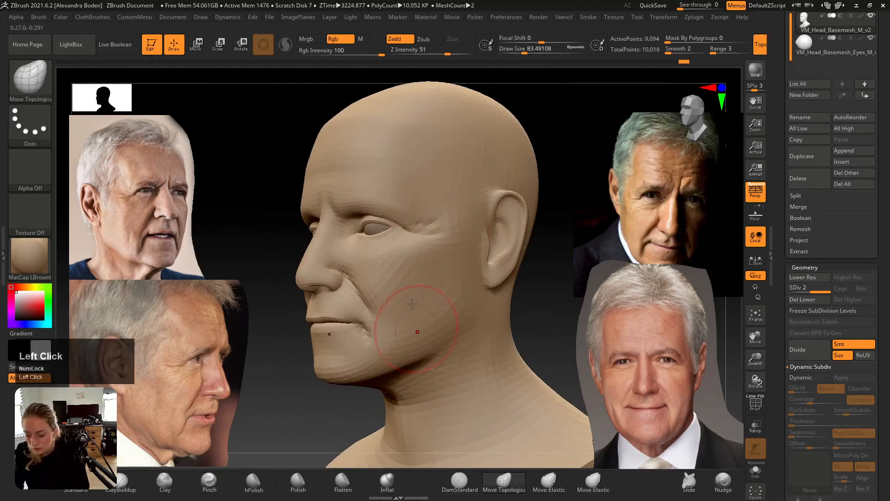
{"action": "mouse_move", "coordinate": [407, 308]}
{"action": "right_mouse_down"}
{"action": "mouse_move", "coordinate": [418, 251]}
{"action": "mouse_move", "coordinate": [403, 265]}
{"action": "right_mouse_up"}
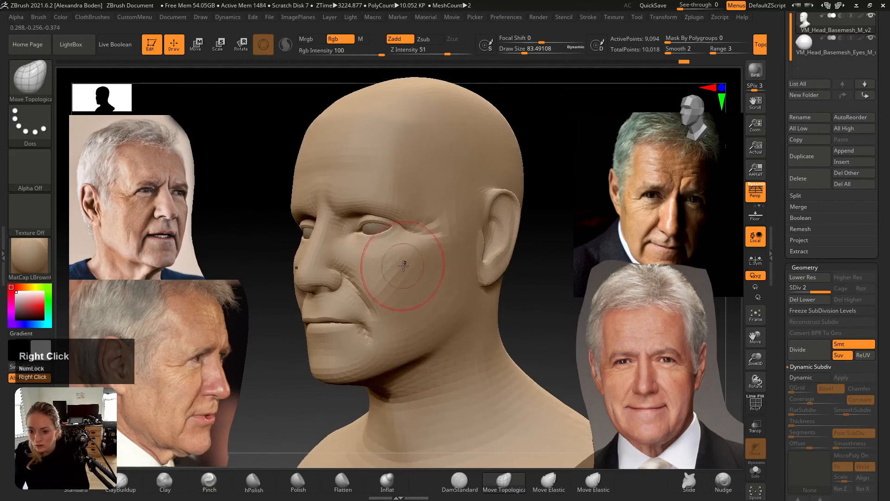
{"action": "key", "text": "s"}
{"action": "left_click_drag", "start_coordinate": [404, 266], "coordinate": [408, 268]}
{"action": "right_click_drag", "start_coordinate": [407, 274], "coordinate": [390, 282], "text": "shift"}
{"action": "mouse_move", "coordinate": [390, 282]}
{"action": "left_mouse_down"}
{"action": "mouse_move", "coordinate": [406, 285]}
{"action": "mouse_move", "coordinate": [412, 299]}
{"action": "left_mouse_up"}
{"action": "left_click", "coordinate": [404, 273], "text": "ctrl"}
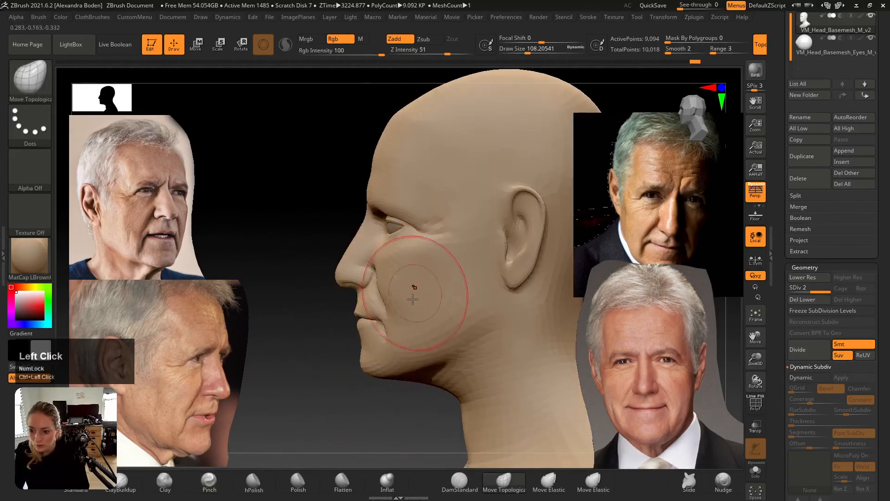
- Lasso-mask the face from the brow to the jaw in side profile, and invert the mask
{"action": "right_click_drag", "start_coordinate": [408, 333], "coordinate": [473, 253], "text": "shift"}
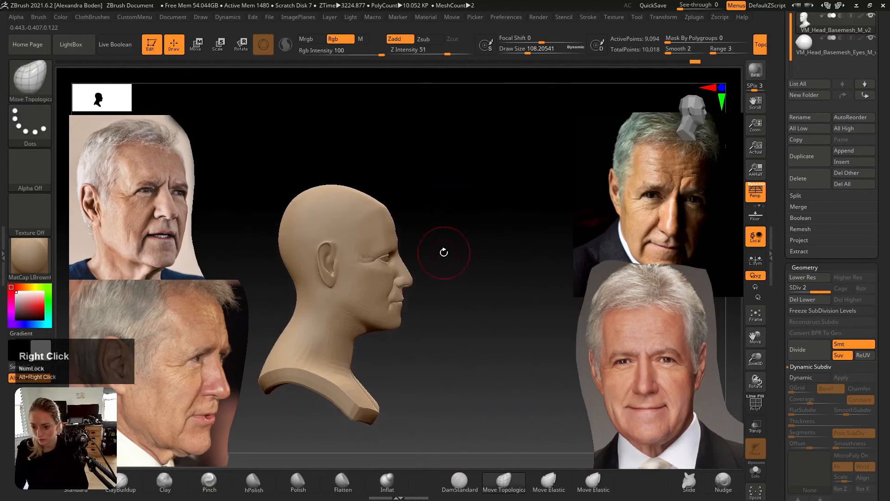
{"action": "key", "text": "s"}
{"action": "left_click_drag", "start_coordinate": [444, 252], "coordinate": [450, 254]}
{"action": "left_click_drag", "start_coordinate": [411, 230], "coordinate": [410, 230], "text": "ctrl"}
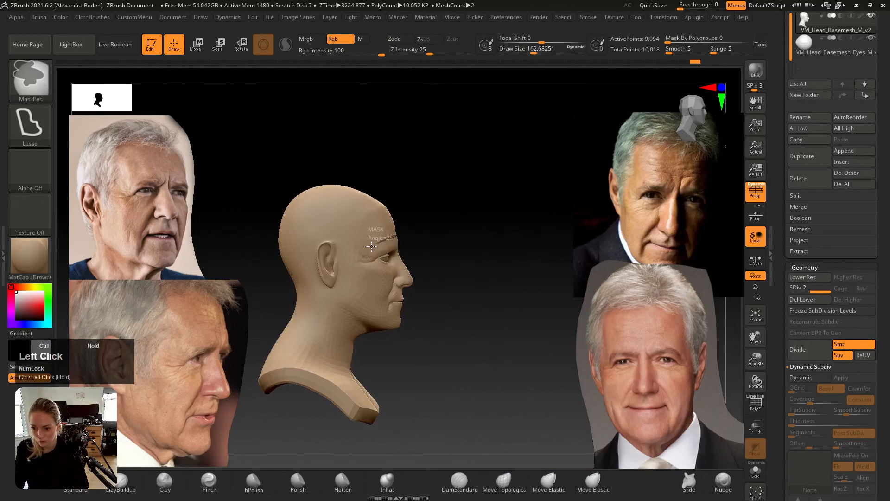
{"action": "left_click_drag", "start_coordinate": [343, 281], "coordinate": [346, 283], "text": "ctrl"}
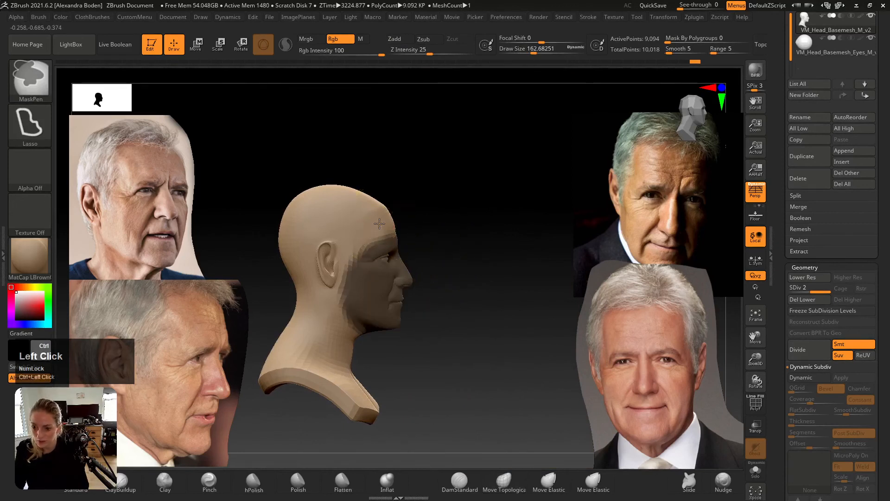
{"action": "left_click", "coordinate": [436, 194], "text": "ctrl"}
- Rotate the unmasked face slightly in profile with the Move gizmo, and clear the mask
{"action": "key", "text": "w"}
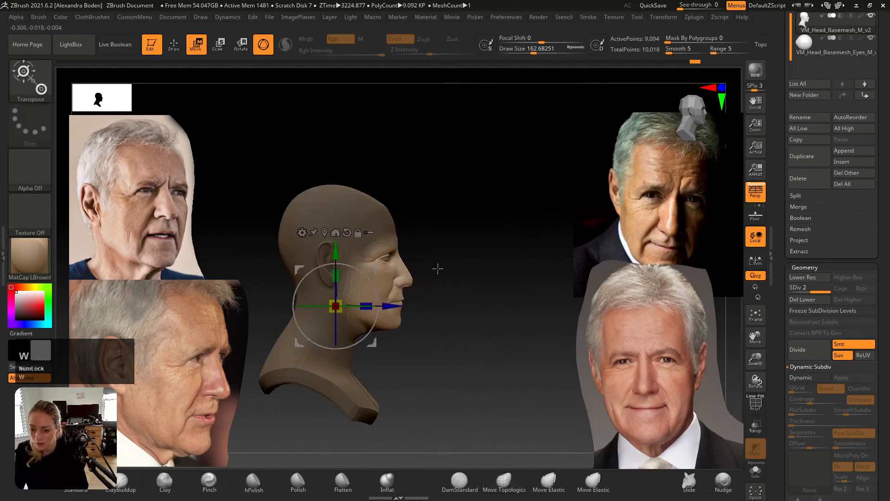
{"action": "right_click_drag", "start_coordinate": [438, 268], "coordinate": [390, 283], "text": "alt"}
{"action": "left_click_drag", "start_coordinate": [374, 269], "coordinate": [371, 268]}
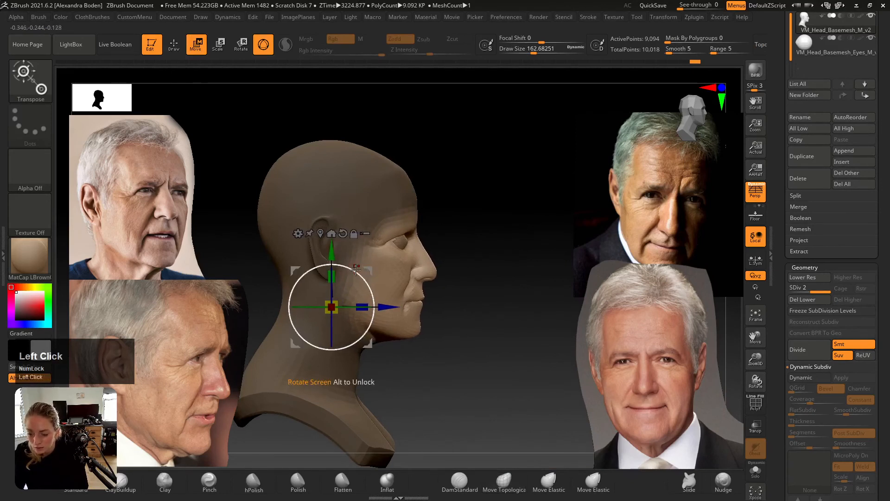
{"action": "left_click_drag", "start_coordinate": [368, 266], "coordinate": [367, 265]}
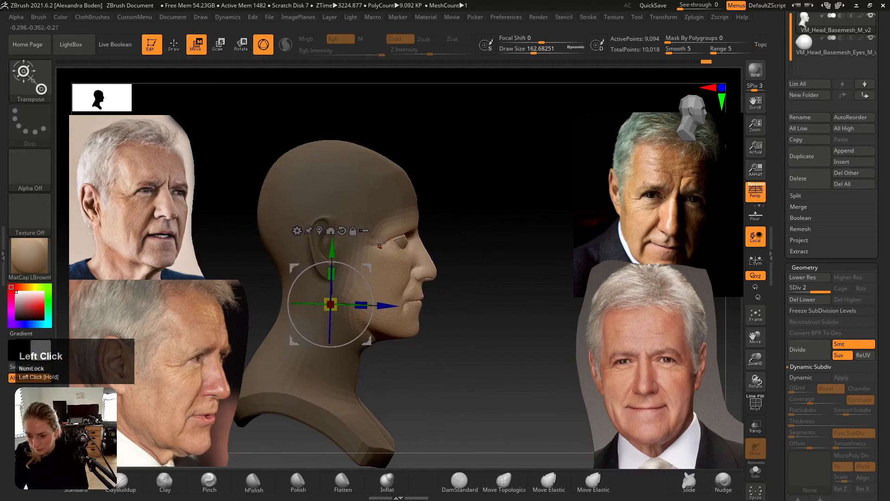
{"action": "left_click", "coordinate": [456, 235], "text": "ctrl"}
- Switch to the eyes subtool and move the eyeballs slightly back into the sockets
{"action": "right_click_drag", "start_coordinate": [456, 234], "coordinate": [456, 255], "text": "alt"}
{"action": "left_click", "coordinate": [429, 220], "text": "alt"}
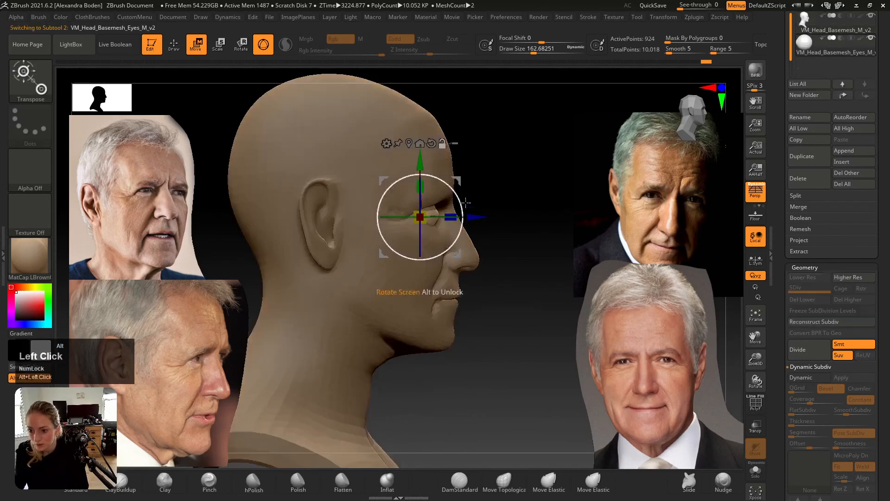
{"action": "right_click_drag", "start_coordinate": [459, 204], "coordinate": [491, 221], "text": "alt"}
{"action": "left_click_drag", "start_coordinate": [478, 218], "coordinate": [473, 218]}
{"action": "right_click_drag", "start_coordinate": [473, 232], "coordinate": [326, 262]}
- Return to the head subtool and build up the temple and upper forehead side with the Clay brush at size about 71
{"action": "left_click", "coordinate": [473, 335], "text": "alt"}
{"action": "right_click_drag", "start_coordinate": [457, 350], "coordinate": [431, 426], "text": "alt"}
{"action": "left_click", "coordinate": [466, 482]}
{"action": "mouse_move", "coordinate": [456, 297]}
{"action": "right_mouse_down", "text": "alt"}
{"action": "mouse_move", "coordinate": [502, 290]}
{"action": "mouse_move", "coordinate": [376, 282]}
{"action": "right_mouse_up", "text": "alt"}
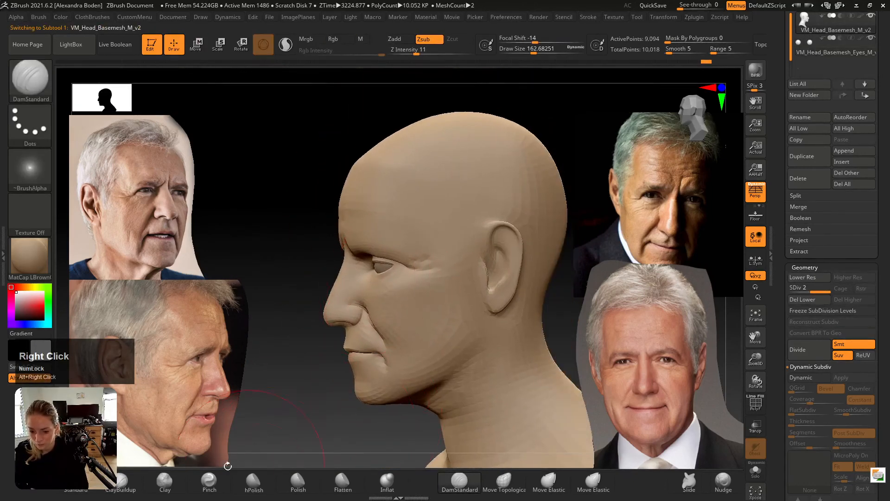
{"action": "left_click", "coordinate": [164, 482]}
{"action": "right_click_drag", "start_coordinate": [316, 218], "coordinate": [324, 190], "text": "alt"}
{"action": "key", "text": "s"}
{"action": "left_click_drag", "start_coordinate": [436, 239], "coordinate": [423, 237]}
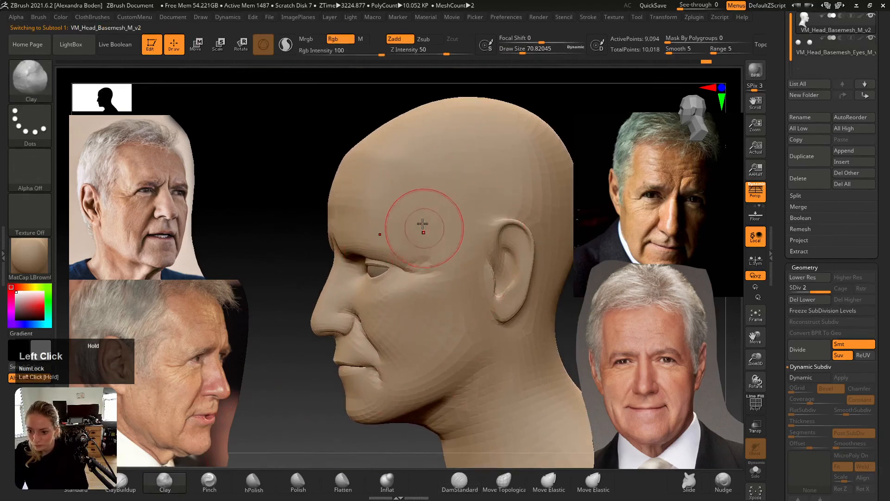
{"action": "mouse_move", "coordinate": [423, 224]}
{"action": "right_mouse_down"}
{"action": "mouse_move", "coordinate": [445, 193]}
{"action": "mouse_move", "coordinate": [418, 219]}
{"action": "right_mouse_up"}
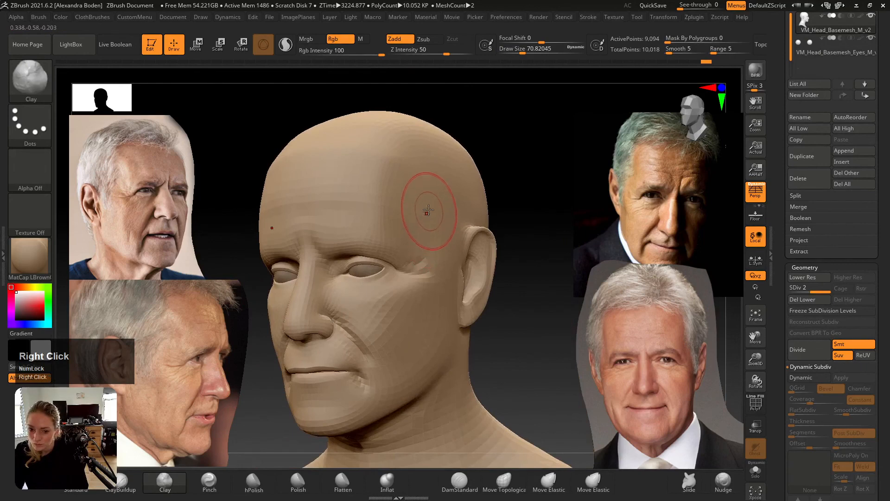
{"action": "left_click", "coordinate": [406, 187]}
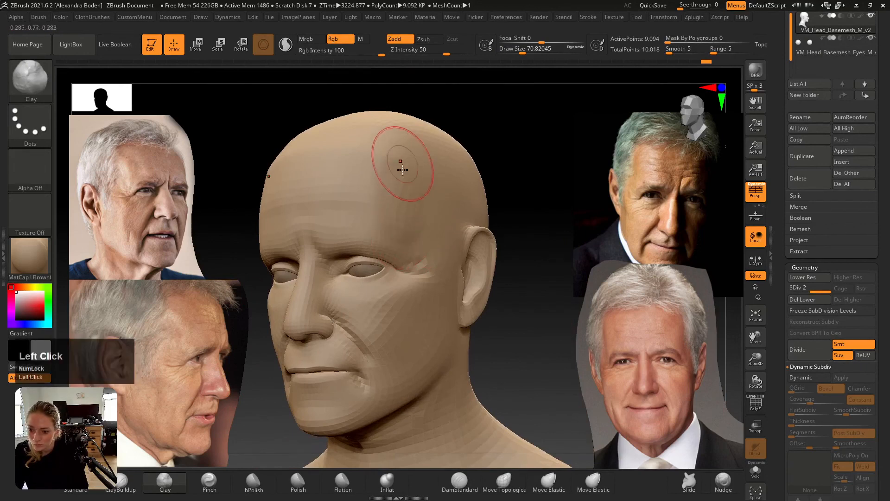
{"action": "right_click_drag", "start_coordinate": [411, 201], "coordinate": [404, 223]}
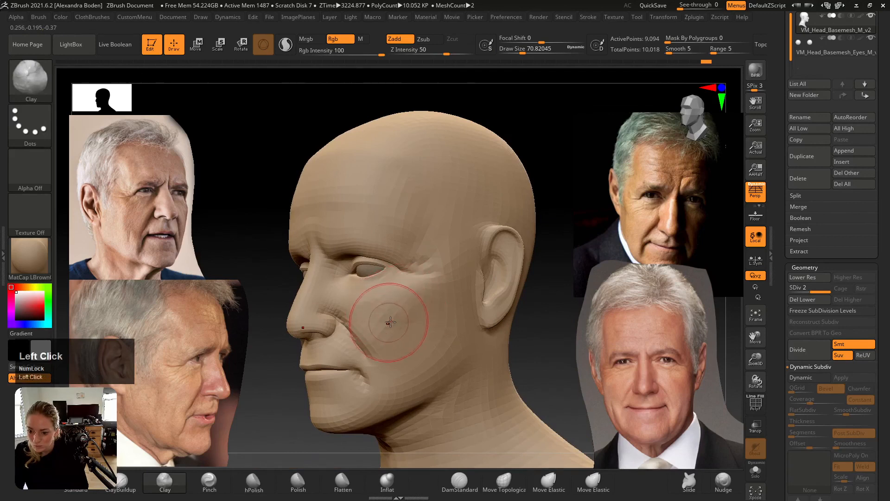
- Build up the cheek surface with Clay strokes and smooth it
{"action": "right_click_drag", "start_coordinate": [410, 313], "coordinate": [294, 239]}
{"action": "left_click", "coordinate": [294, 238]}
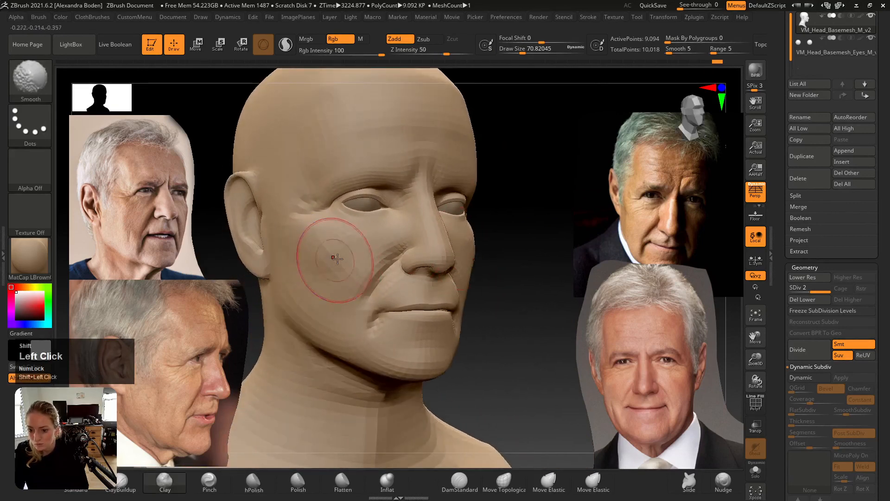
{"action": "right_click_drag", "start_coordinate": [333, 268], "coordinate": [495, 284]}
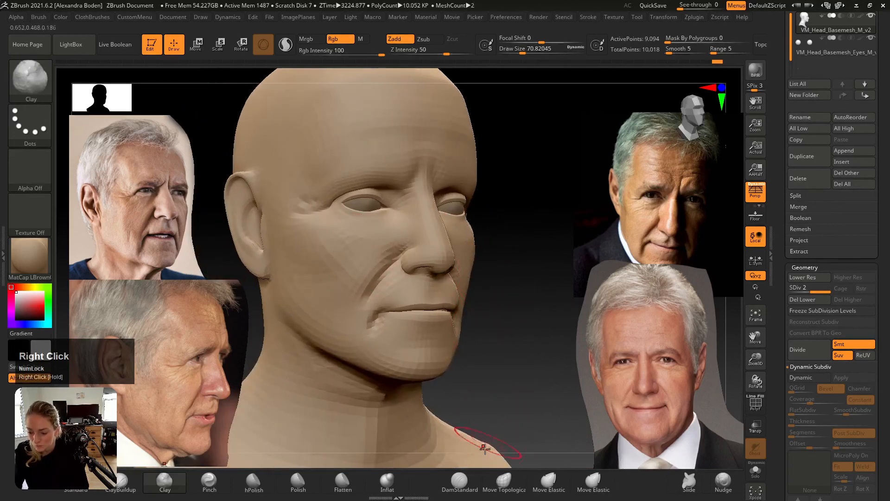
- Reshape the area around the mouth and far cheek with Move Topological at size about 71
{"action": "left_click", "coordinate": [496, 482]}
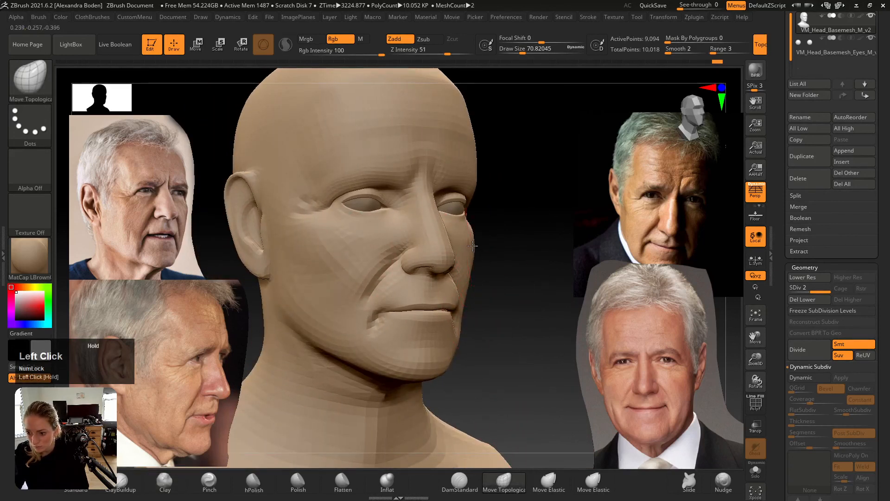
{"action": "right_click_drag", "start_coordinate": [471, 249], "coordinate": [203, 211]}
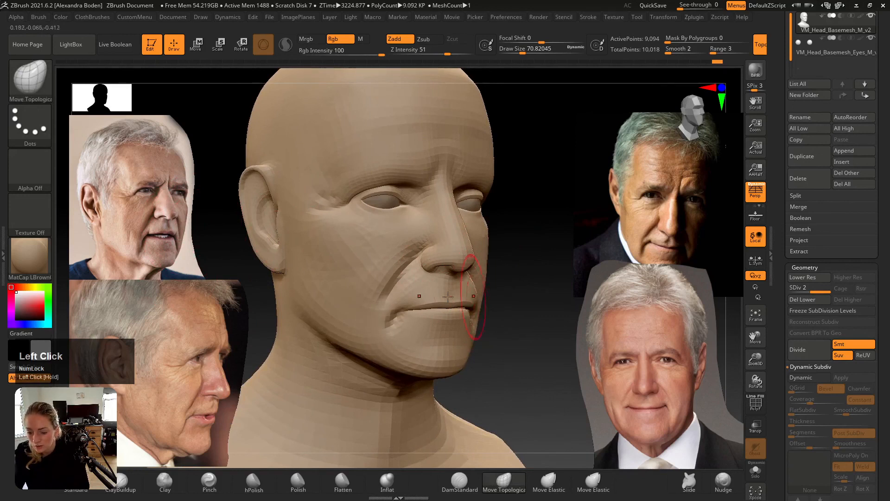
{"action": "left_click_drag", "start_coordinate": [479, 314], "coordinate": [478, 295]}
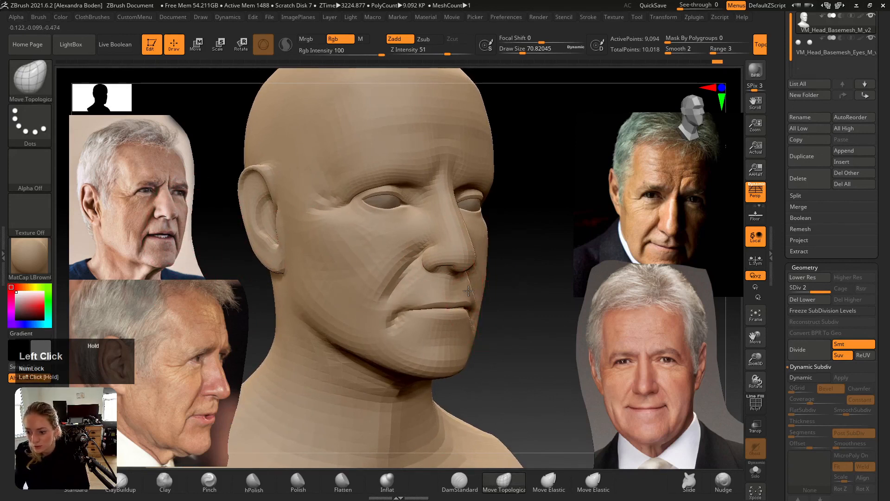
- Adjust the contours of the lower cheeks and jaw with Move Topological, checking them from the front and three-quarter views
{"action": "right_click_drag", "start_coordinate": [432, 289], "coordinate": [486, 292]}
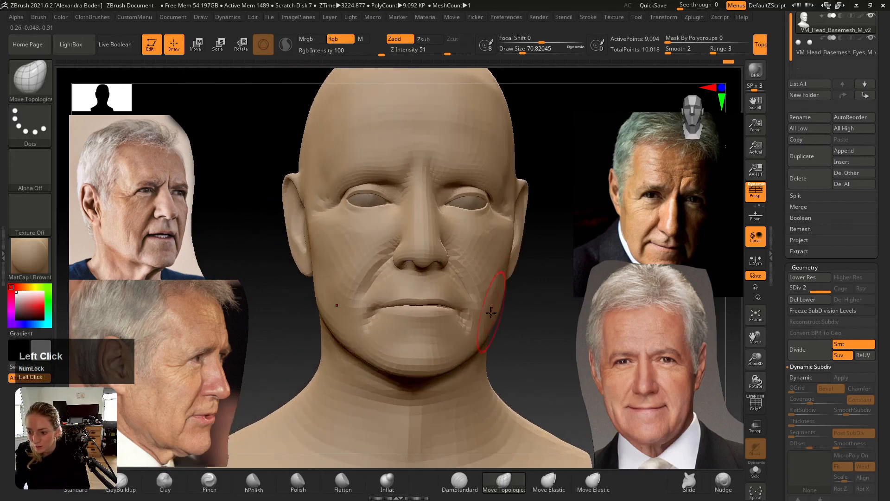
{"action": "right_click_drag", "start_coordinate": [497, 262], "coordinate": [352, 235]}
{"action": "left_click_drag", "start_coordinate": [348, 224], "coordinate": [352, 229]}
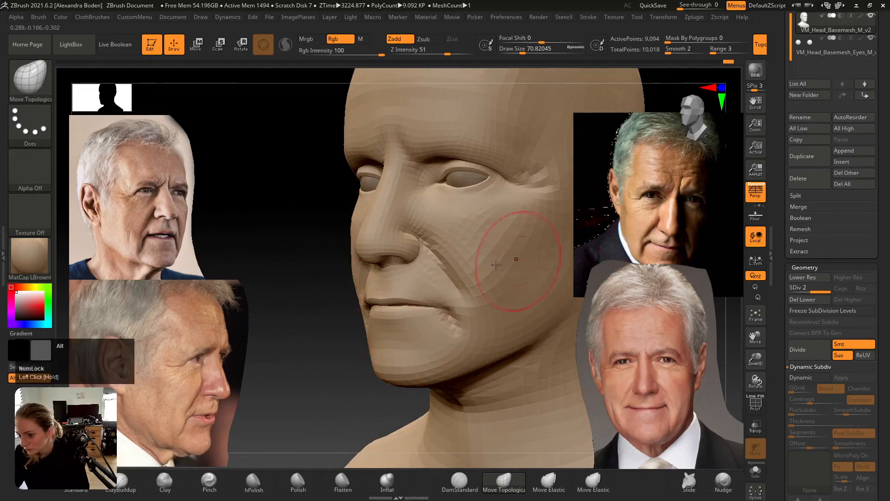
{"action": "right_click_drag", "start_coordinate": [503, 248], "coordinate": [447, 289]}
{"action": "right_click_drag", "start_coordinate": [439, 290], "coordinate": [202, 398]}
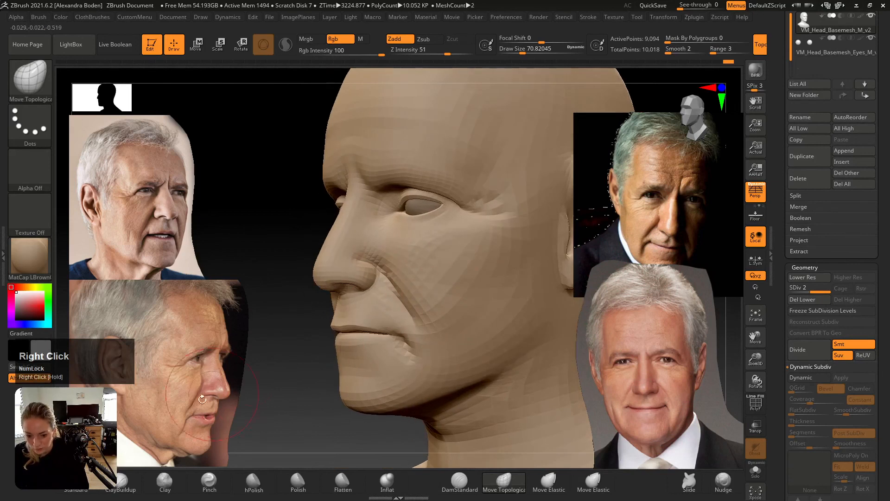
- Define the side of the cheek below the cheekbone with DamStandard at intensity 11
{"action": "left_click", "coordinate": [165, 482]}
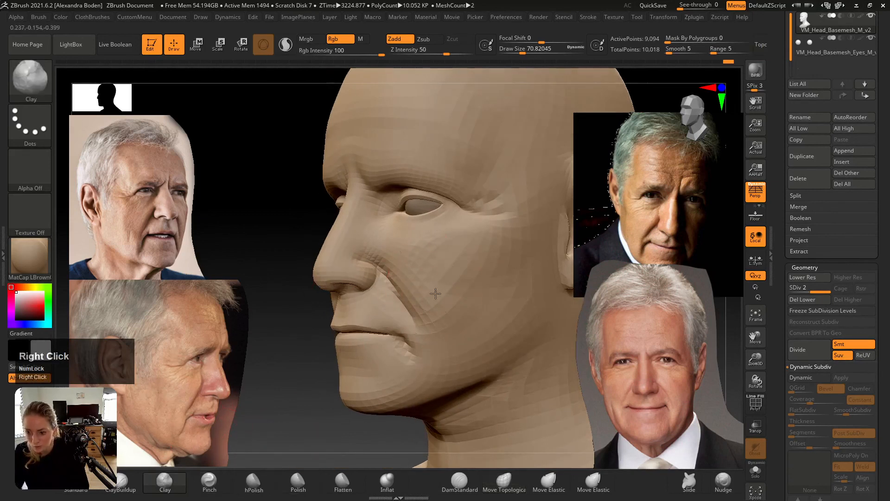
{"action": "right_click_drag", "start_coordinate": [185, 463], "coordinate": [204, 461]}
{"action": "left_click", "coordinate": [459, 480]}
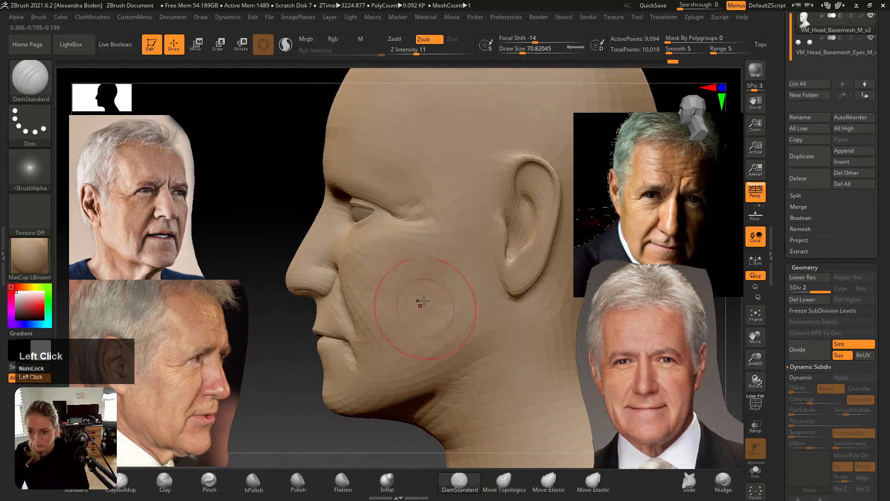
{"action": "mouse_move", "coordinate": [421, 300]}
{"action": "right_mouse_down"}
{"action": "mouse_move", "coordinate": [443, 296]}
{"action": "mouse_move", "coordinate": [409, 284]}
{"action": "mouse_move", "coordinate": [443, 268]}
{"action": "mouse_move", "coordinate": [428, 231]}
{"action": "right_mouse_up"}
{"action": "left_click", "coordinate": [424, 297]}
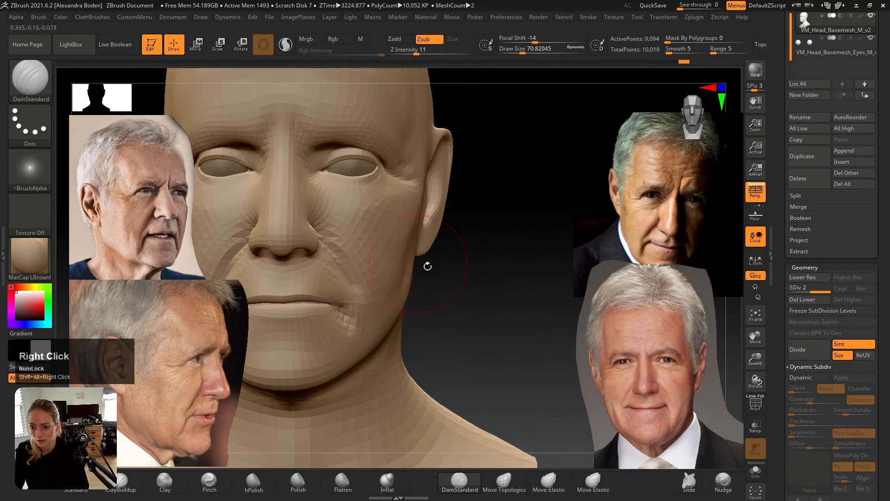
- Carve the cheek in front of the ear with DamStandard, and review the head from the front against the references
{"action": "right_click_drag", "start_coordinate": [428, 266], "coordinate": [512, 290], "text": "alt"}
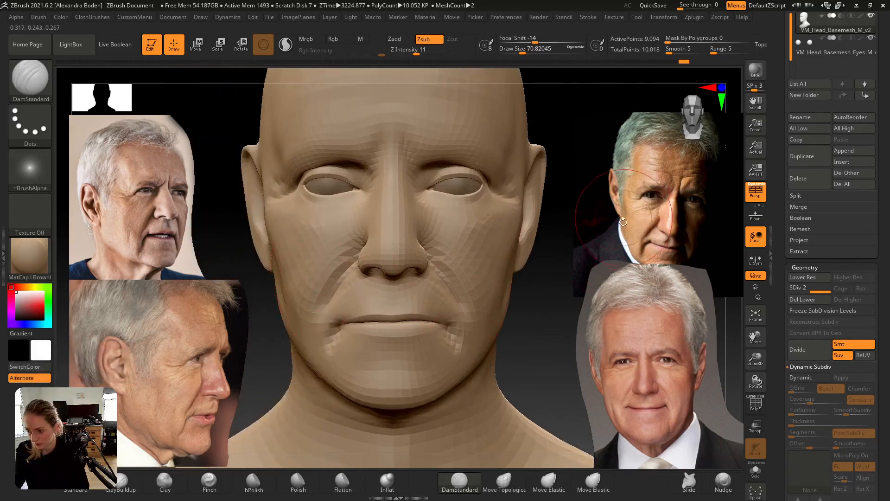
{"action": "right_click_drag", "start_coordinate": [301, 254], "coordinate": [262, 227]}
{"action": "left_click", "coordinate": [287, 234]}
{"action": "left_click", "coordinate": [262, 227]}
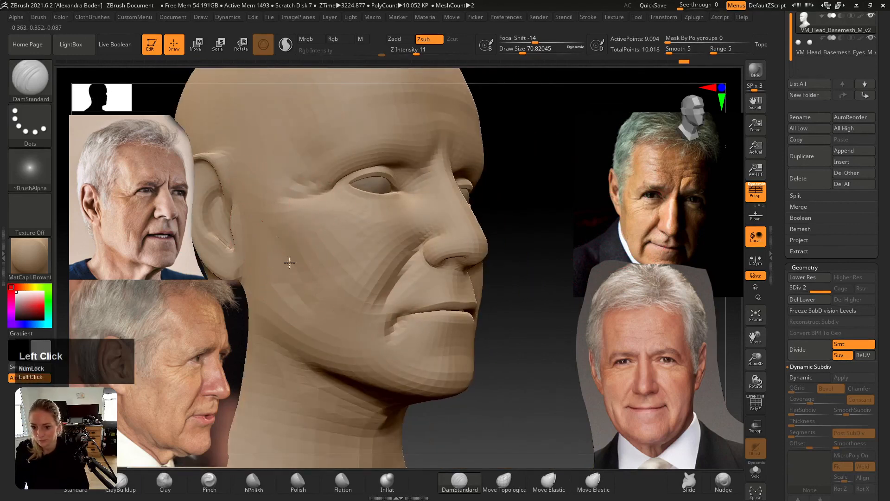
{"action": "right_click_drag", "start_coordinate": [290, 263], "coordinate": [334, 271]}
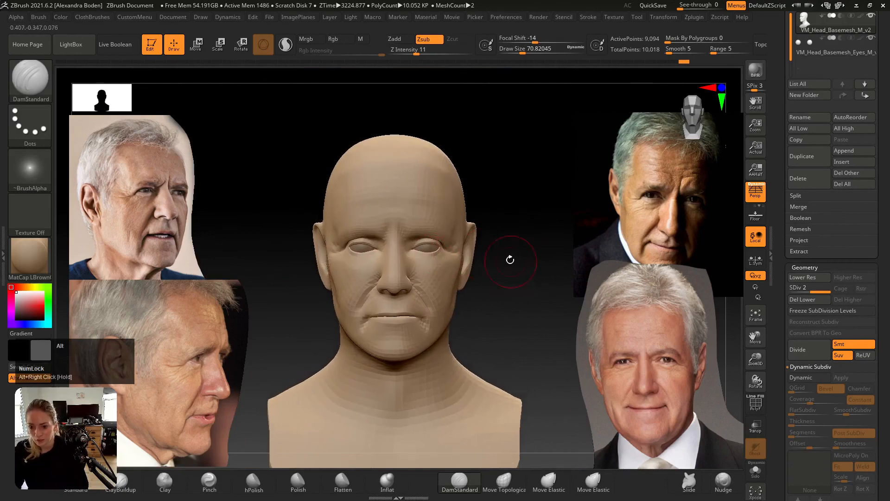
{"action": "right_click_drag", "start_coordinate": [510, 260], "coordinate": [512, 251]}
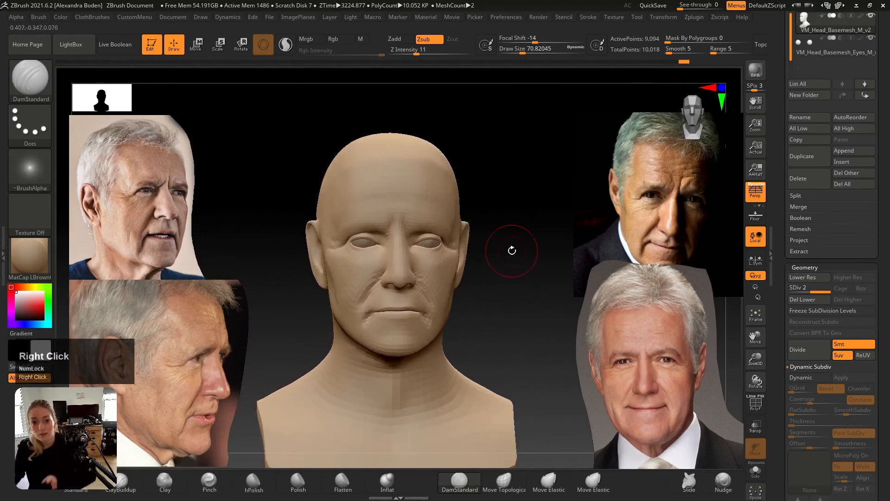